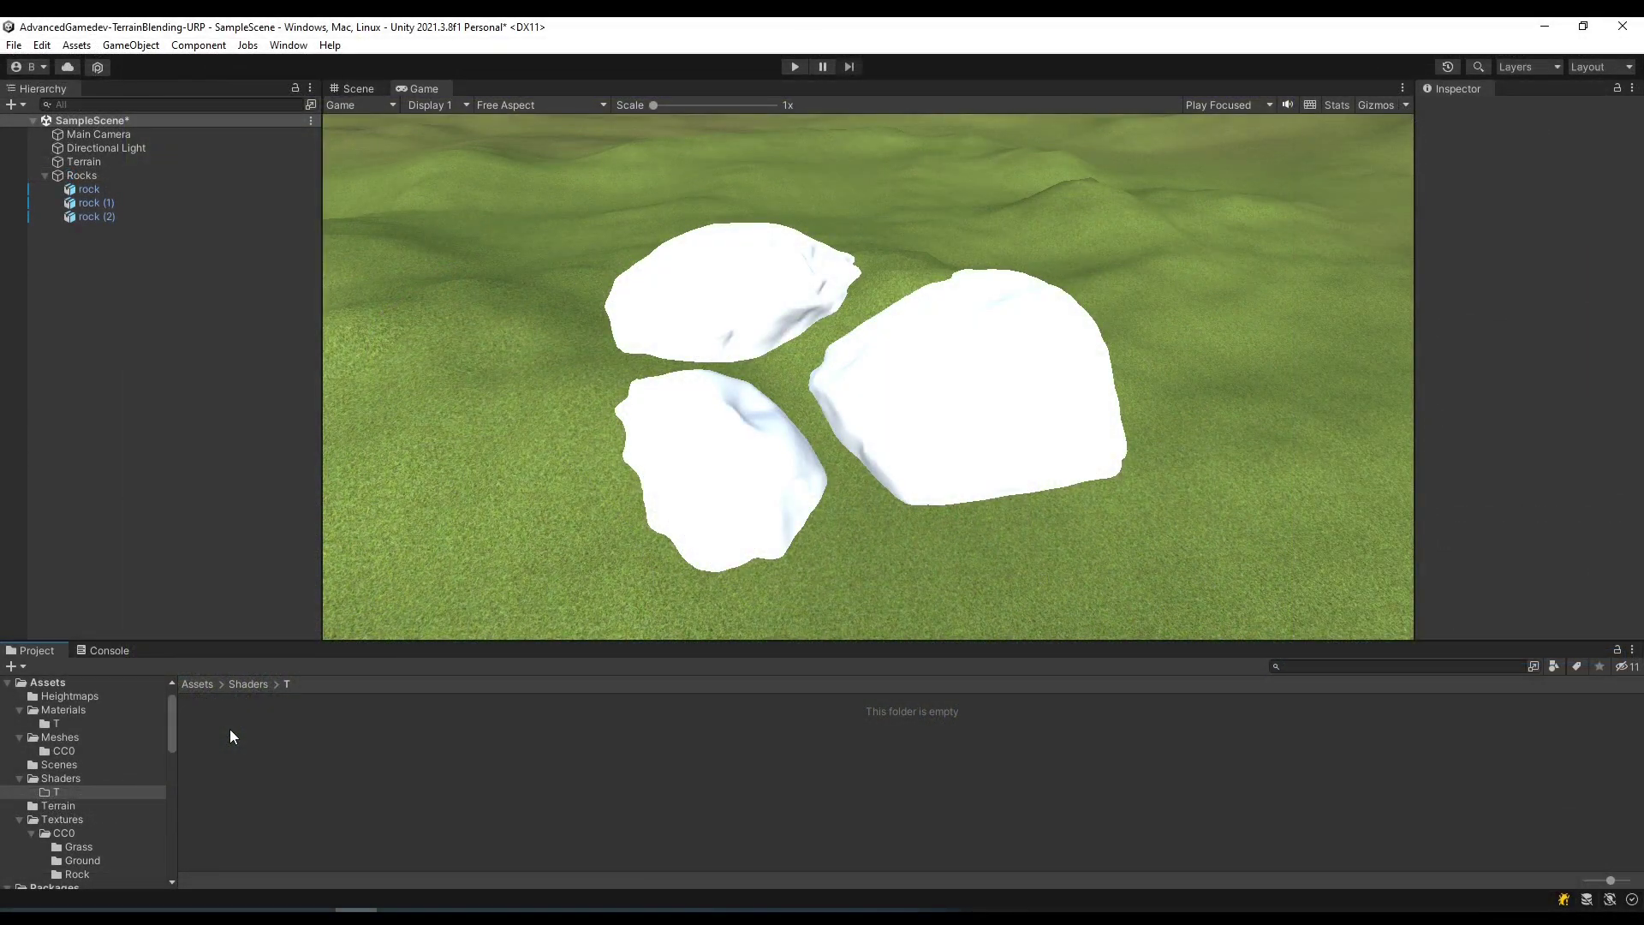
# From the Create > Shader Graph > URP menu, add a Lit Shader Graph called TerrainBlendingShader in Shaders/T.
pyautogui.rightClick(232, 735)
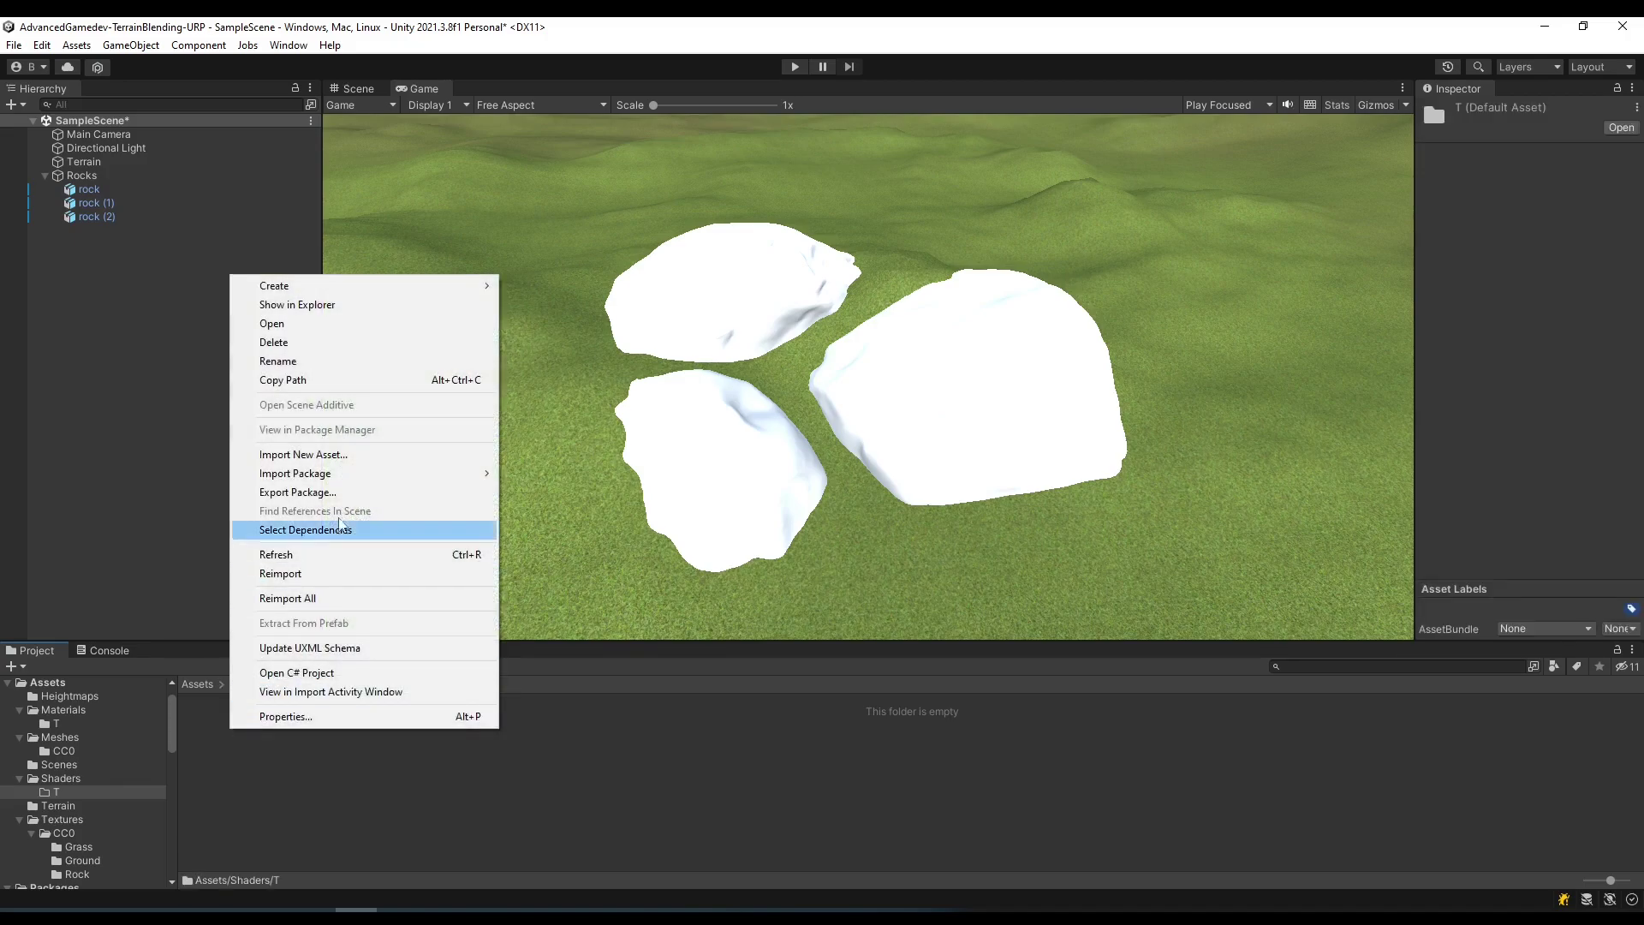
pyautogui.moveTo(339, 288)
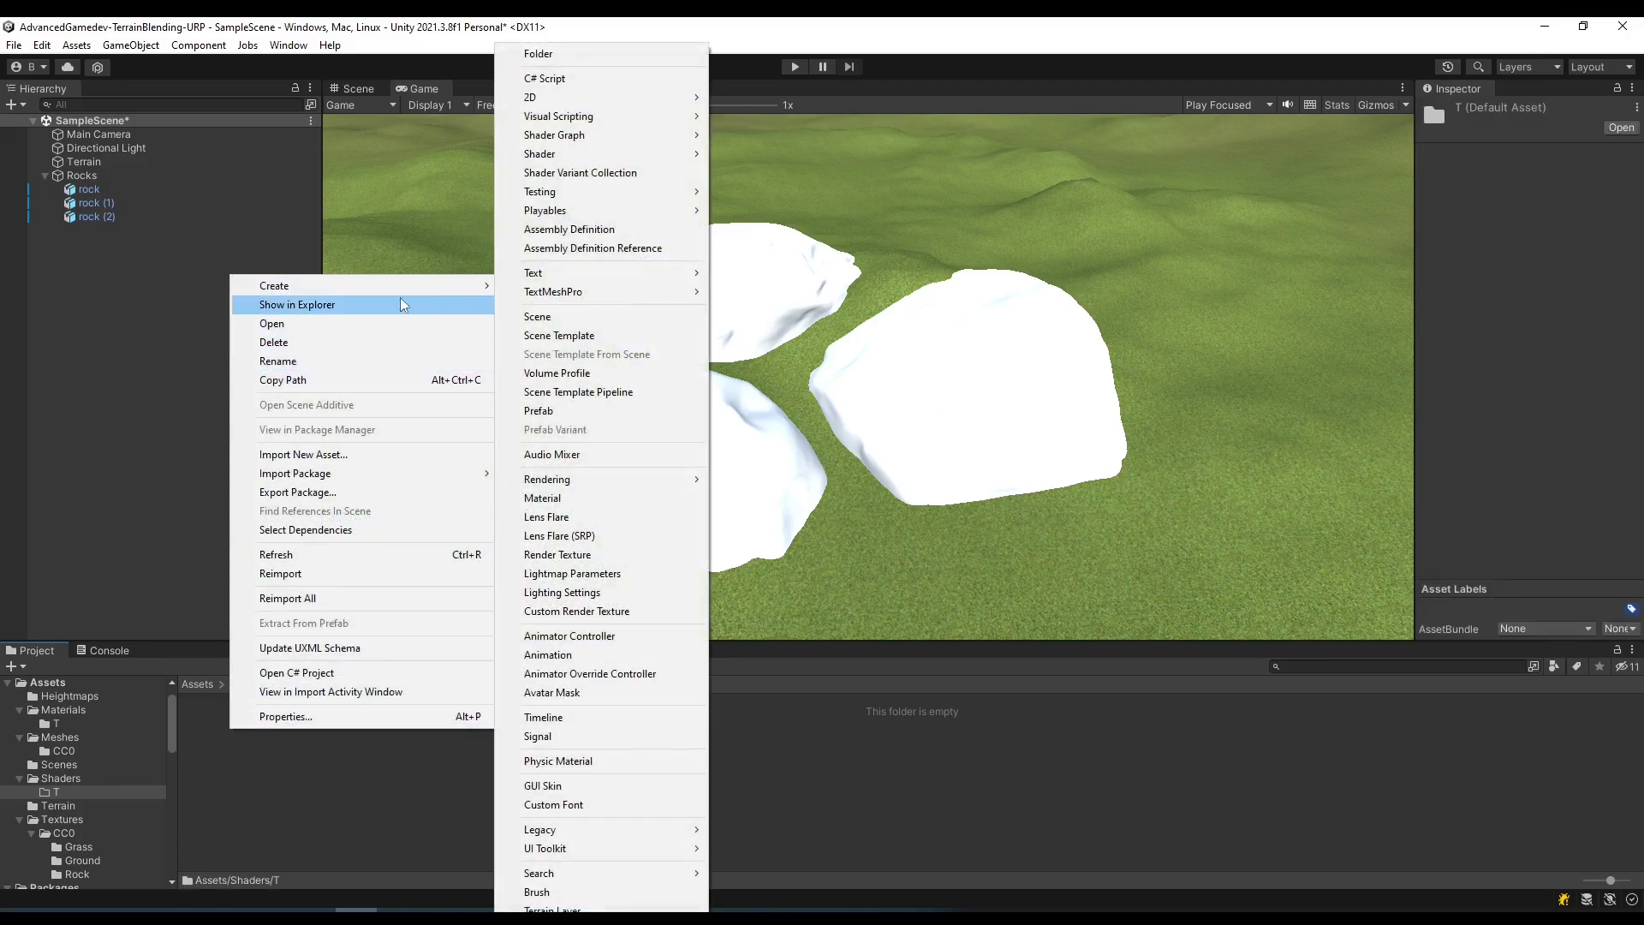
pyautogui.moveTo(614, 134)
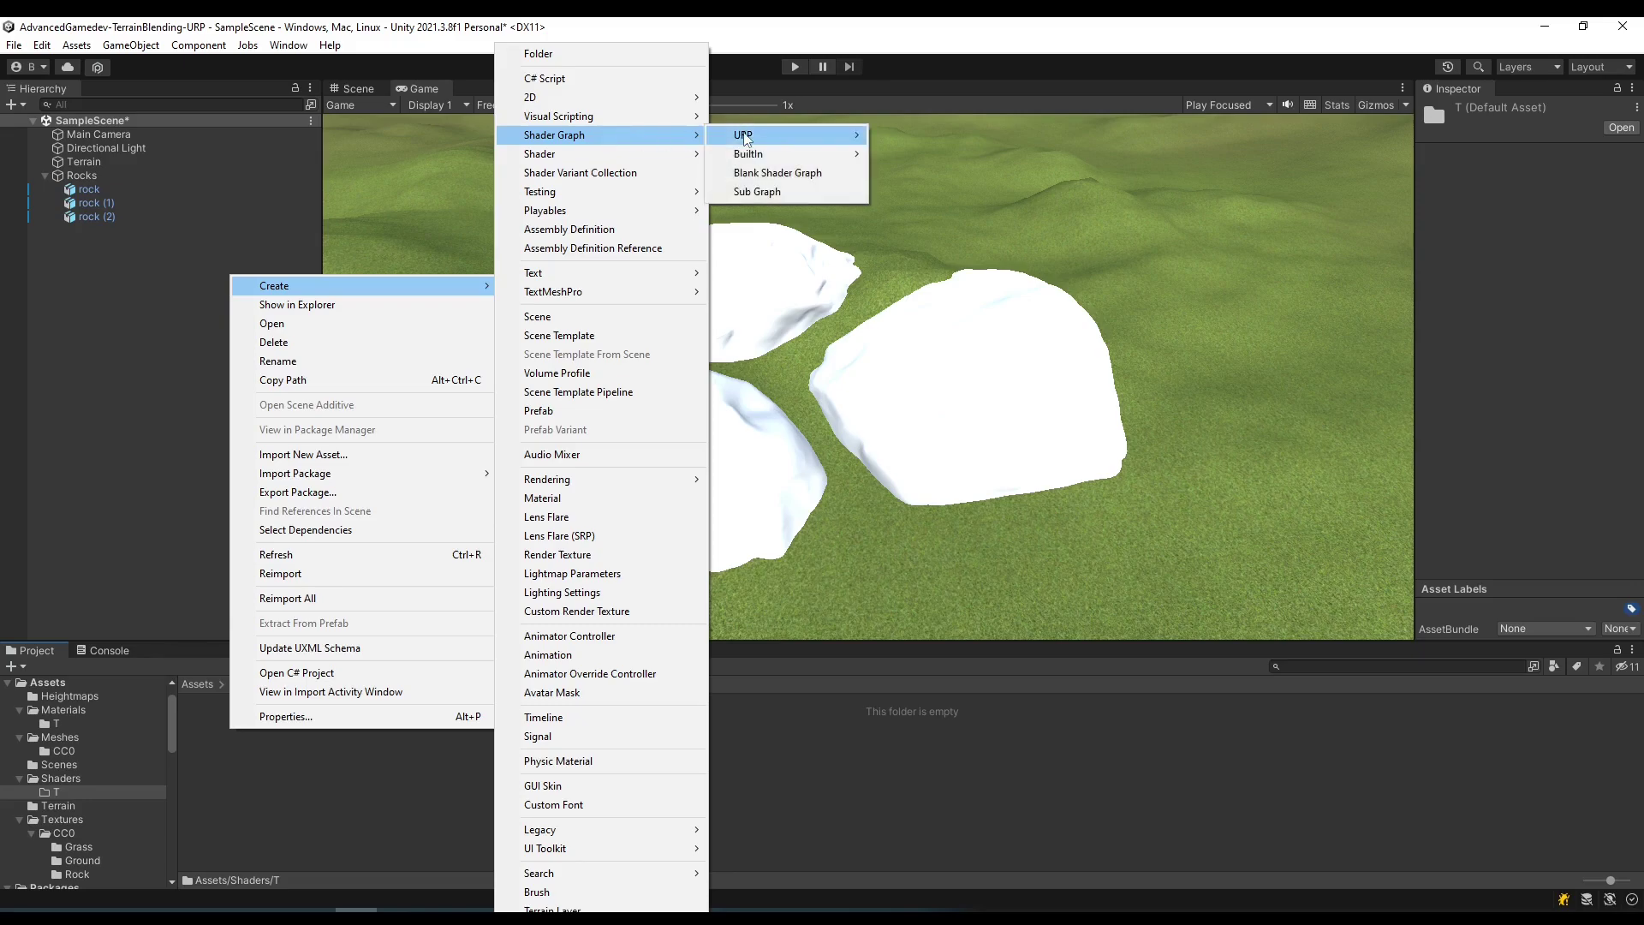
pyautogui.moveTo(743, 137)
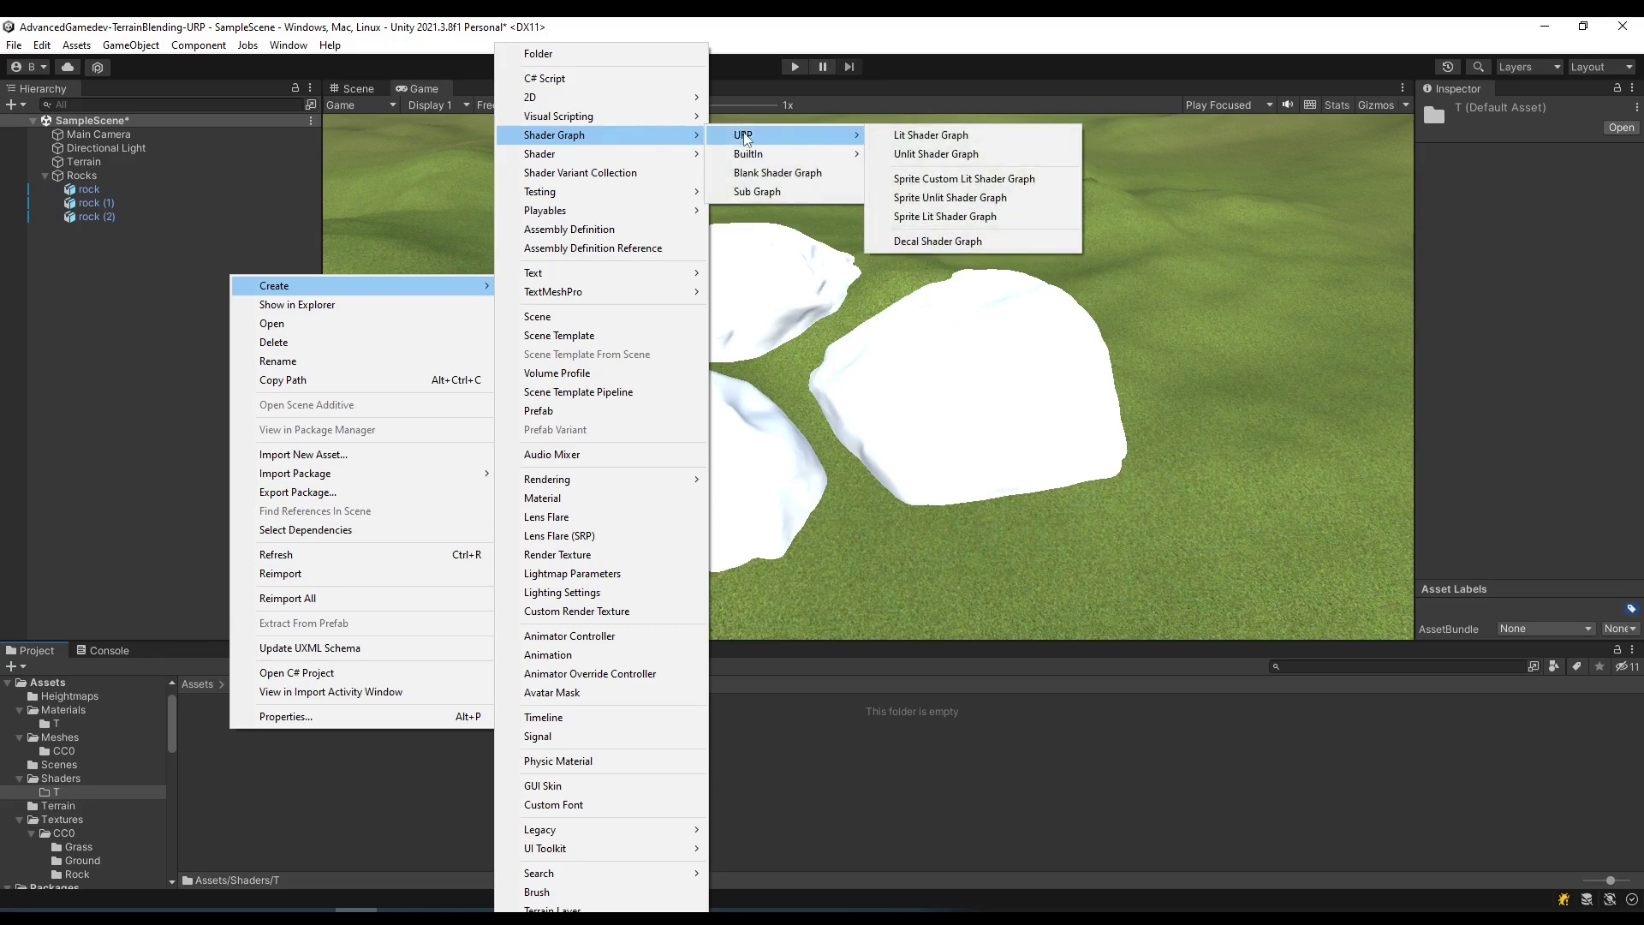
pyautogui.click(940, 137)
pyautogui.write('Terr')
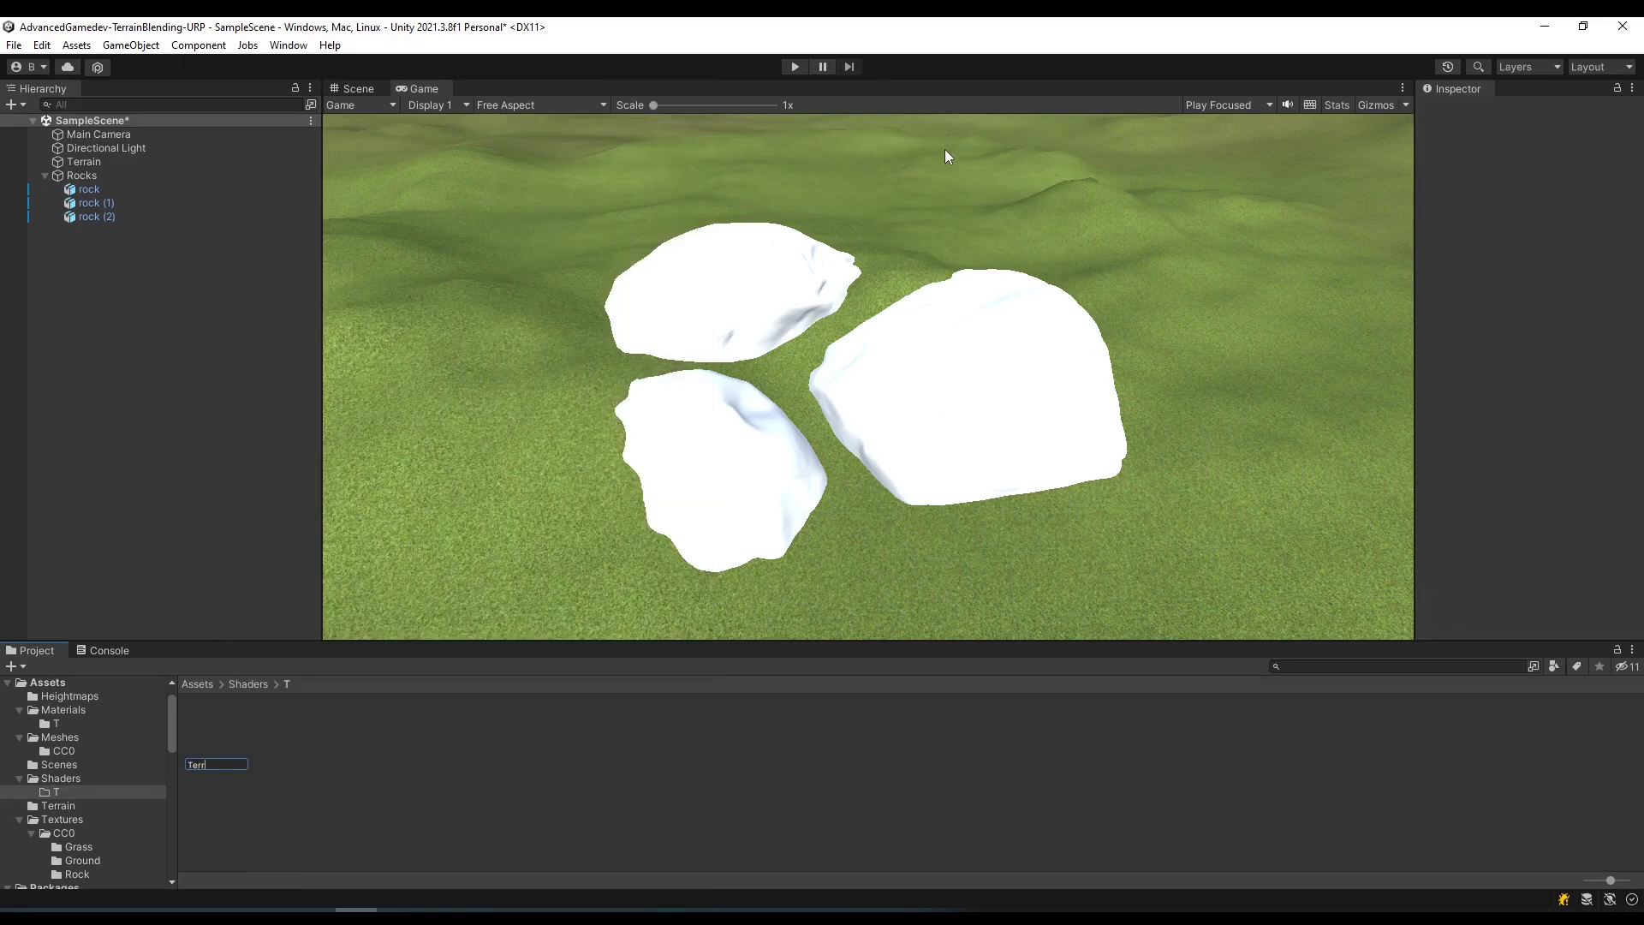
pyautogui.write('ain')
pyautogui.write('BlendingShader')
pyautogui.press('Return')
pyautogui.click(373, 757)
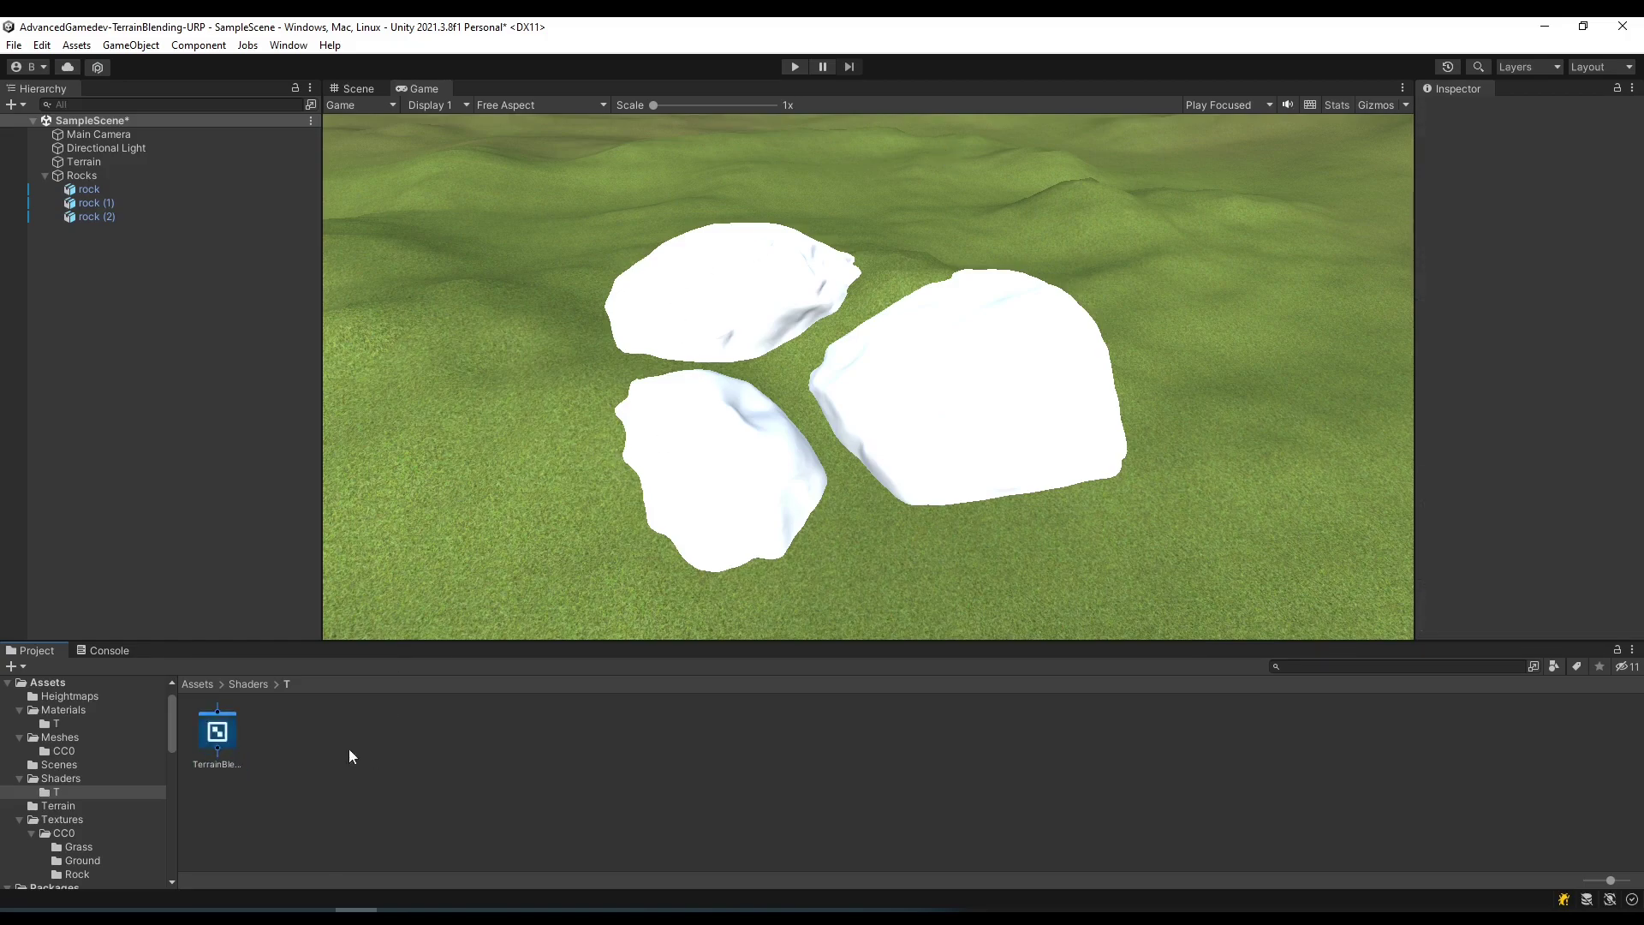
# Open TerrainBlendingShader maximized in Shader Graph and add a Blackboard category named Lit.
pyautogui.doubleClick(230, 743)
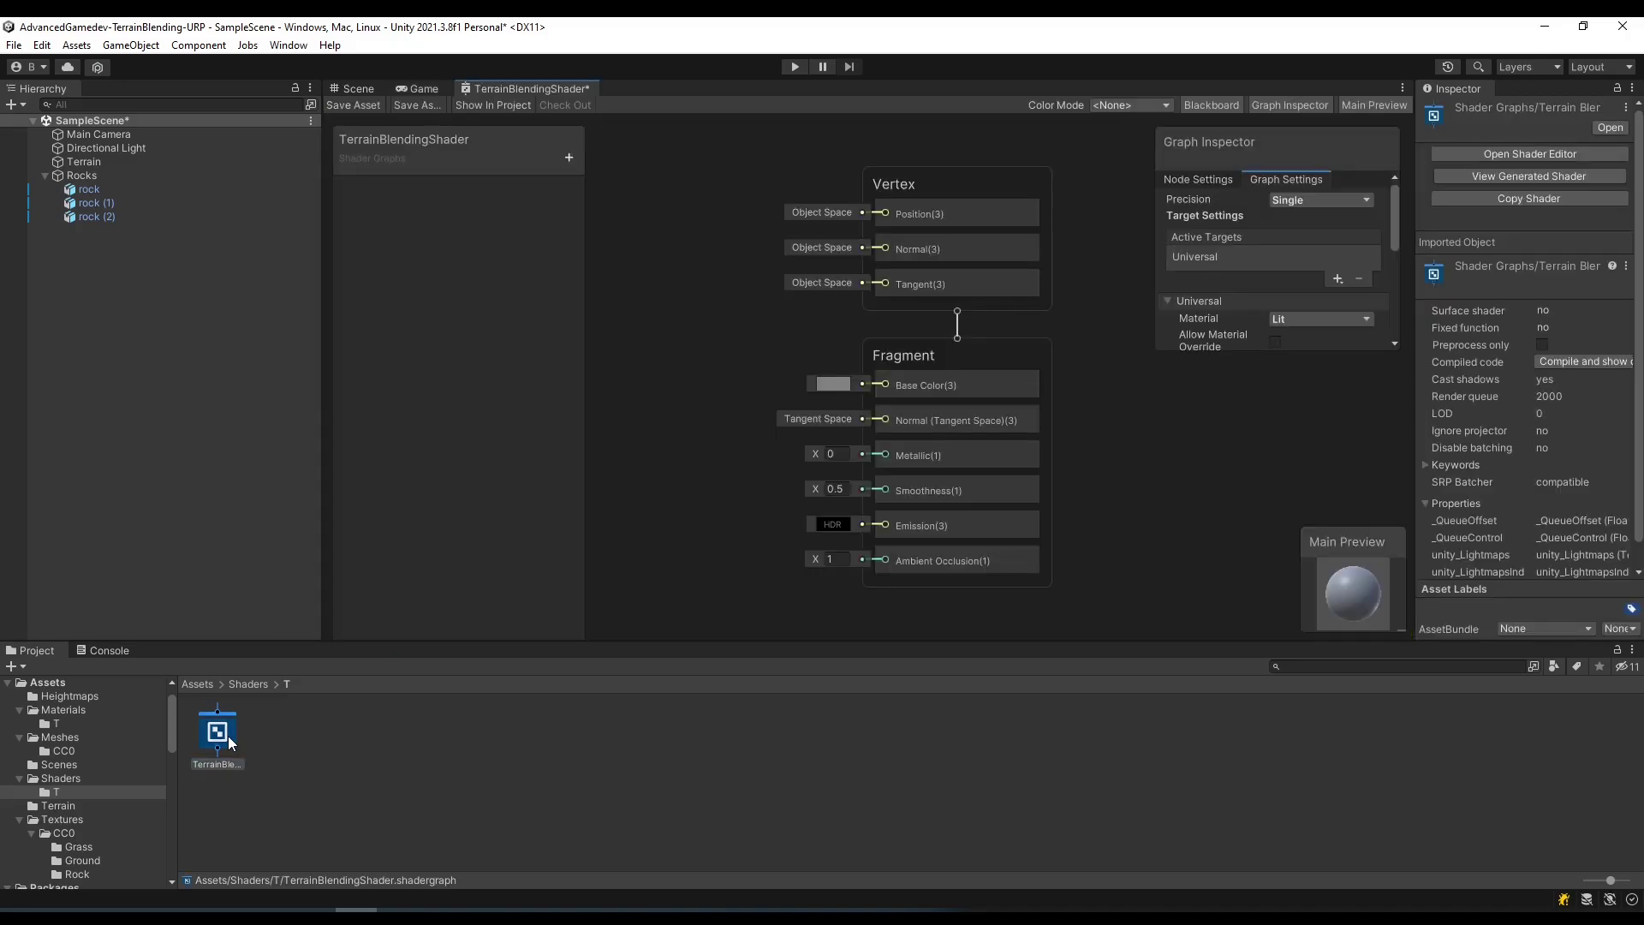
pyautogui.hotkey('shift', 'space')
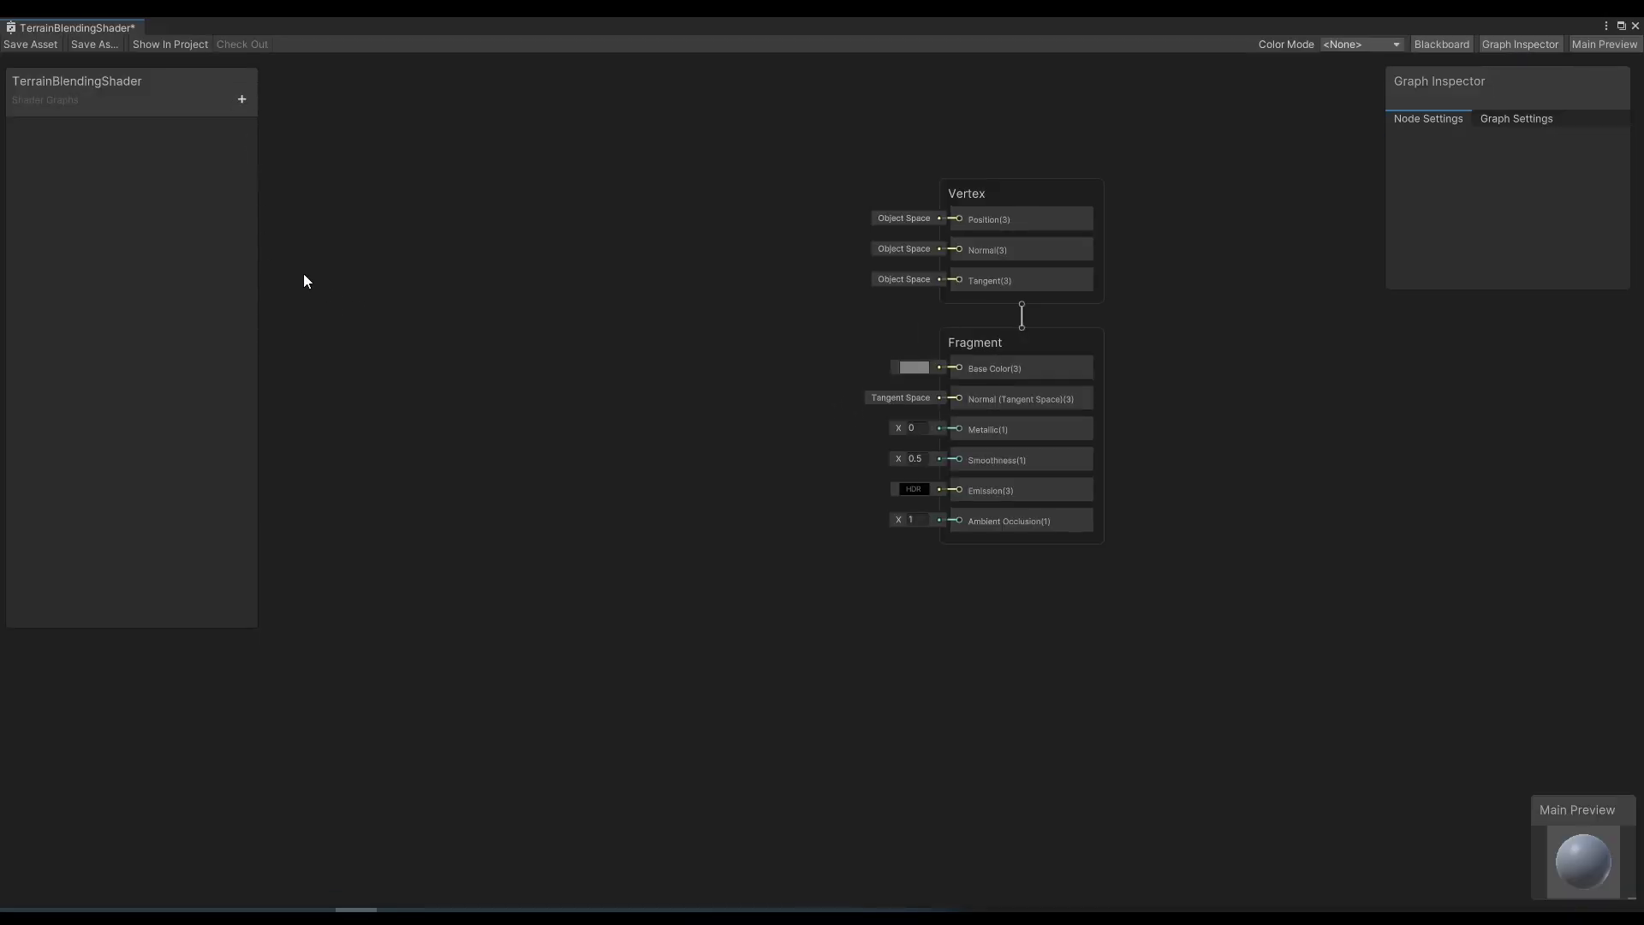
pyautogui.click(242, 98)
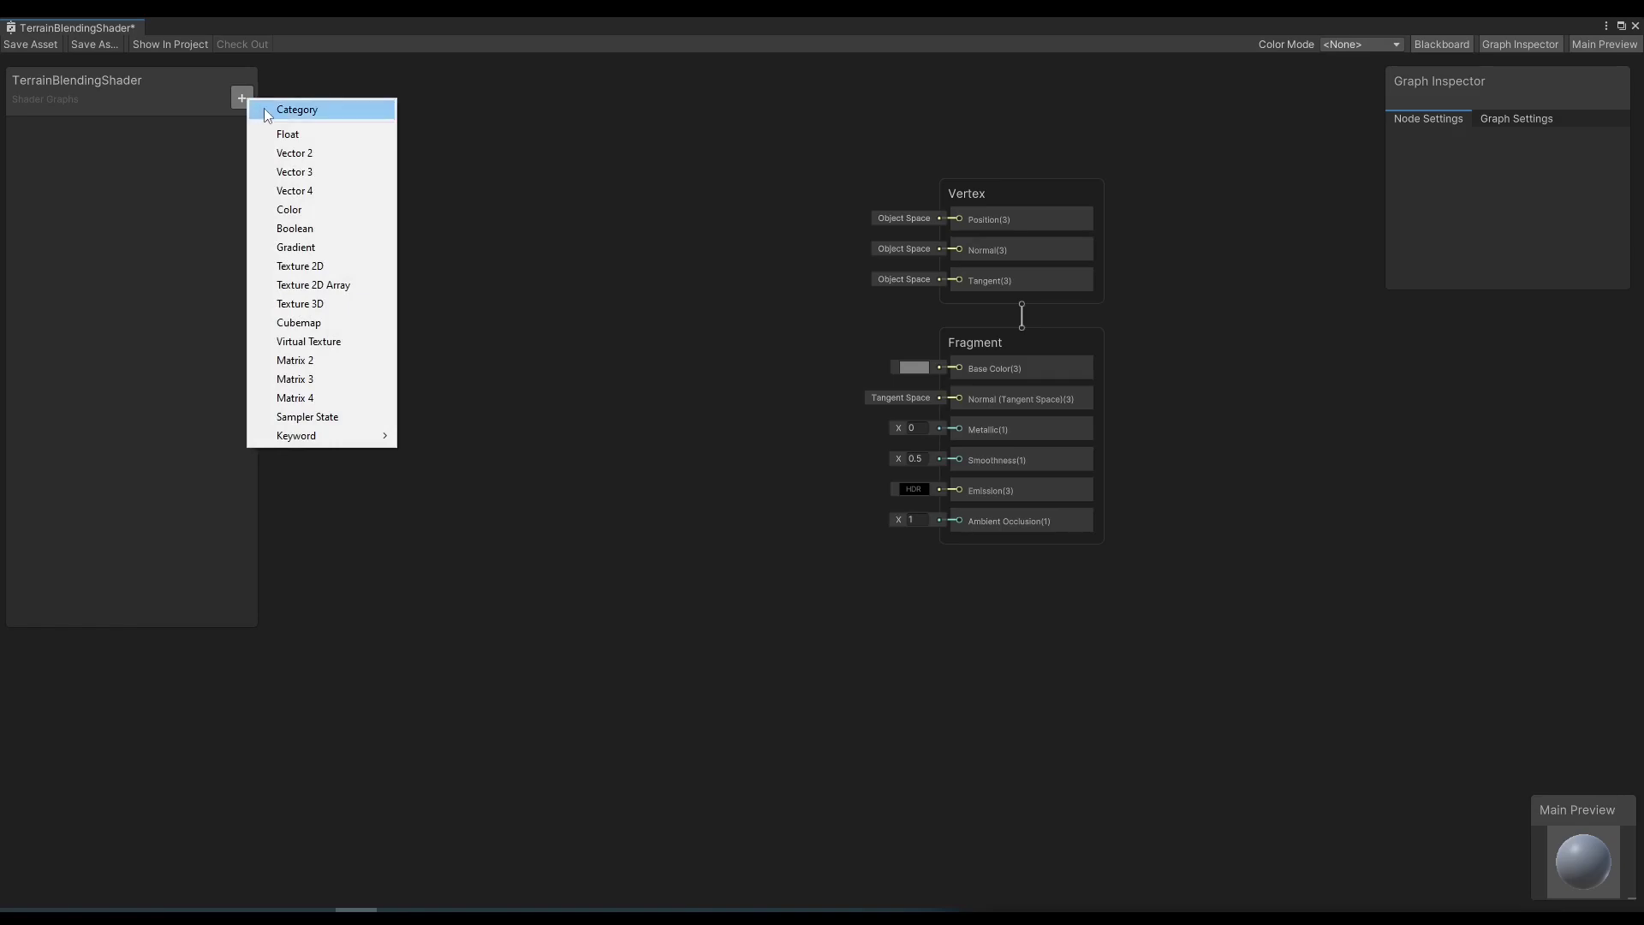
pyautogui.click(270, 108)
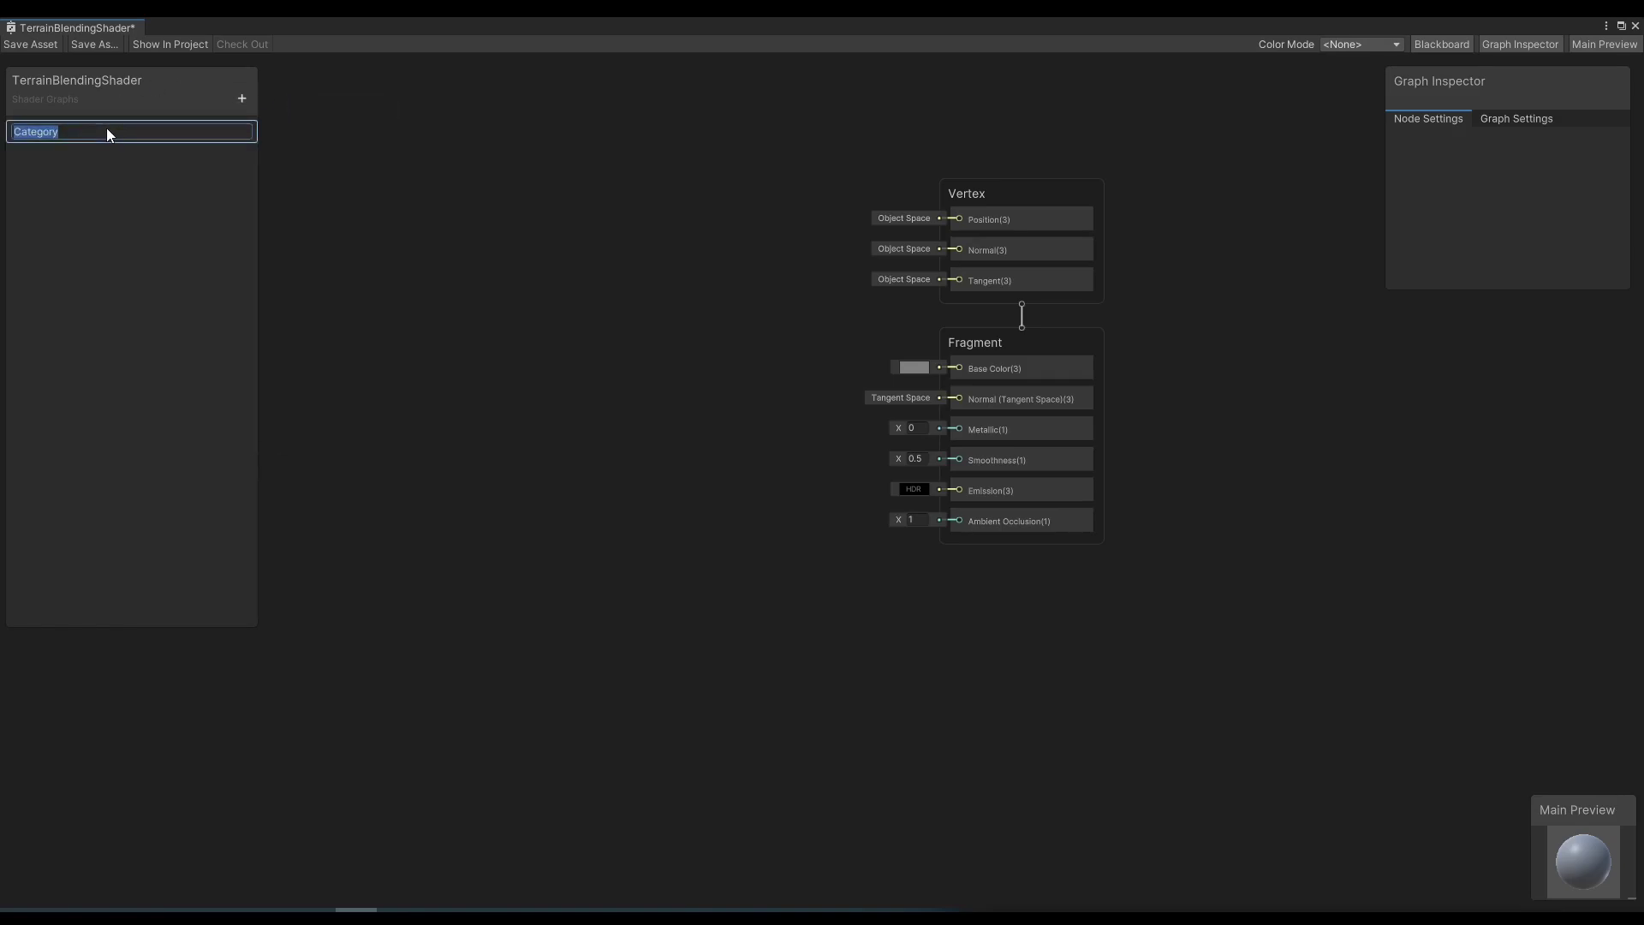
pyautogui.write('Lit')
pyautogui.press('Return')
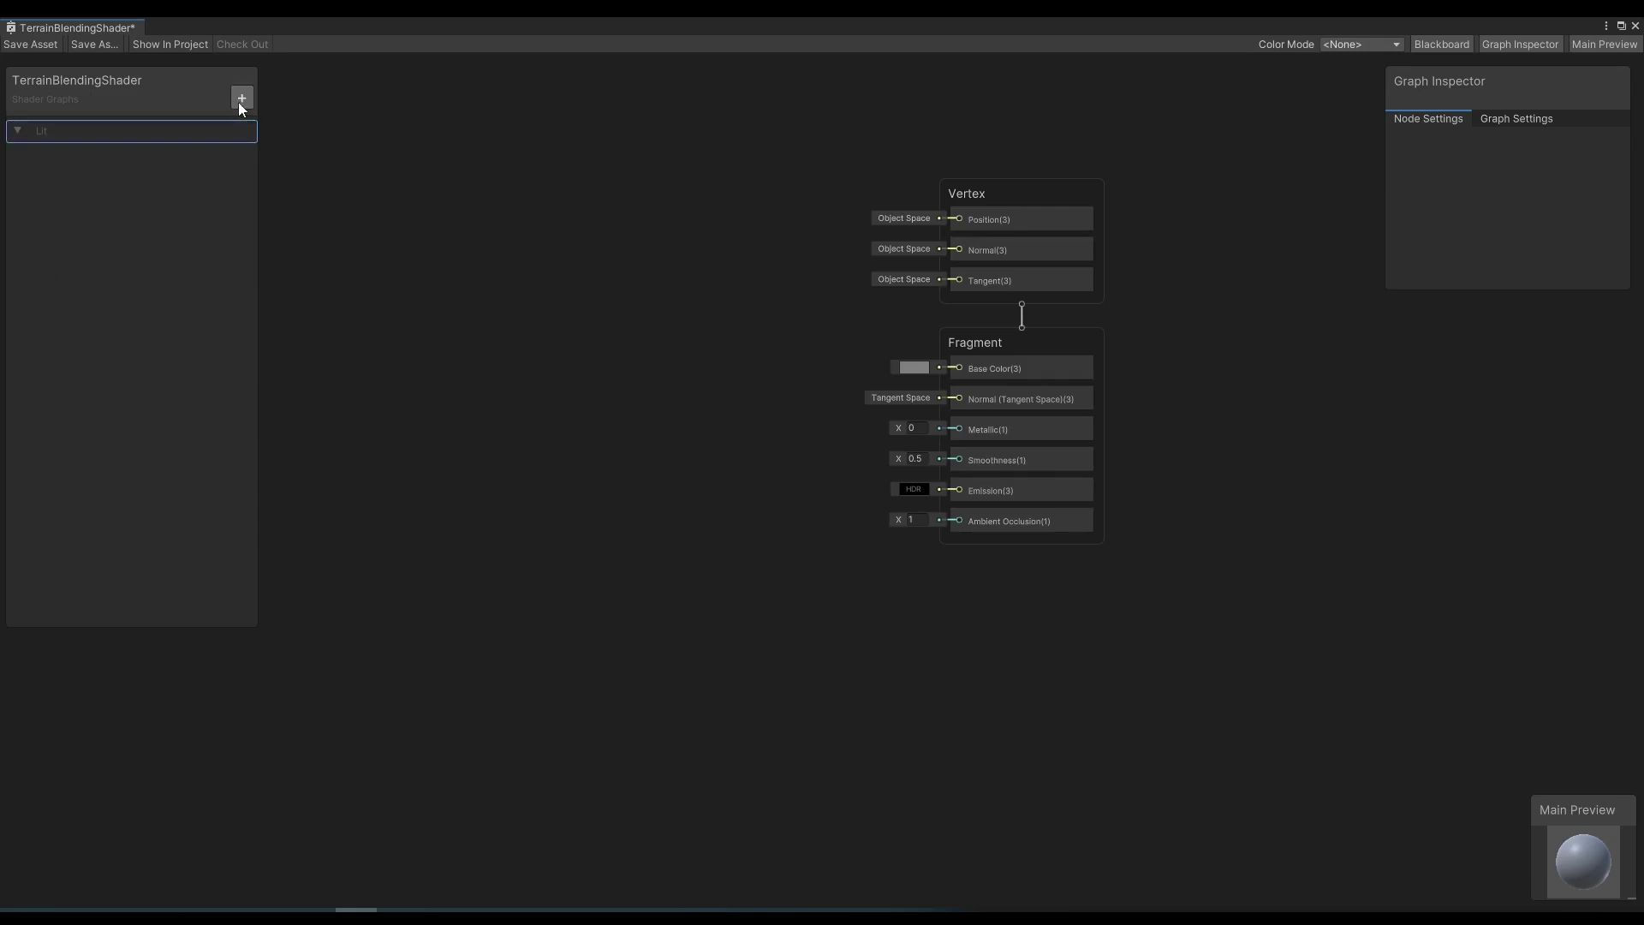
# Add Float properties named Metallic and Smoothness.
pyautogui.click(242, 99)
pyautogui.click(287, 140)
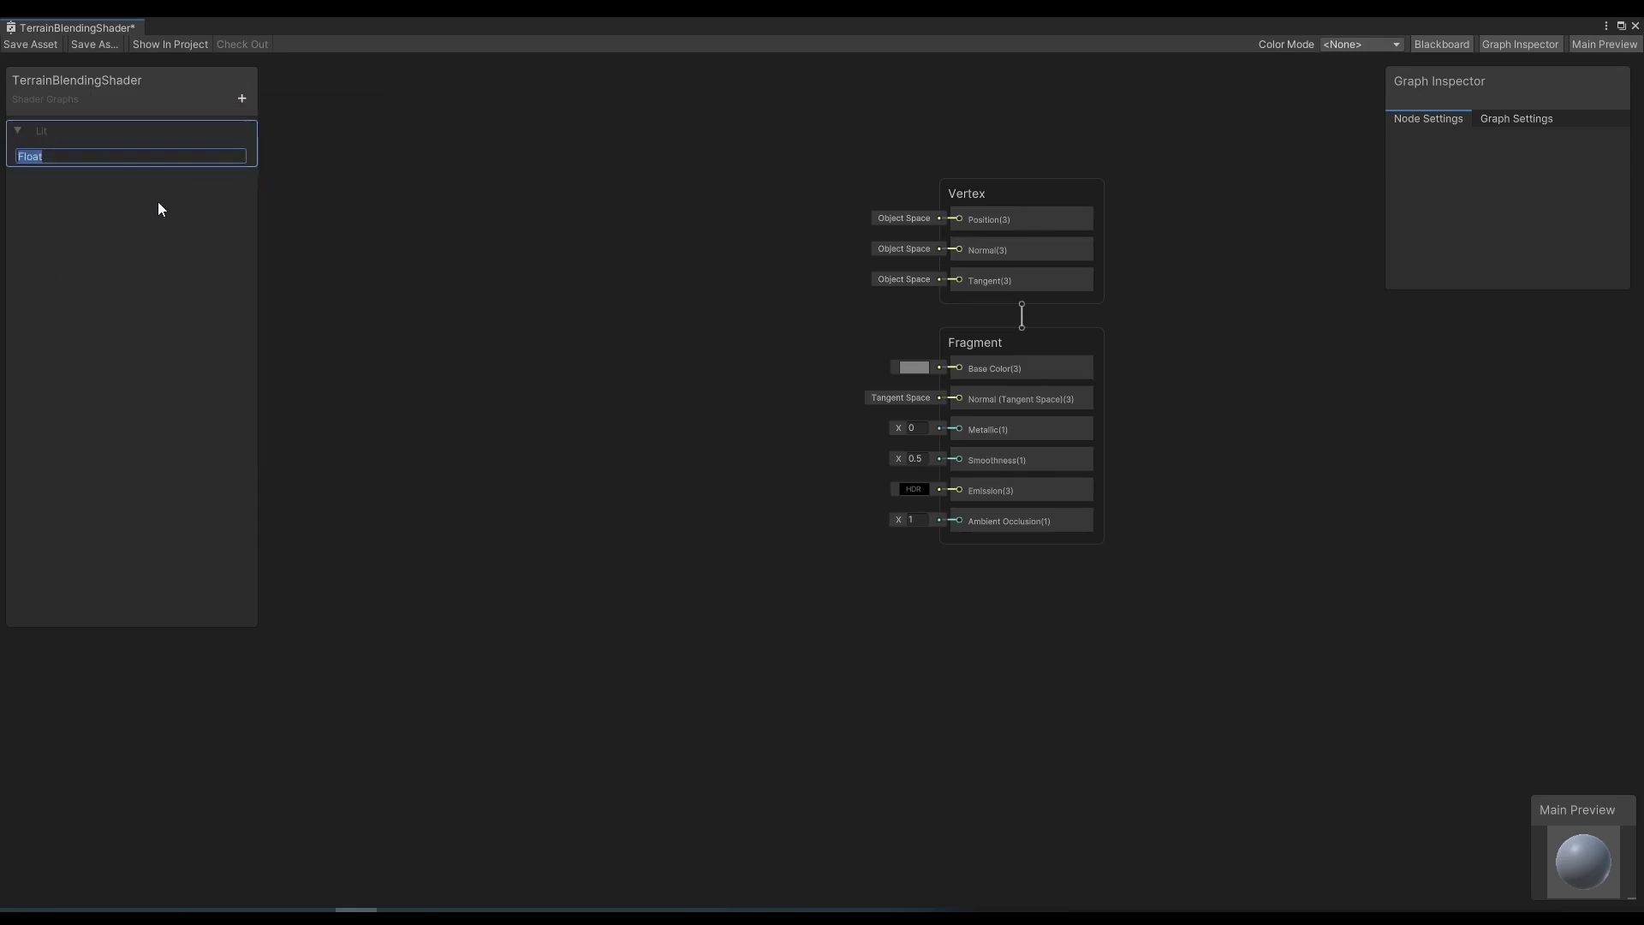
pyautogui.write('Metallic')
pyautogui.press('Return')
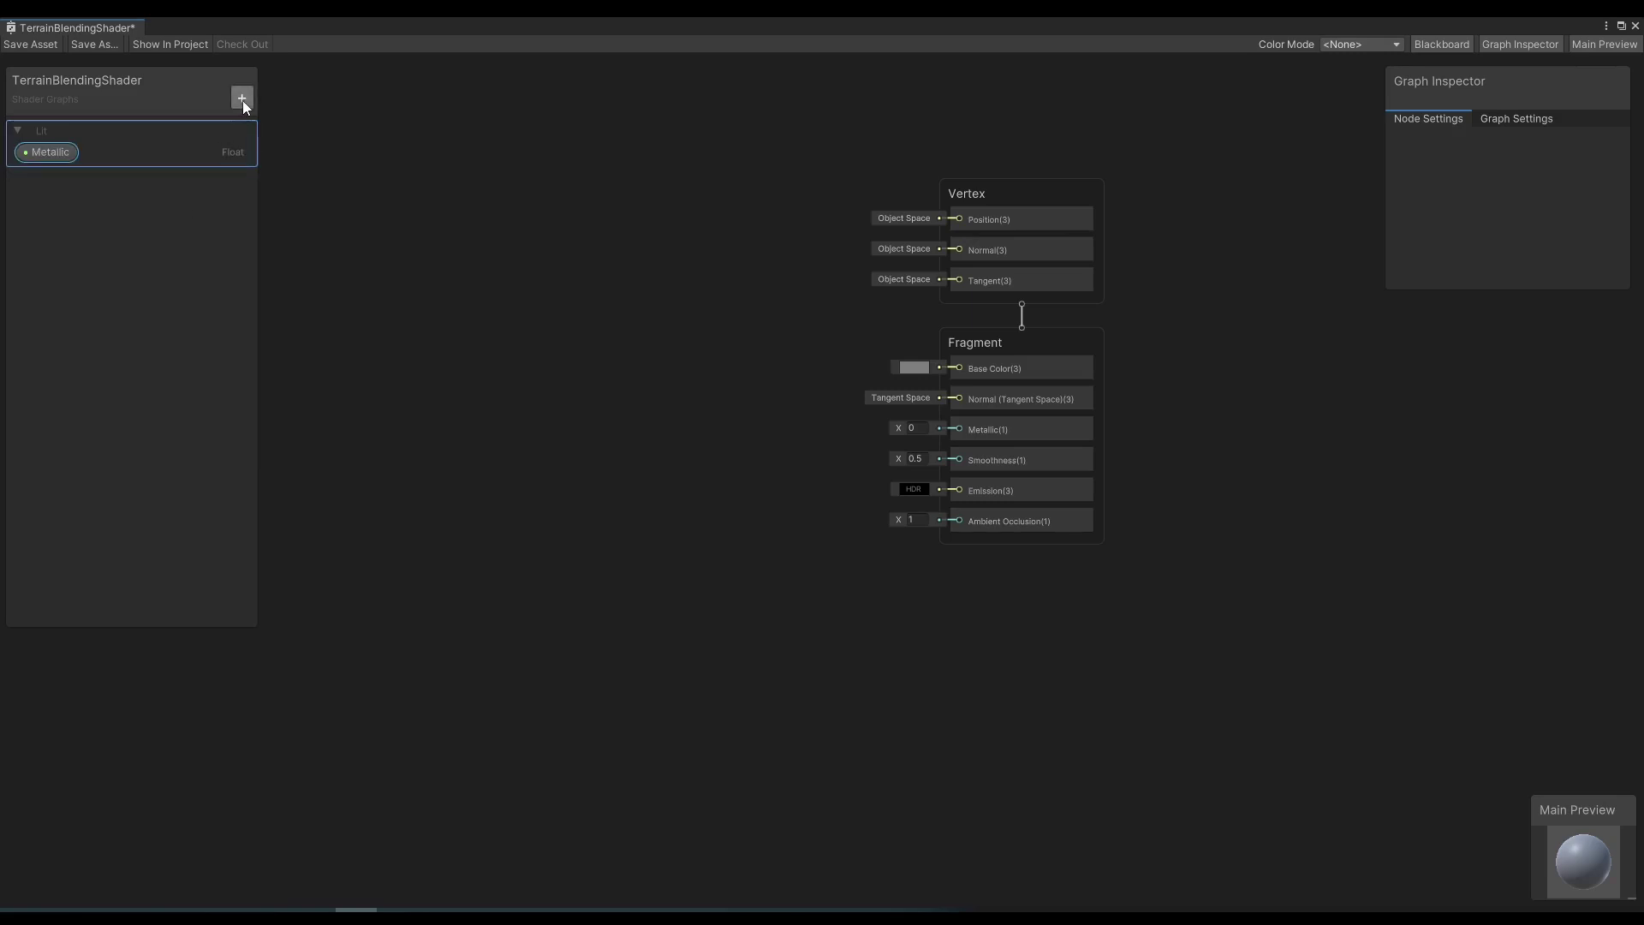
pyautogui.click(243, 99)
pyautogui.click(275, 147)
pyautogui.write('Smo')
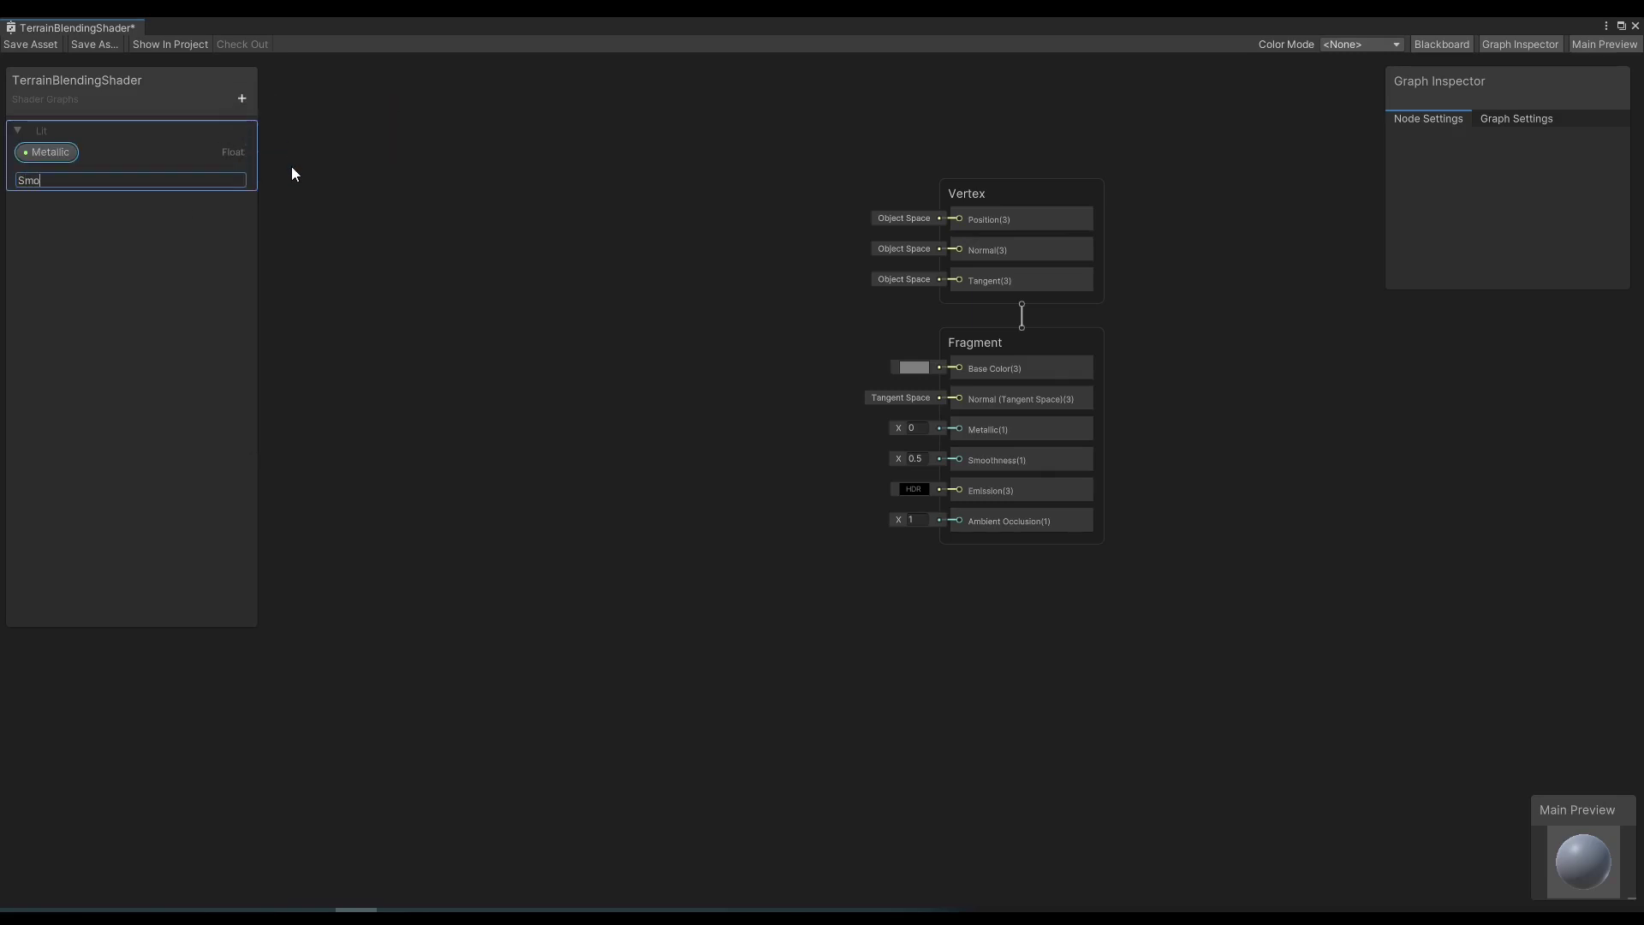
pyautogui.write('othness')
pyautogui.press('Return')
# Add Texture 2D properties named Albedo and NormalMap.
pyautogui.click(242, 98)
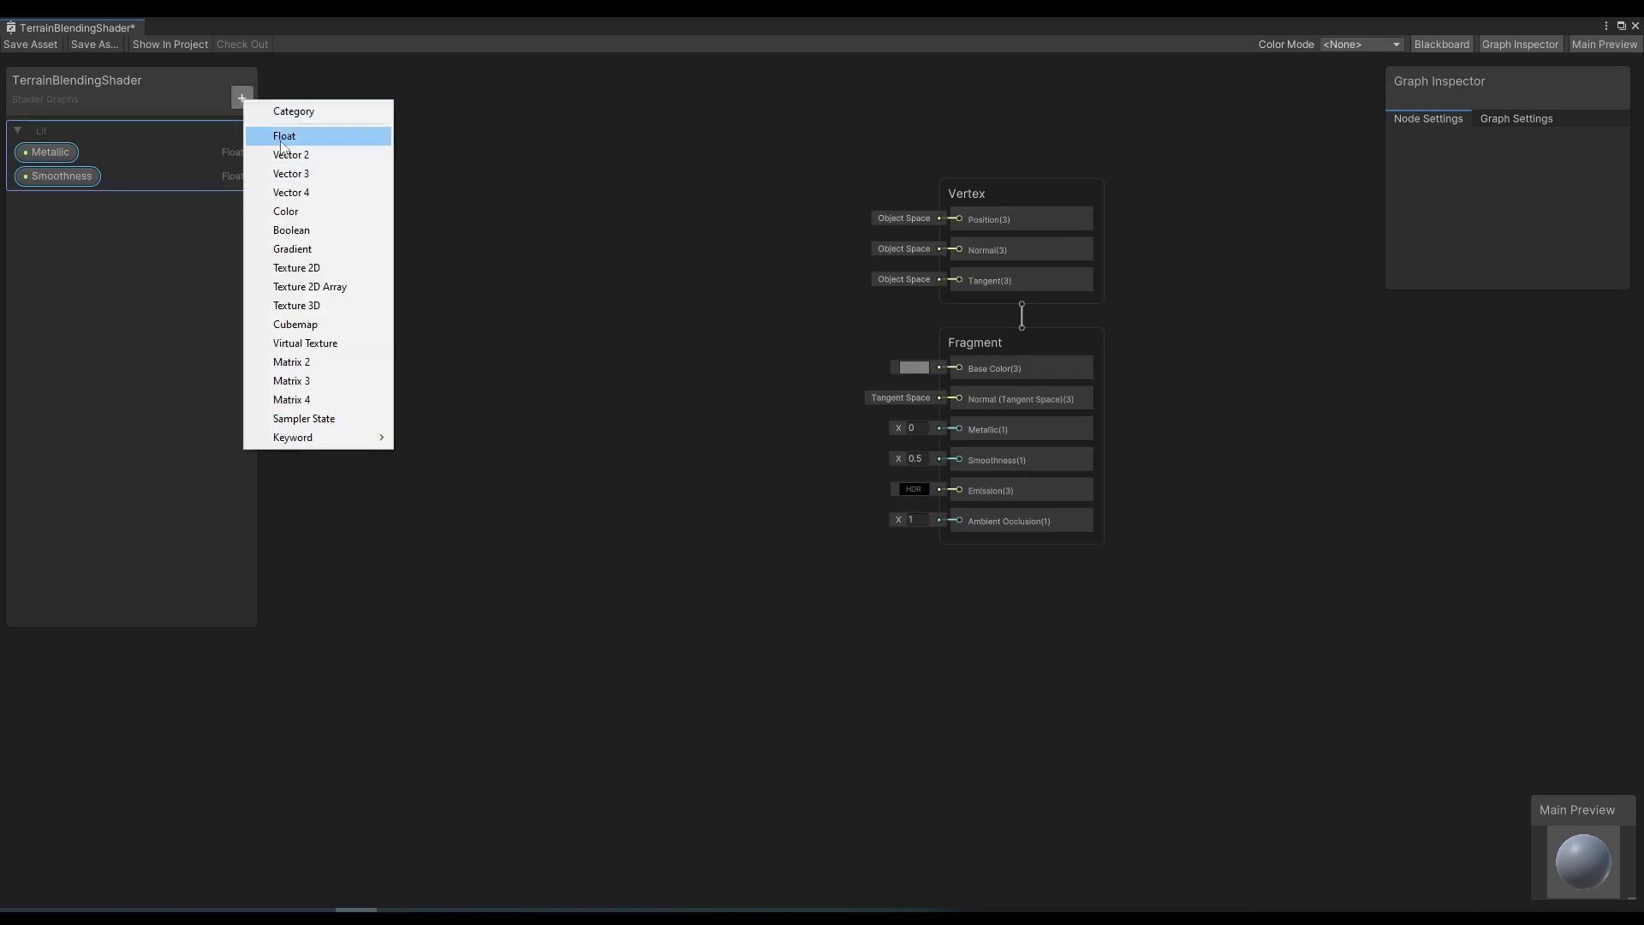
pyautogui.click(296, 268)
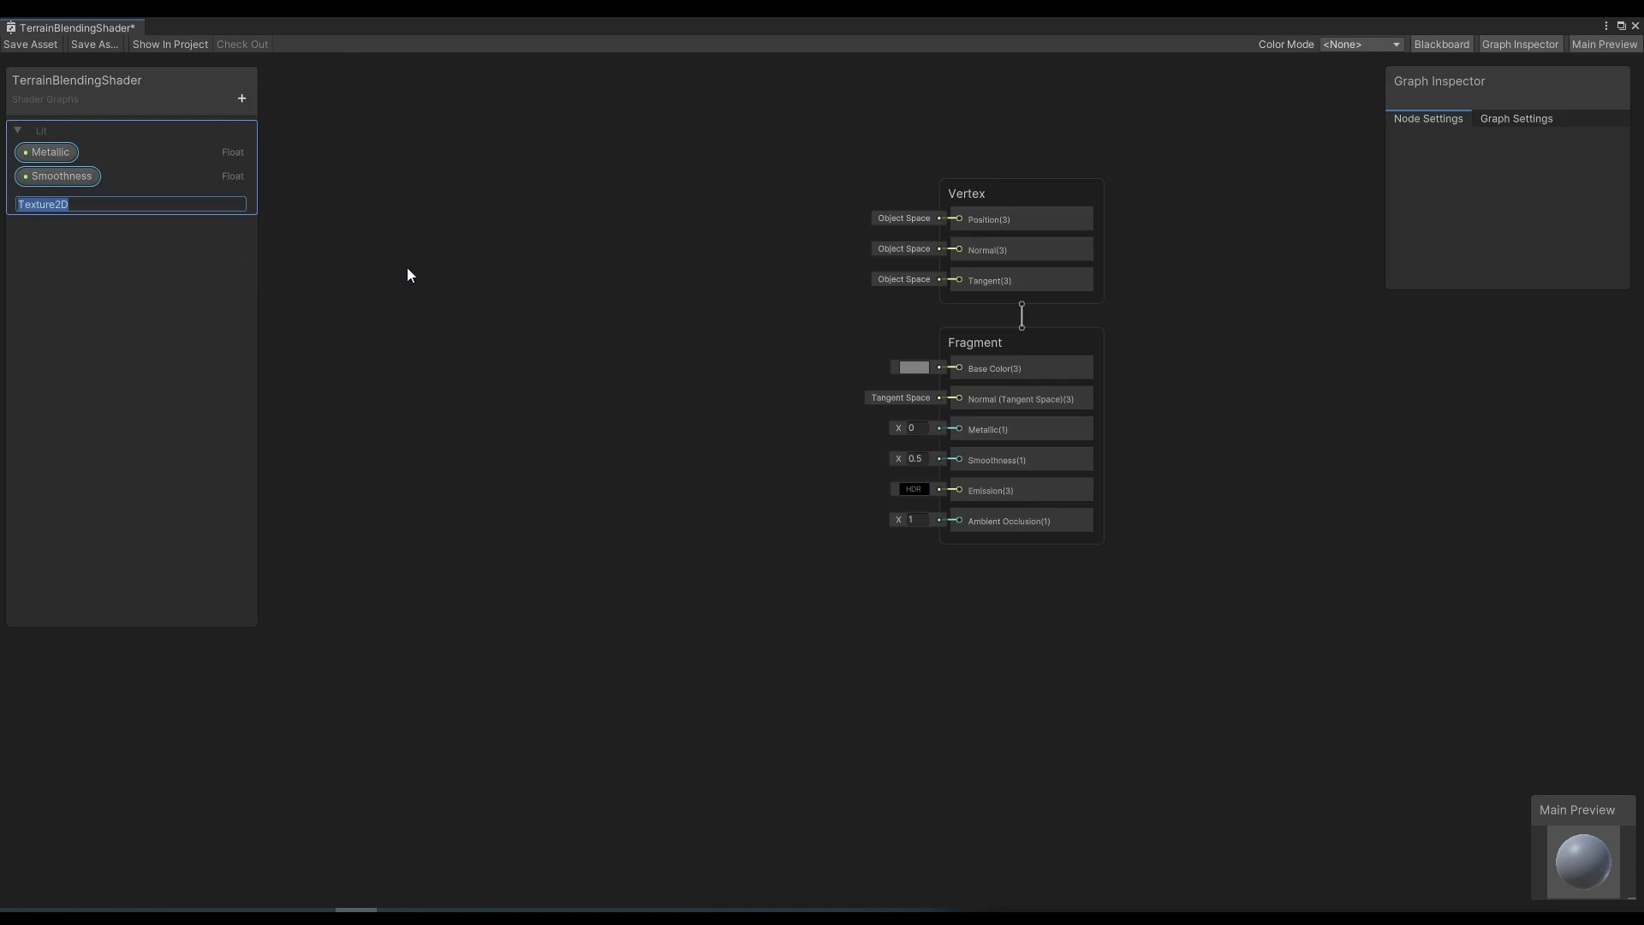
pyautogui.write('Albedo')
pyautogui.press('Return')
pyautogui.click(243, 99)
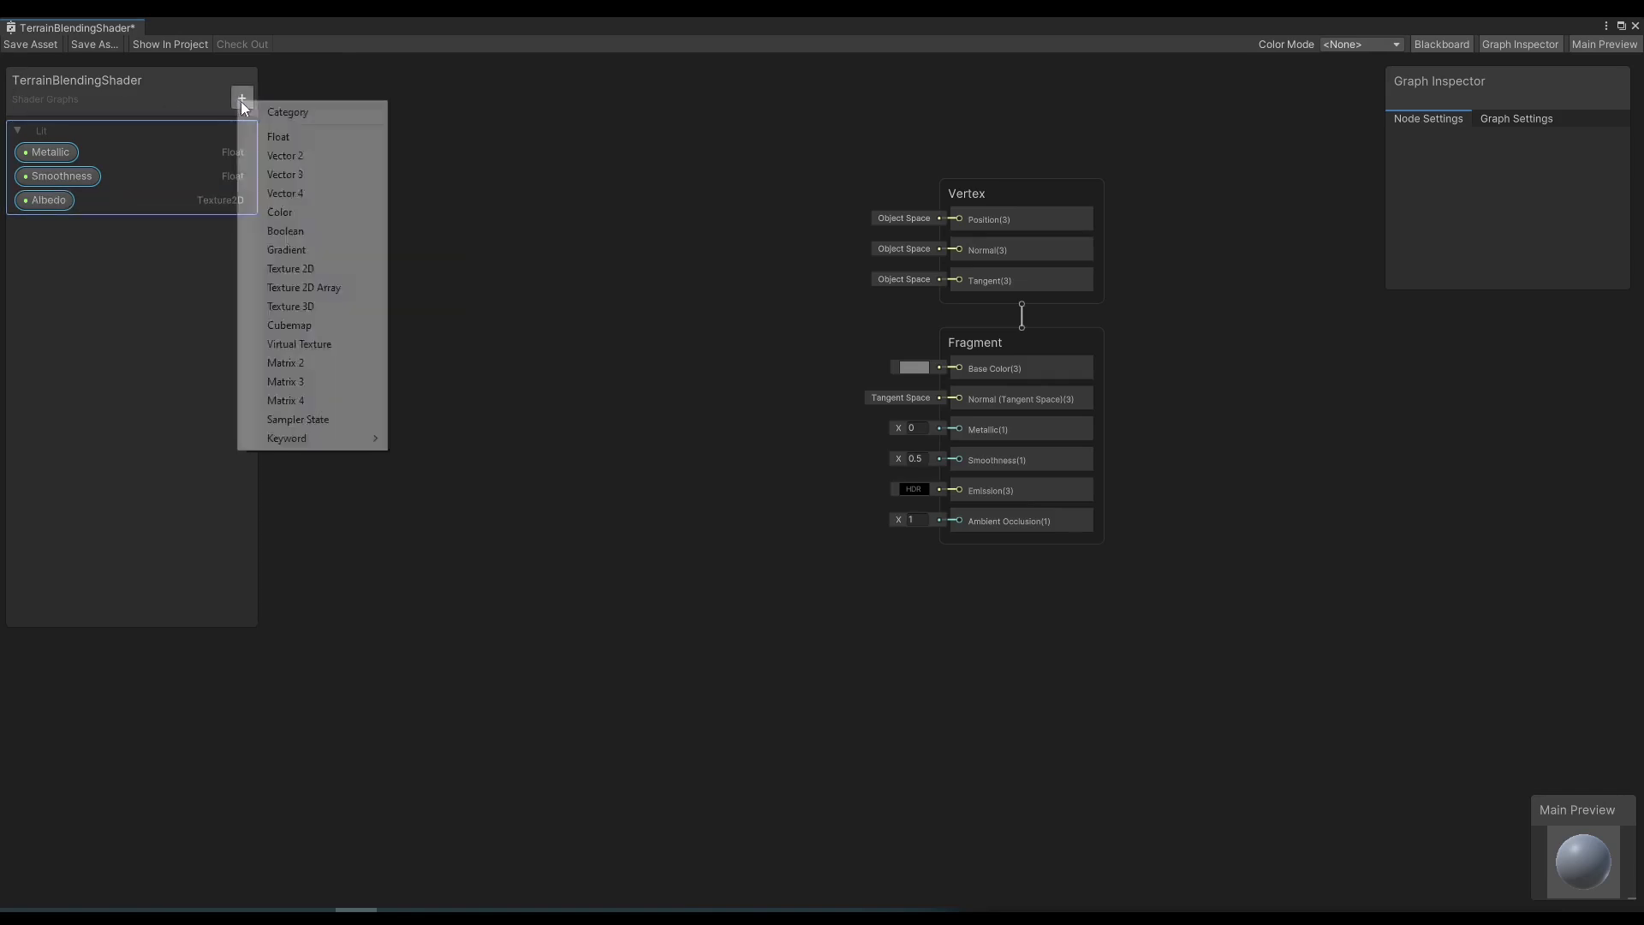
pyautogui.click(313, 268)
pyautogui.write('NormalMap')
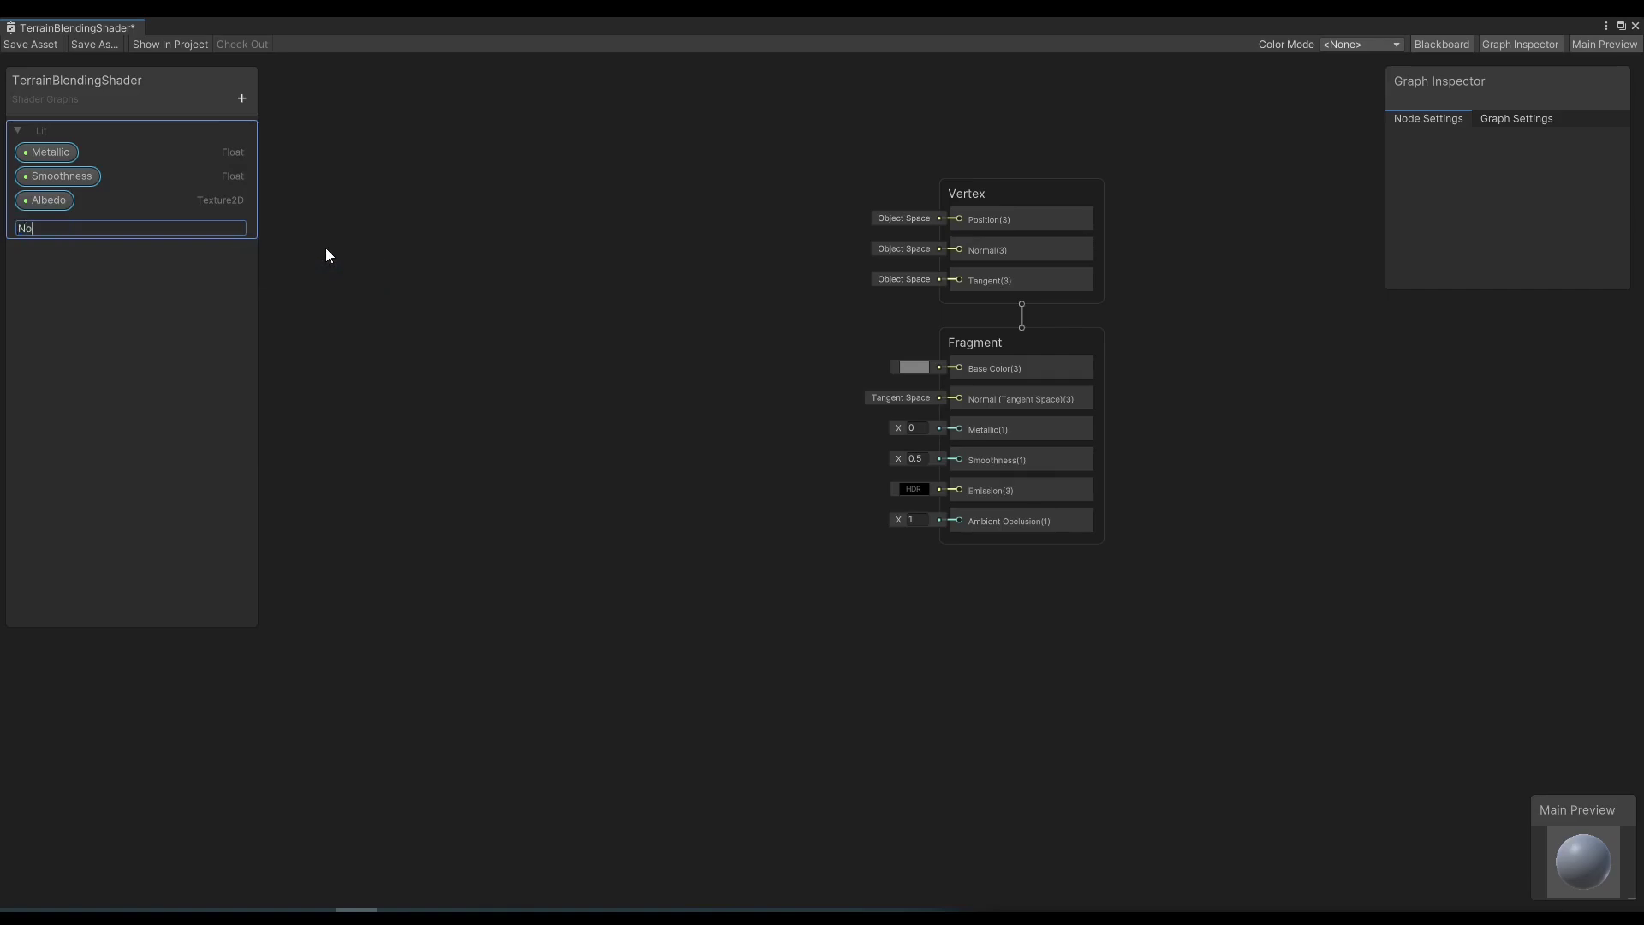
pyautogui.press('Return')
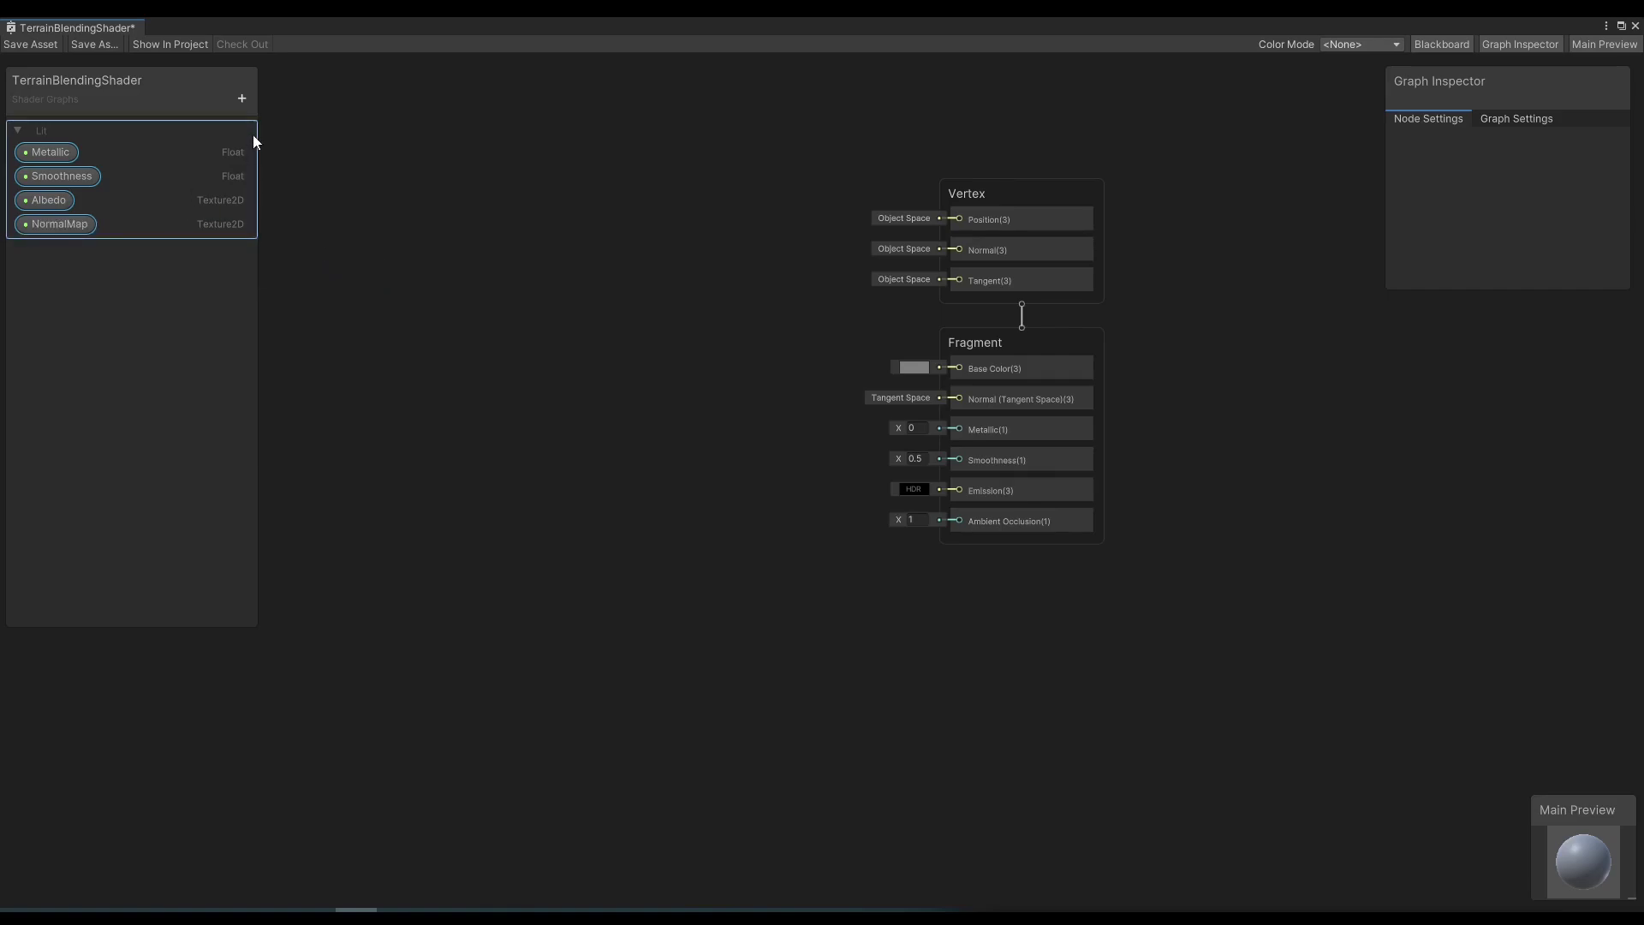
# Add a Float property named NormalStrength.
pyautogui.click(243, 99)
pyautogui.click(287, 133)
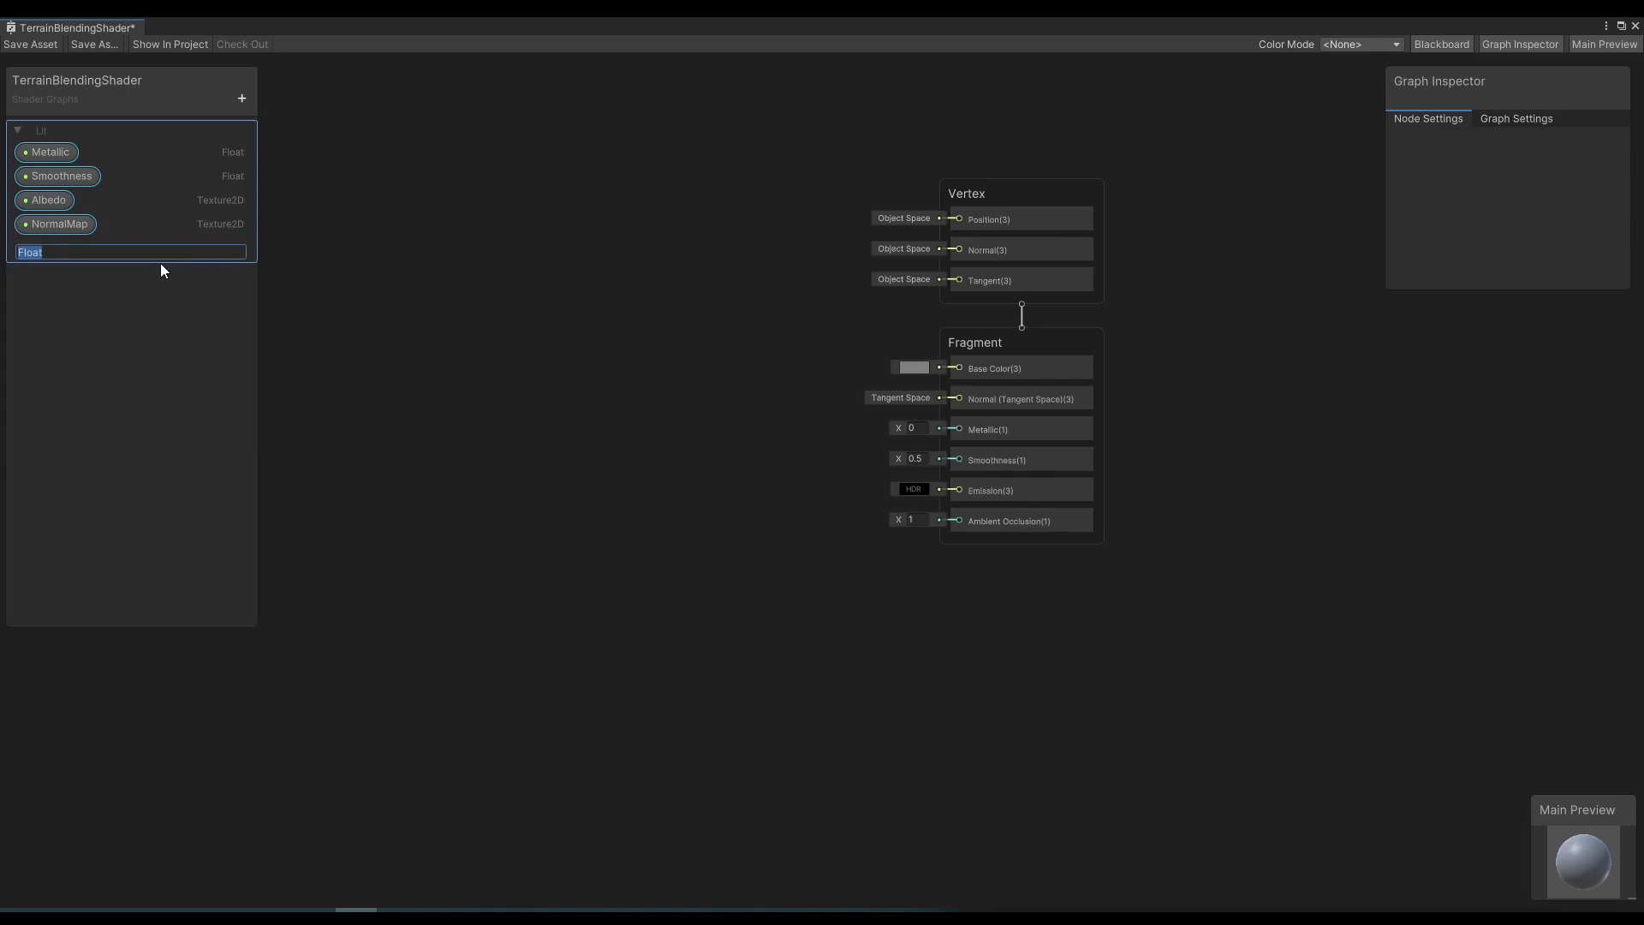
pyautogui.write('NormalStrength')
pyautogui.press('Return')
pyautogui.click(410, 356)
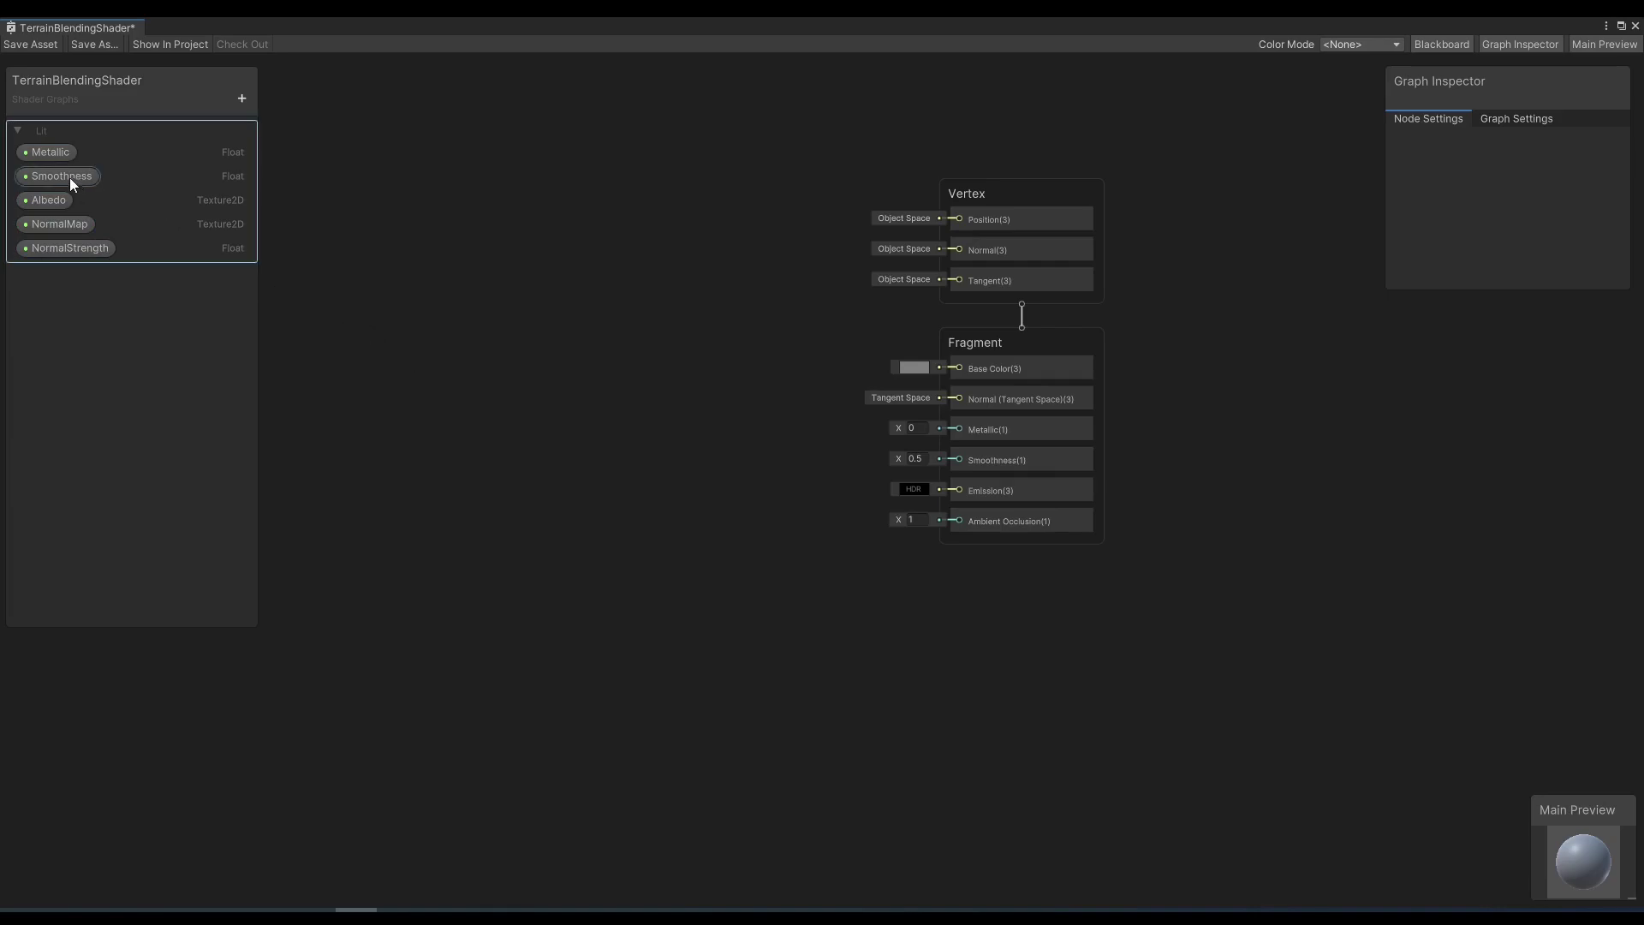
# Wire the Smoothness and Metallic properties into the fragment stack and place the Albedo property node.
pyautogui.moveTo(69, 177); pyautogui.dragTo(960, 460)
pyautogui.moveTo(59, 154); pyautogui.dragTo(959, 428)
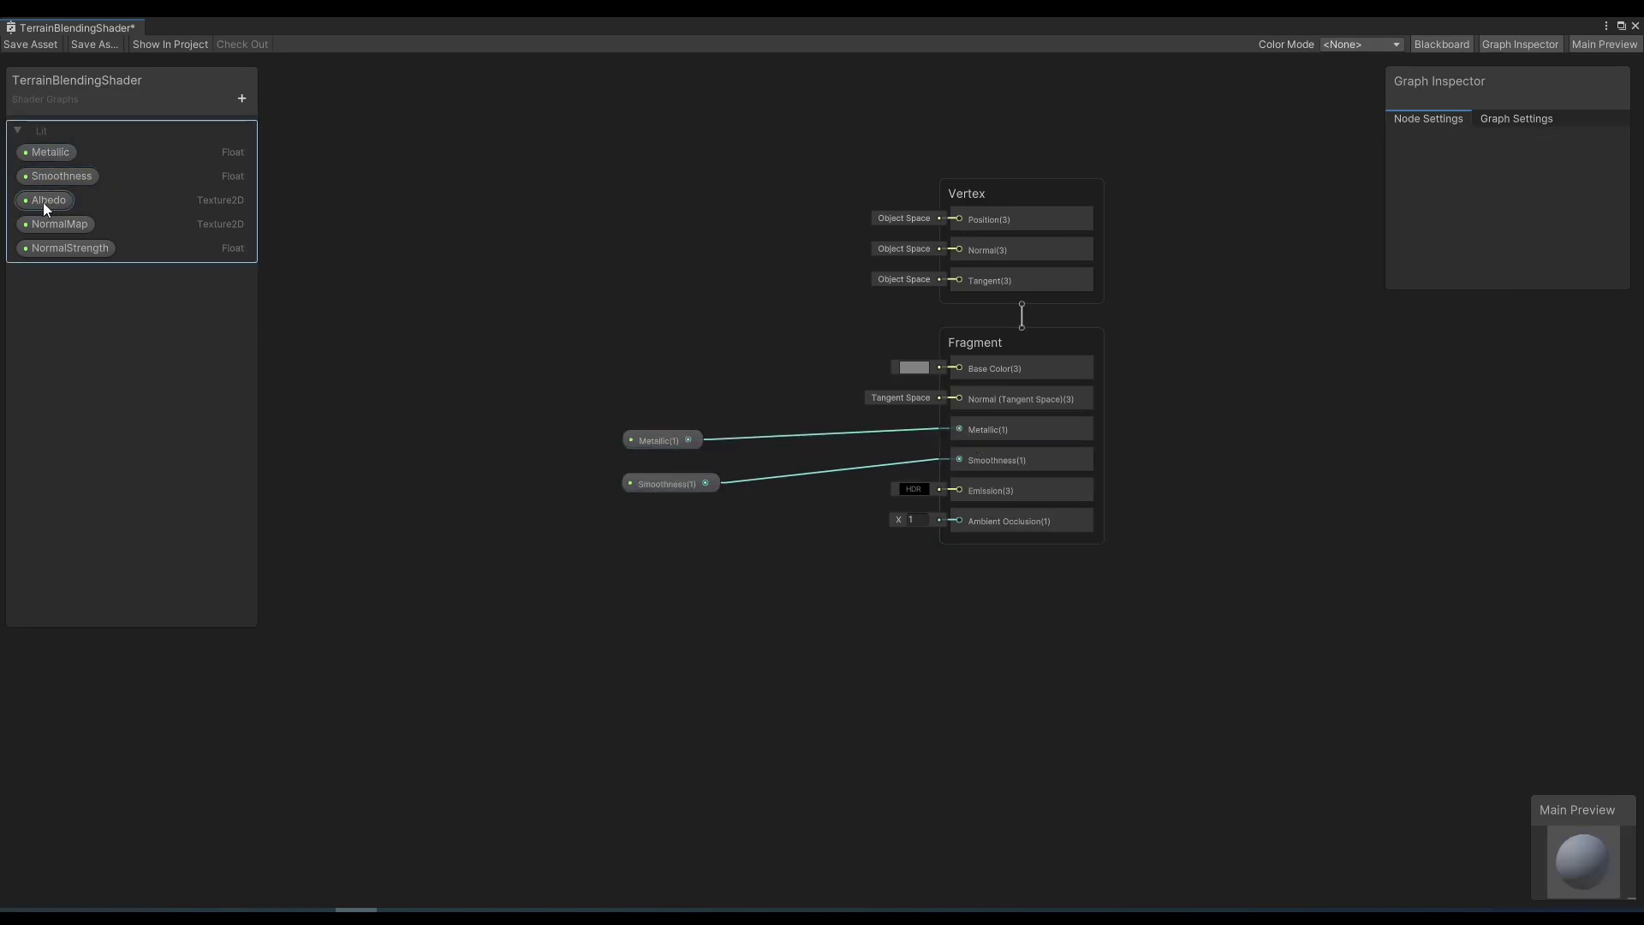
pyautogui.moveTo(43, 203); pyautogui.dragTo(499, 197)
pyautogui.moveTo(518, 282); pyautogui.dragTo(558, 408, button='middle')
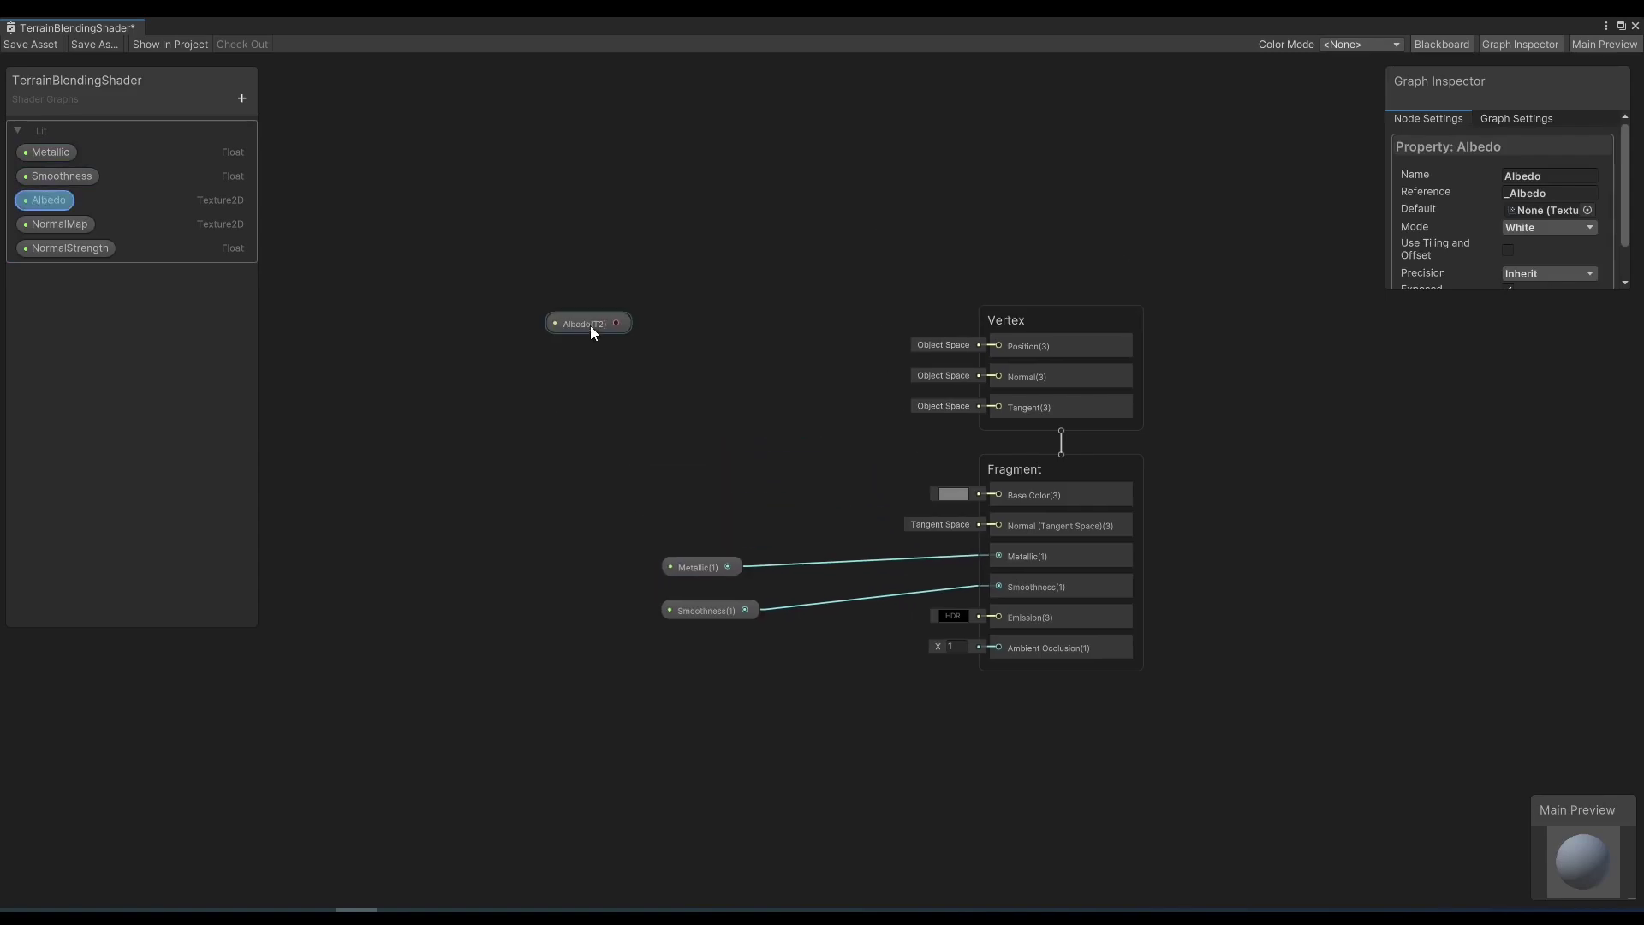
# Add a Sample Texture 2D node fed by Albedo and connect its RGBA output to Base Color.
pyautogui.rightClick(653, 281)
pyautogui.click(695, 288)
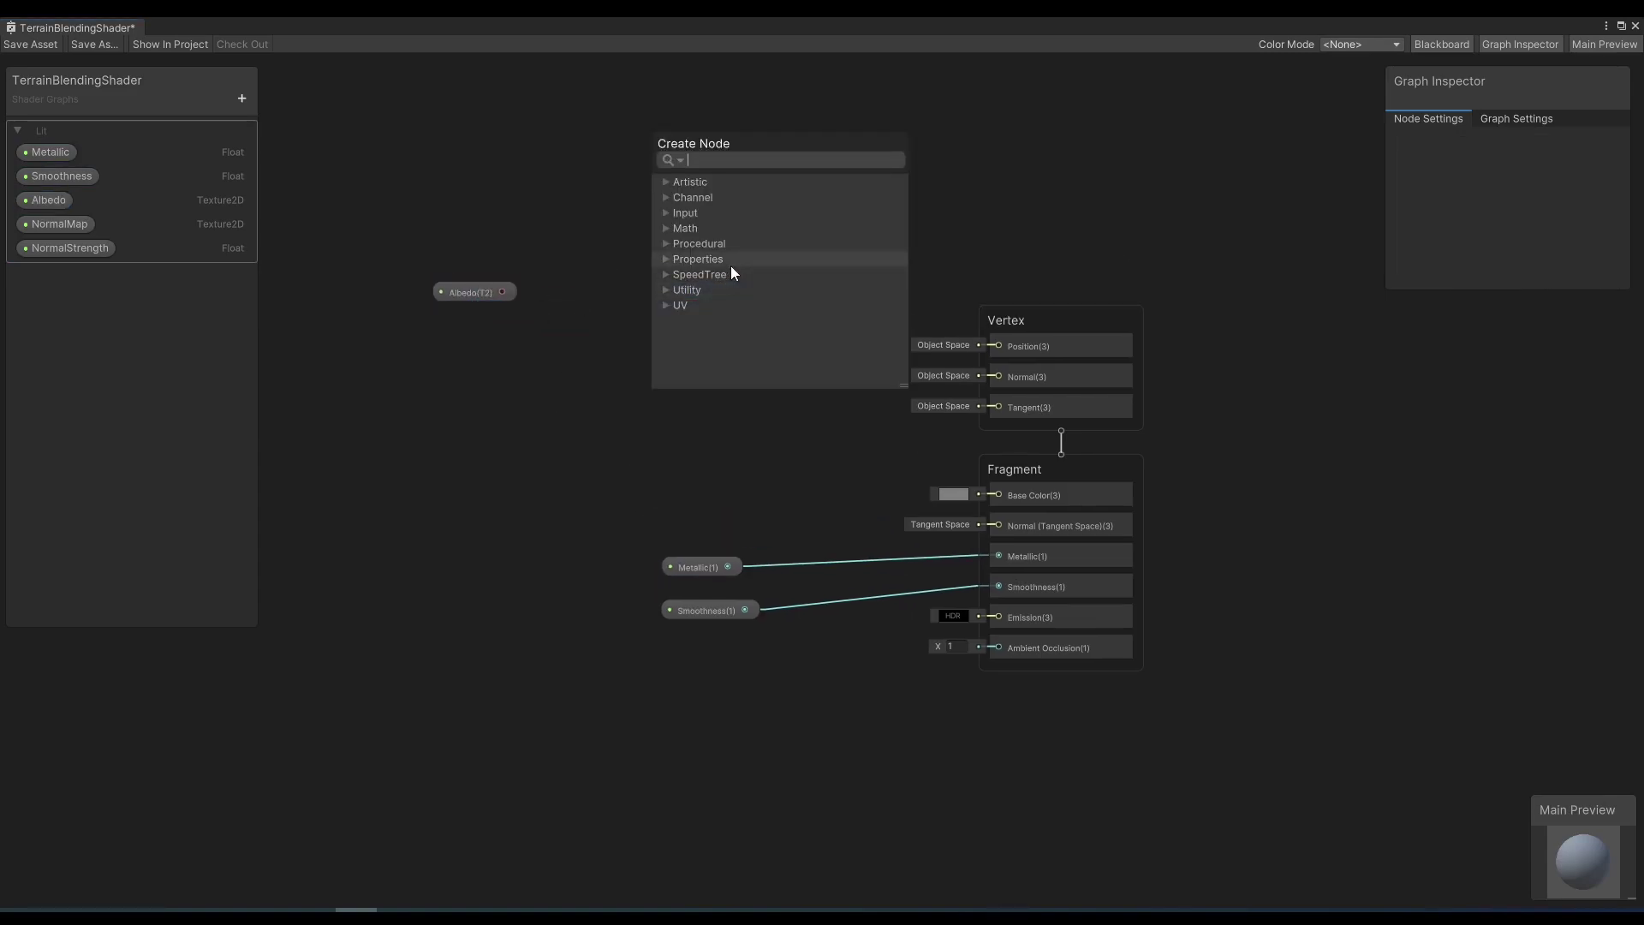
pyautogui.write('sample te')
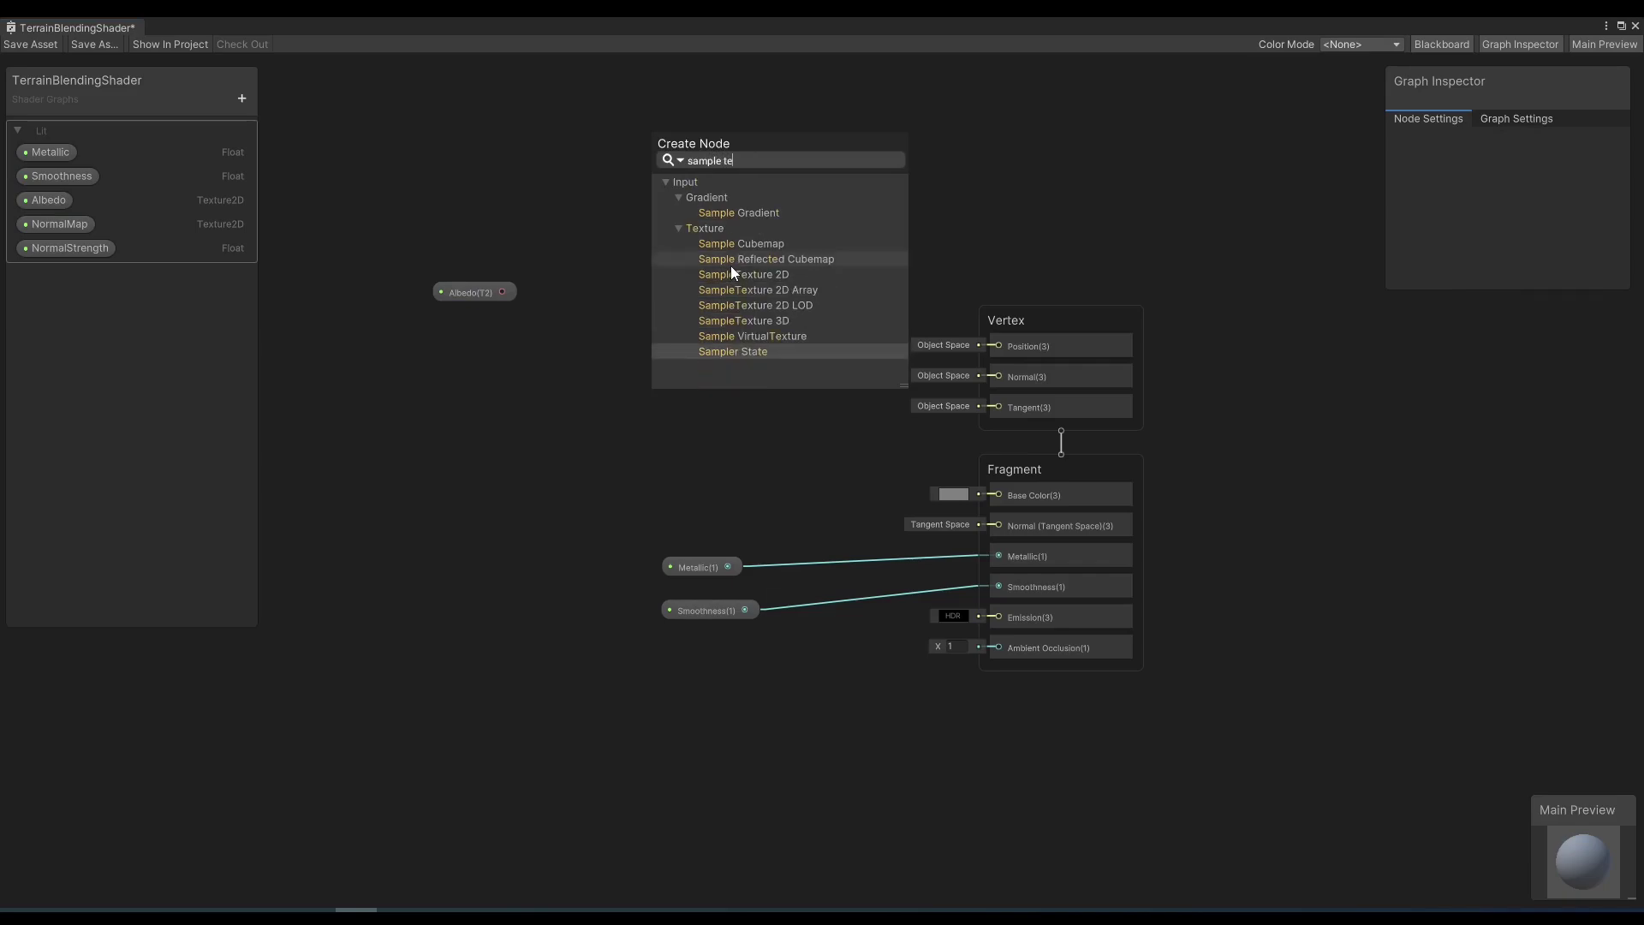
pyautogui.click(731, 274)
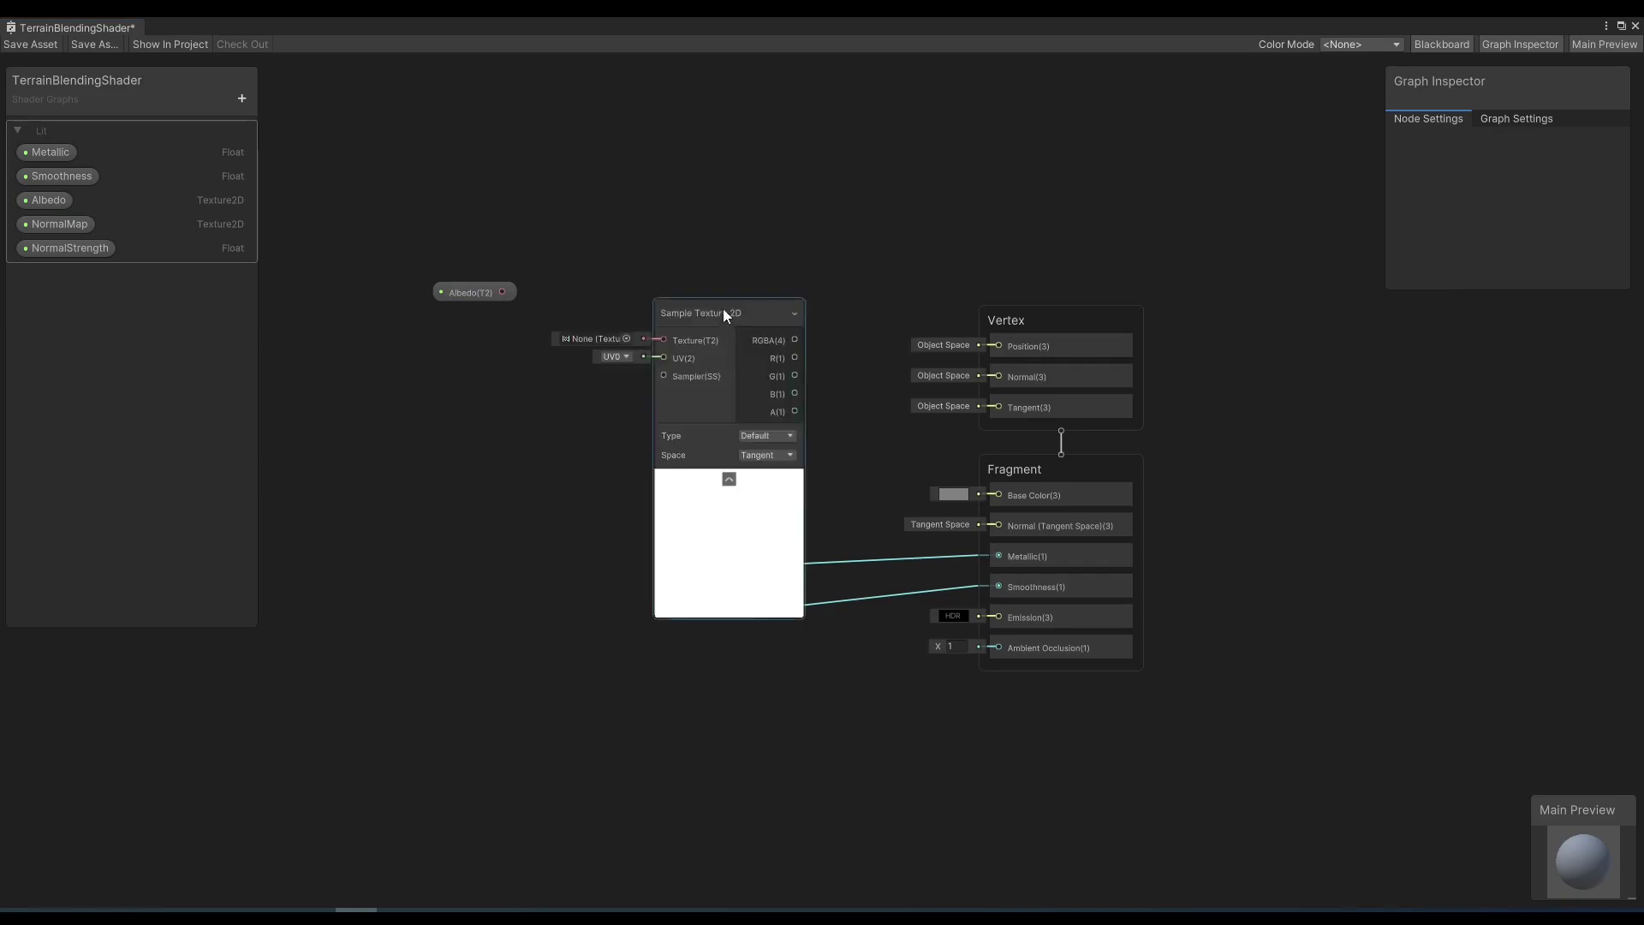
pyautogui.moveTo(723, 310); pyautogui.dragTo(689, 140)
pyautogui.moveTo(502, 292); pyautogui.dragTo(1007, 496)
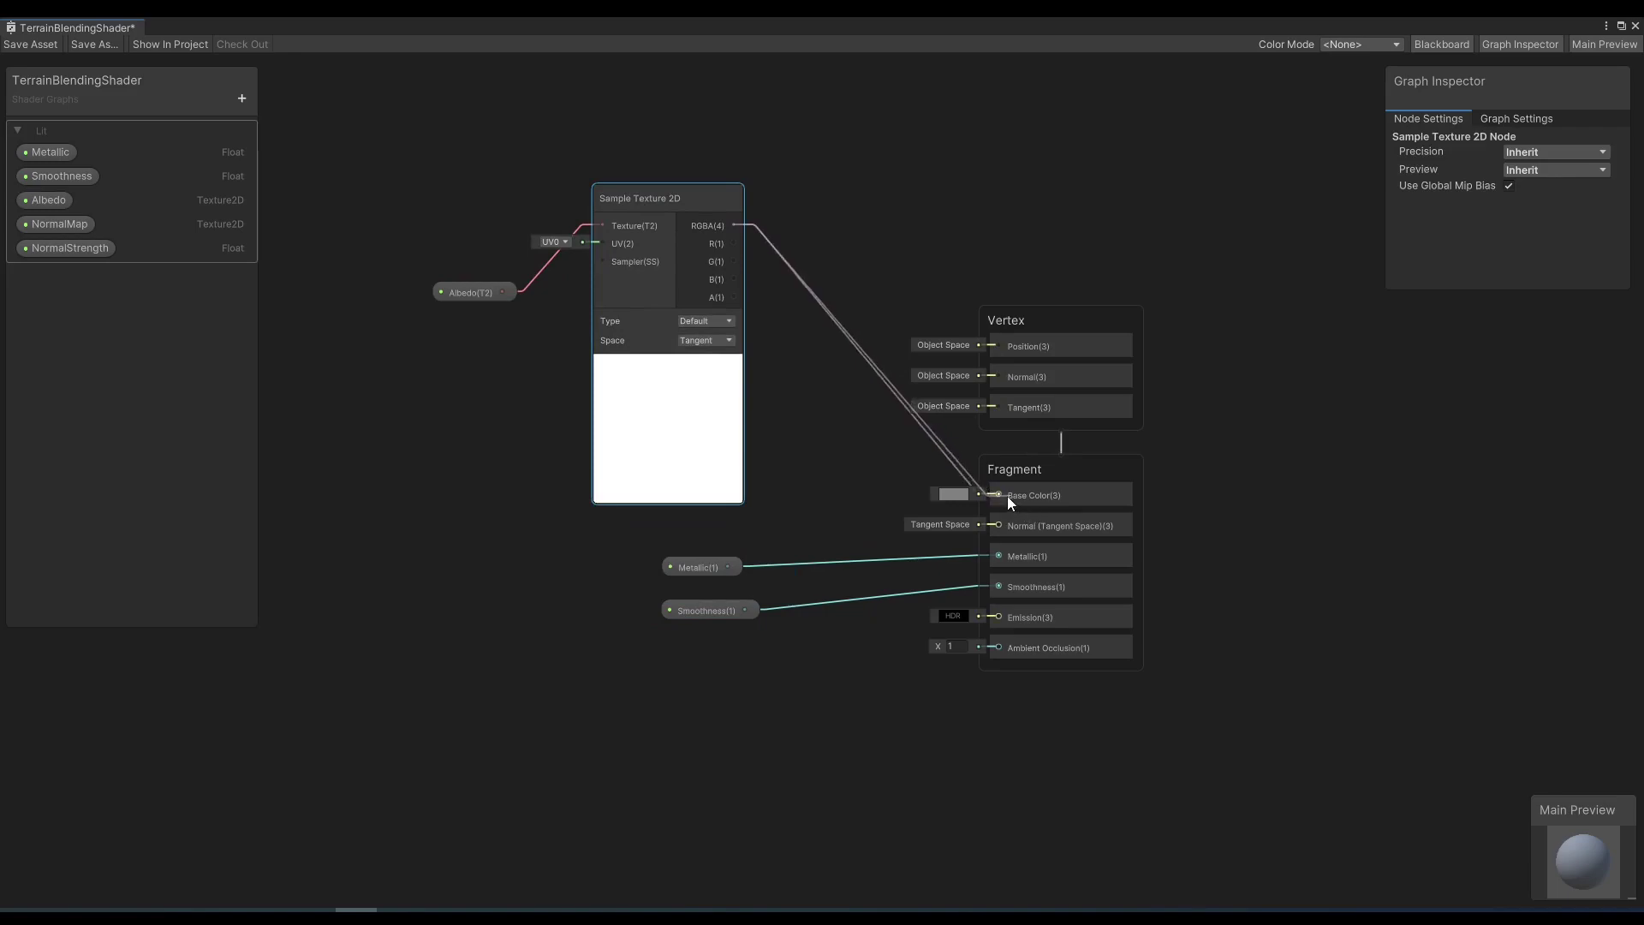
pyautogui.click(917, 435)
pyautogui.click(664, 366)
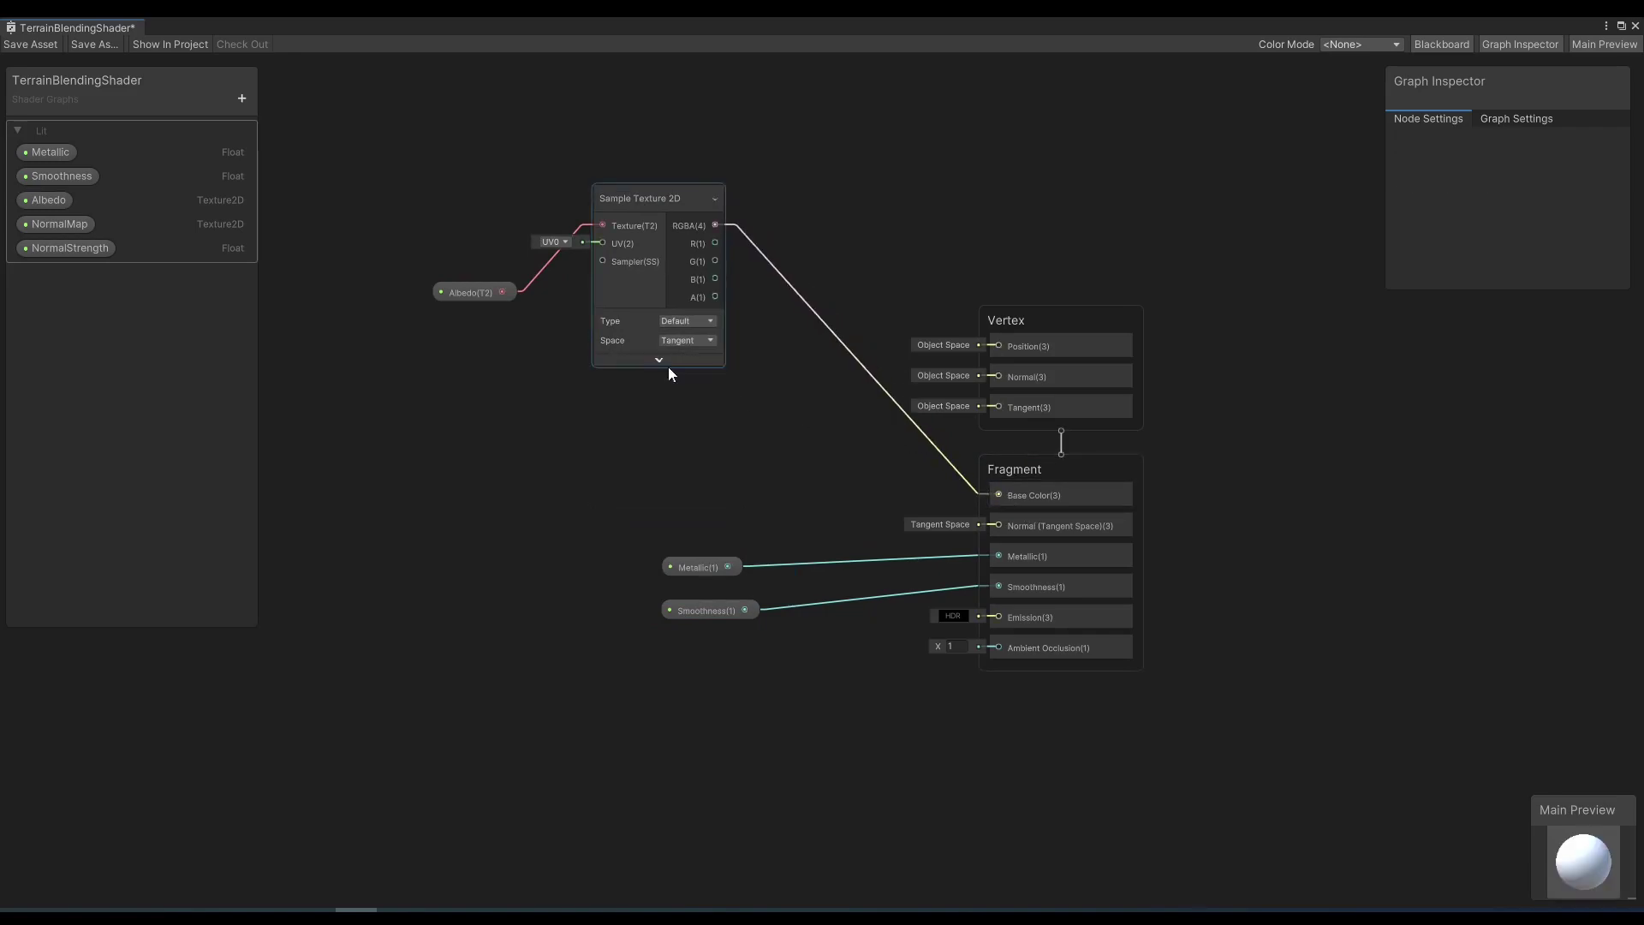
# Add a Sample Texture 2D node of type Normal and feed the NormalMap property into it.
pyautogui.rightClick(365, 405)
pyautogui.click(392, 408)
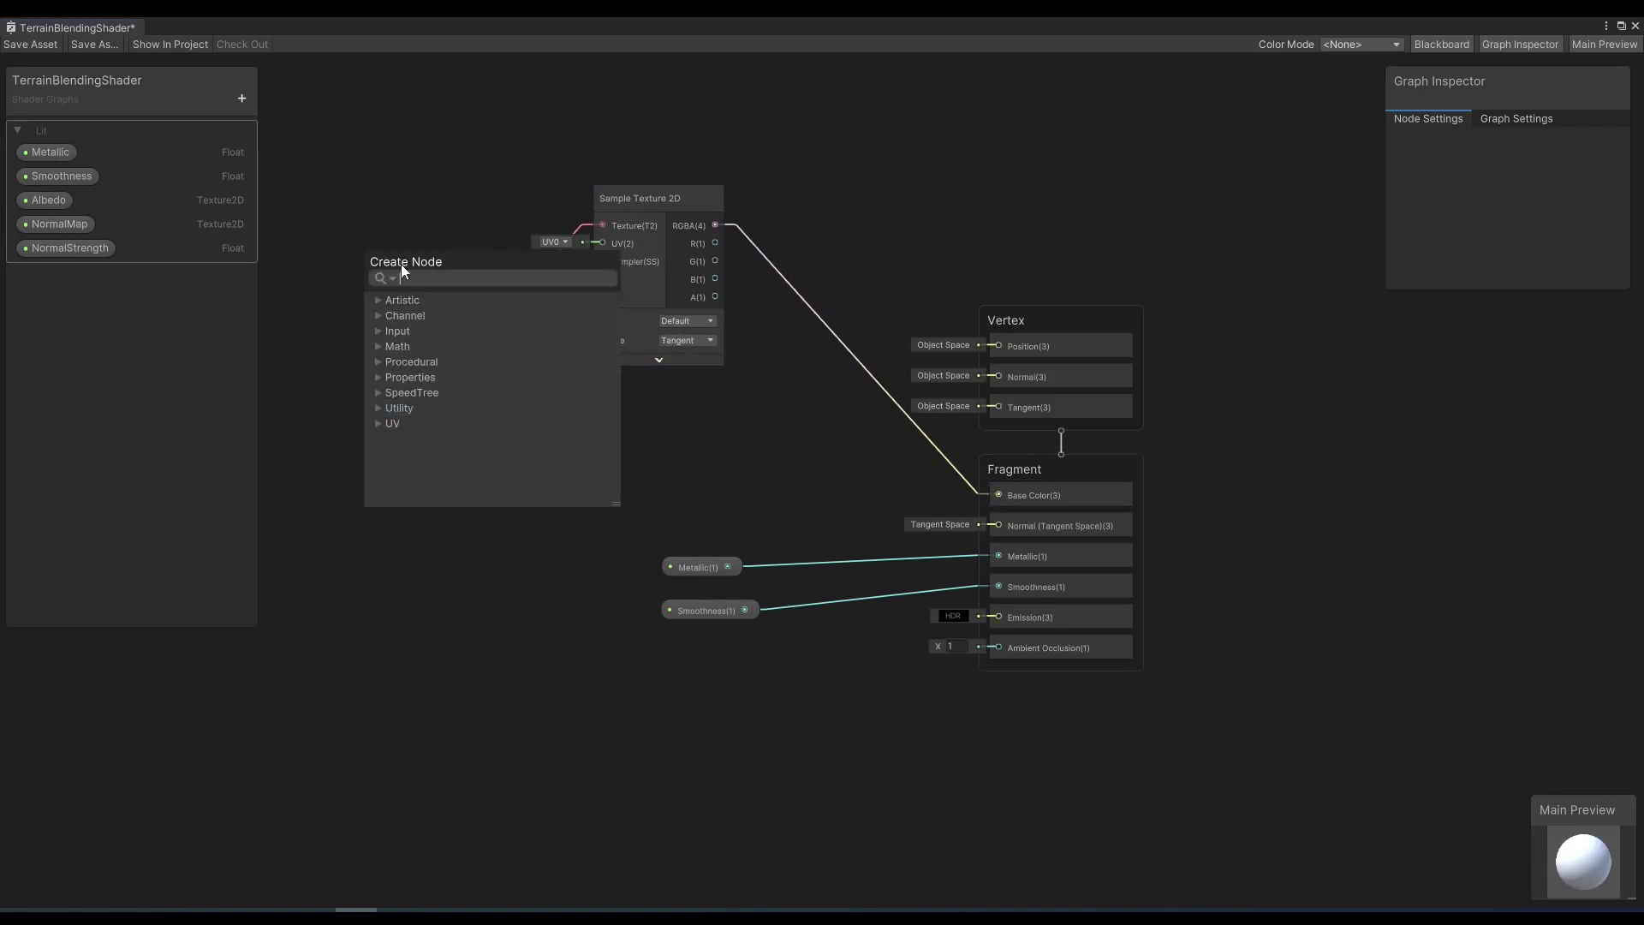
pyautogui.write('sample text')
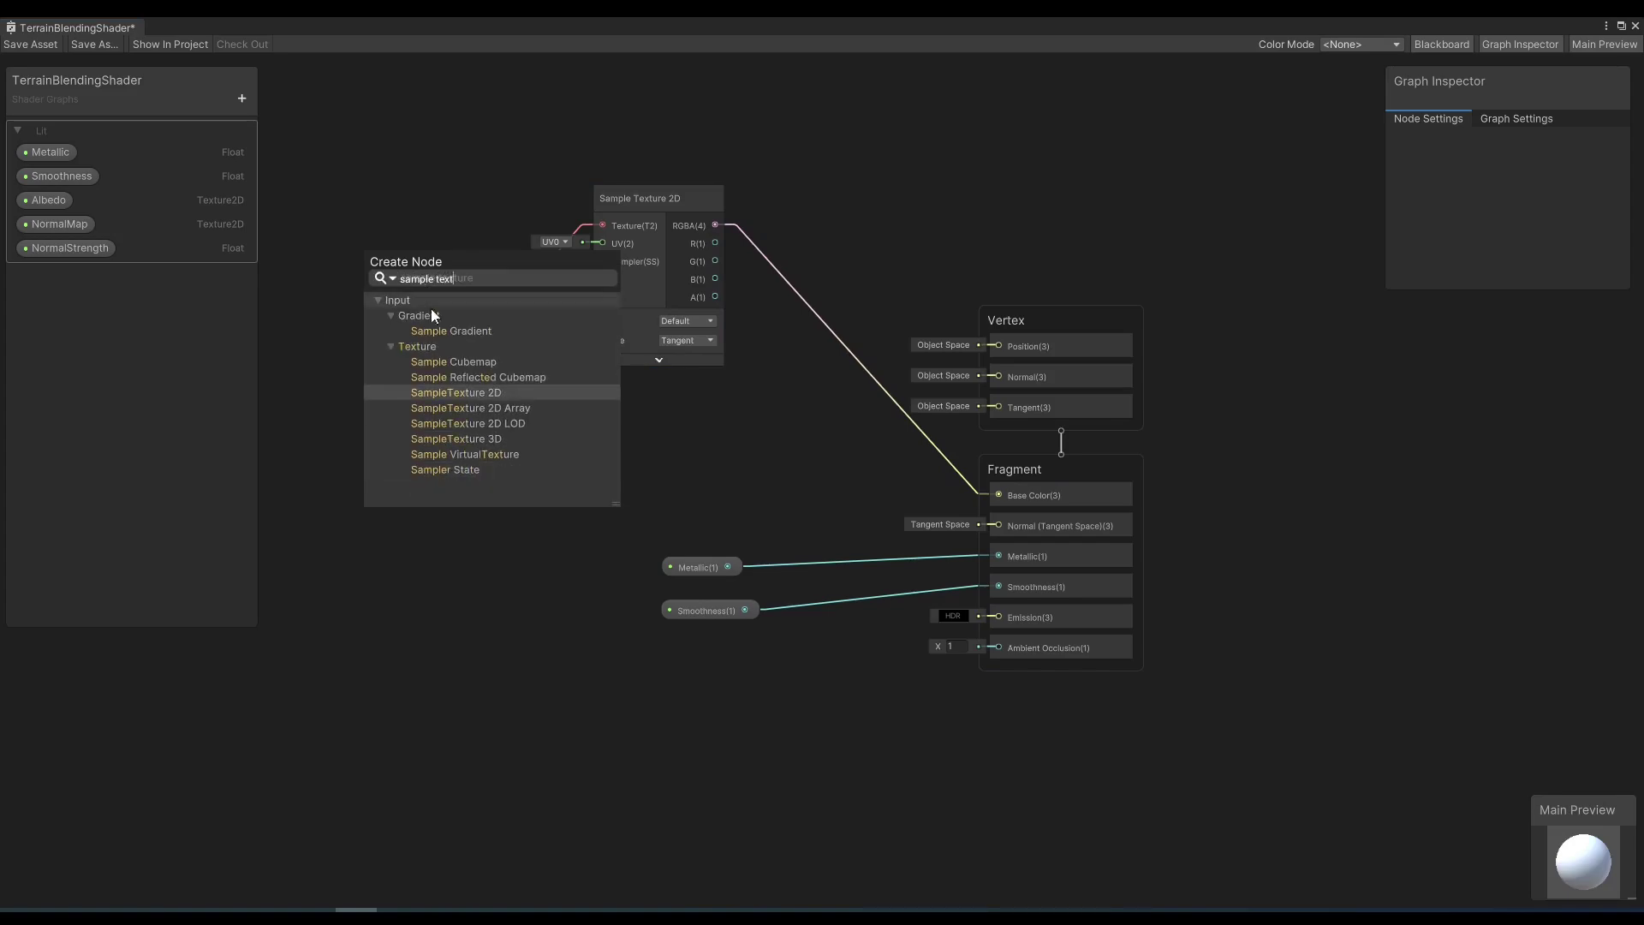
pyautogui.click(433, 393)
pyautogui.click(467, 554)
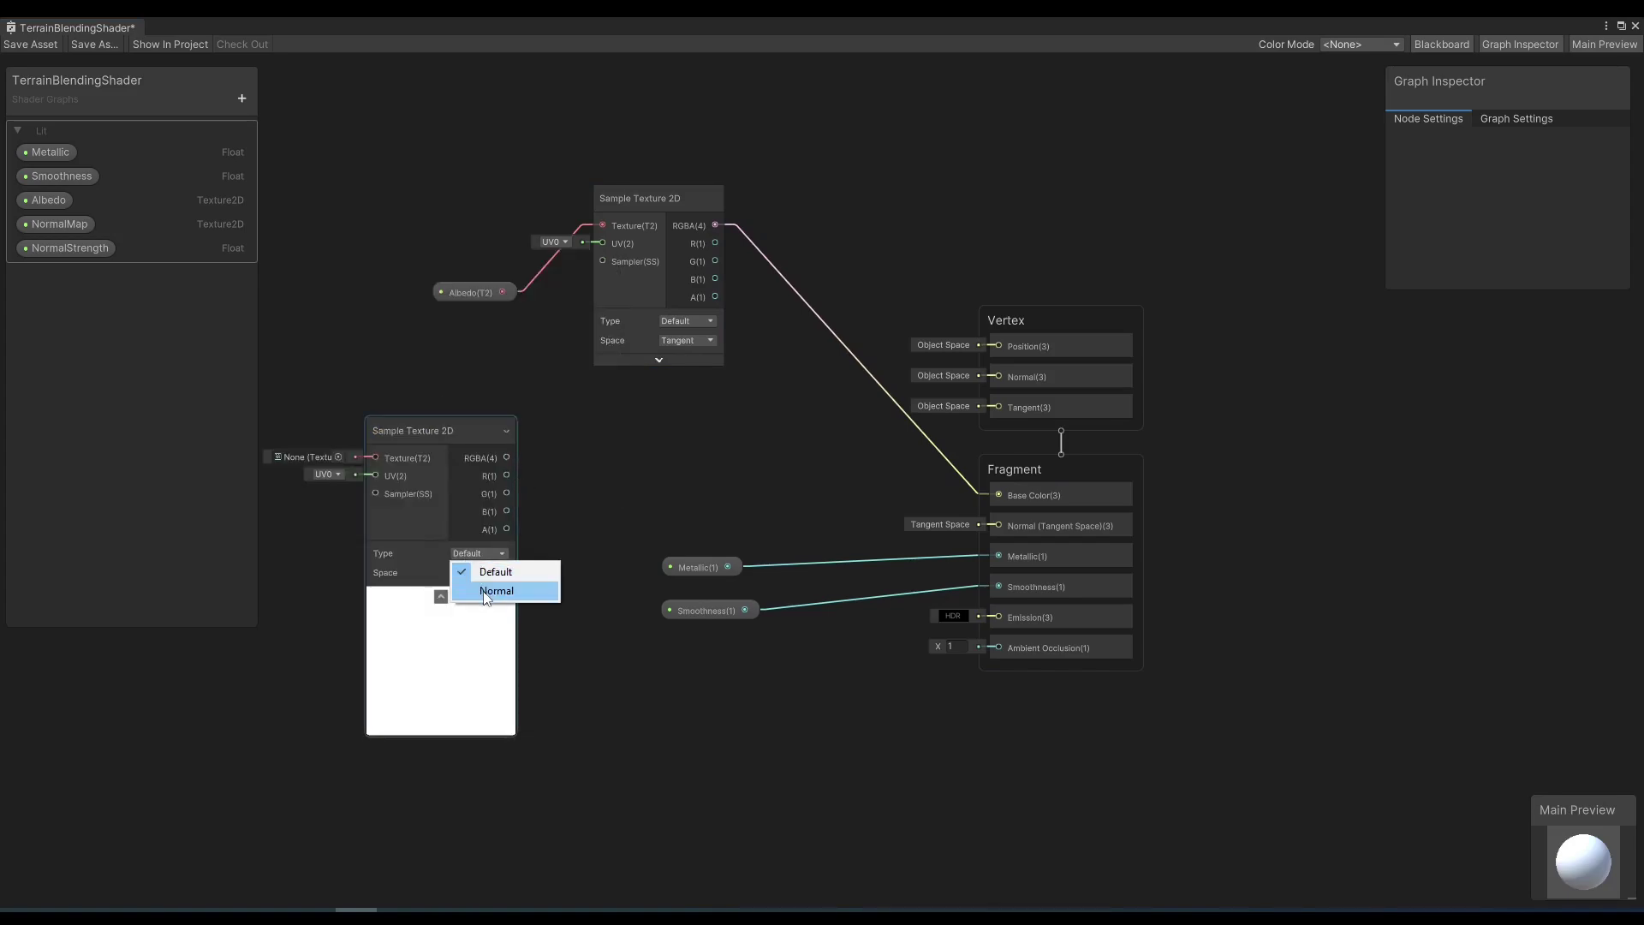
pyautogui.click(486, 597)
pyautogui.moveTo(415, 426); pyautogui.dragTo(456, 404)
pyautogui.moveTo(55, 223); pyautogui.dragTo(675, 449)
pyautogui.click(520, 565)
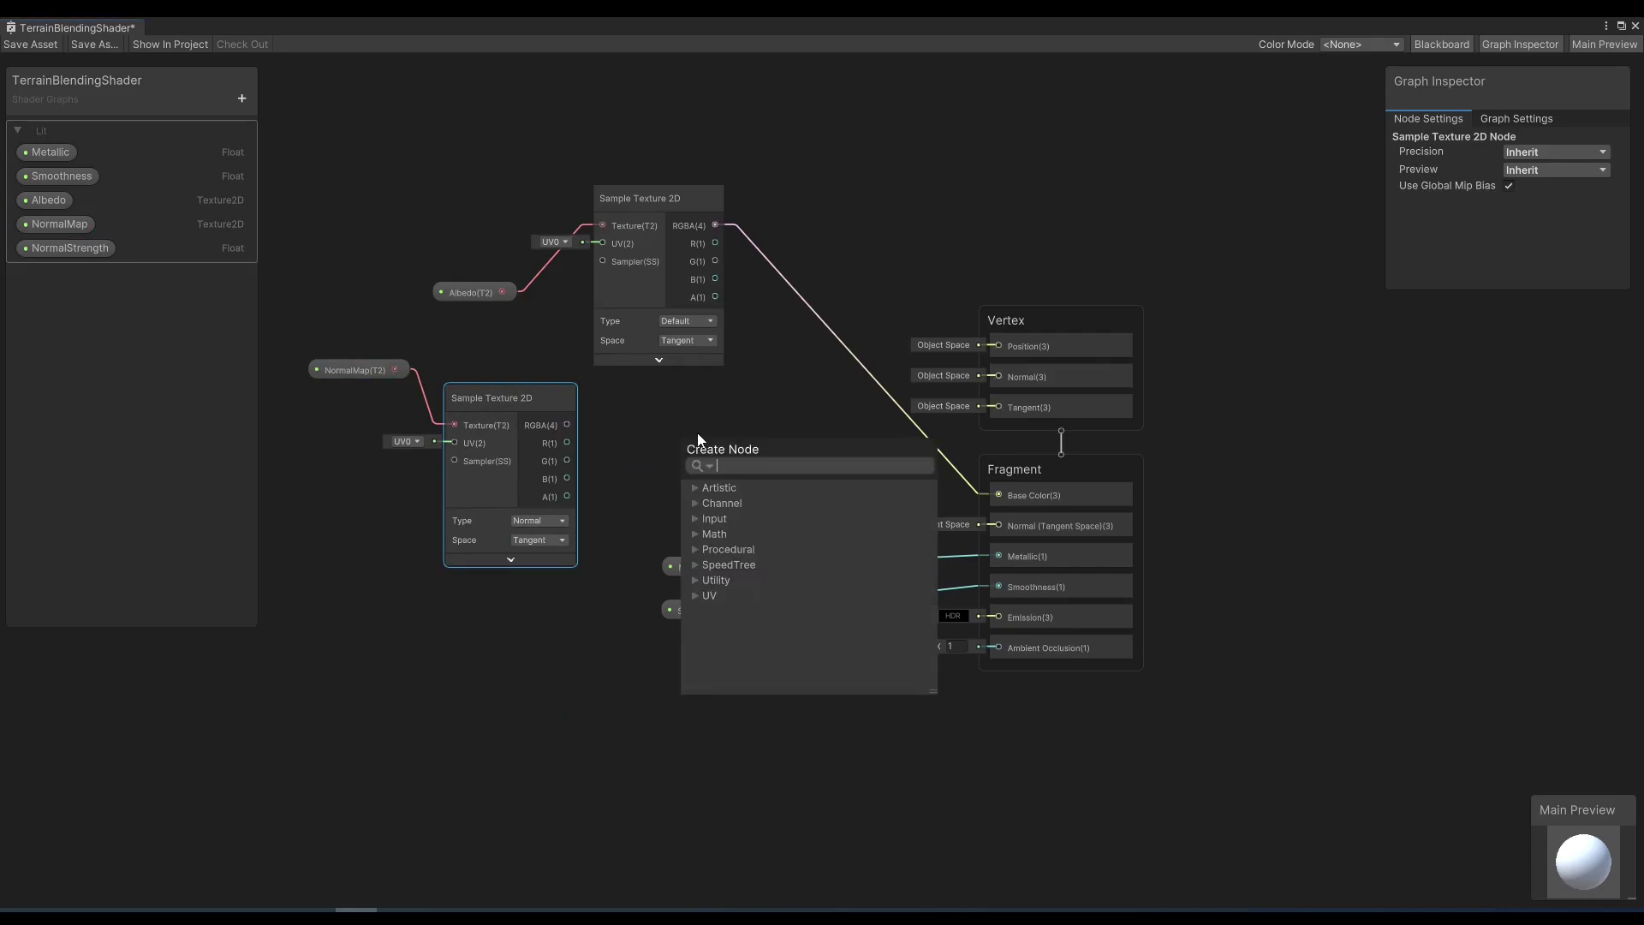
# Scale the normal with a Normal Strength node driven by NormalStrength and wire it to Normal (Tangent Space).
pyautogui.write('normal stre')
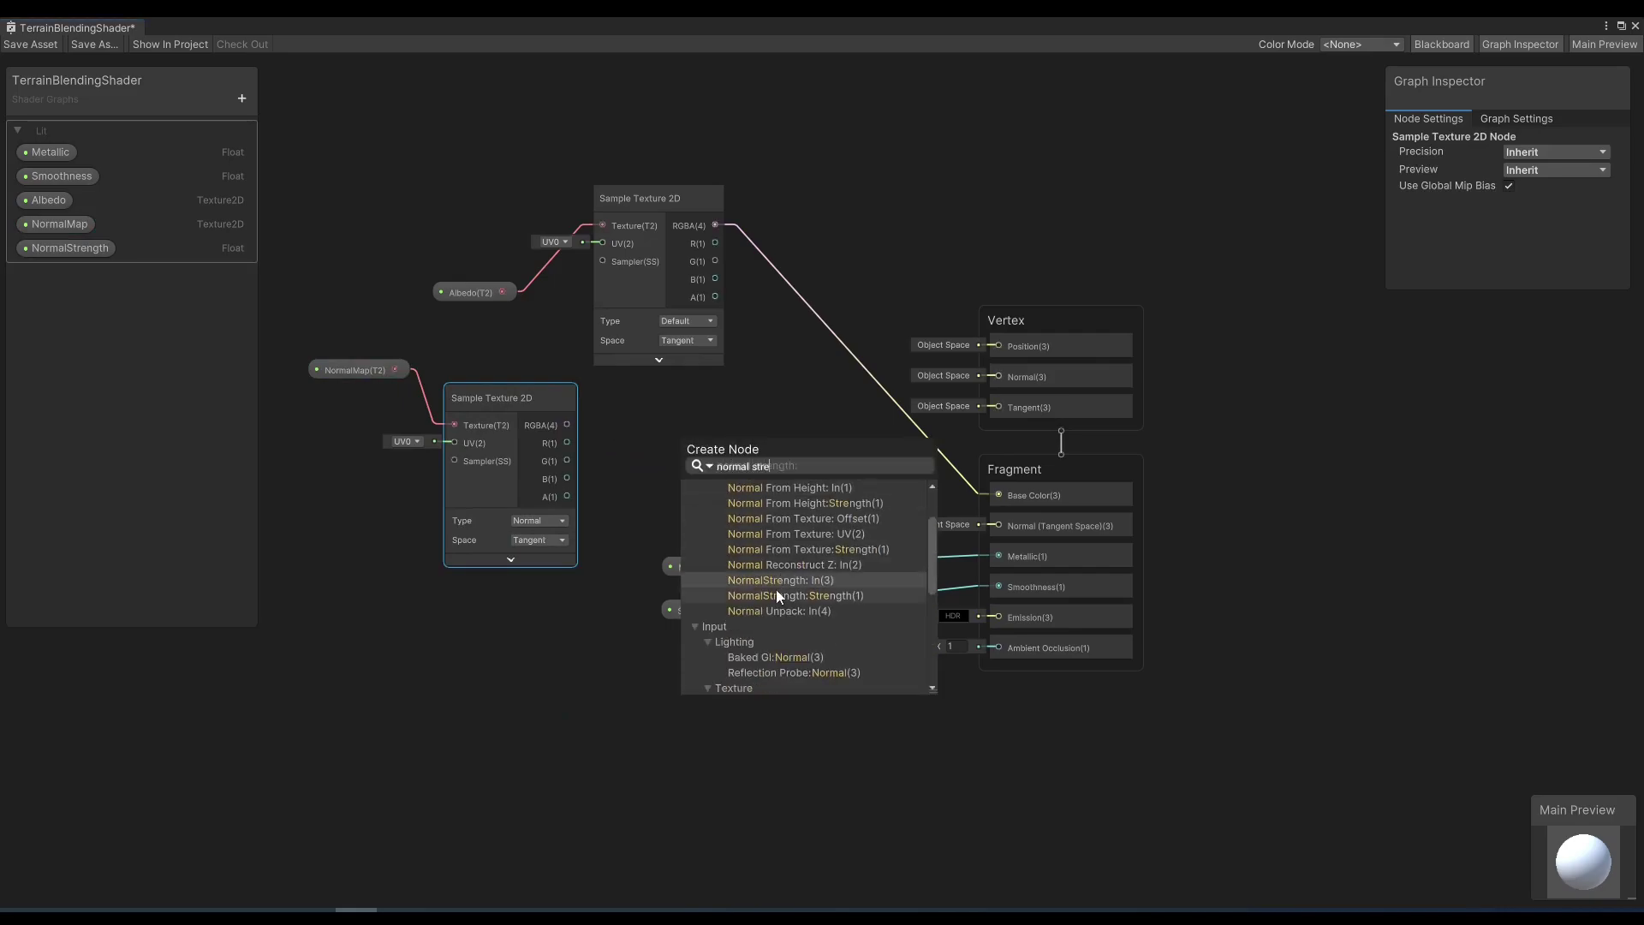
pyautogui.click(774, 584)
pyautogui.click(750, 511)
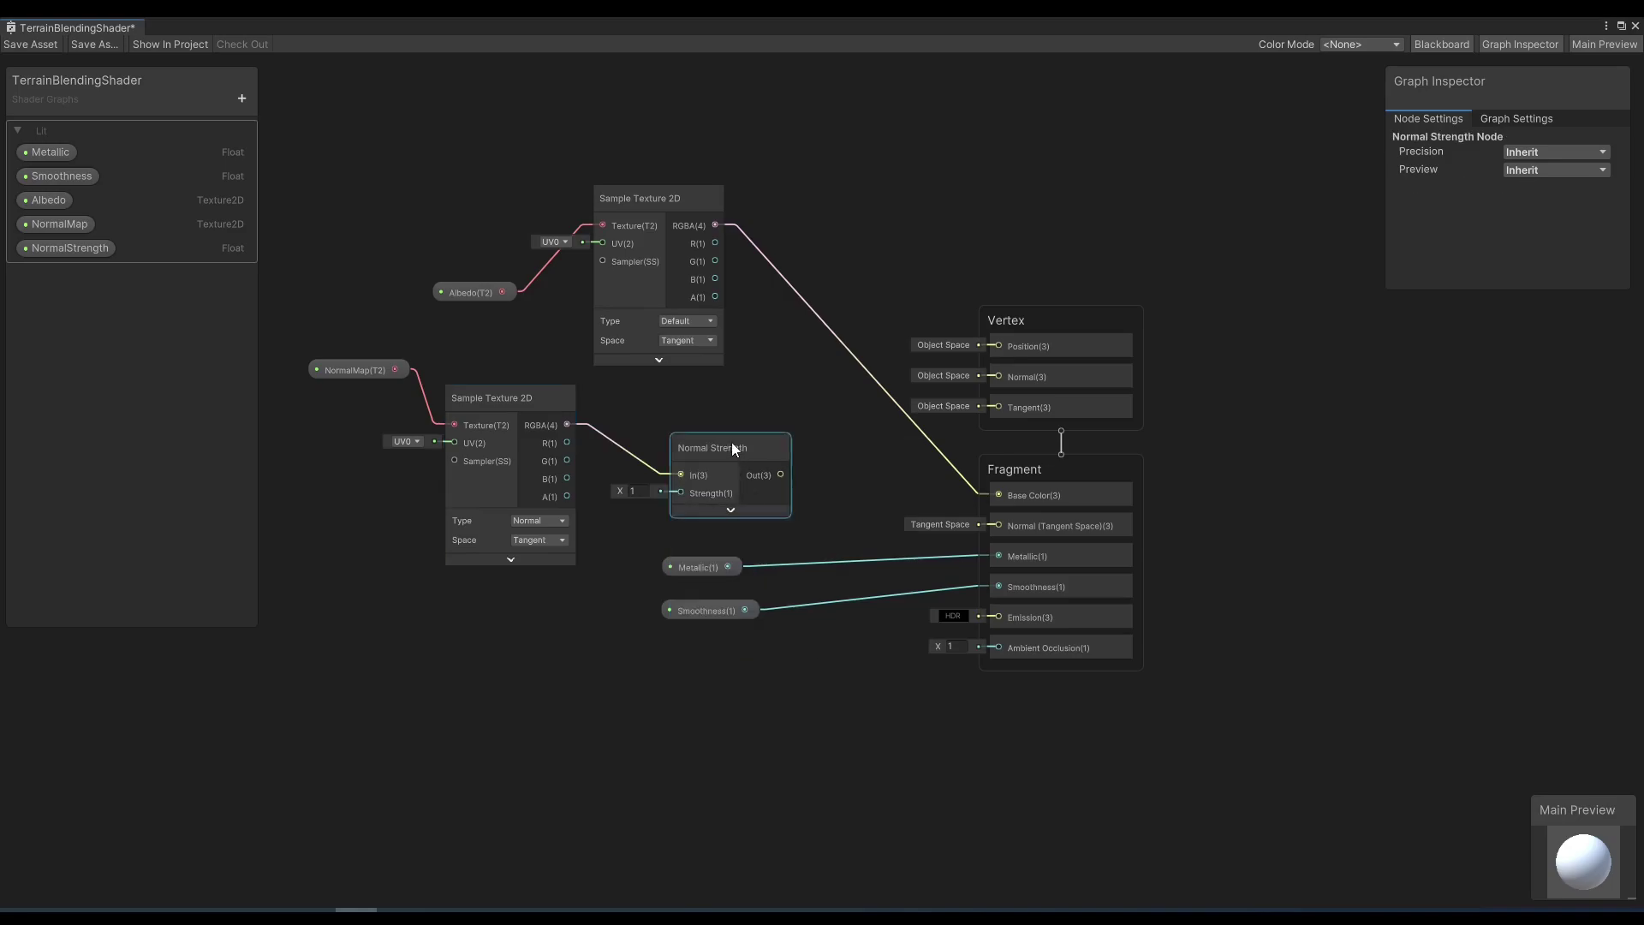
pyautogui.moveTo(731, 442); pyautogui.dragTo(764, 419)
pyautogui.moveTo(72, 250); pyautogui.dragTo(712, 471)
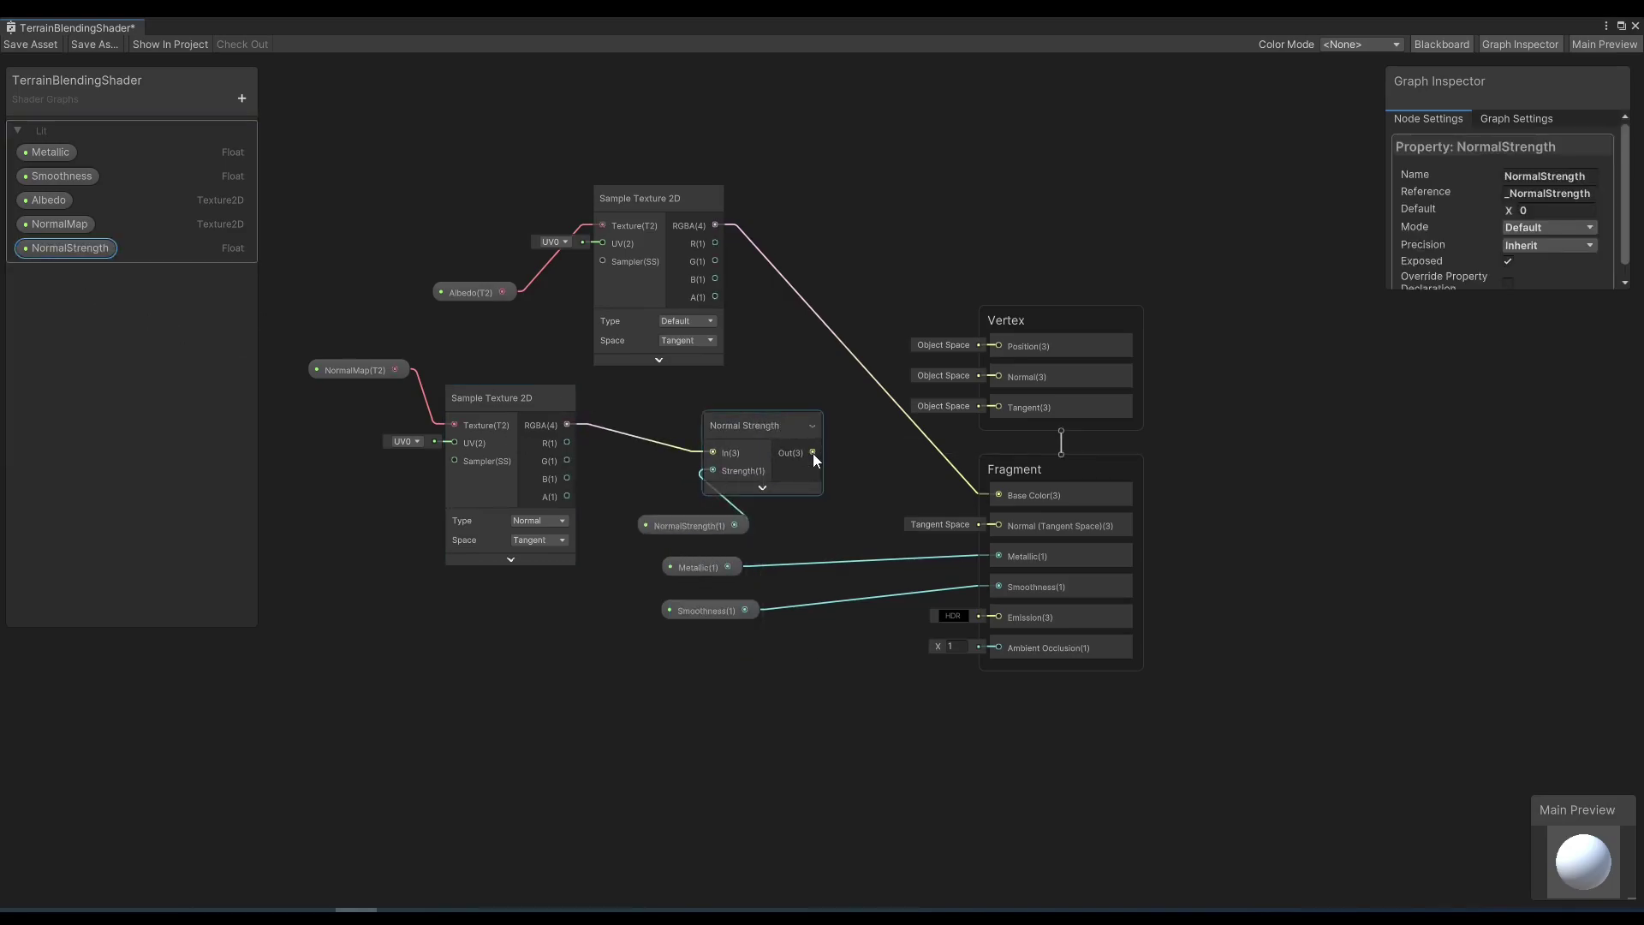
pyautogui.moveTo(813, 454); pyautogui.dragTo(995, 526)
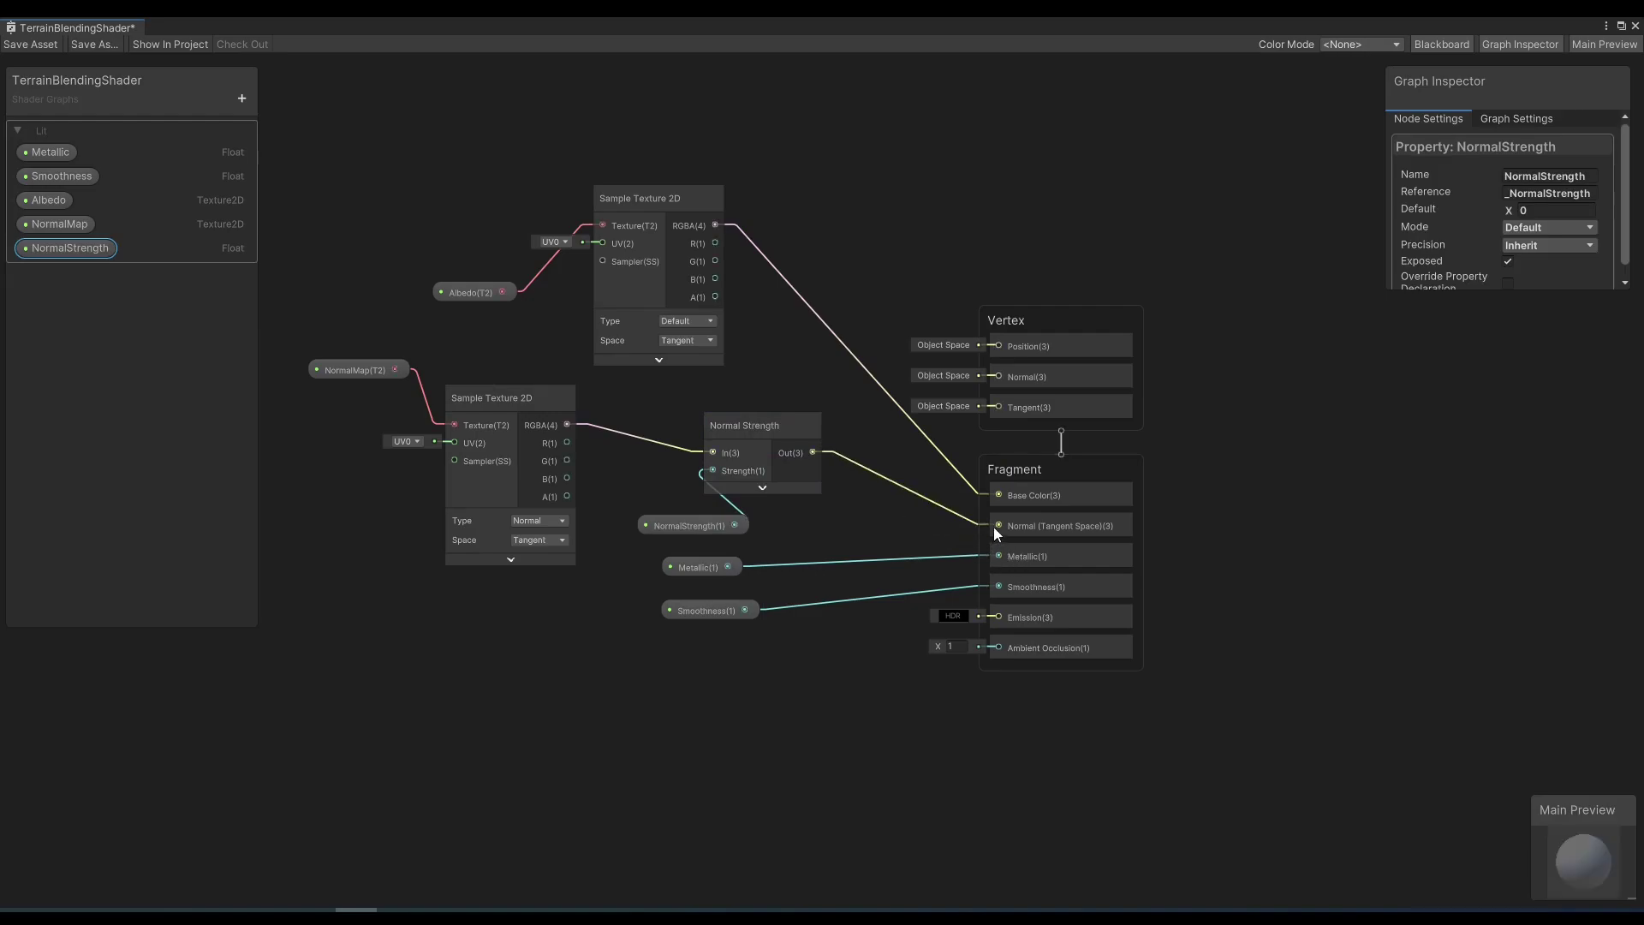
# Group the selected lit material nodes and name the group Lit.
pyautogui.click(840, 393)
pyautogui.rightClick(752, 281)
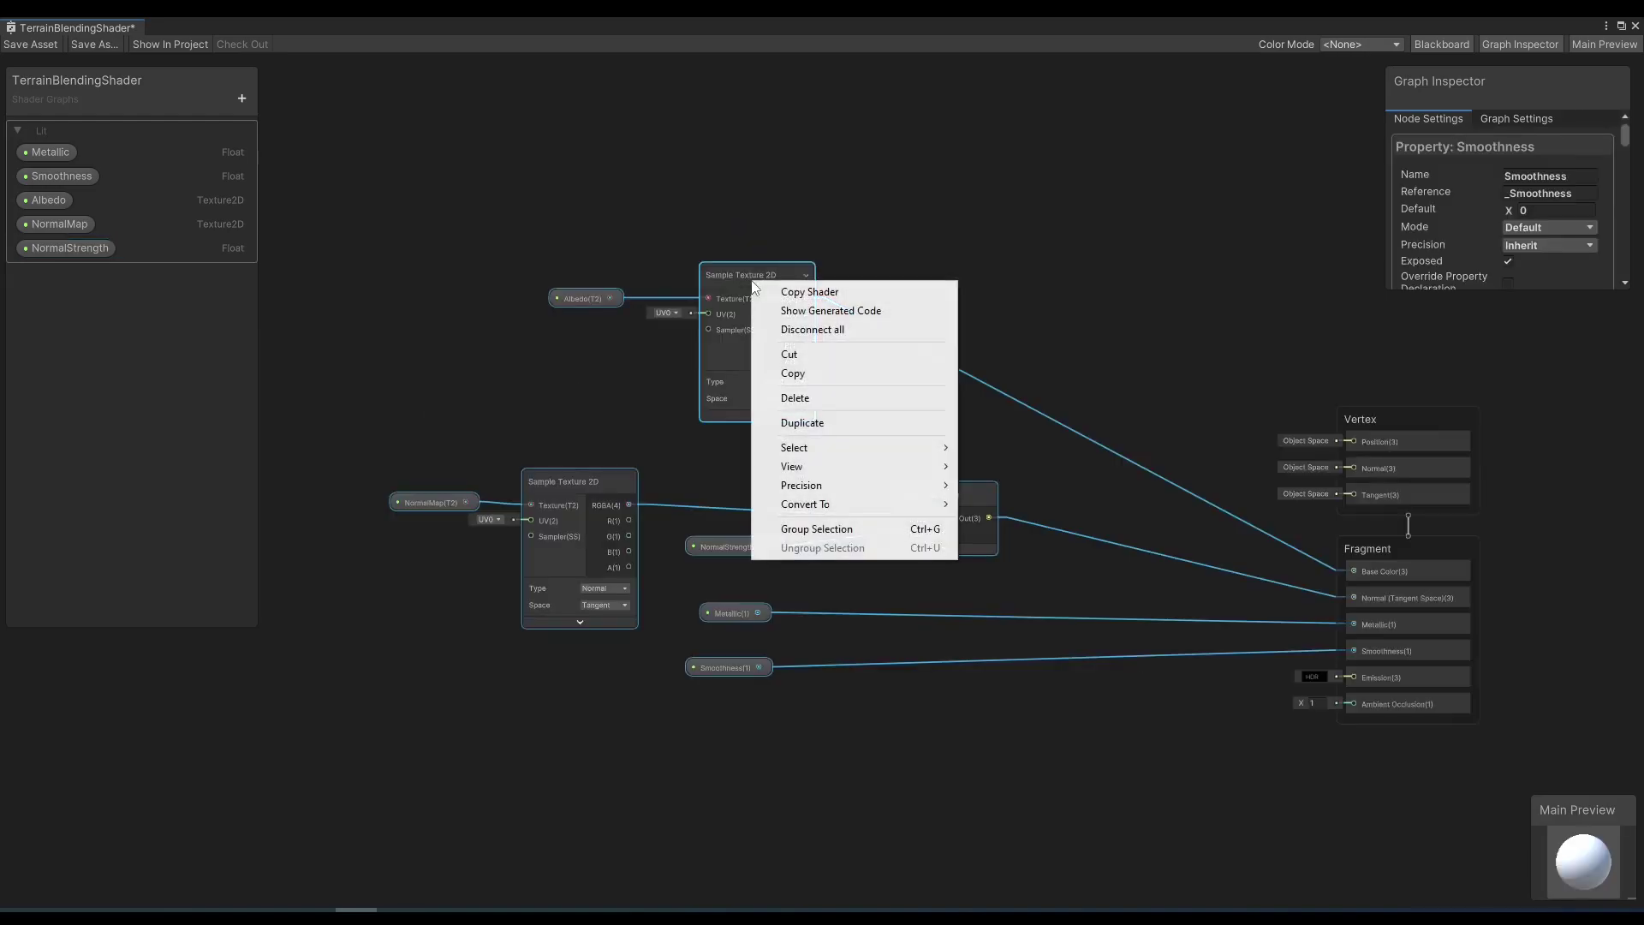
pyautogui.click(816, 529)
pyautogui.write('Lit')
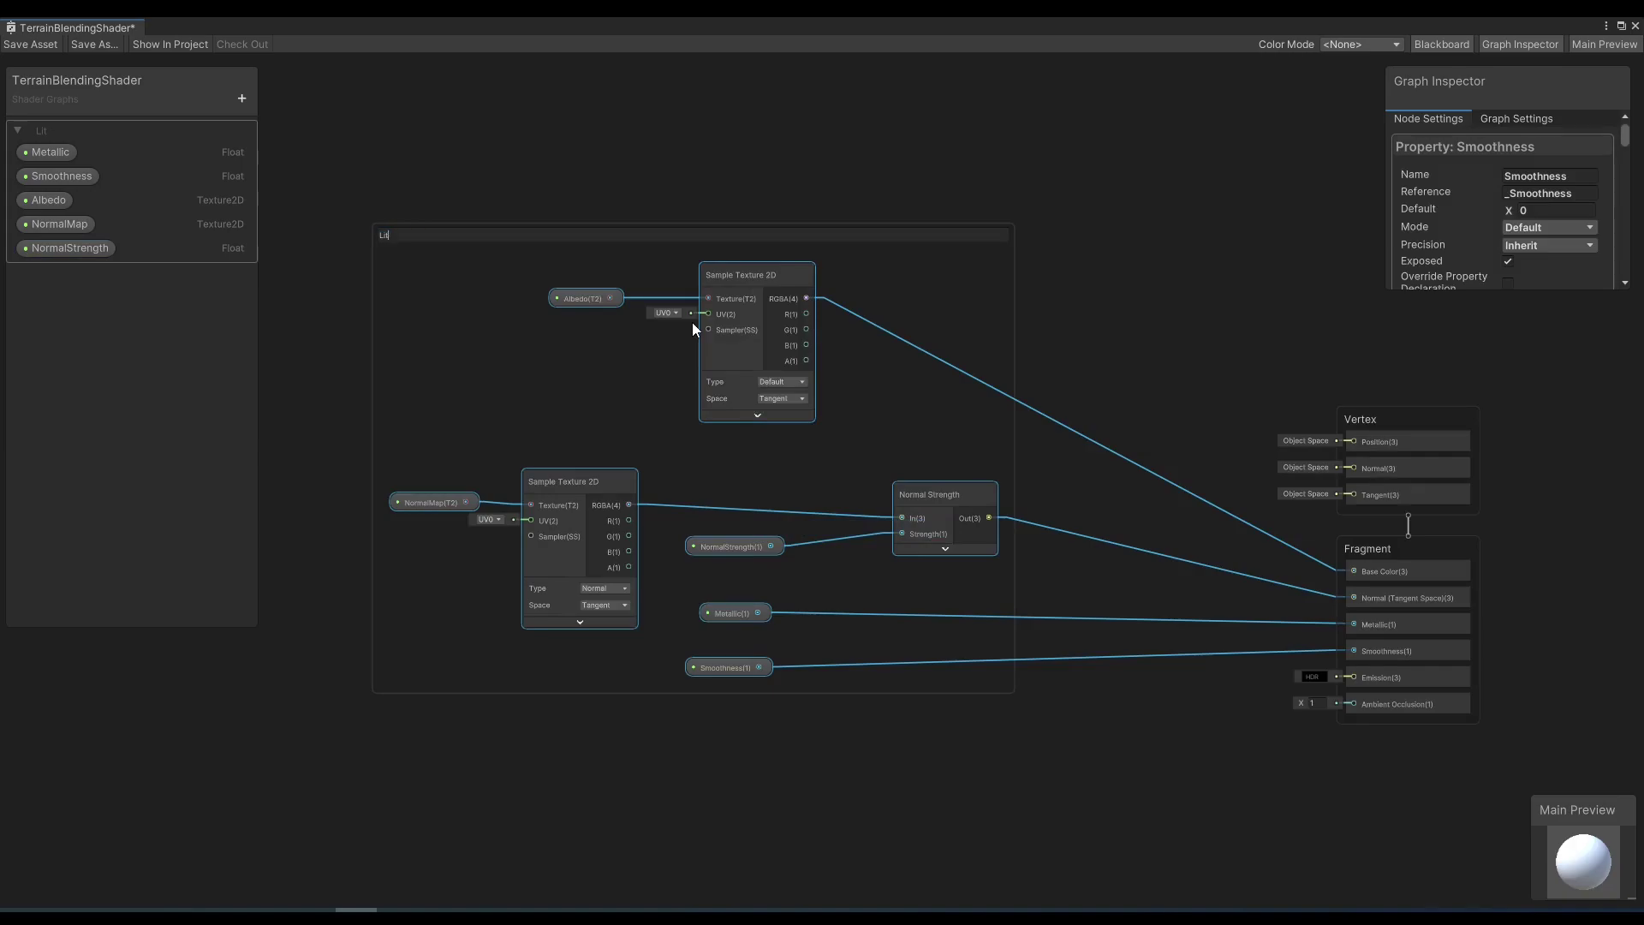
pyautogui.press('Return')
pyautogui.click(591, 172)
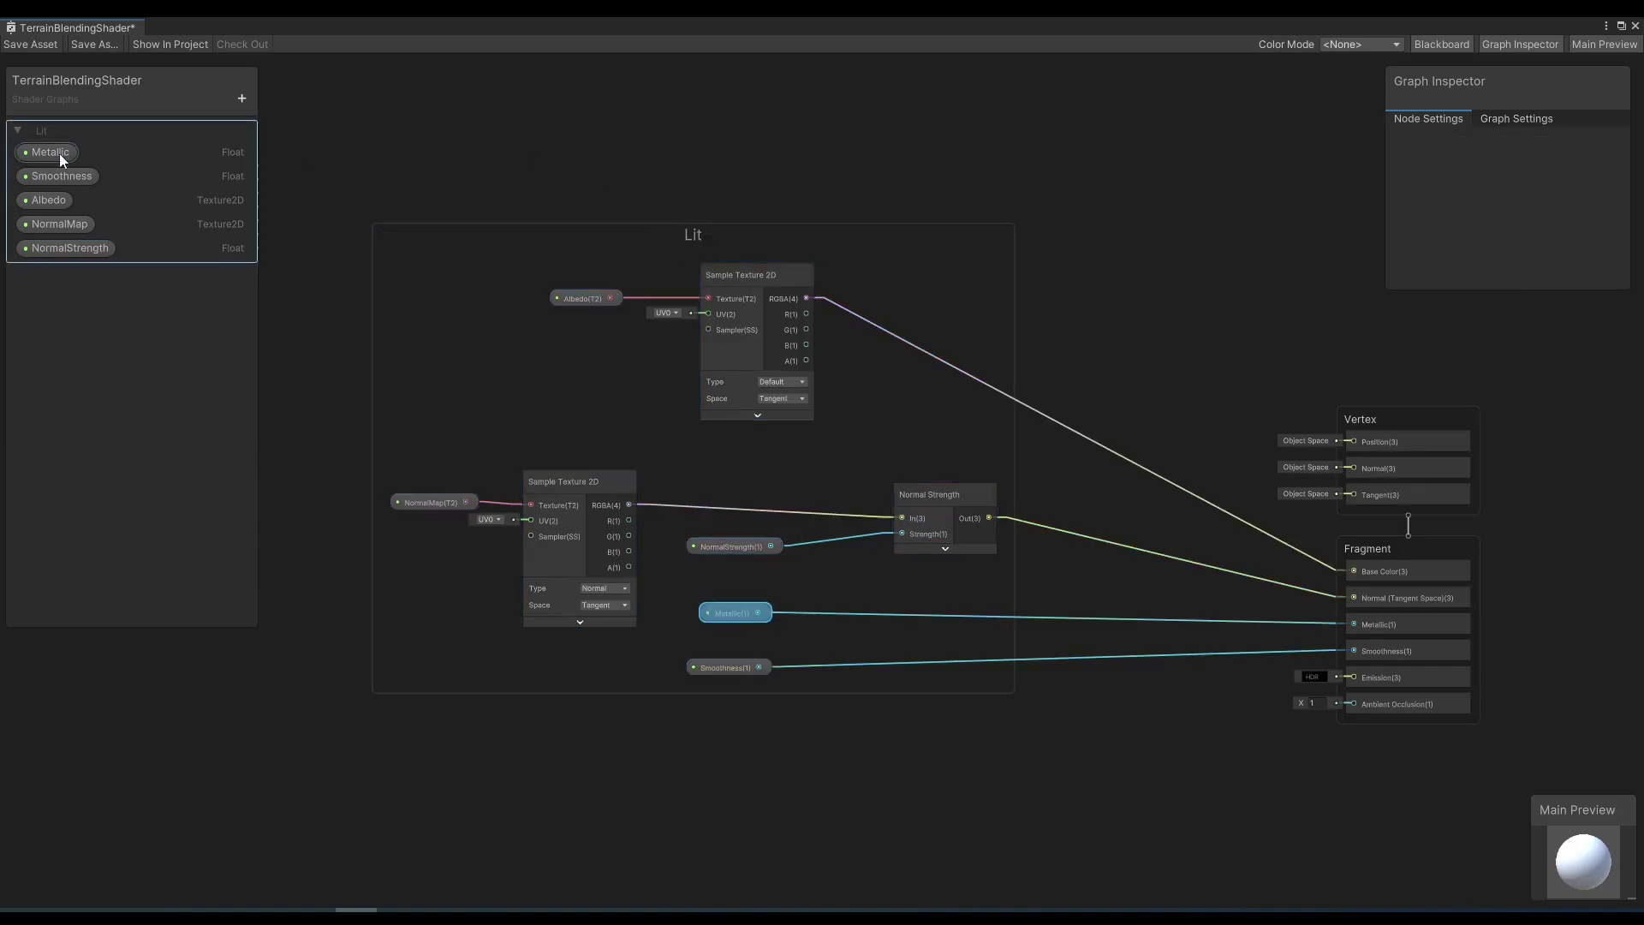
# Set the Metallic and Smoothness properties' Mode to Slider in the Graph Inspector.
pyautogui.click(38, 153)
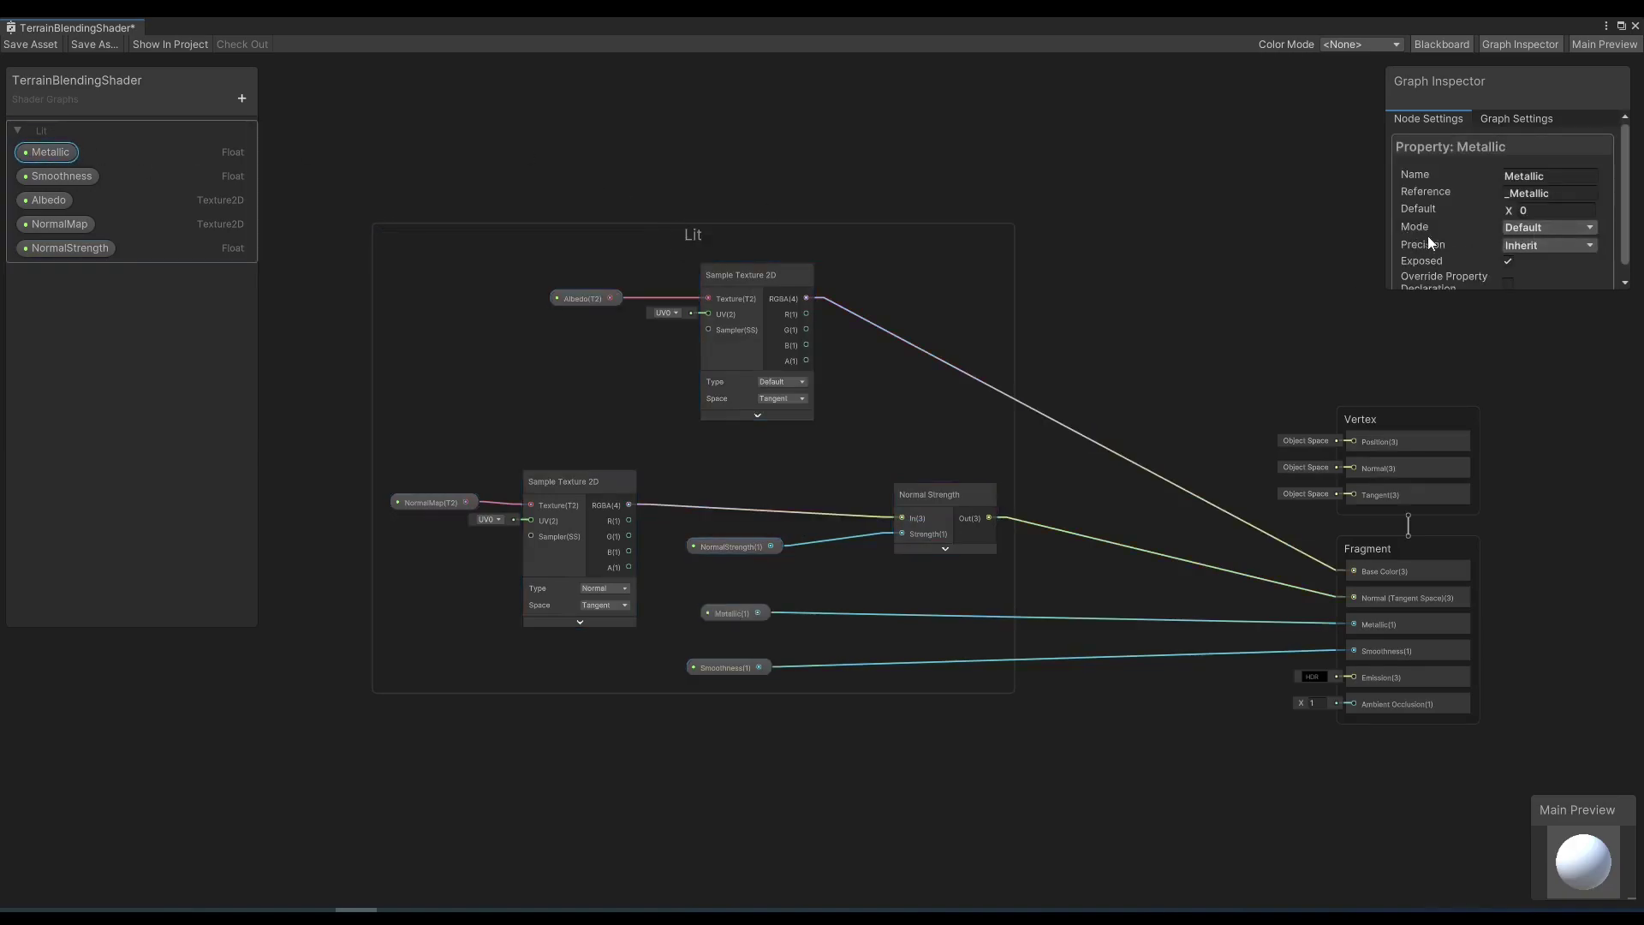
pyautogui.click(1533, 229)
pyautogui.click(1542, 265)
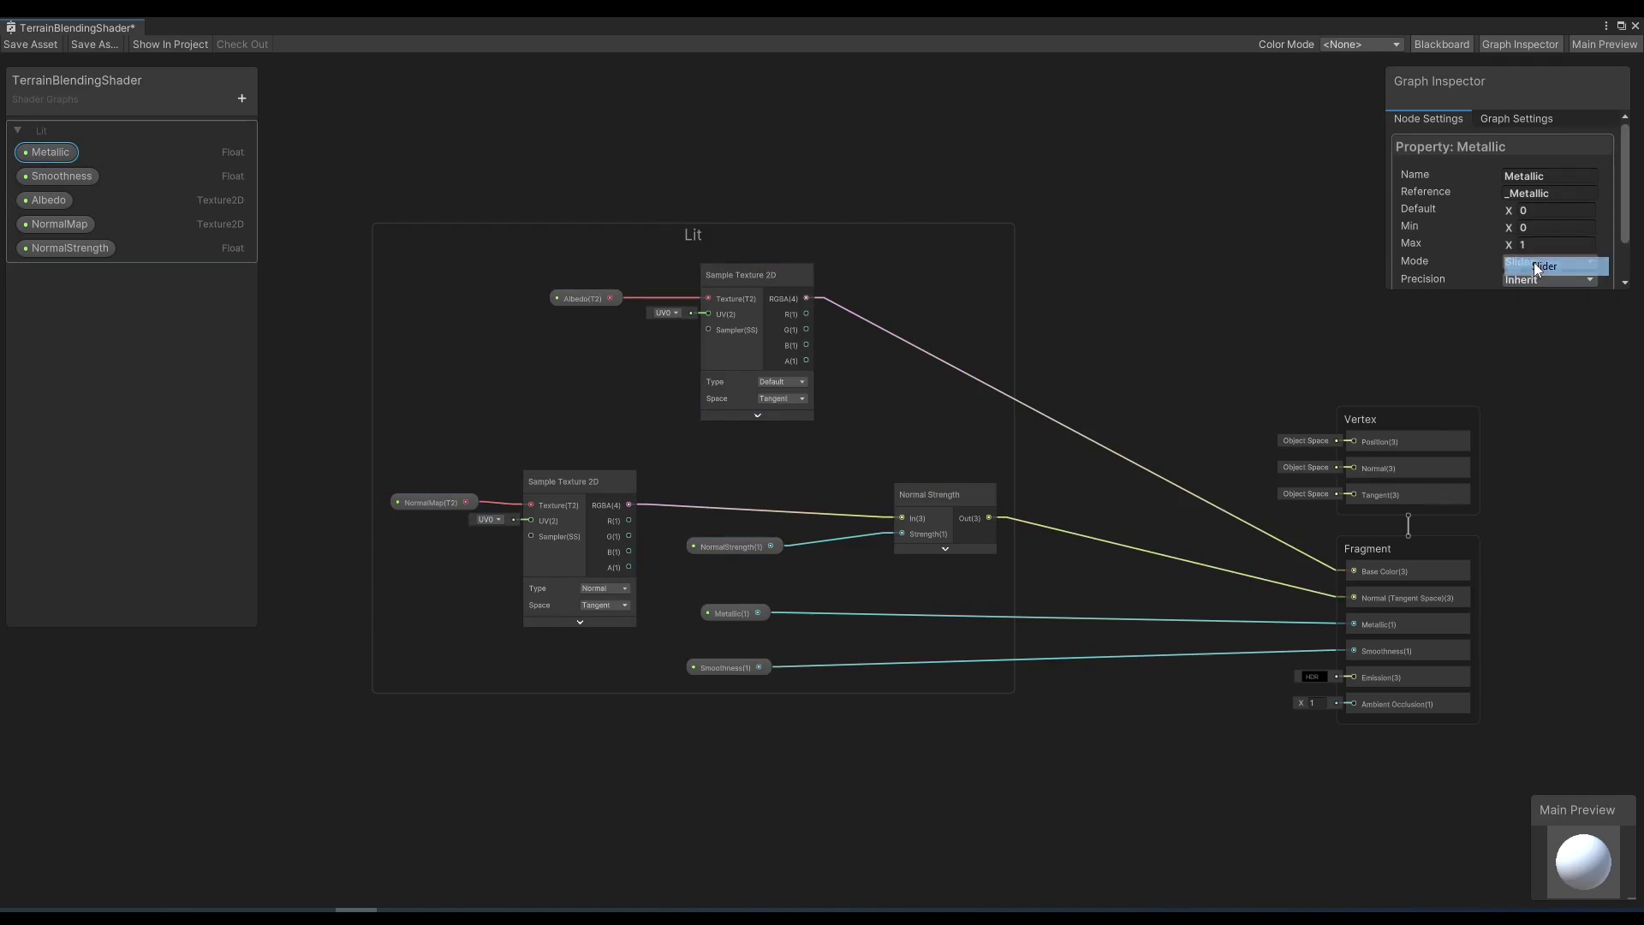
pyautogui.click(75, 176)
pyautogui.click(1557, 236)
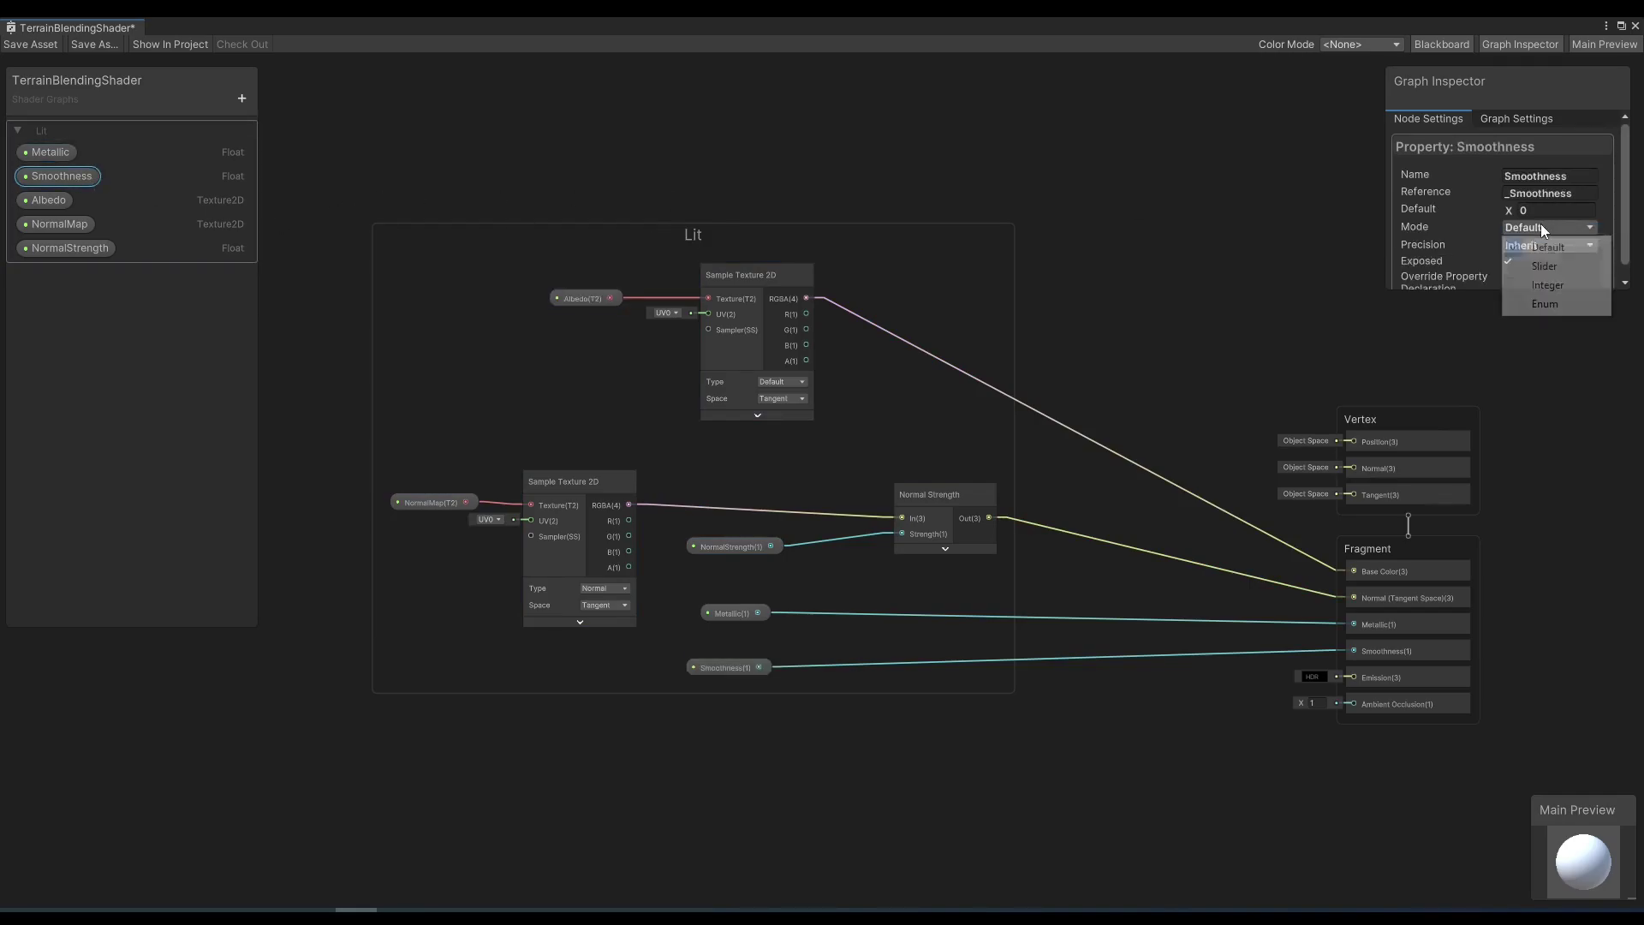
pyautogui.click(1550, 265)
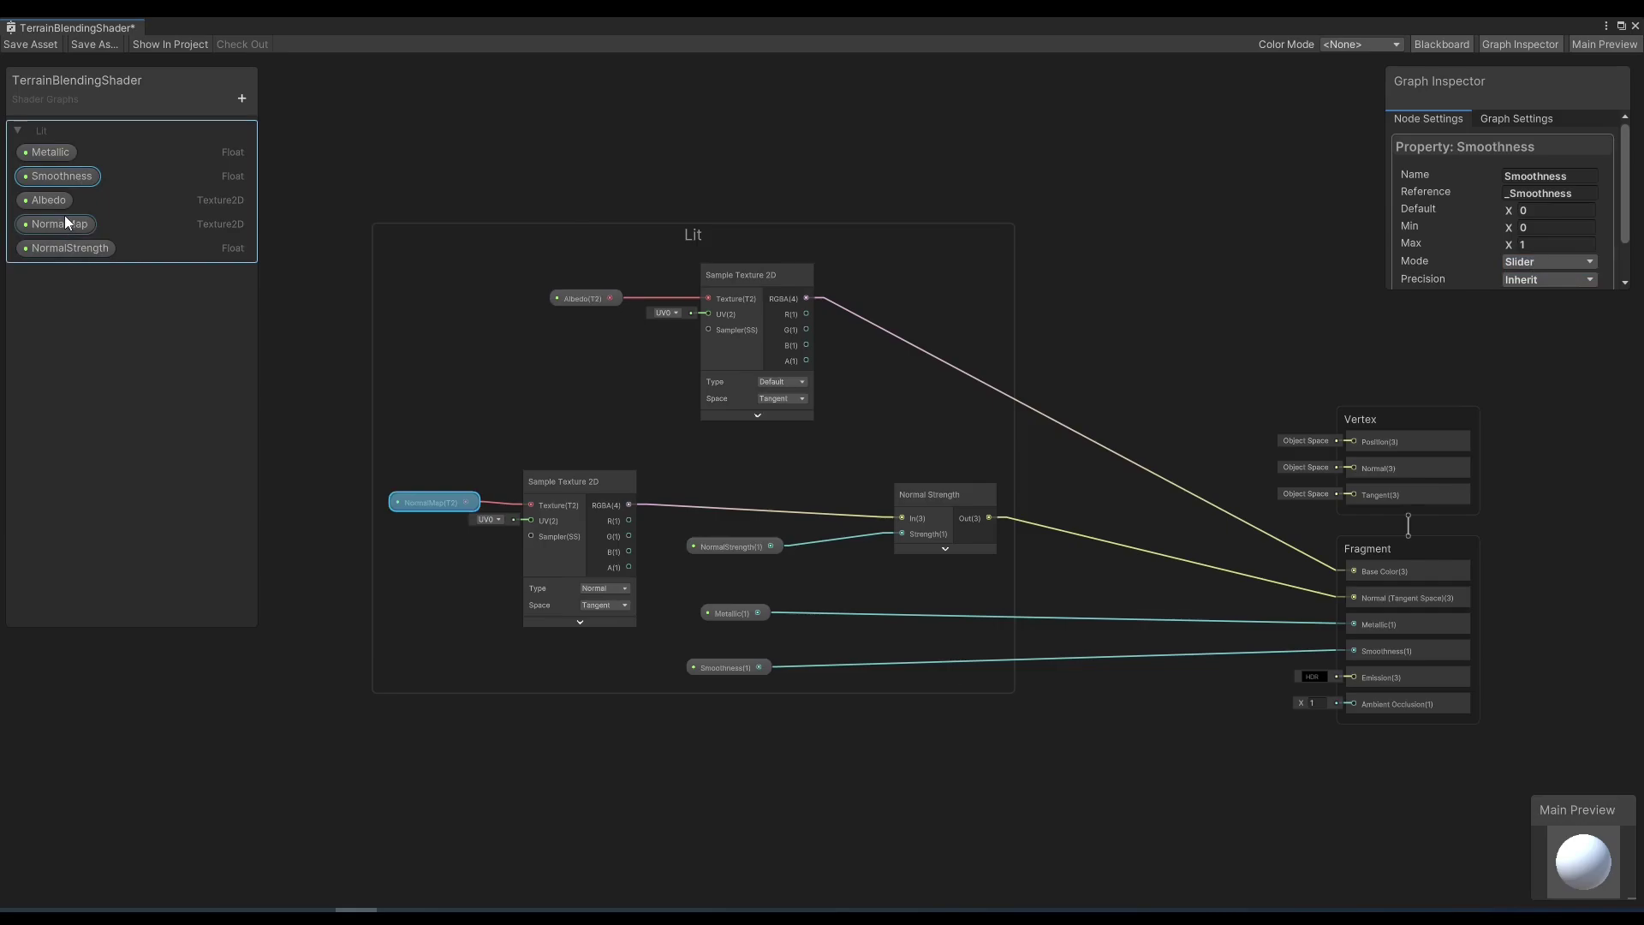
pyautogui.click(490, 323)
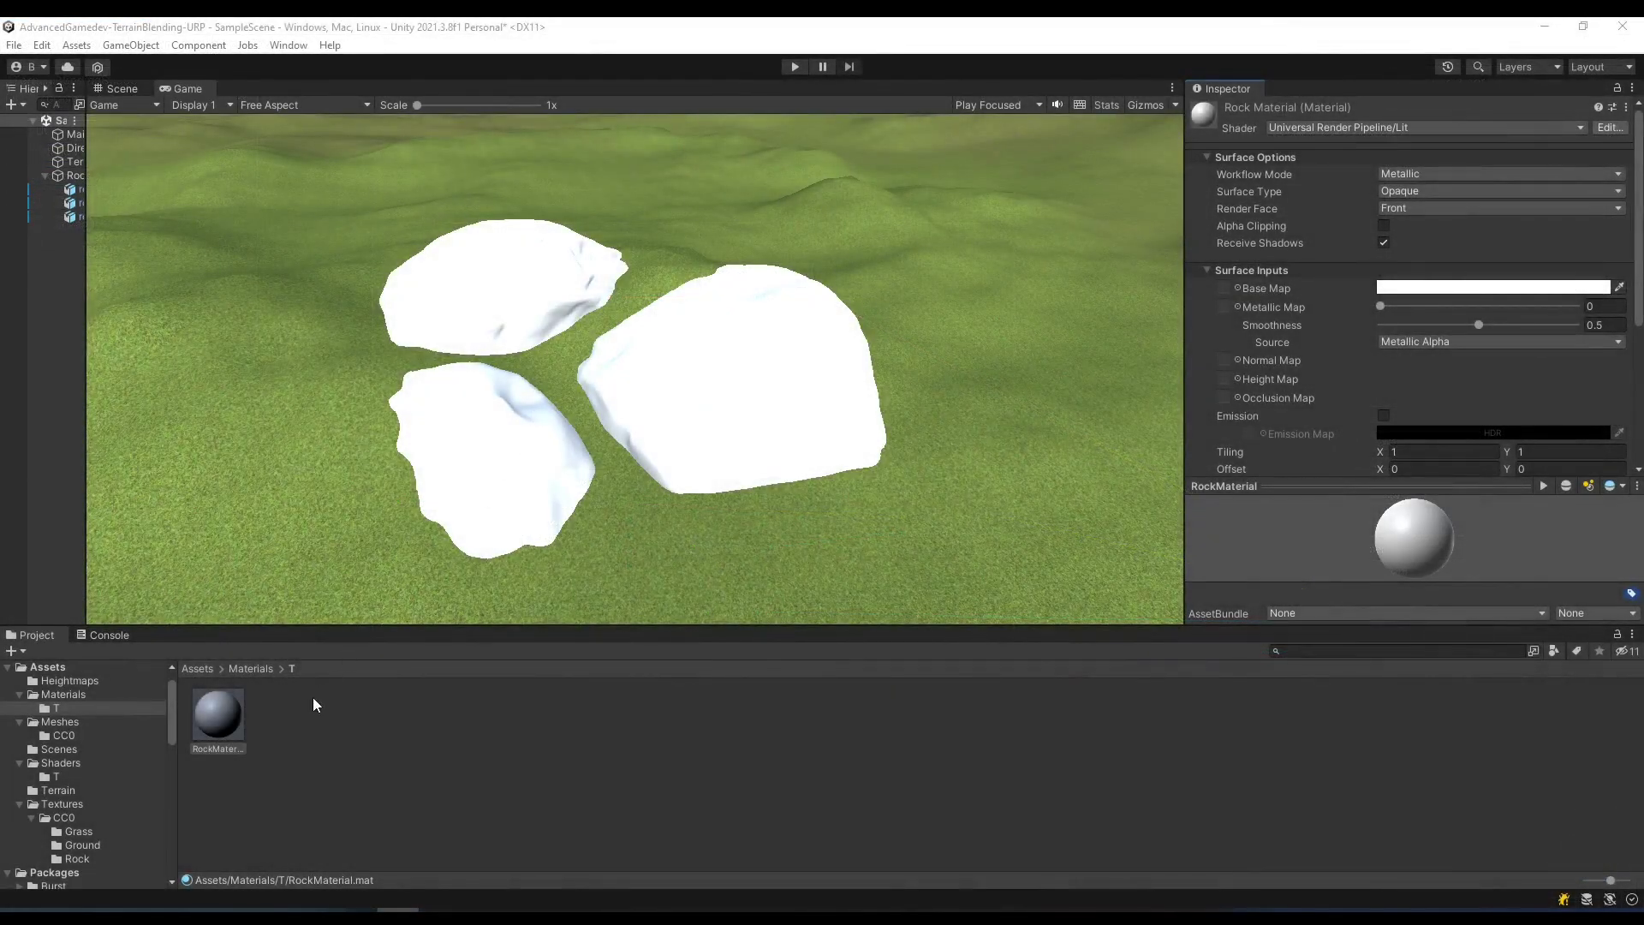
# Assign Shader Graphs > TerrainBlendingShader to the Rock Material and maximize the Terrain Tools package window.
pyautogui.click(1320, 130)
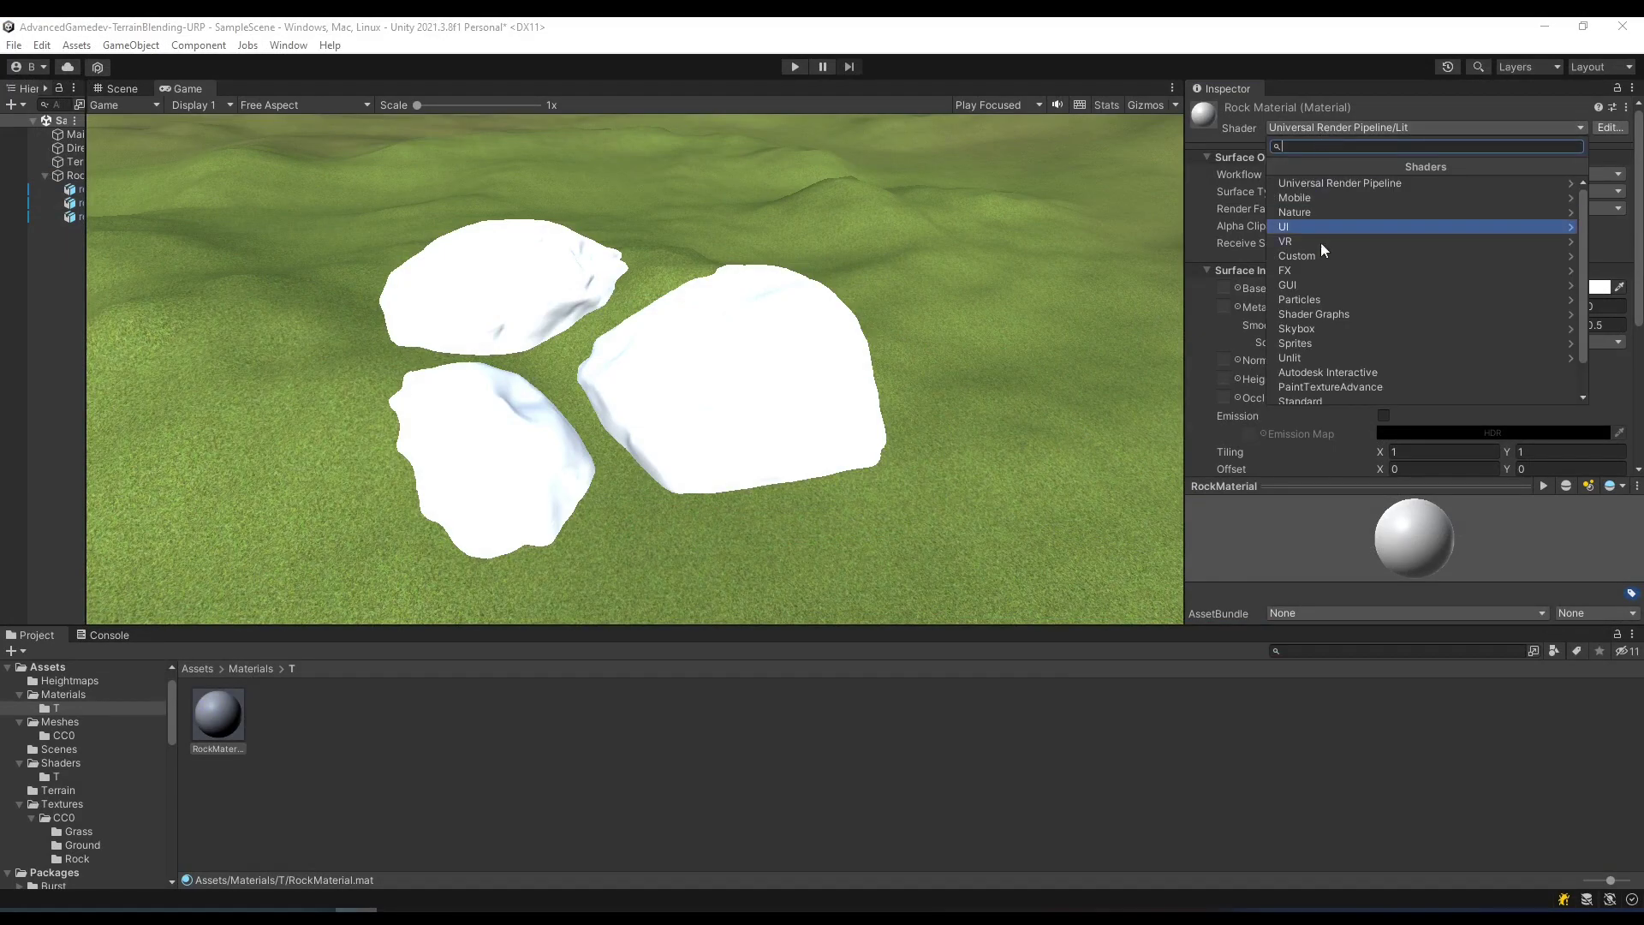
pyautogui.click(1310, 315)
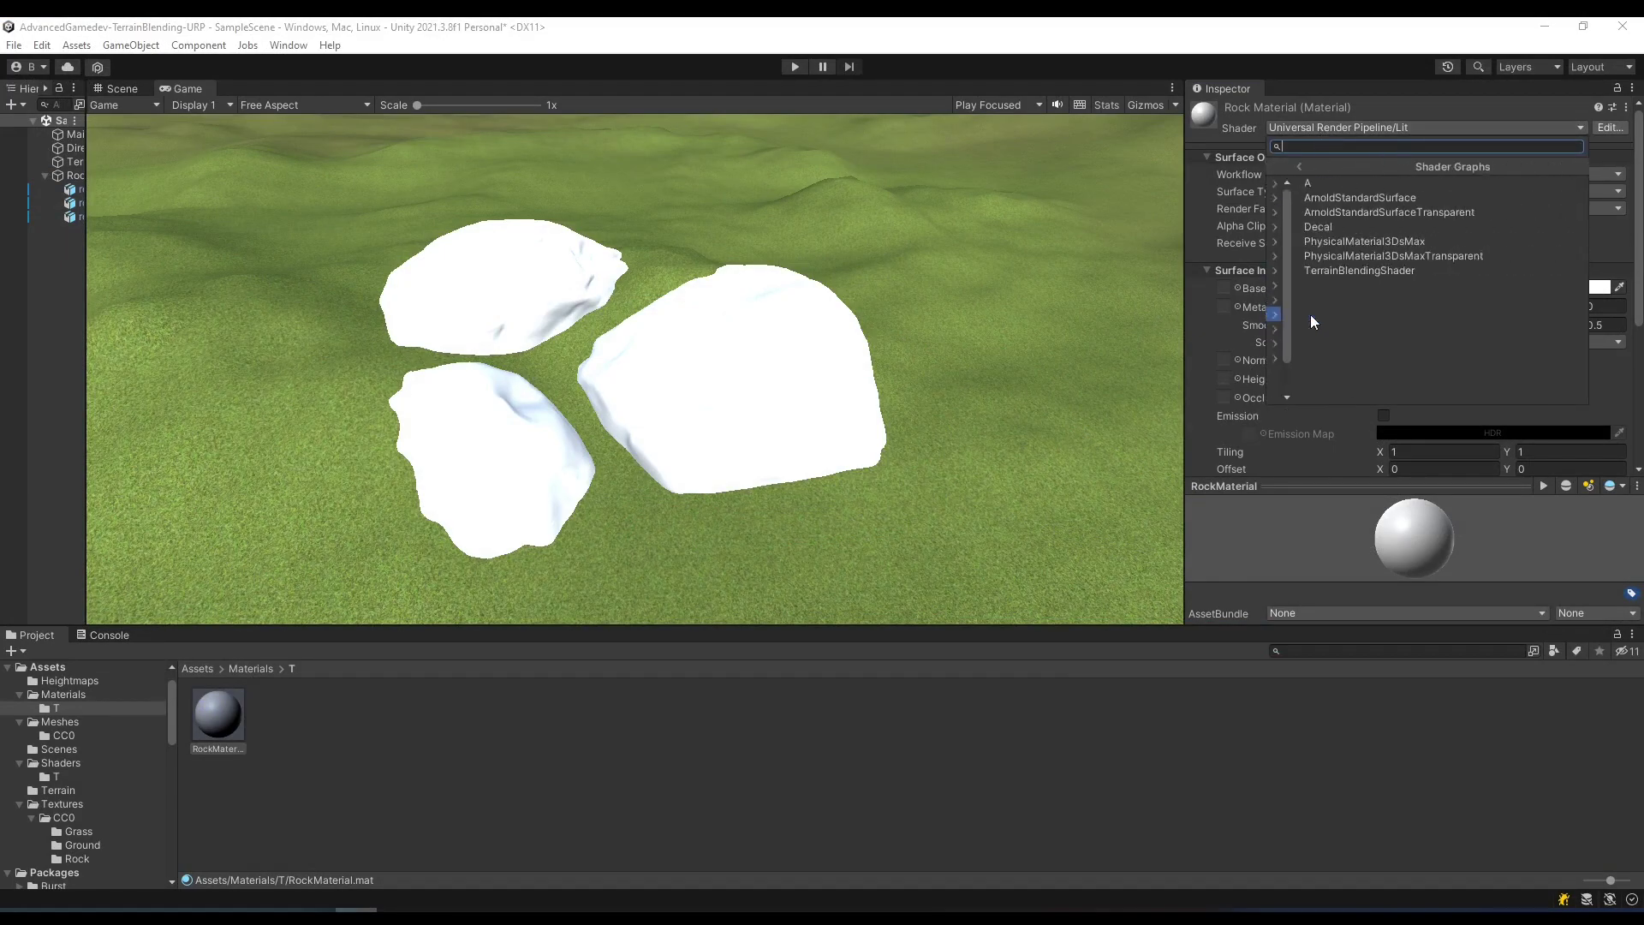
pyautogui.click(1318, 269)
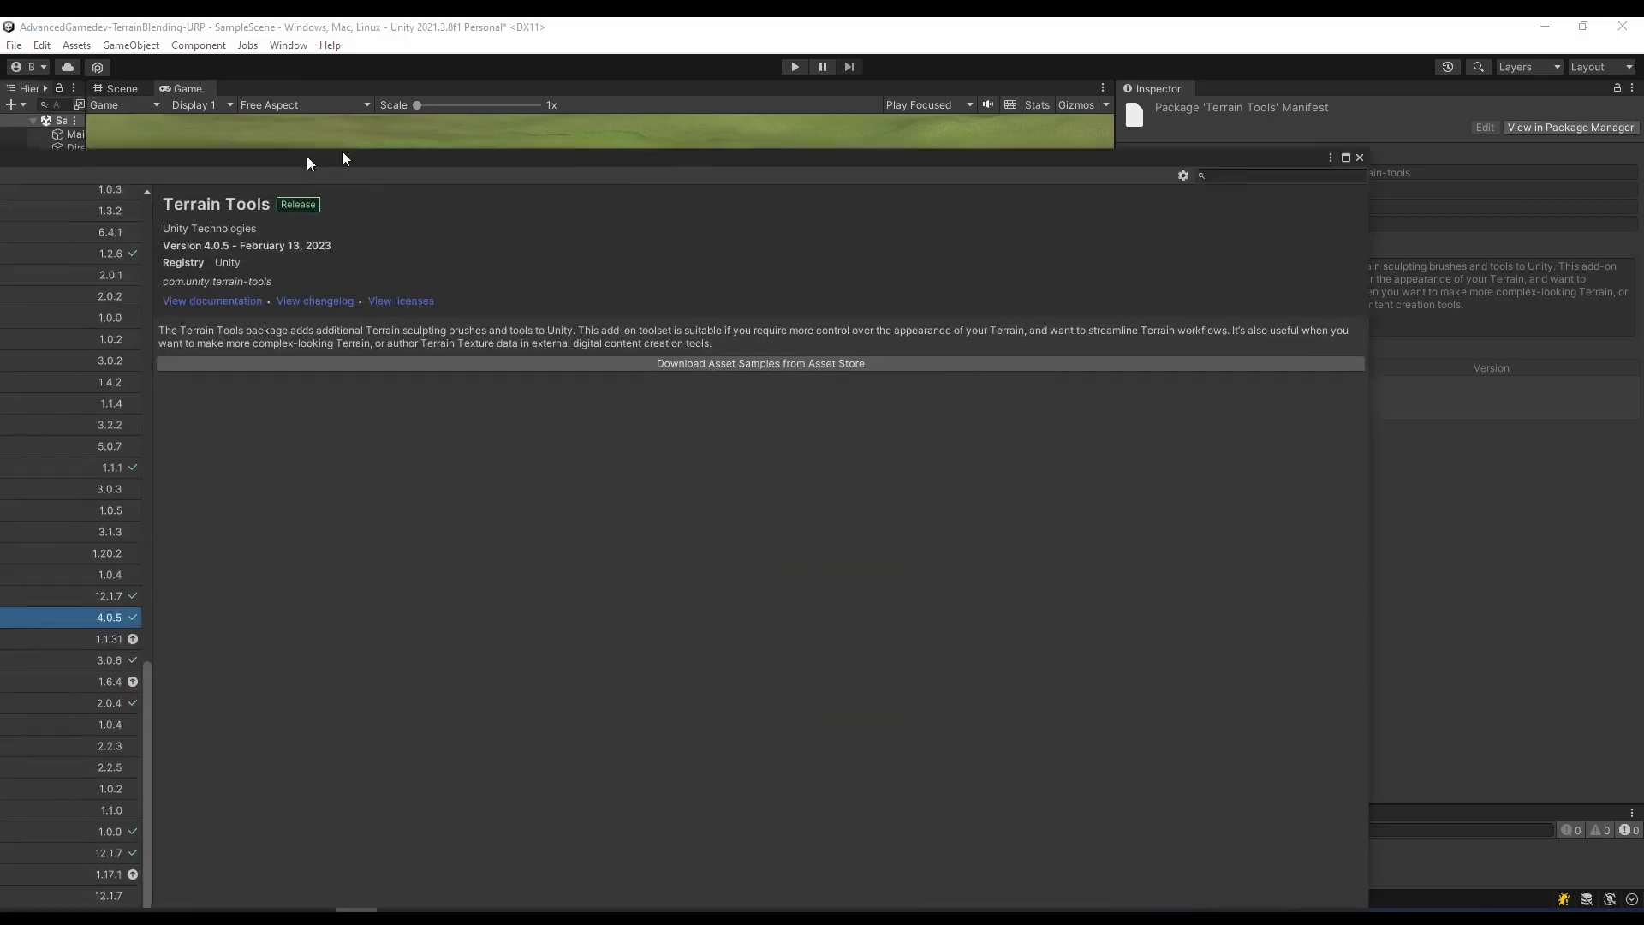
pyautogui.moveTo(342, 151); pyautogui.dragTo(567, 94)
pyautogui.click(1581, 96)
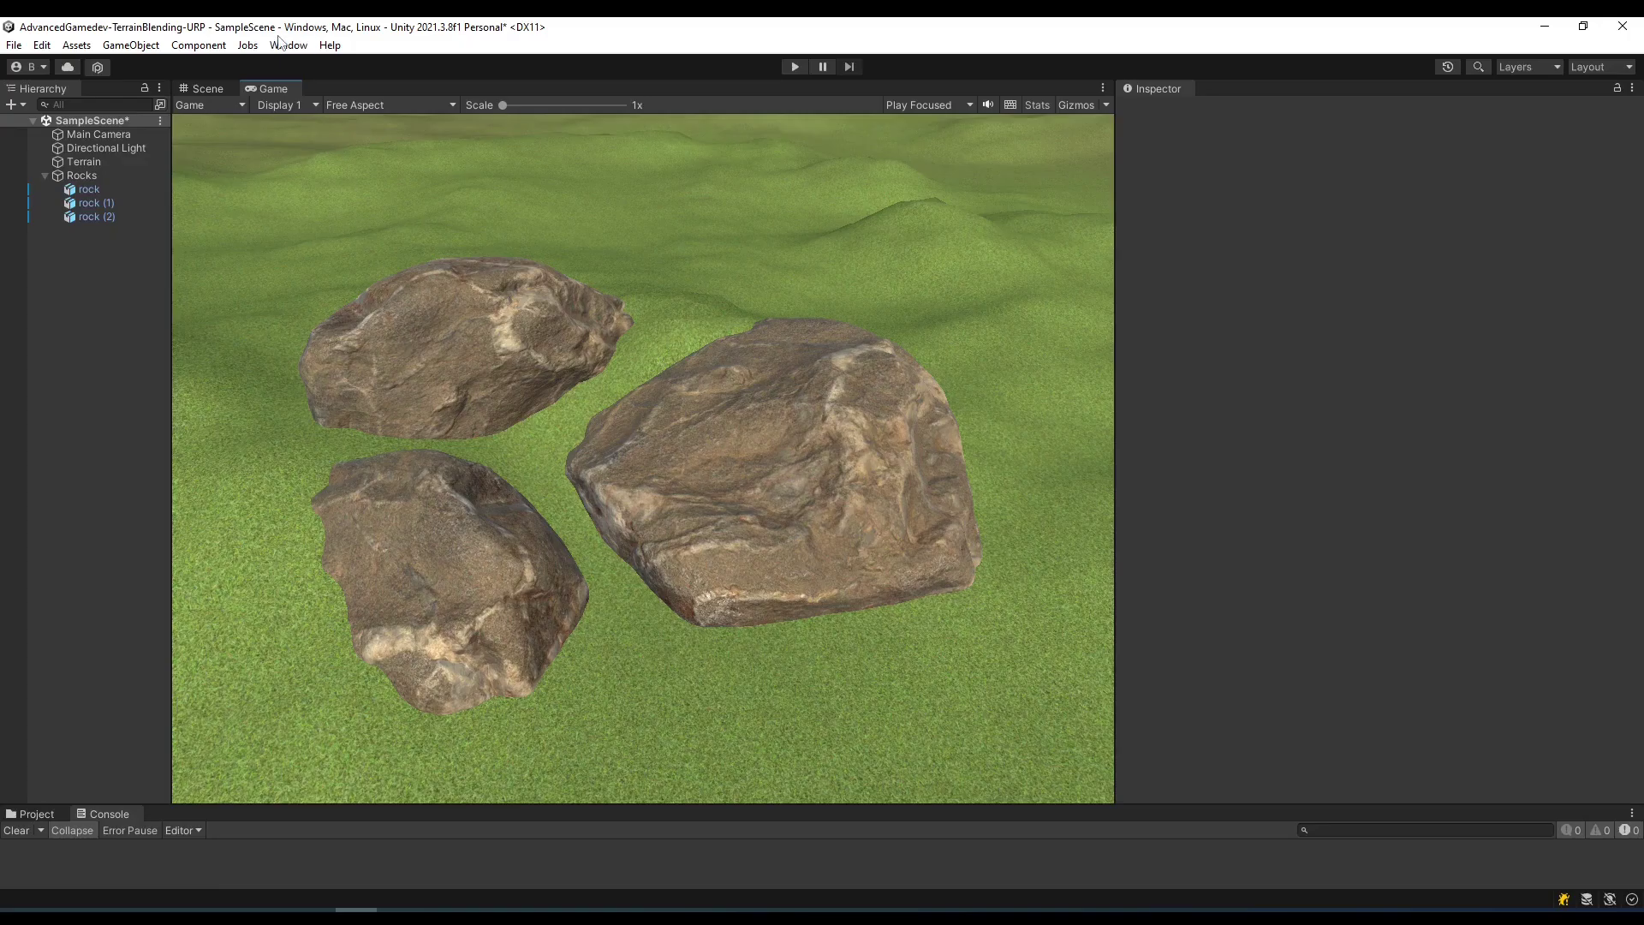
# Launch the Terrain Toolbox from the Window > Terrain menu.
pyautogui.click(289, 44)
pyautogui.moveTo(378, 515)
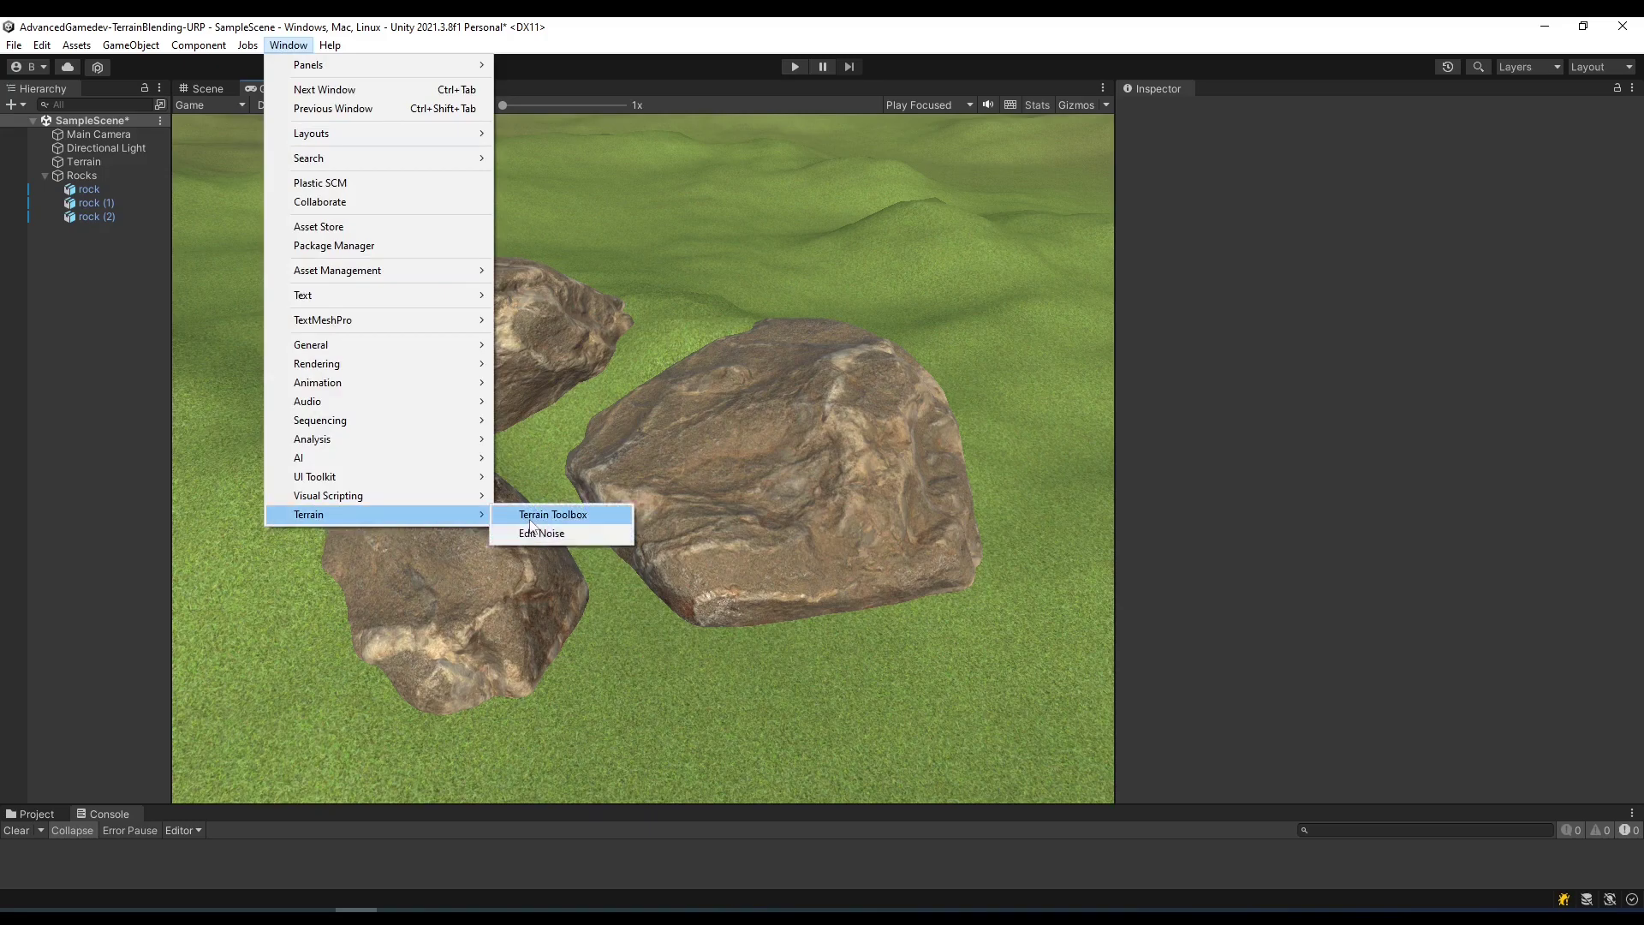
pyautogui.click(561, 514)
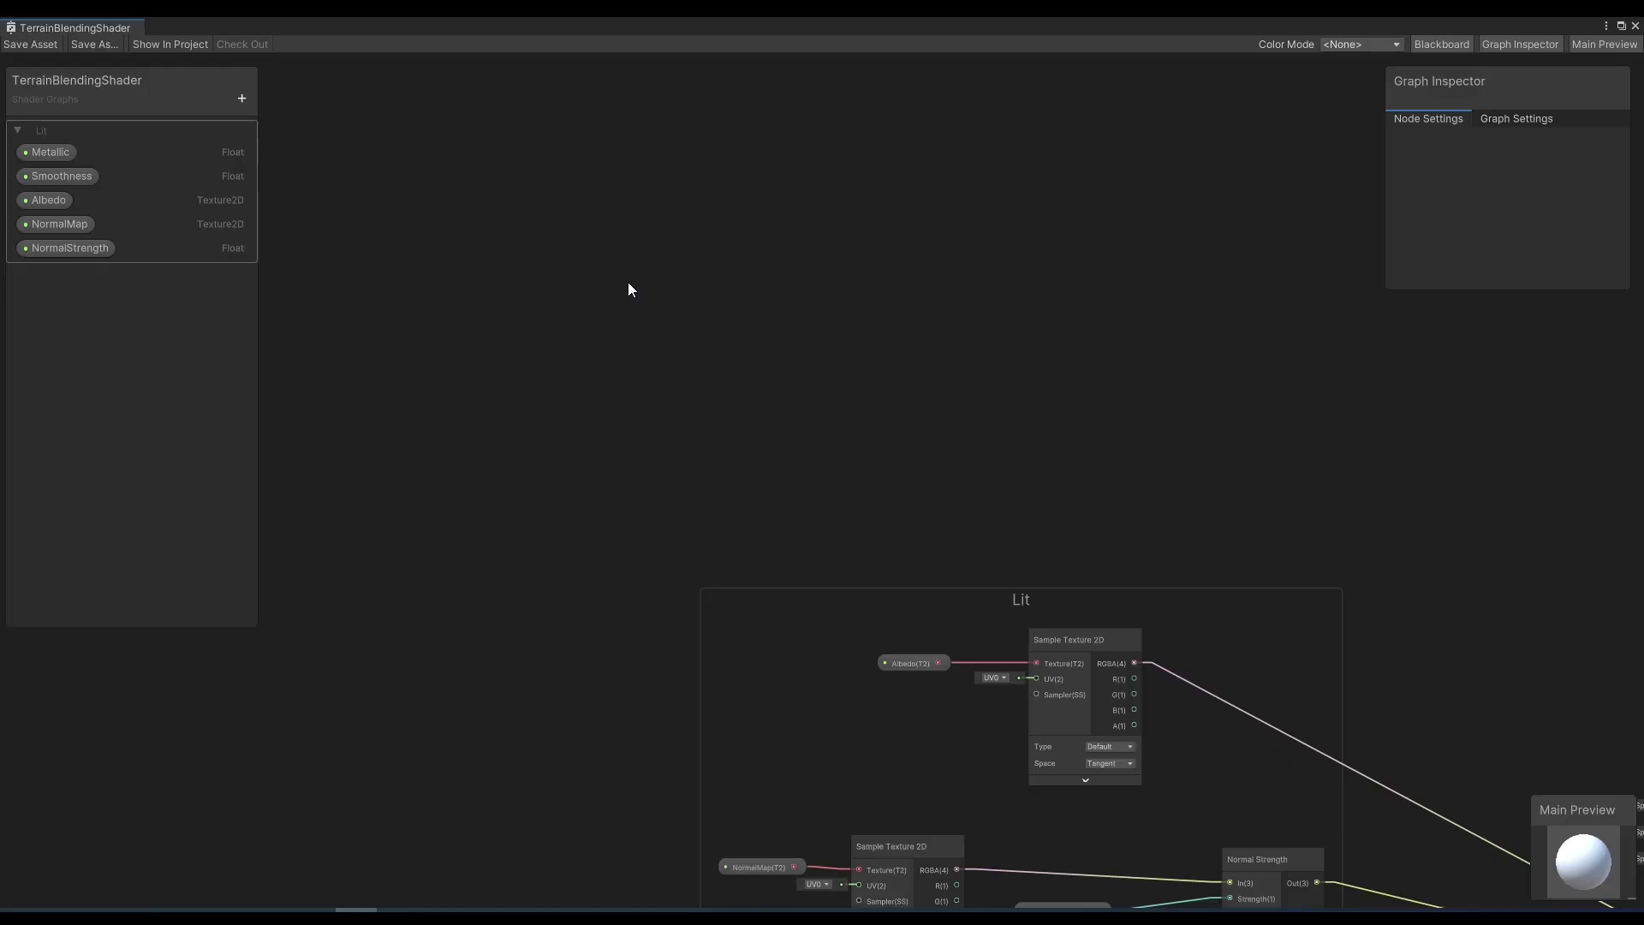
# Add a Position node set to Absolute World space and place it above the Lit group.
pyautogui.rightClick(628, 283)
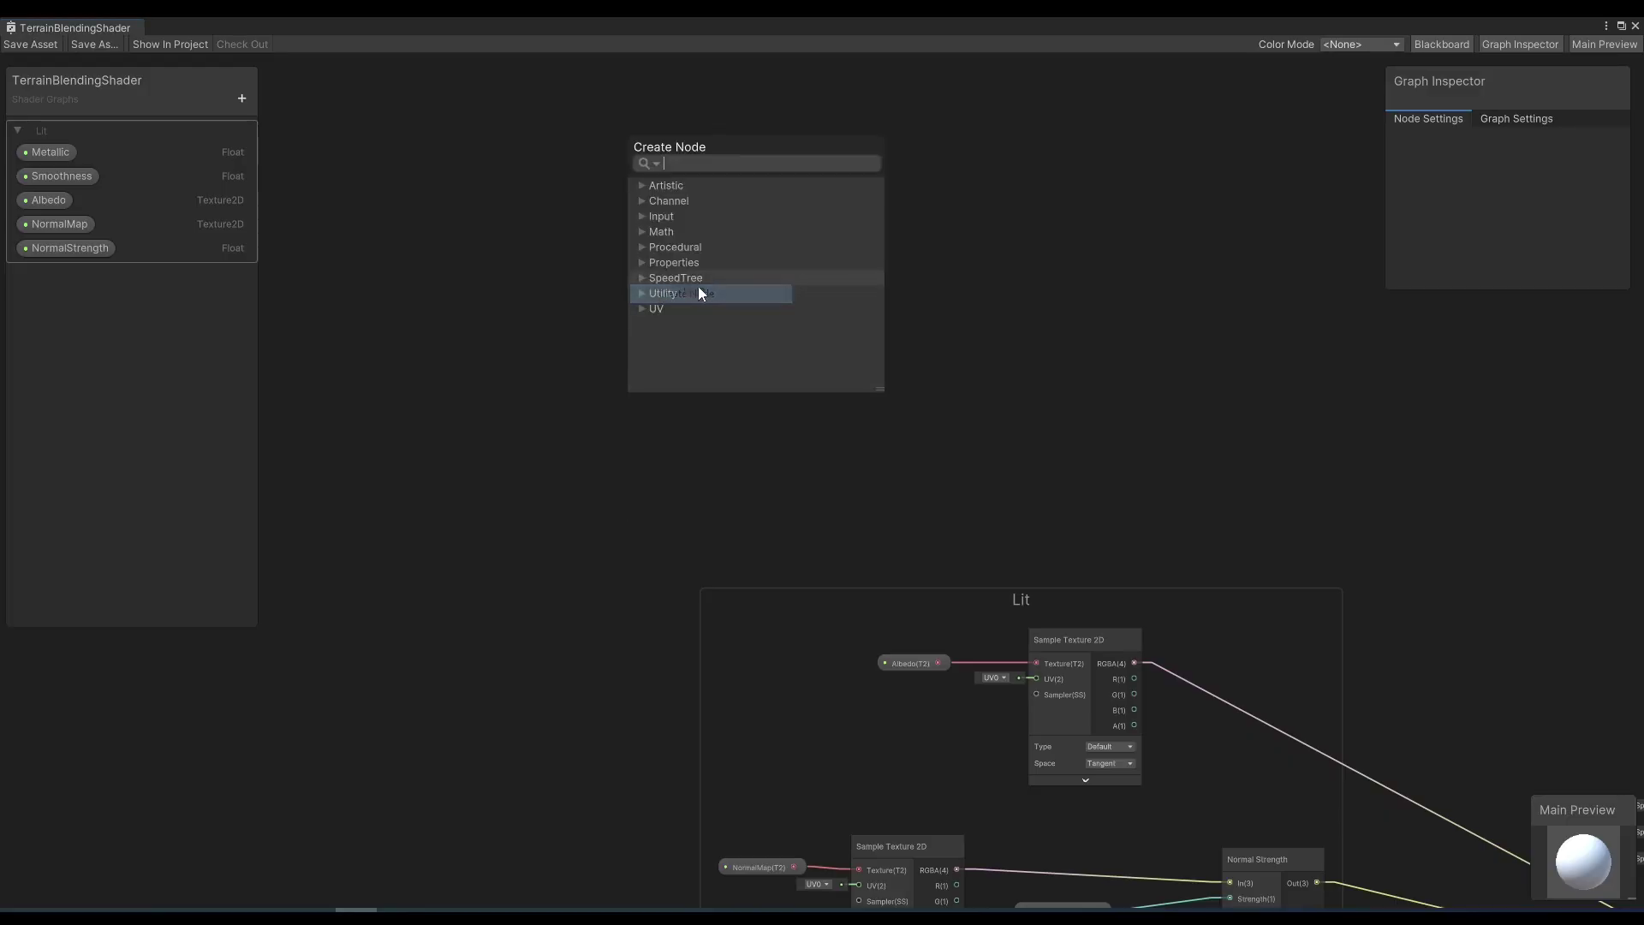
pyautogui.write('posi')
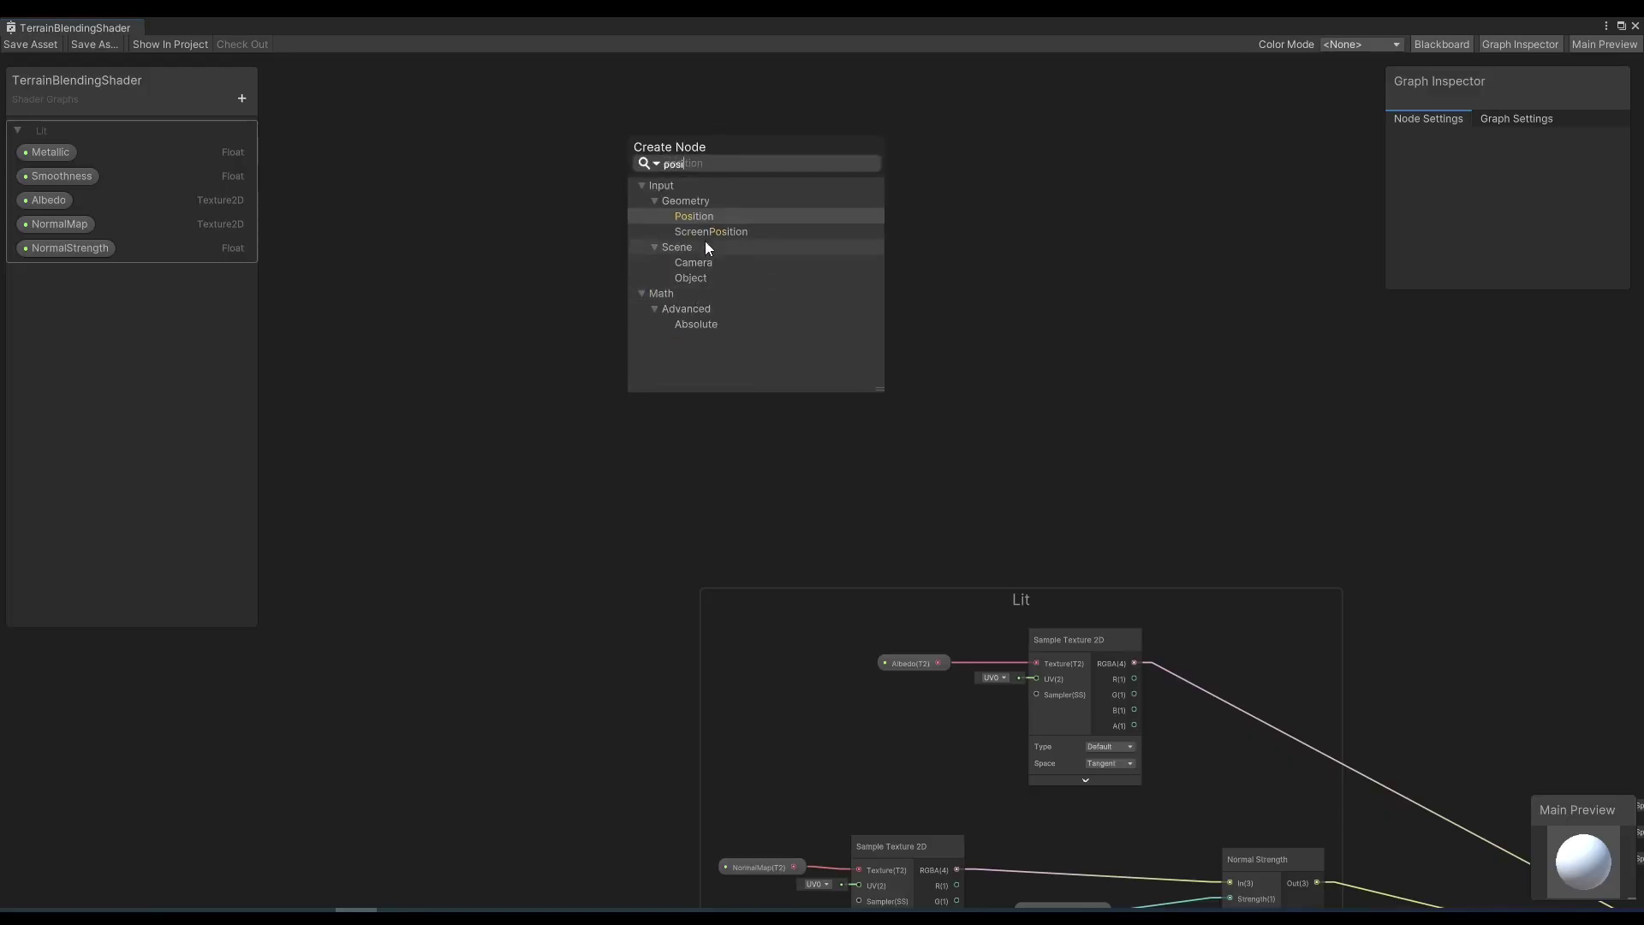
pyautogui.click(694, 216)
pyautogui.click(716, 359)
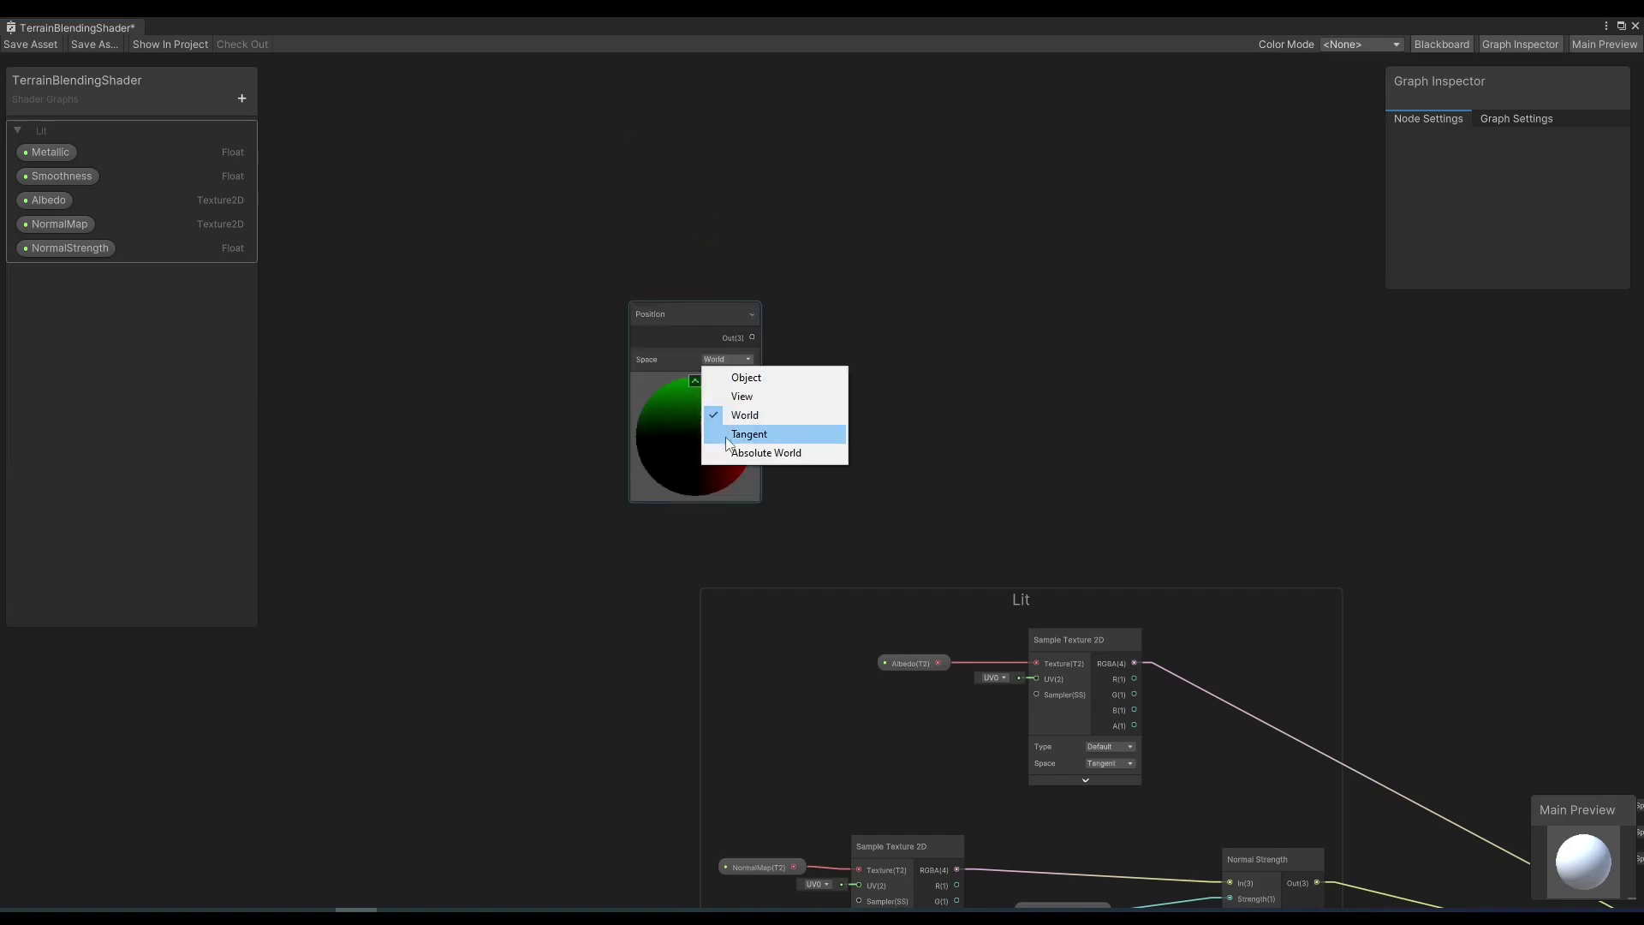
pyautogui.click(727, 454)
pyautogui.moveTo(689, 322); pyautogui.dragTo(750, 244)
pyautogui.click(494, 224)
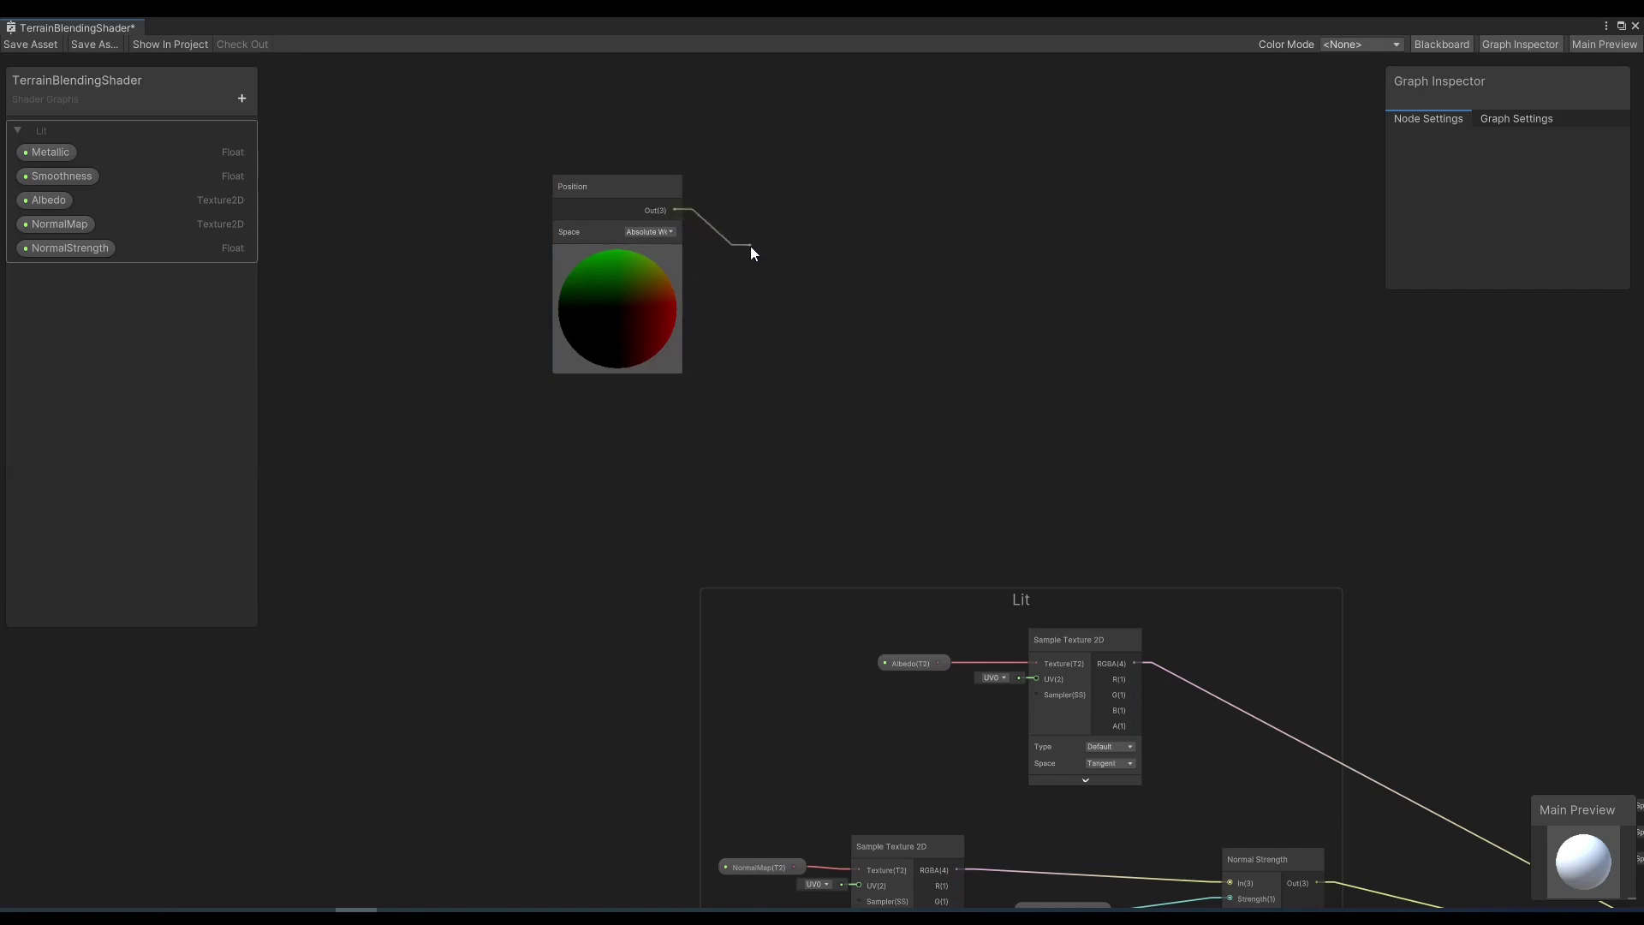
pyautogui.moveTo(752, 245); pyautogui.dragTo(752, 245)
pyautogui.scroll(-1, 996, 416)
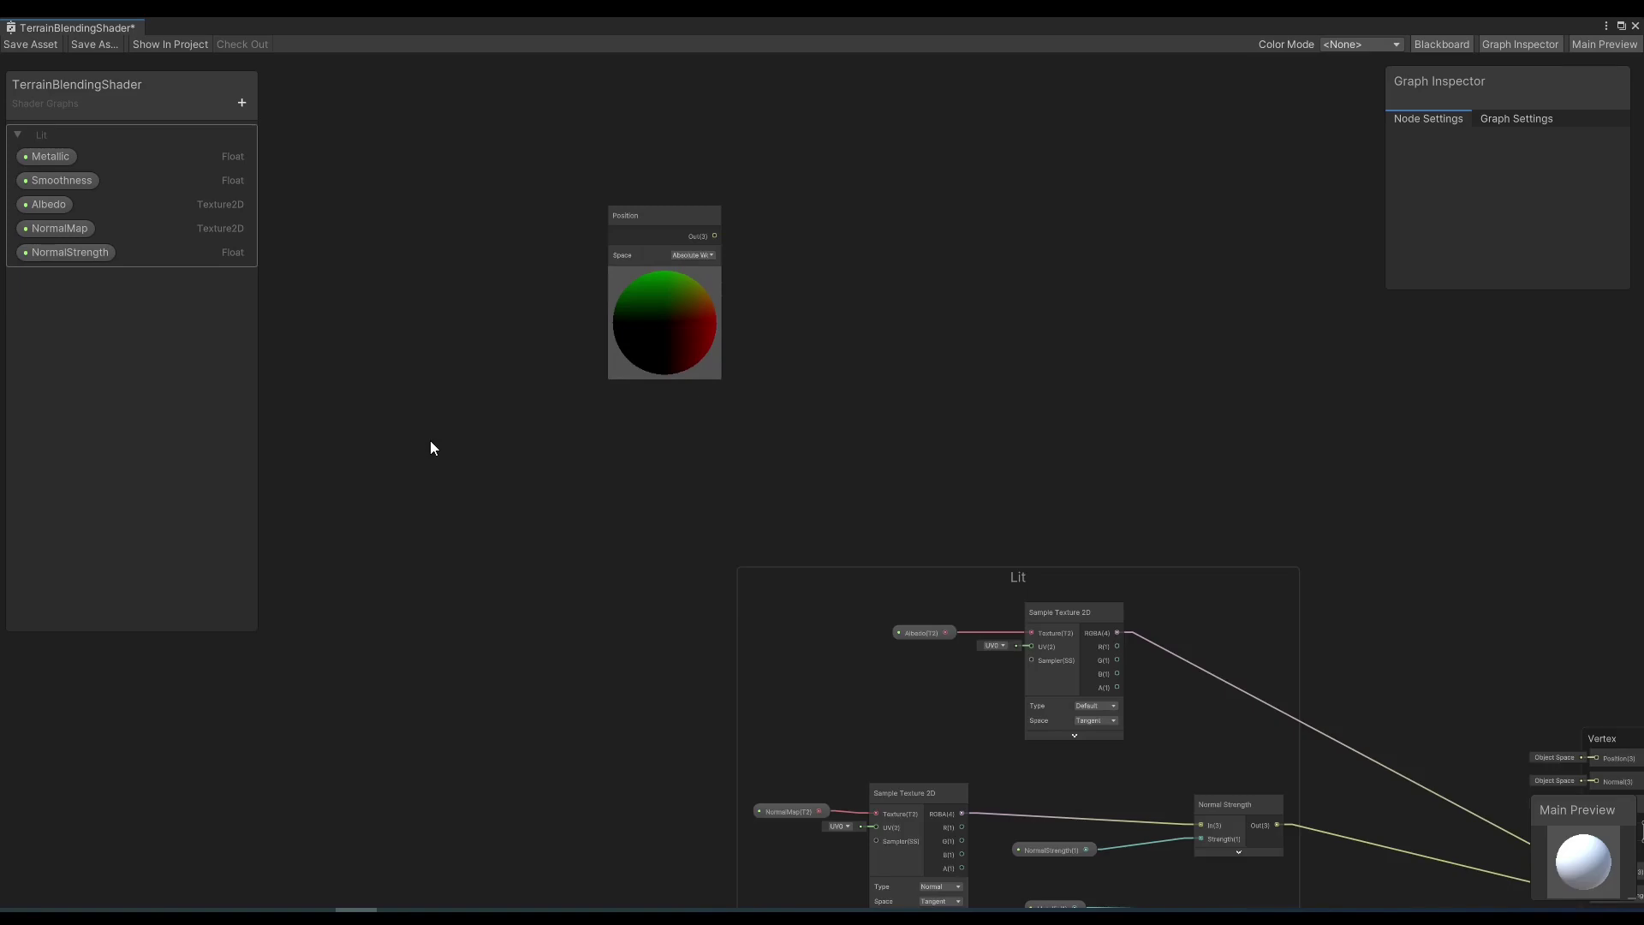
# Add a Blackboard category named Terrain with a Vector 4 property TerrainSizeOffset.
pyautogui.click(243, 103)
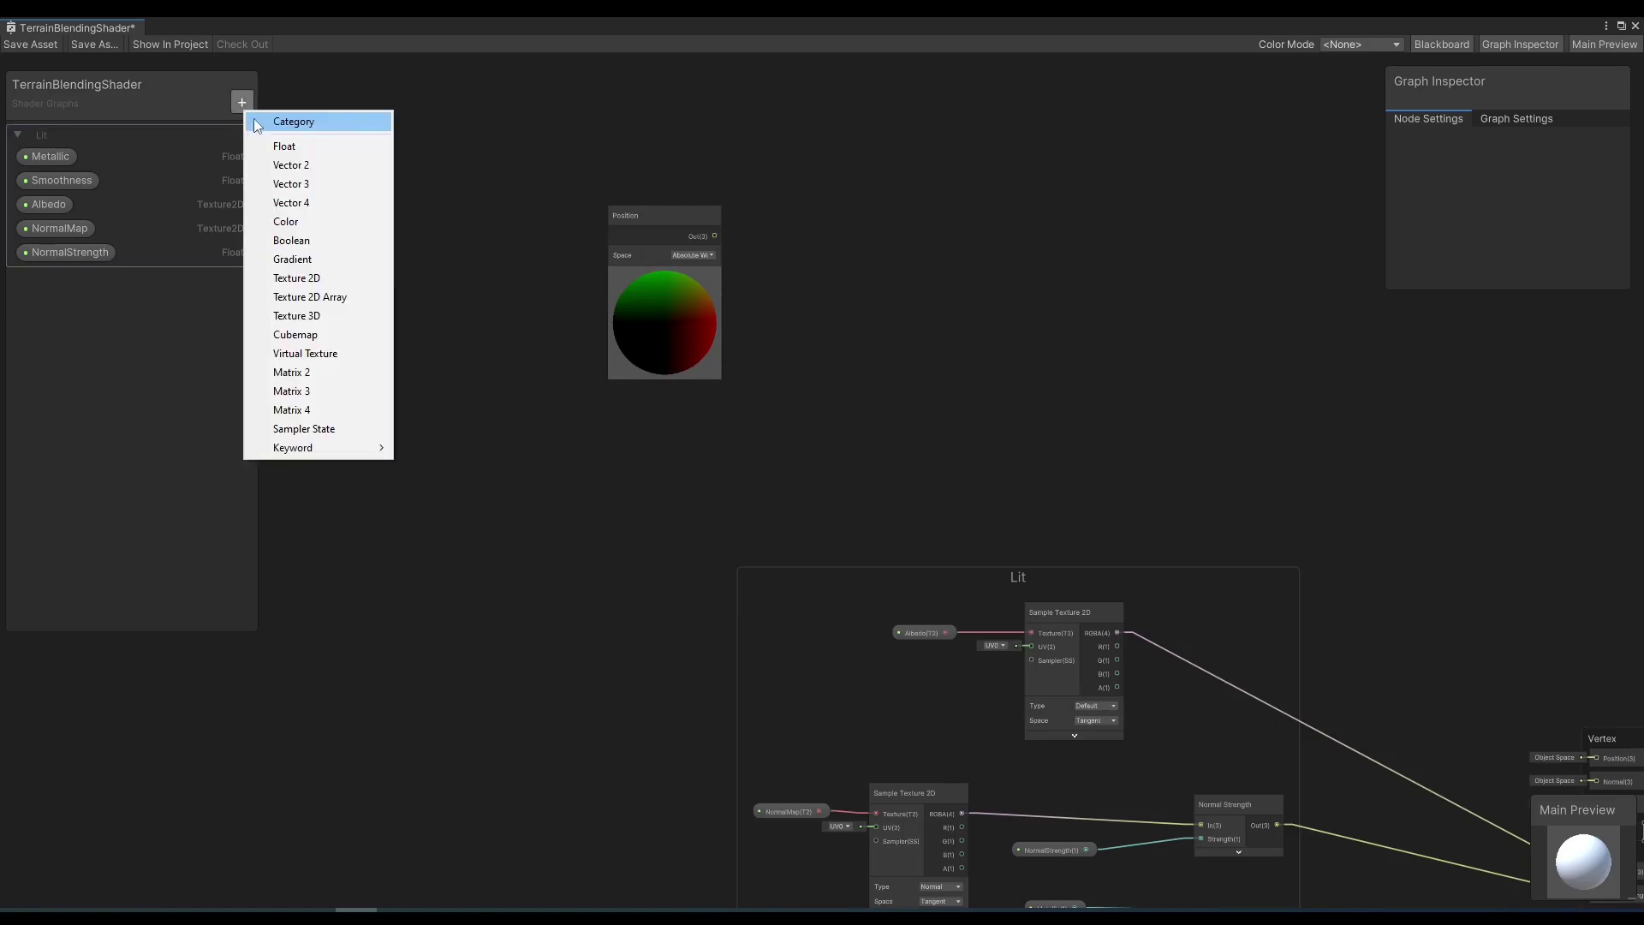
pyautogui.click(256, 126)
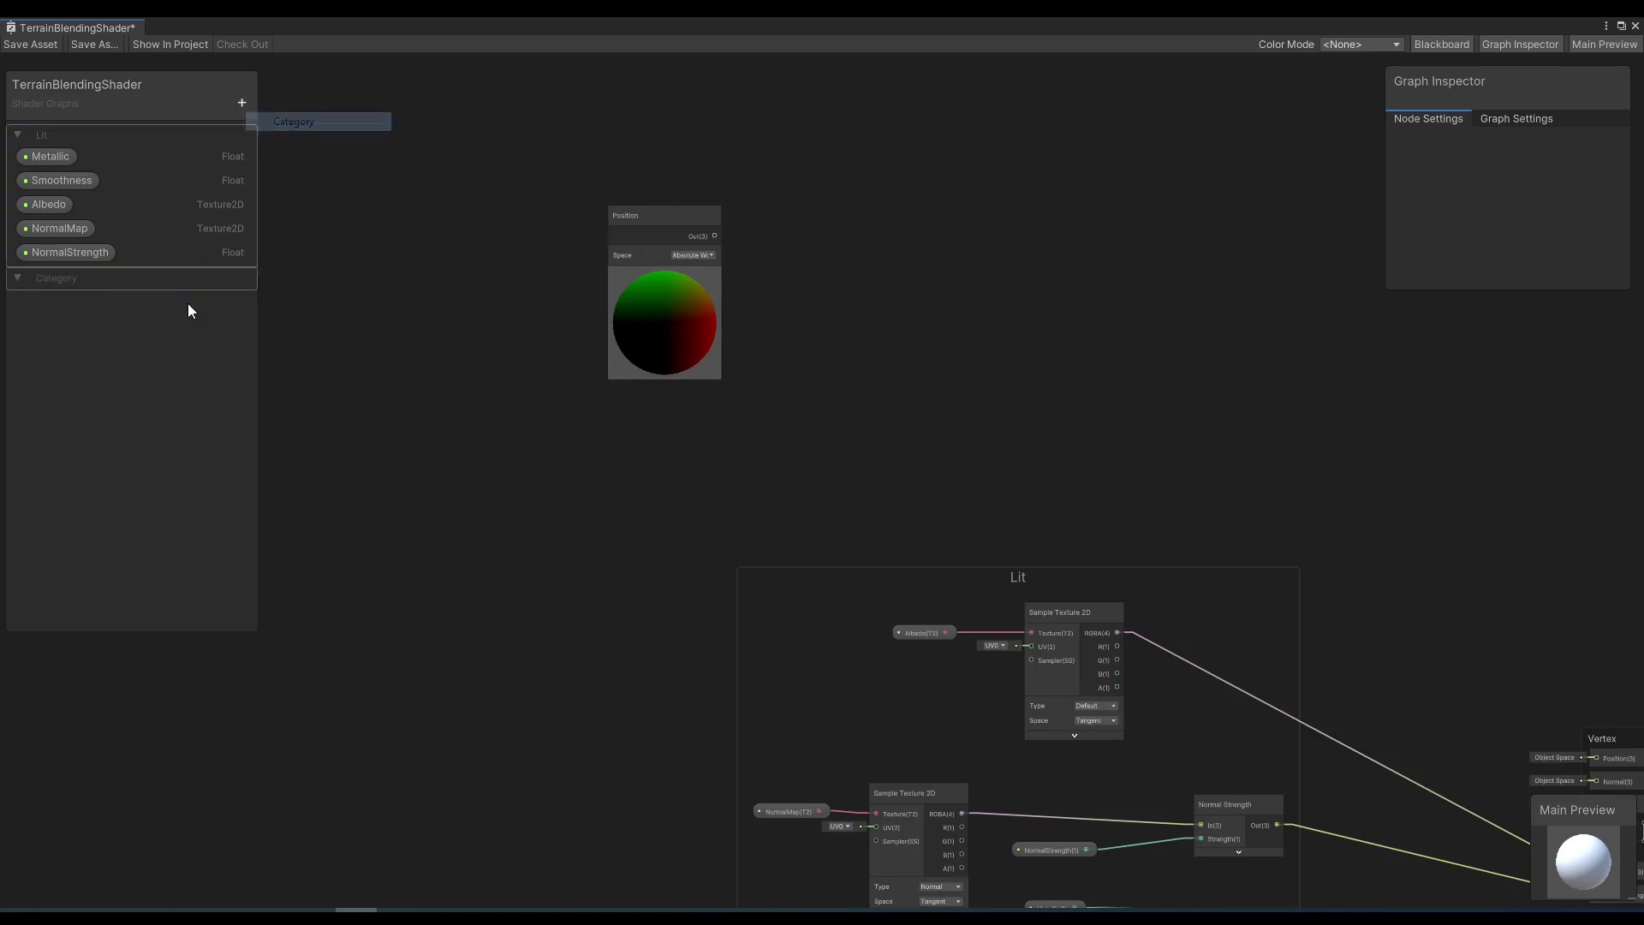
pyautogui.doubleClick(117, 283)
pyautogui.write('Terrain')
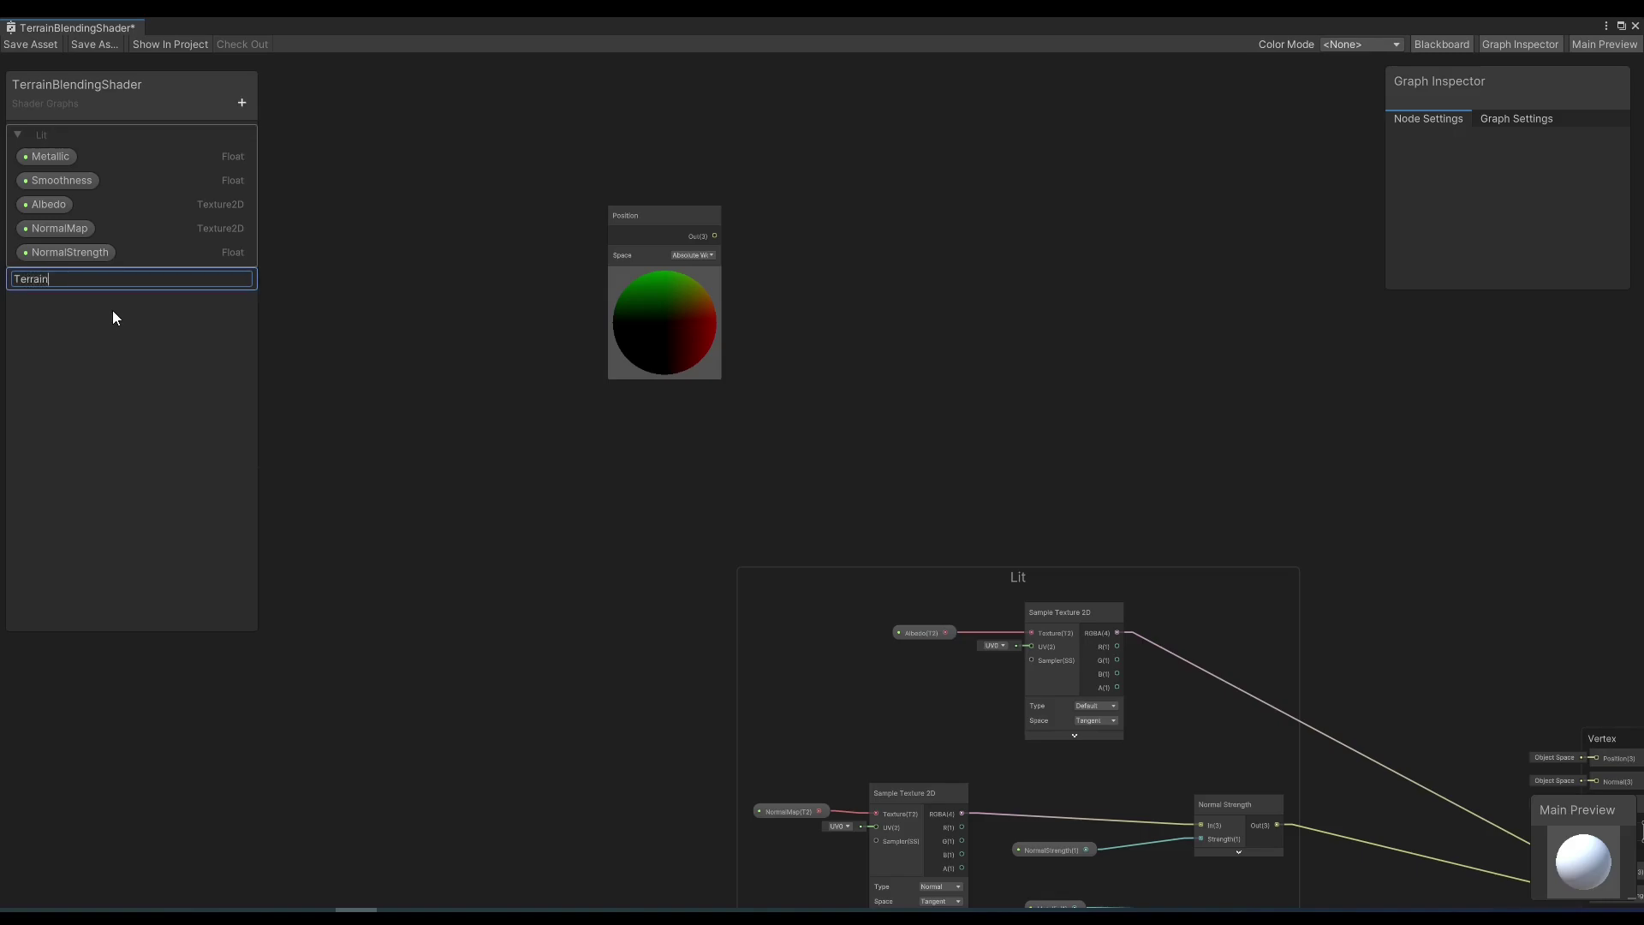
pyautogui.press('Return')
pyautogui.click(242, 102)
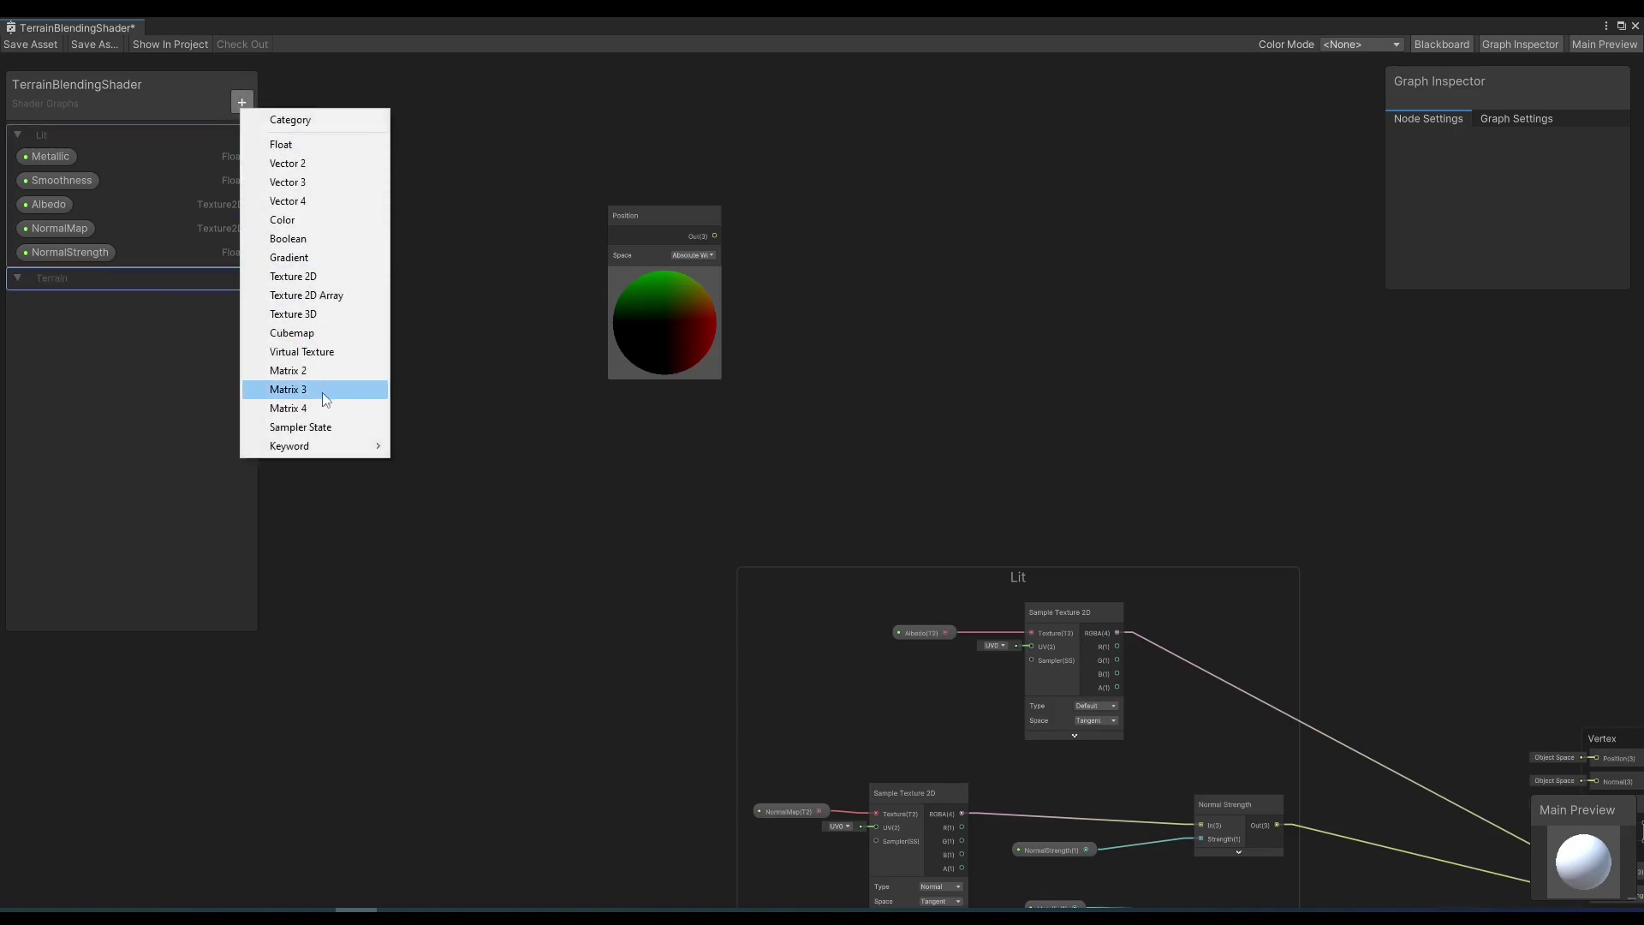
pyautogui.click(288, 200)
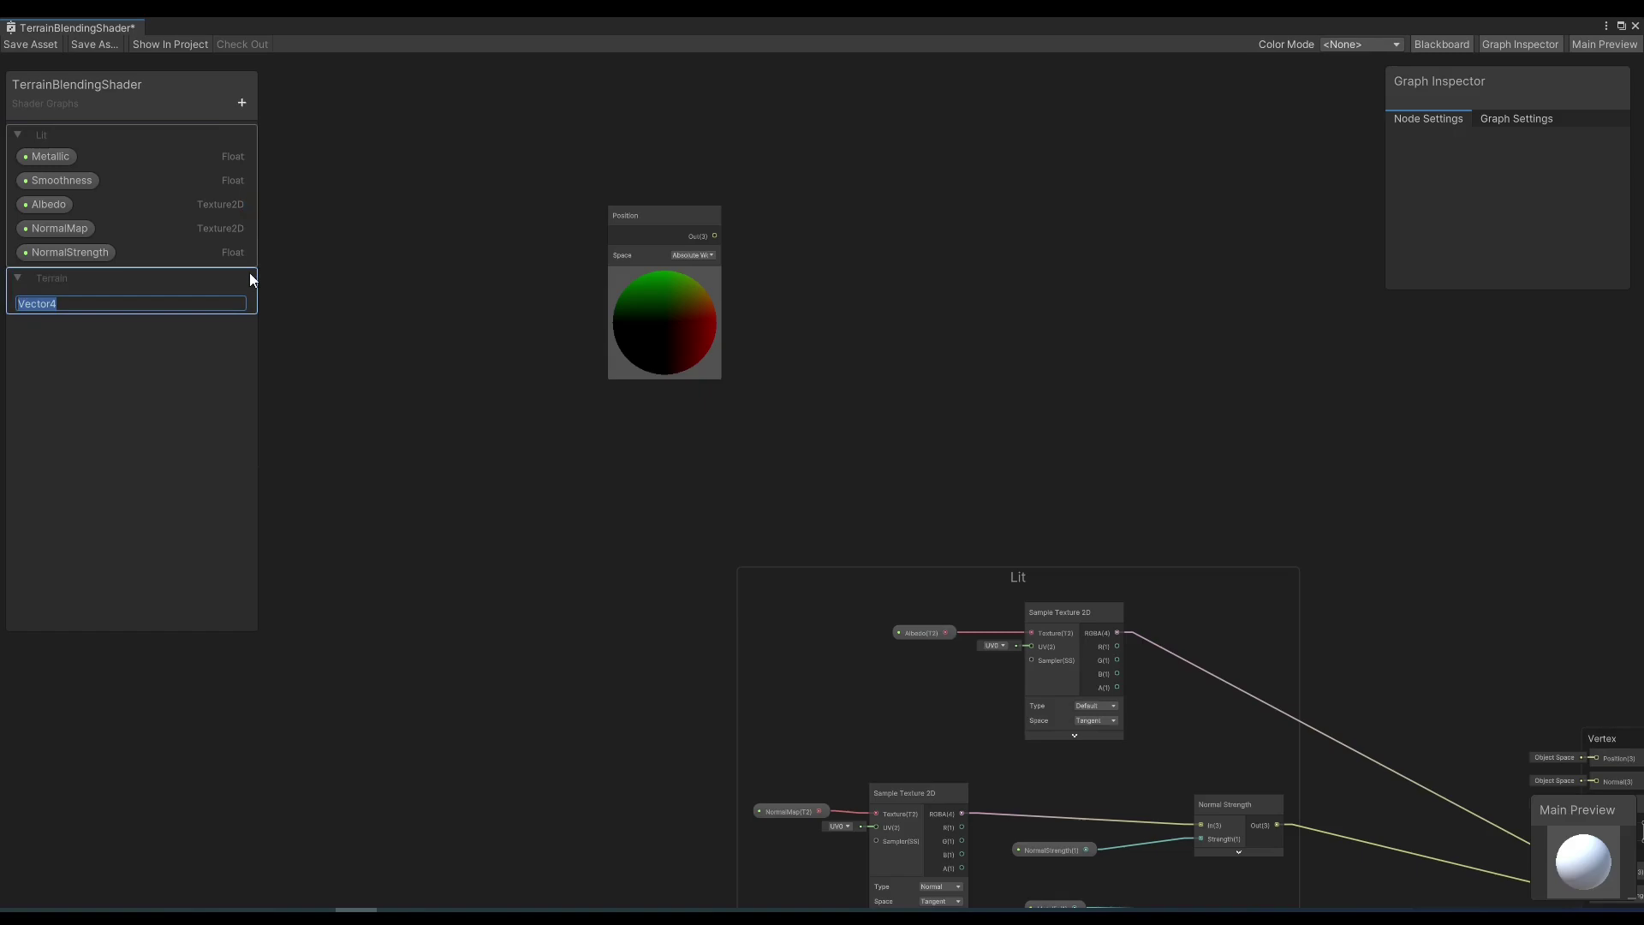
pyautogui.write('TerrainSizeOffset')
pyautogui.press('Return')
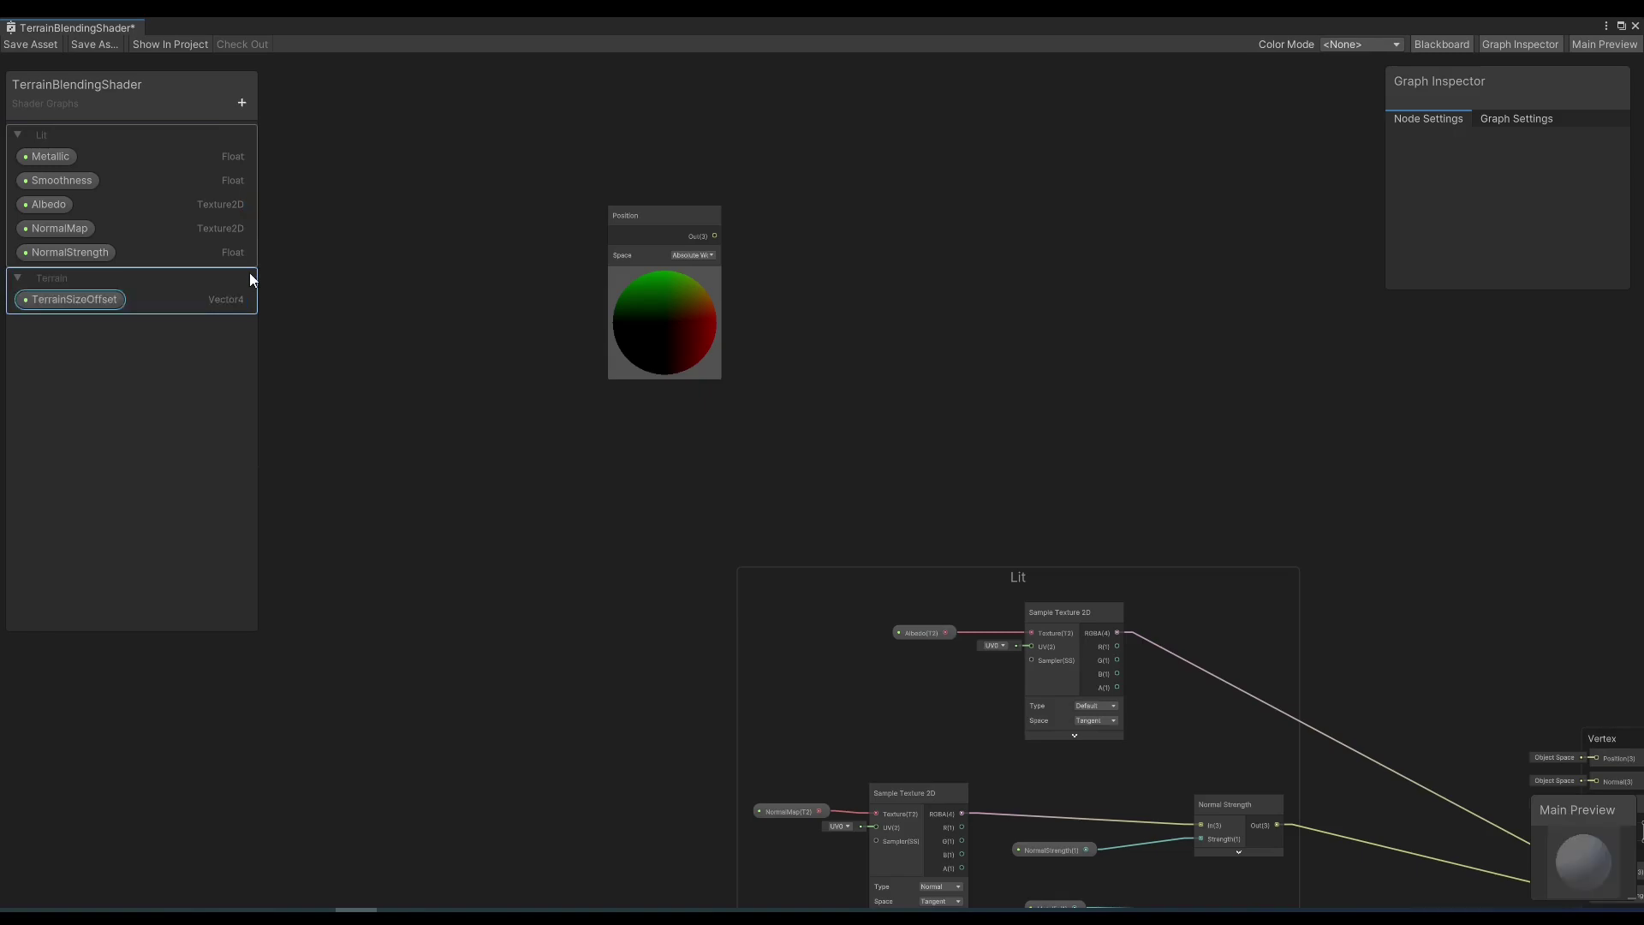
# Add Float TerrainHeight, moved into the Terrain category, and Texture 2D TerrainHeightMap.
pyautogui.click(248, 104)
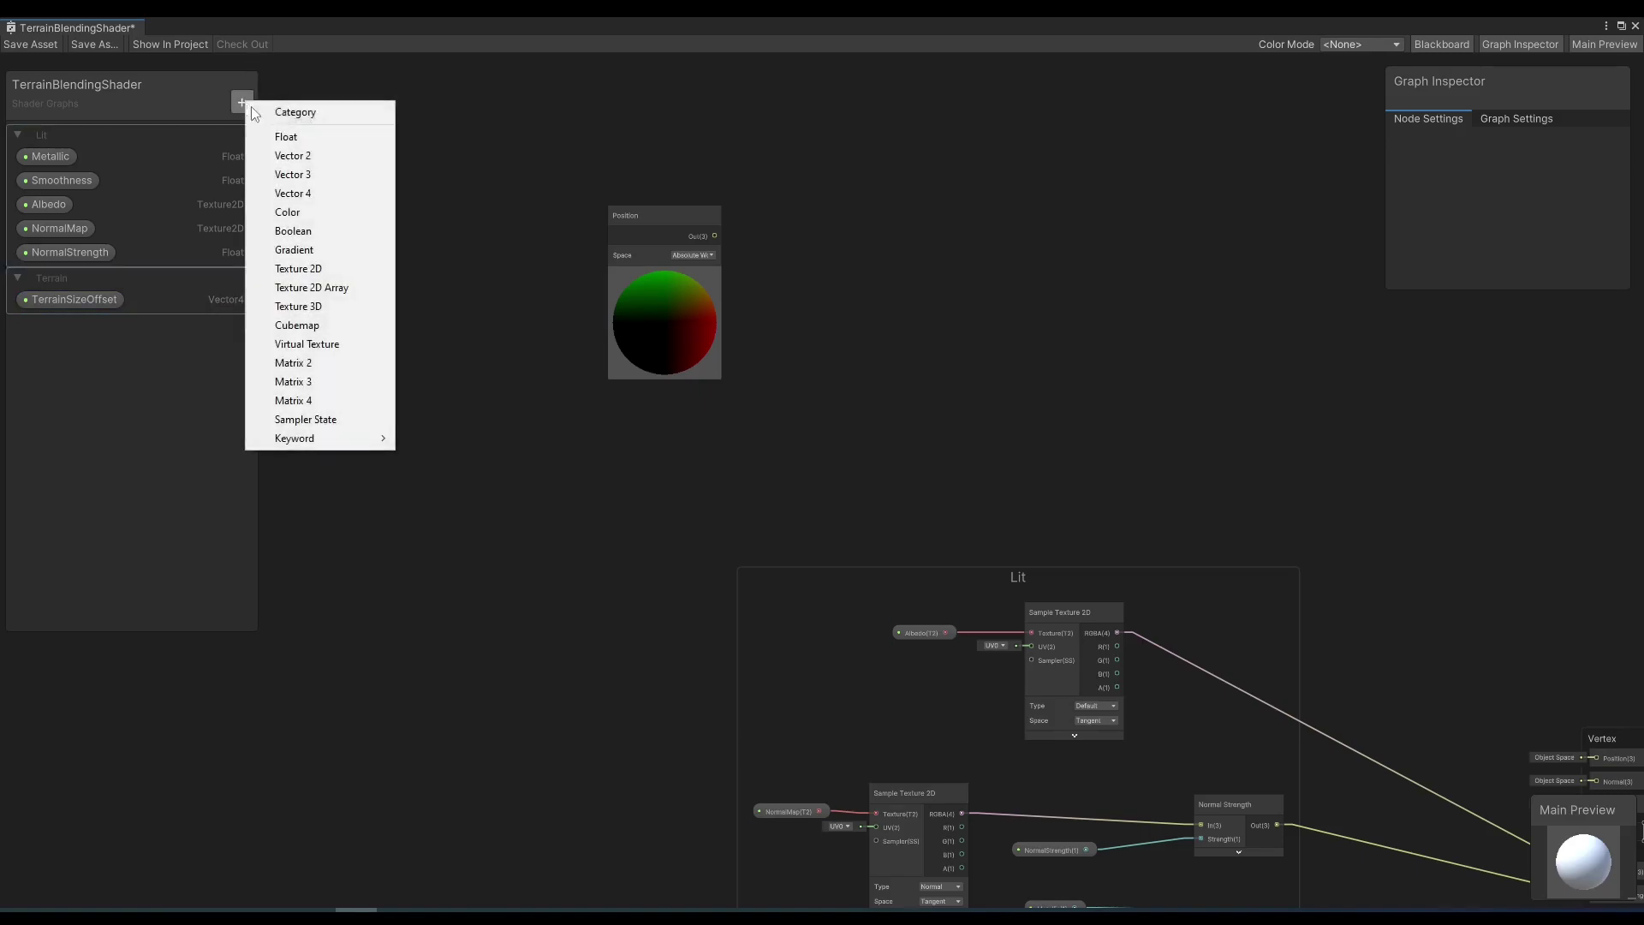
pyautogui.click(270, 133)
pyautogui.write('Ter')
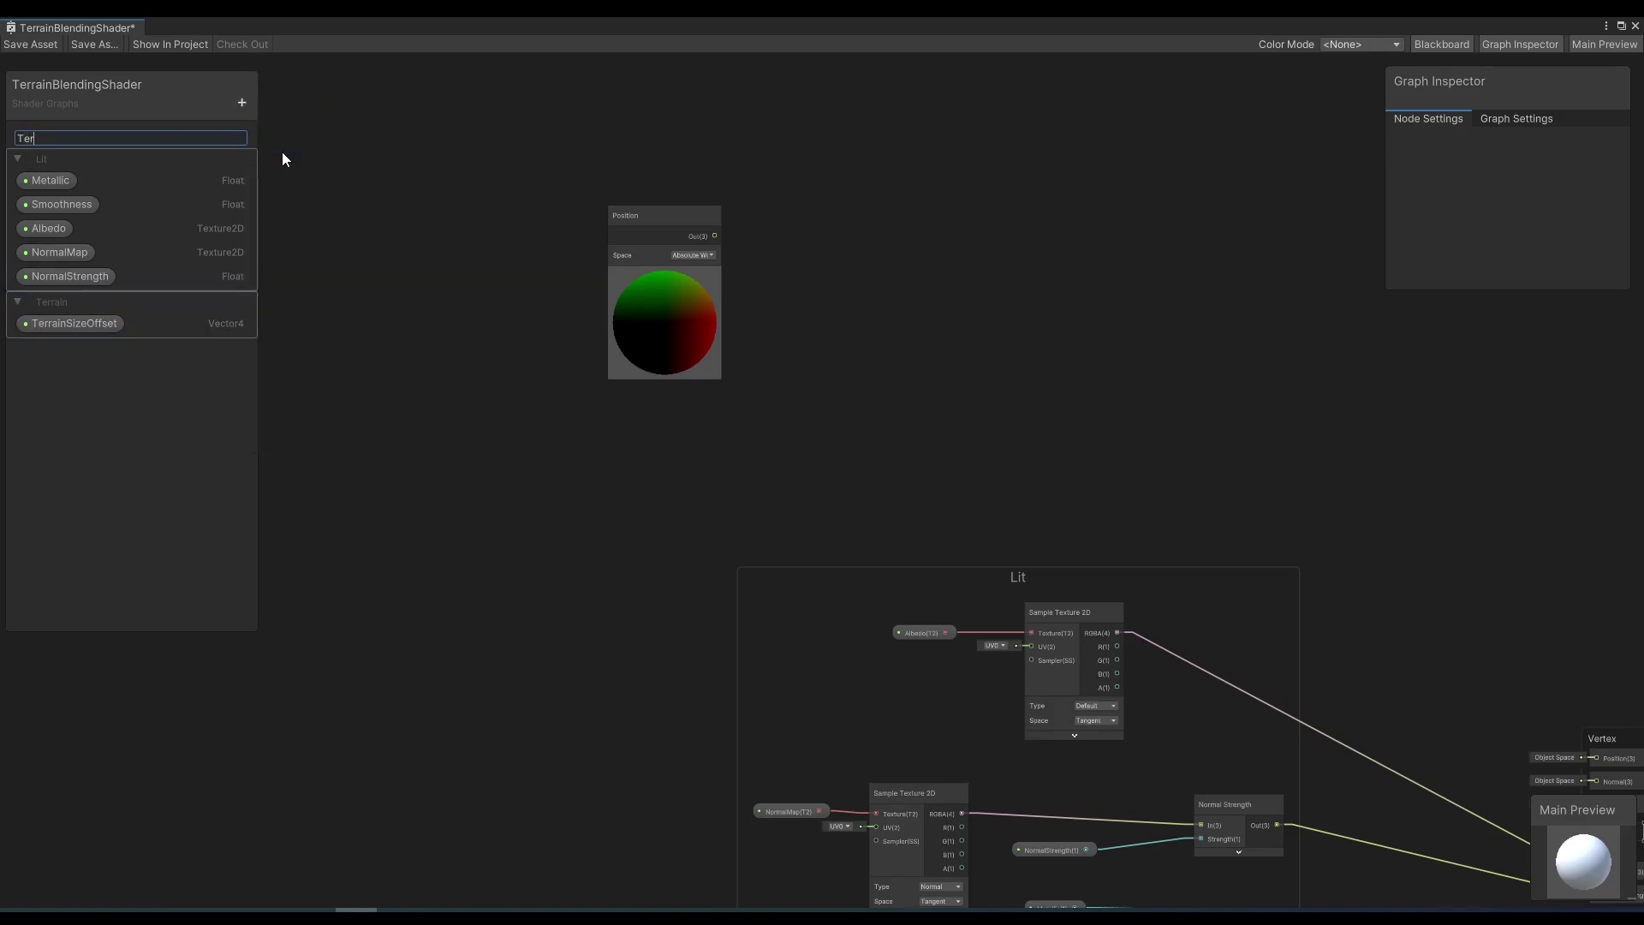
pyautogui.write('rainHeight')
pyautogui.press('Return')
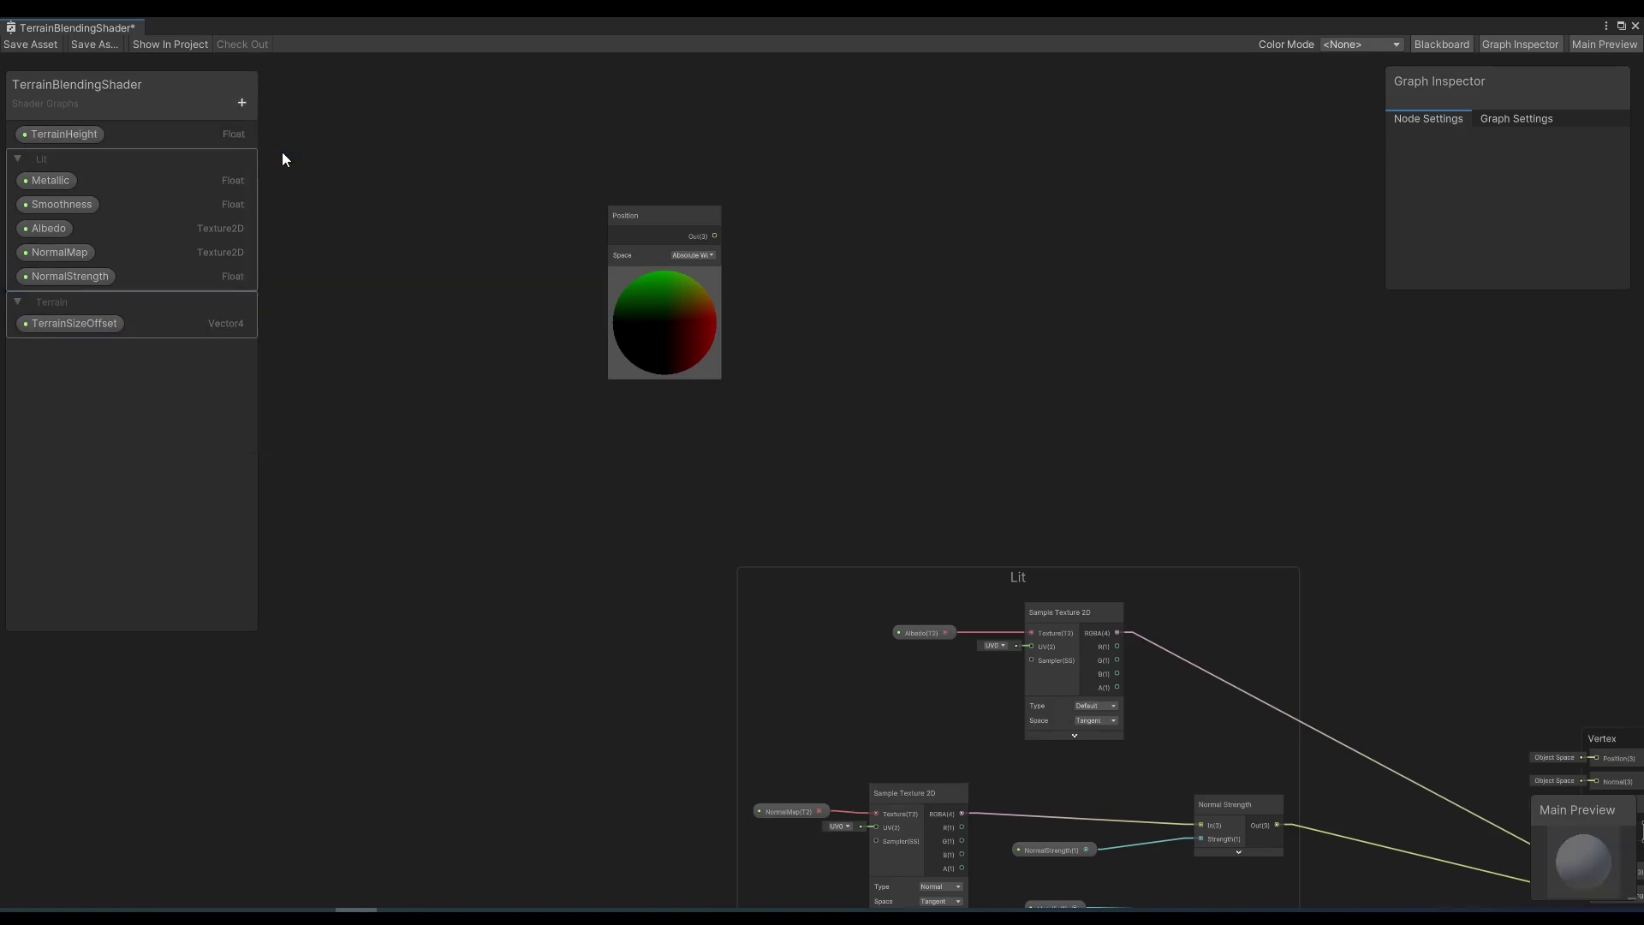
pyautogui.moveTo(52, 134); pyautogui.dragTo(106, 335)
pyautogui.click(241, 102)
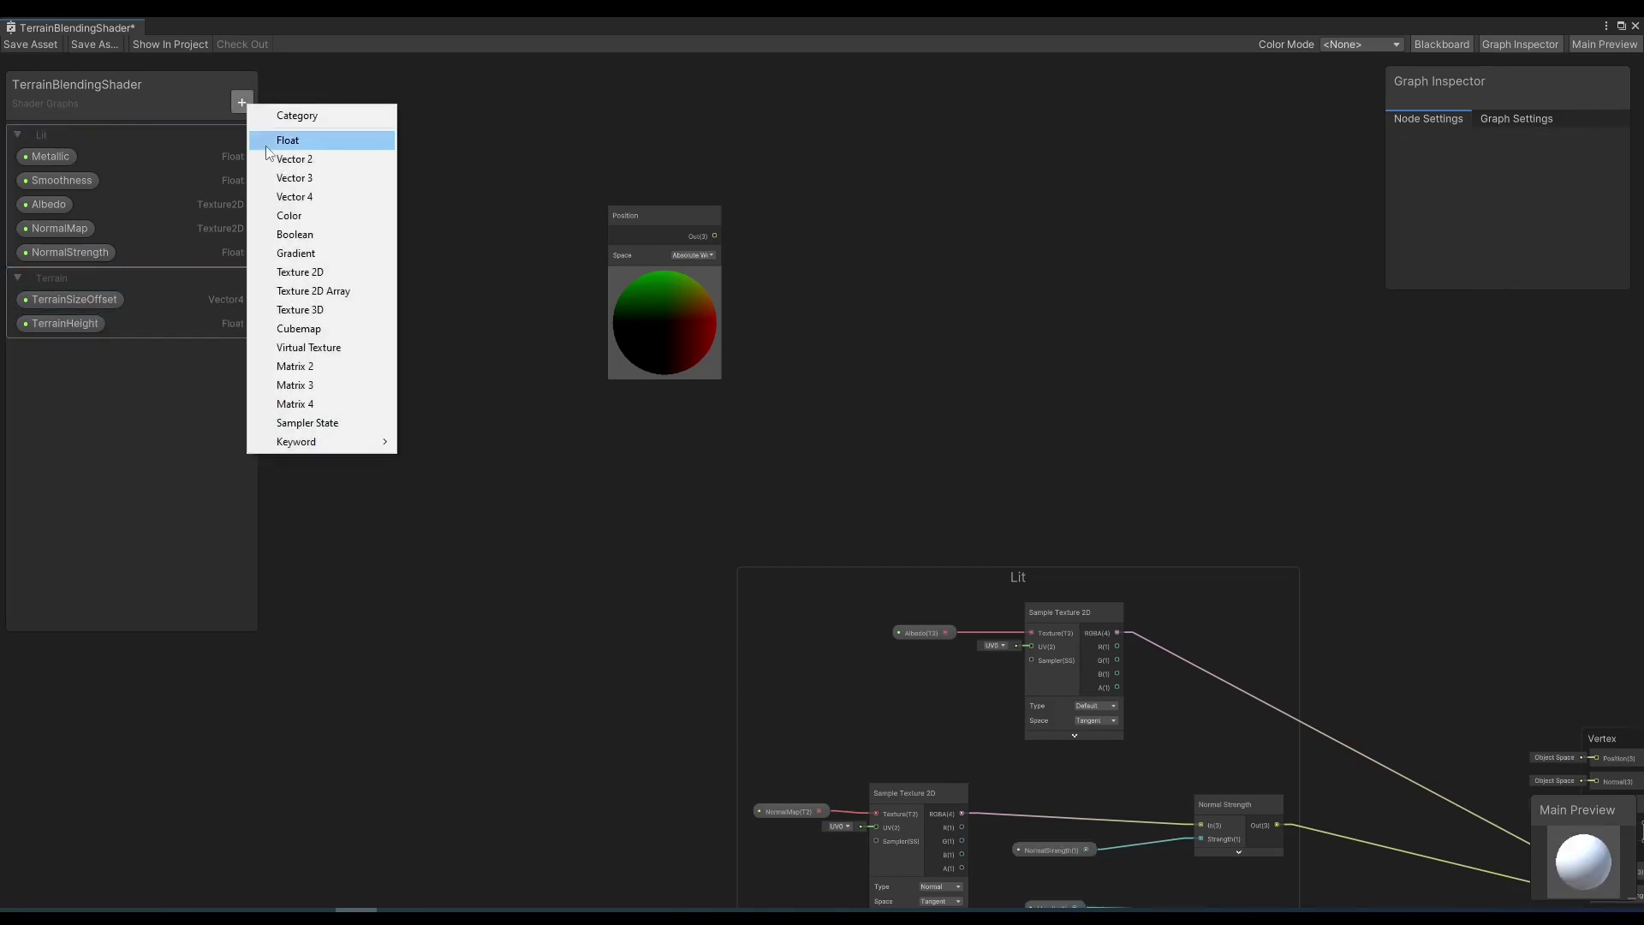
pyautogui.click(300, 271)
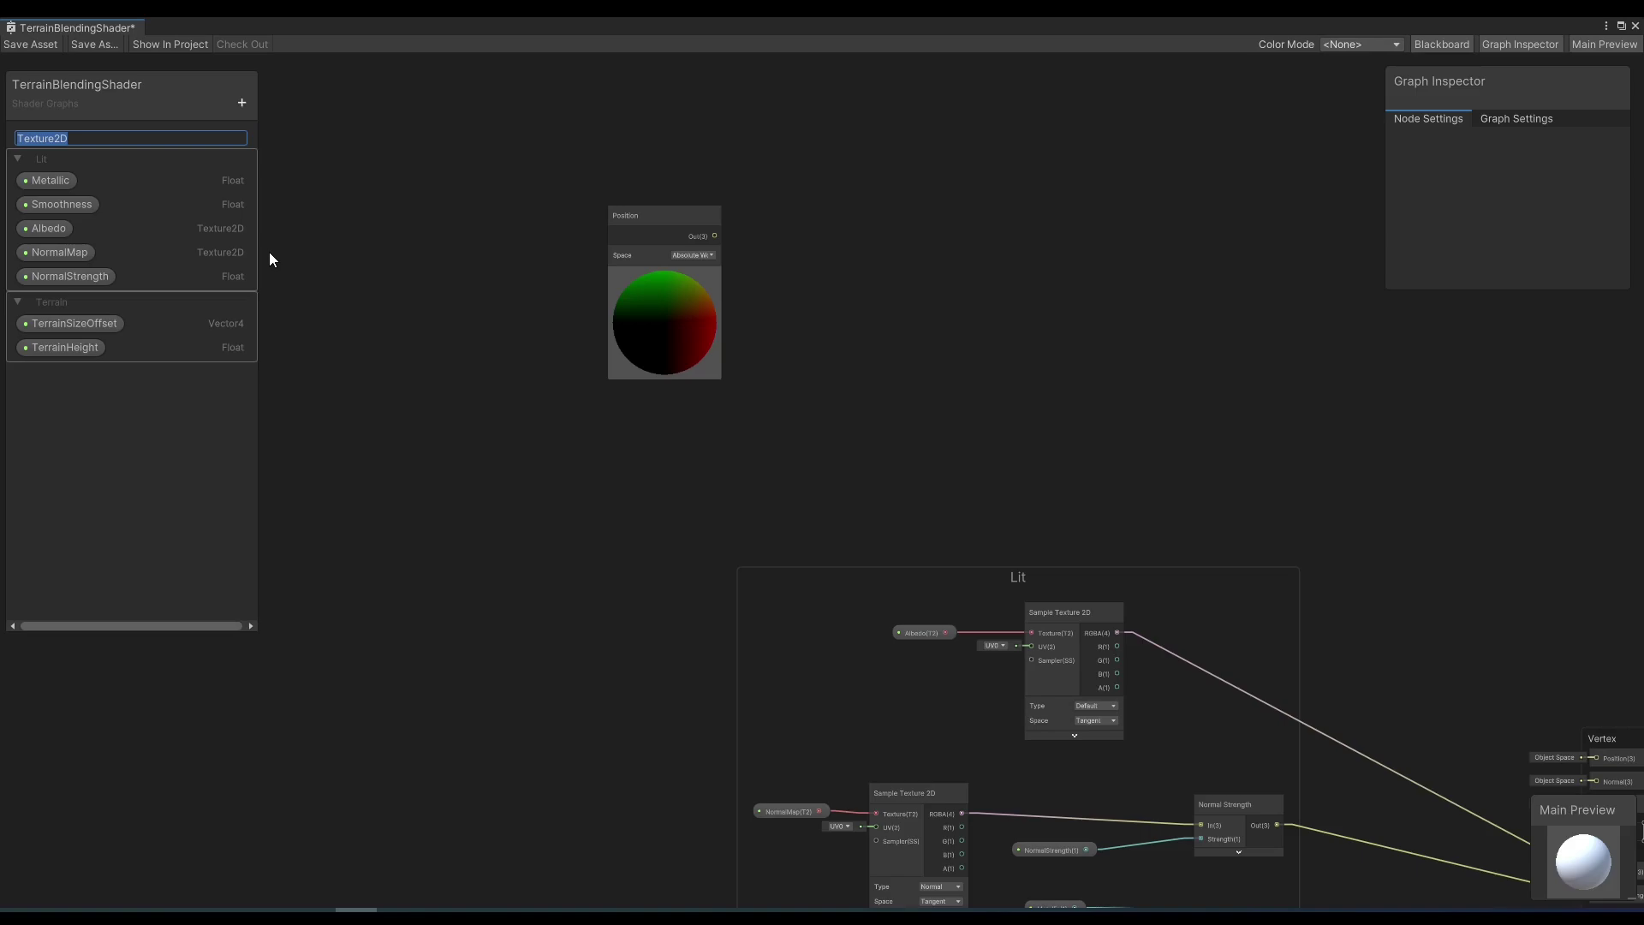
pyautogui.write('TerrainHeightMapp')
pyautogui.press('Return')
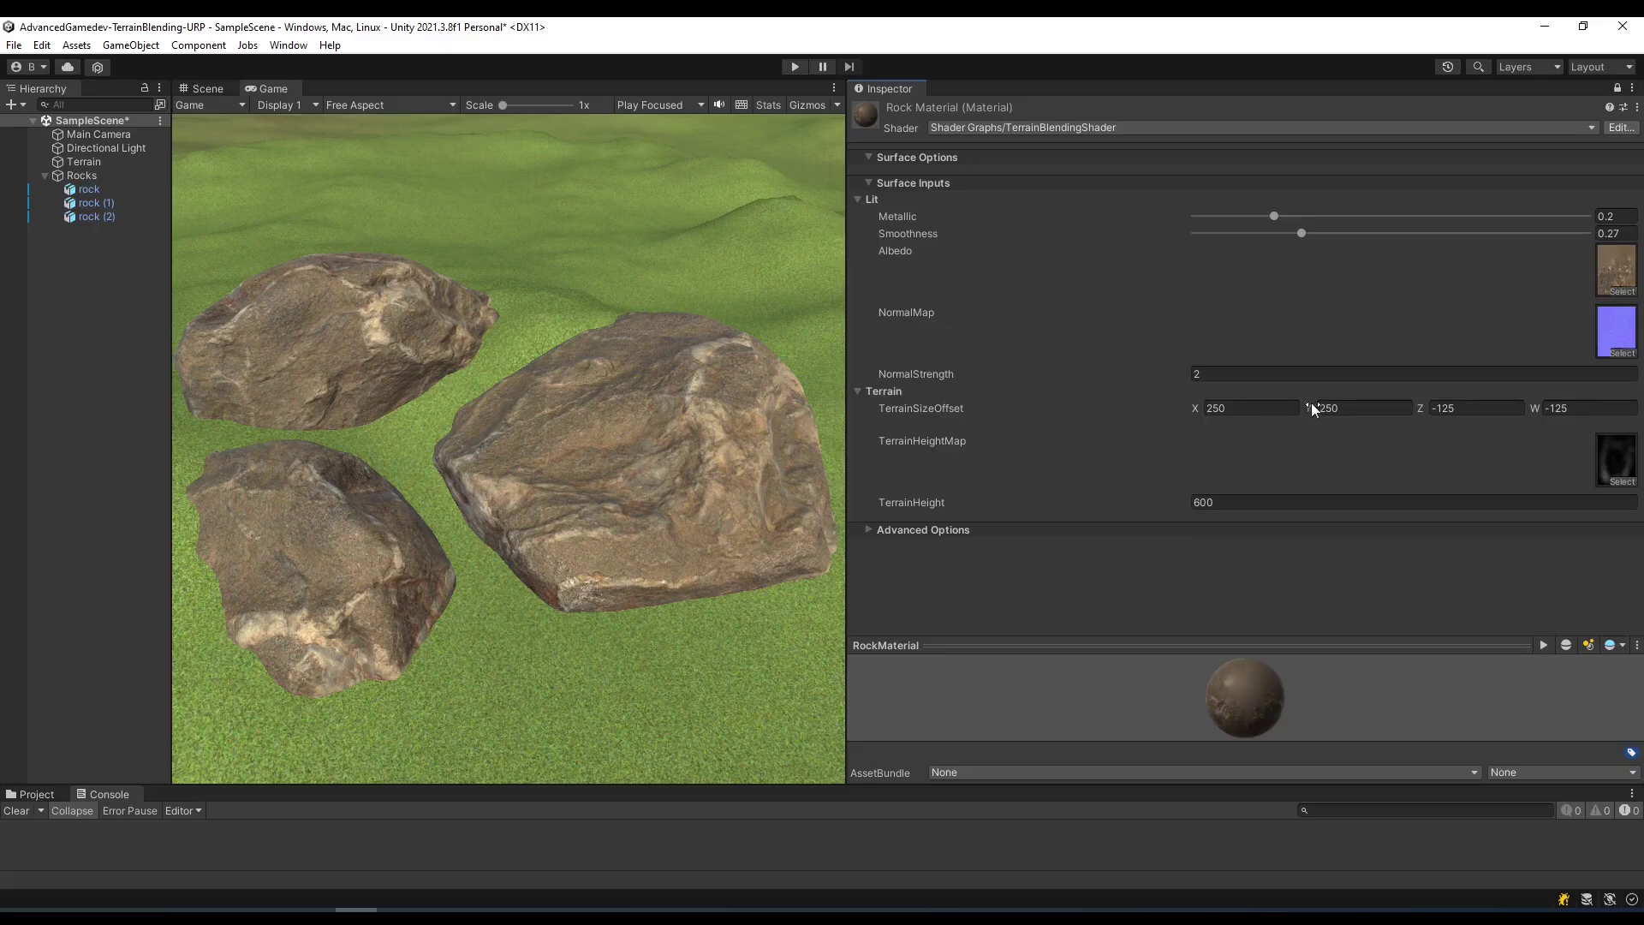
# Unlock the Inspector and view the Terrain object's settings, scrolling down to the Mesh section.
pyautogui.click(1616, 88)
pyautogui.click(84, 161)
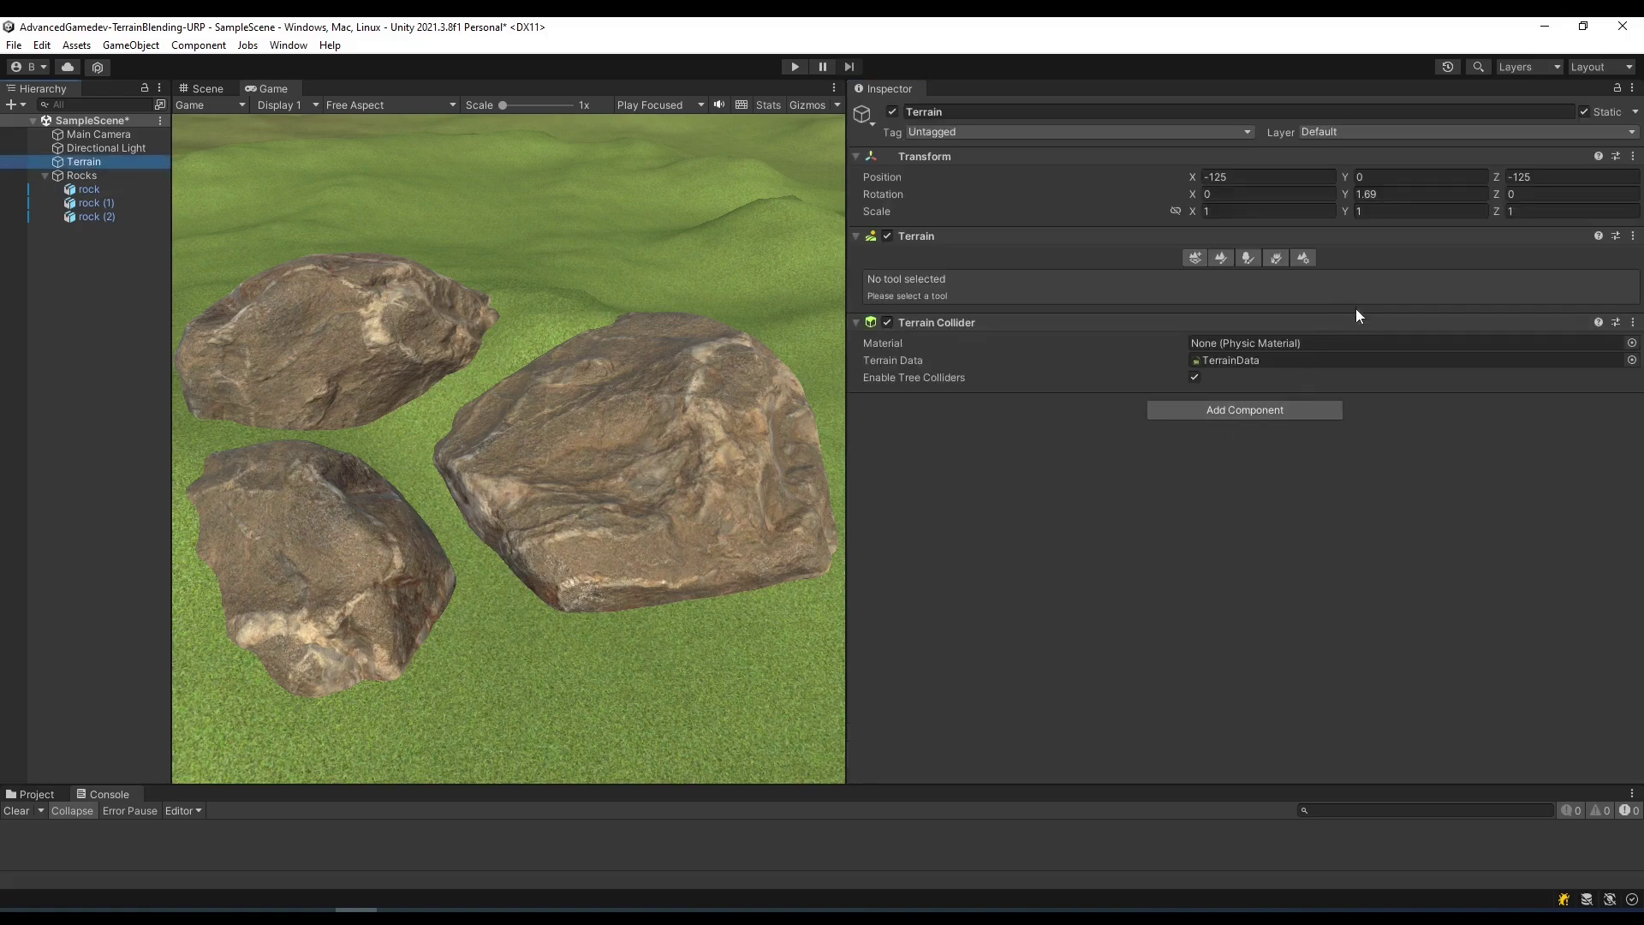
pyautogui.click(1302, 258)
pyautogui.scroll(-4, 1323, 506)
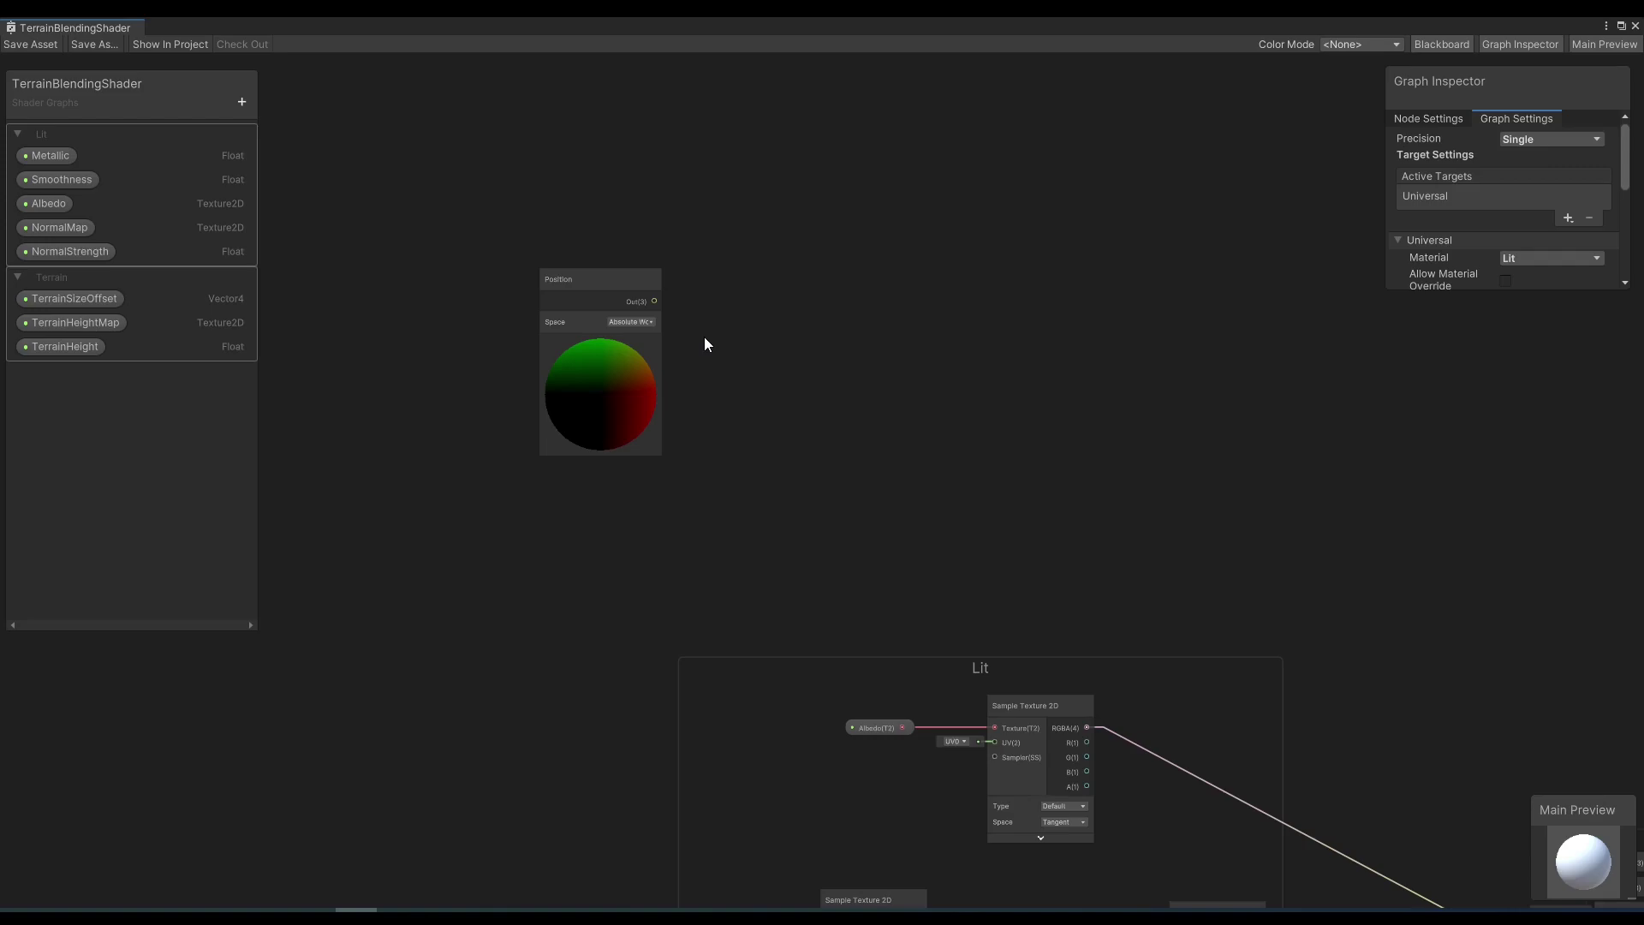
# Place the TerrainSizeOffset property on the graph and feed it into a Split node.
pyautogui.moveTo(75, 298); pyautogui.dragTo(757, 547)
pyautogui.write('split')
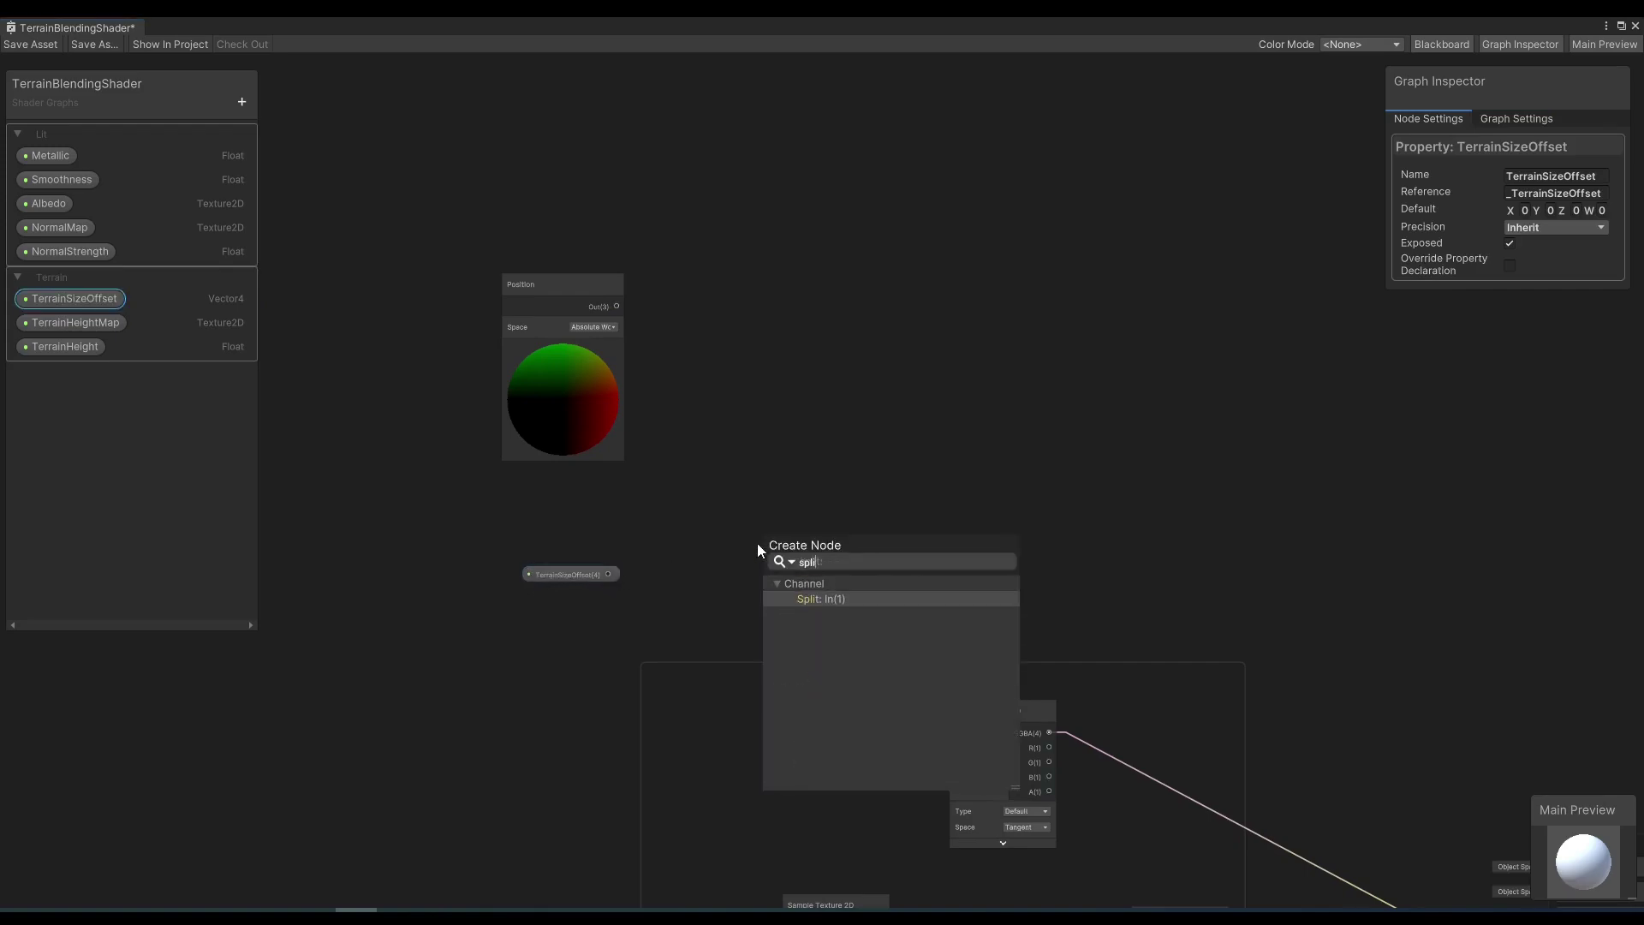
pyautogui.click(835, 599)
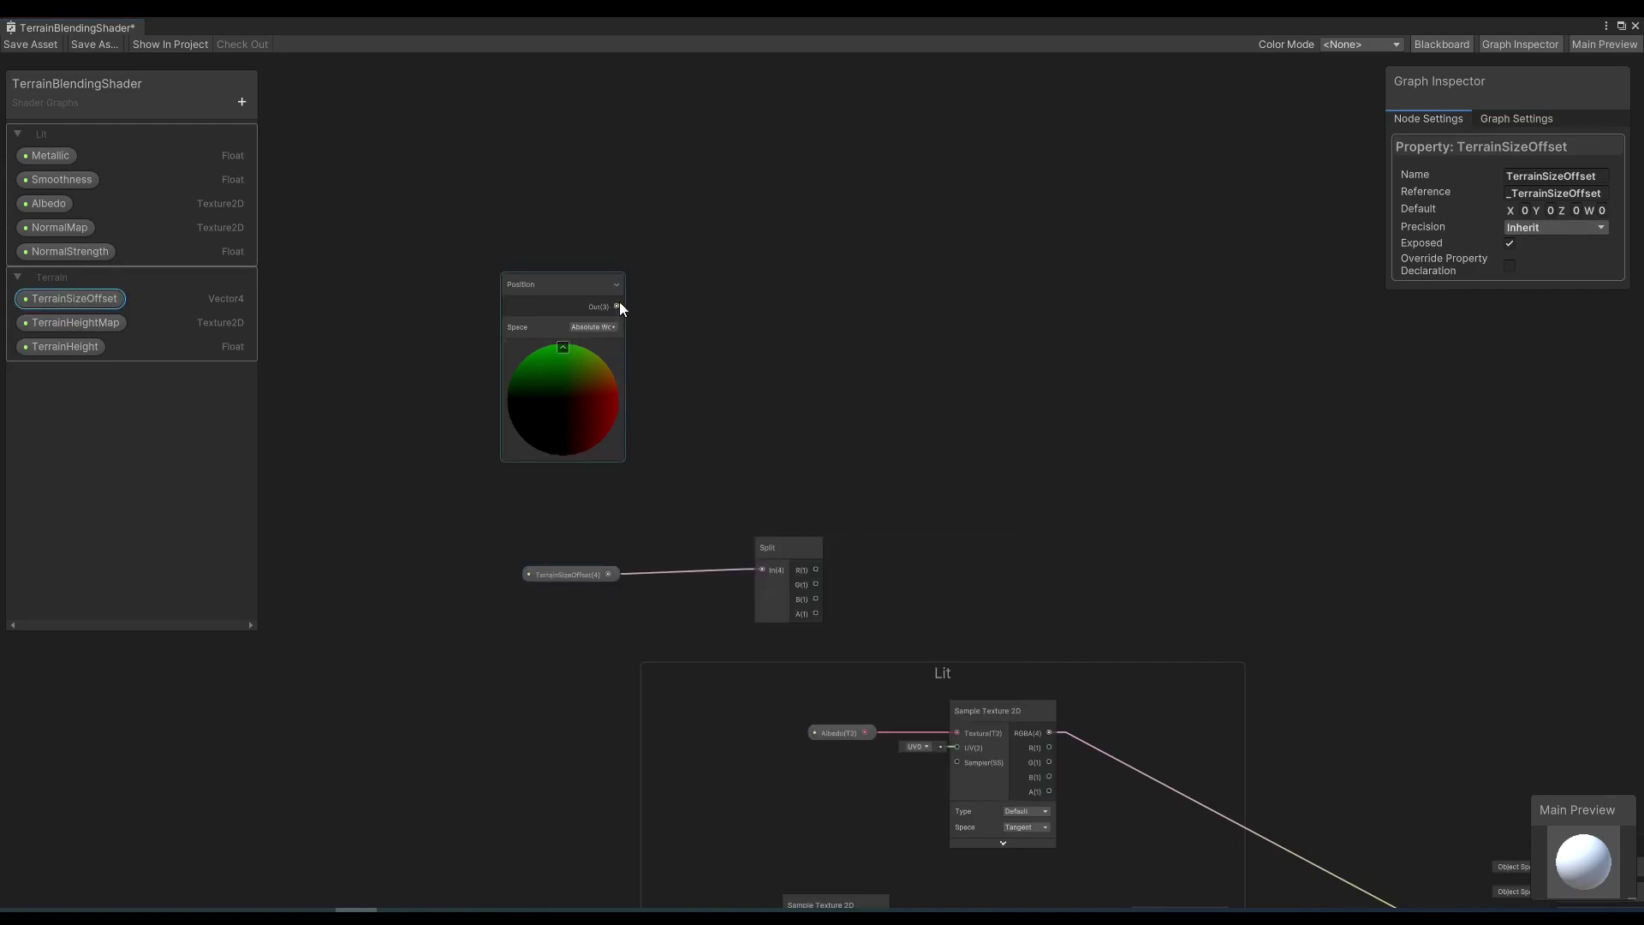
# Split Position and combine its R and B channels into a Vector 2 as X and Y.
pyautogui.moveTo(616, 306); pyautogui.dragTo(682, 316)
pyautogui.write('split')
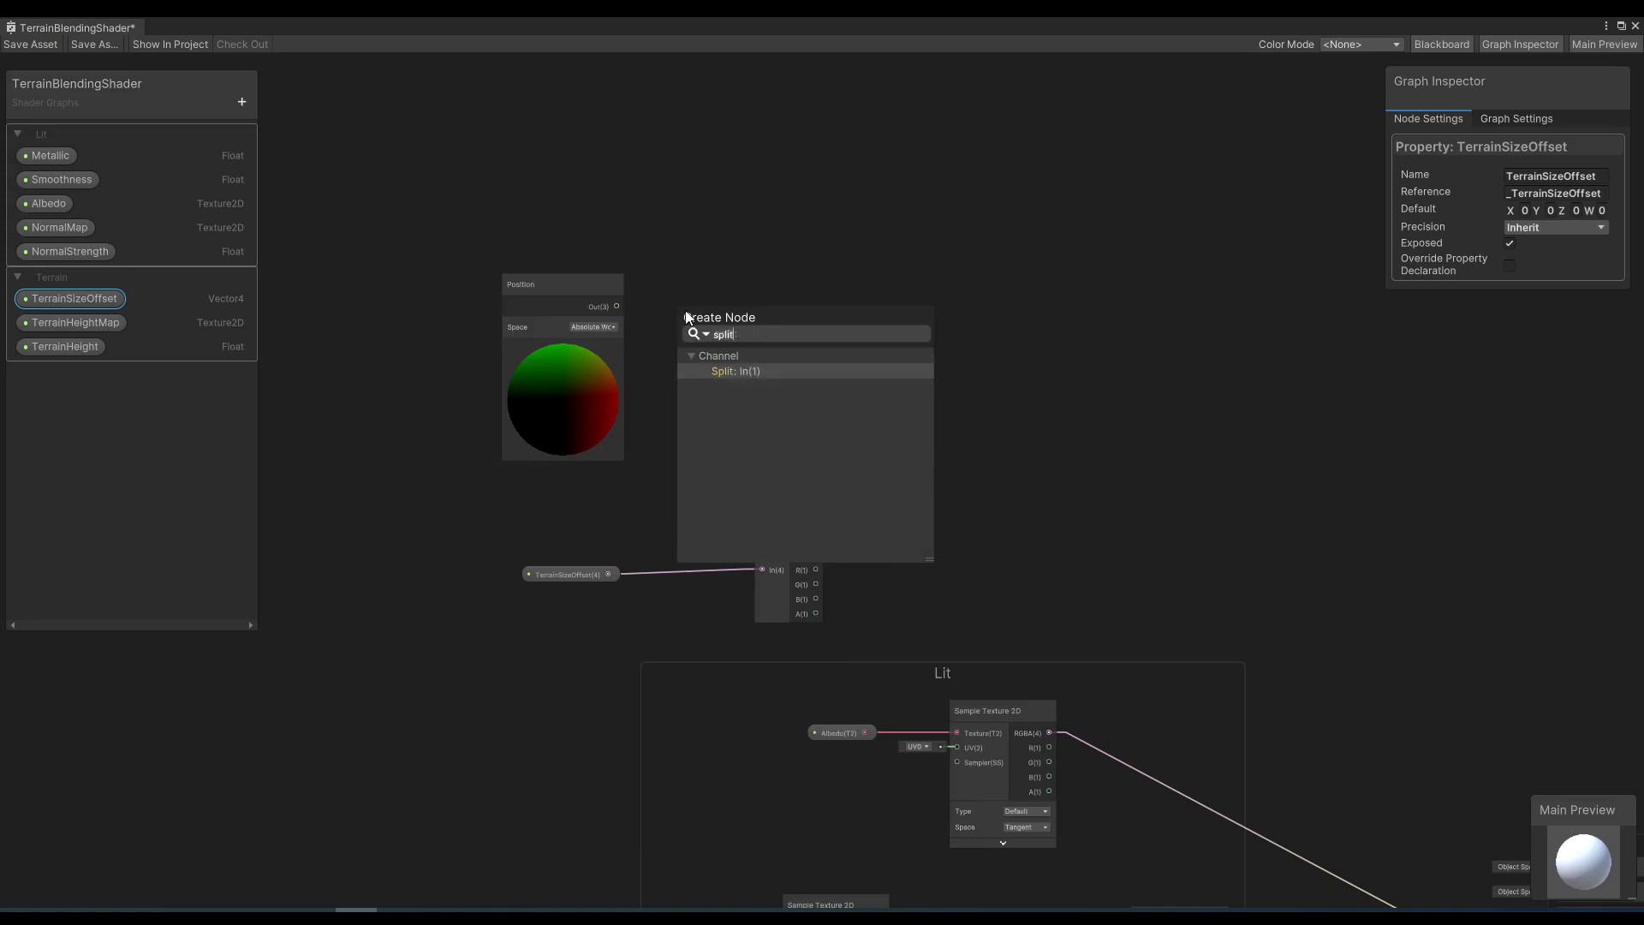
pyautogui.click(724, 371)
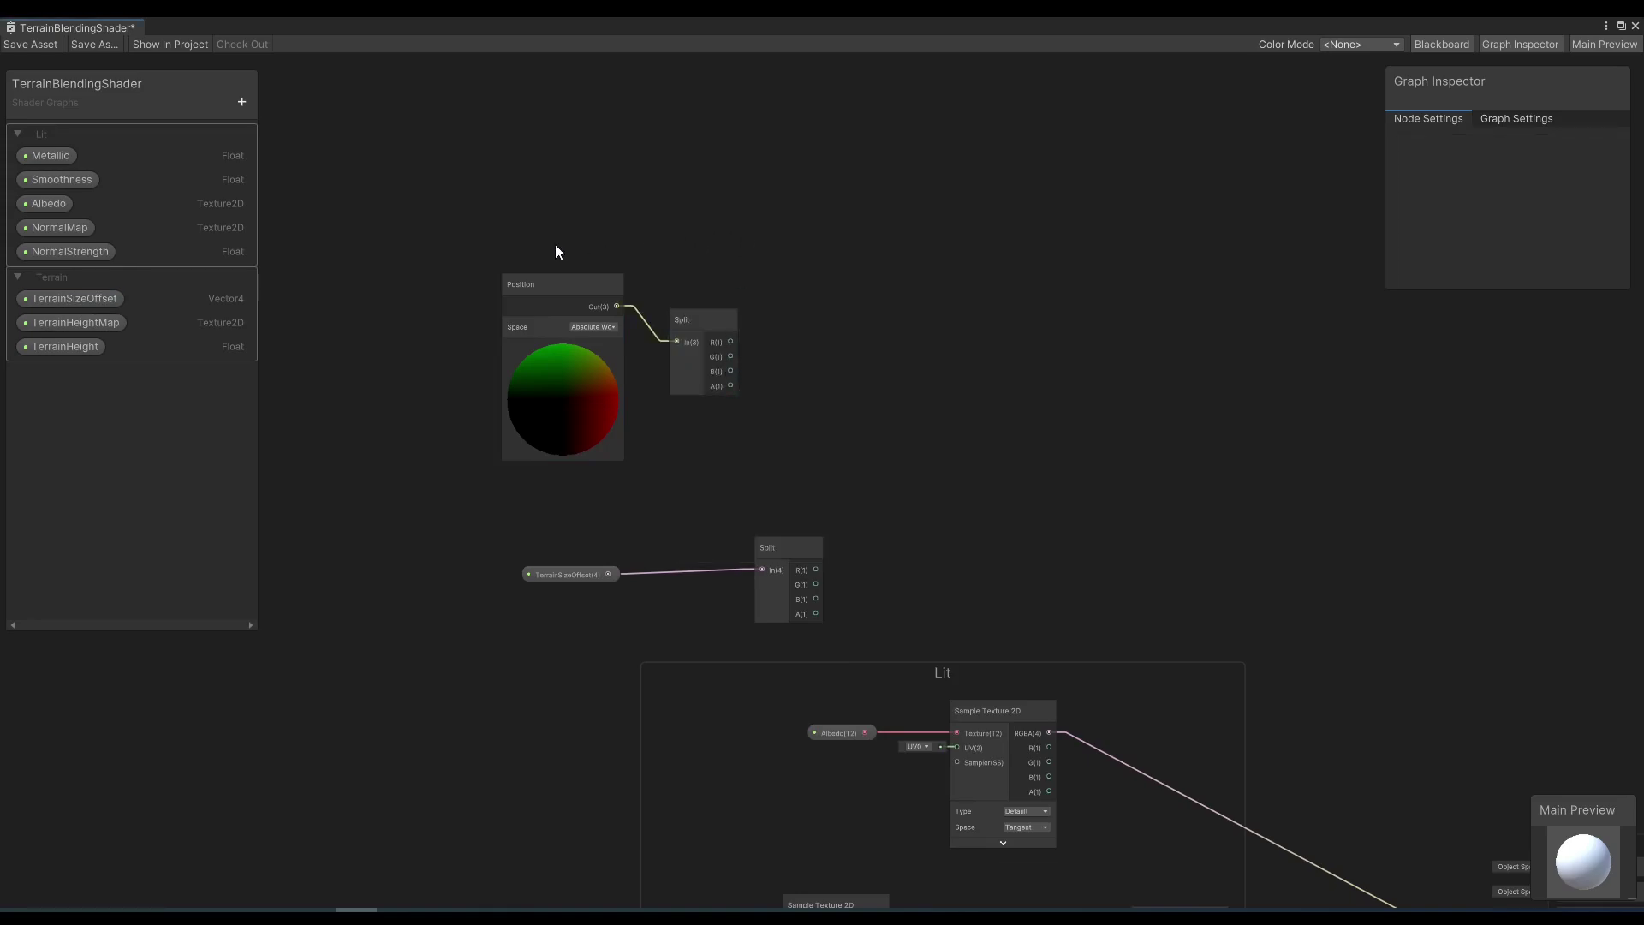
pyautogui.moveTo(730, 342); pyautogui.dragTo(860, 420)
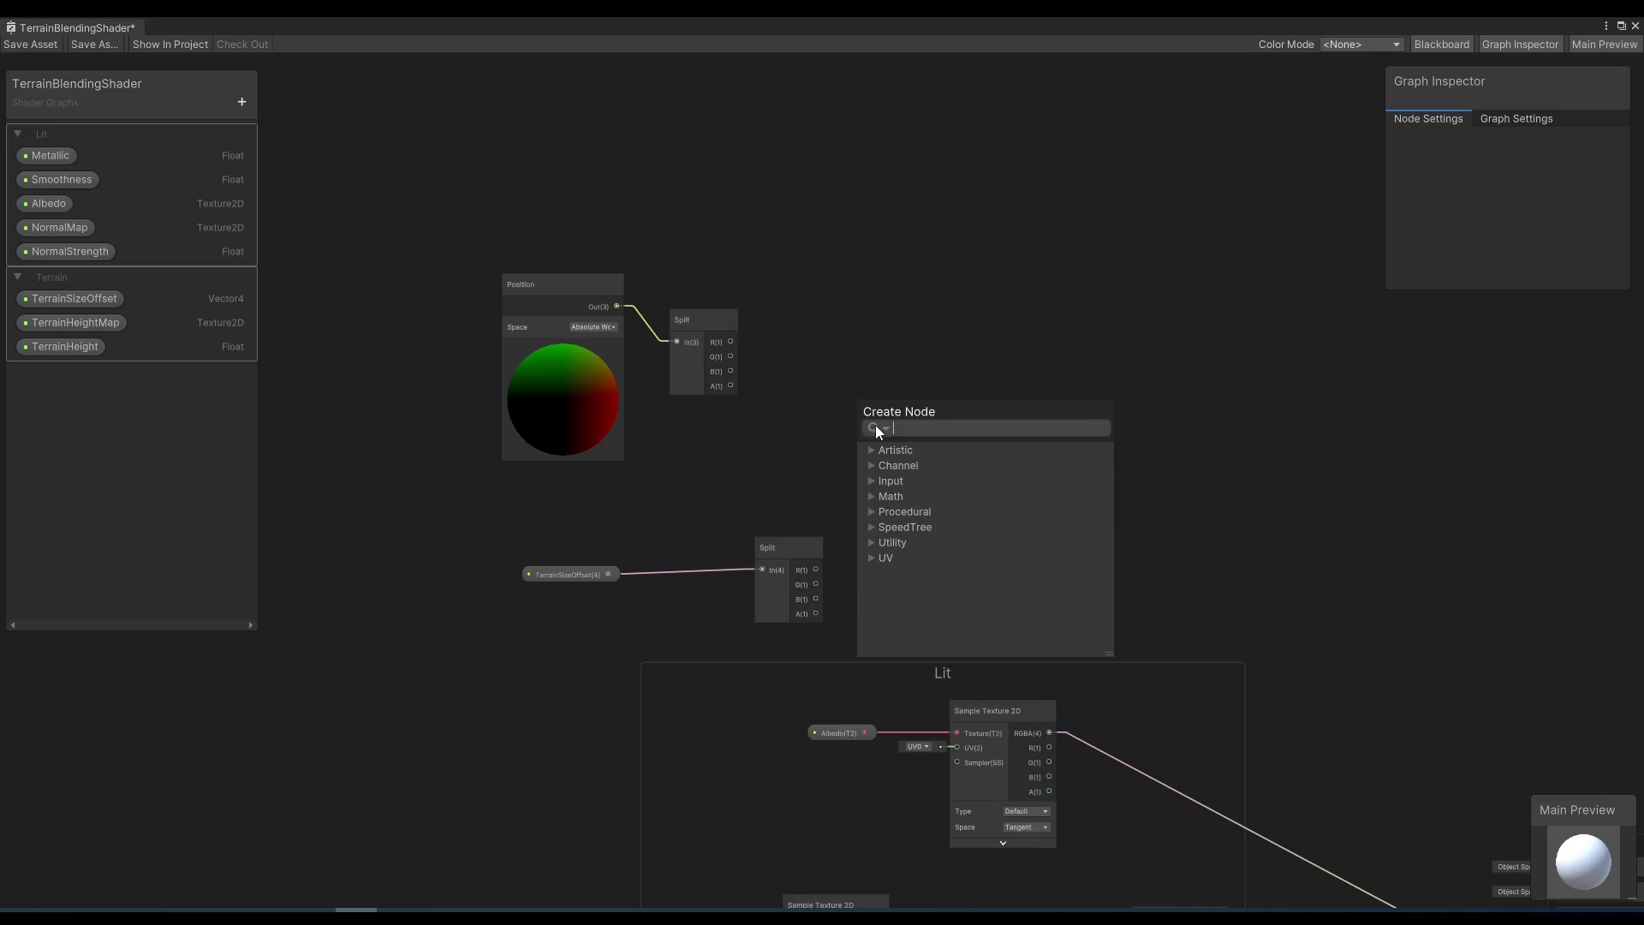
pyautogui.write('vector')
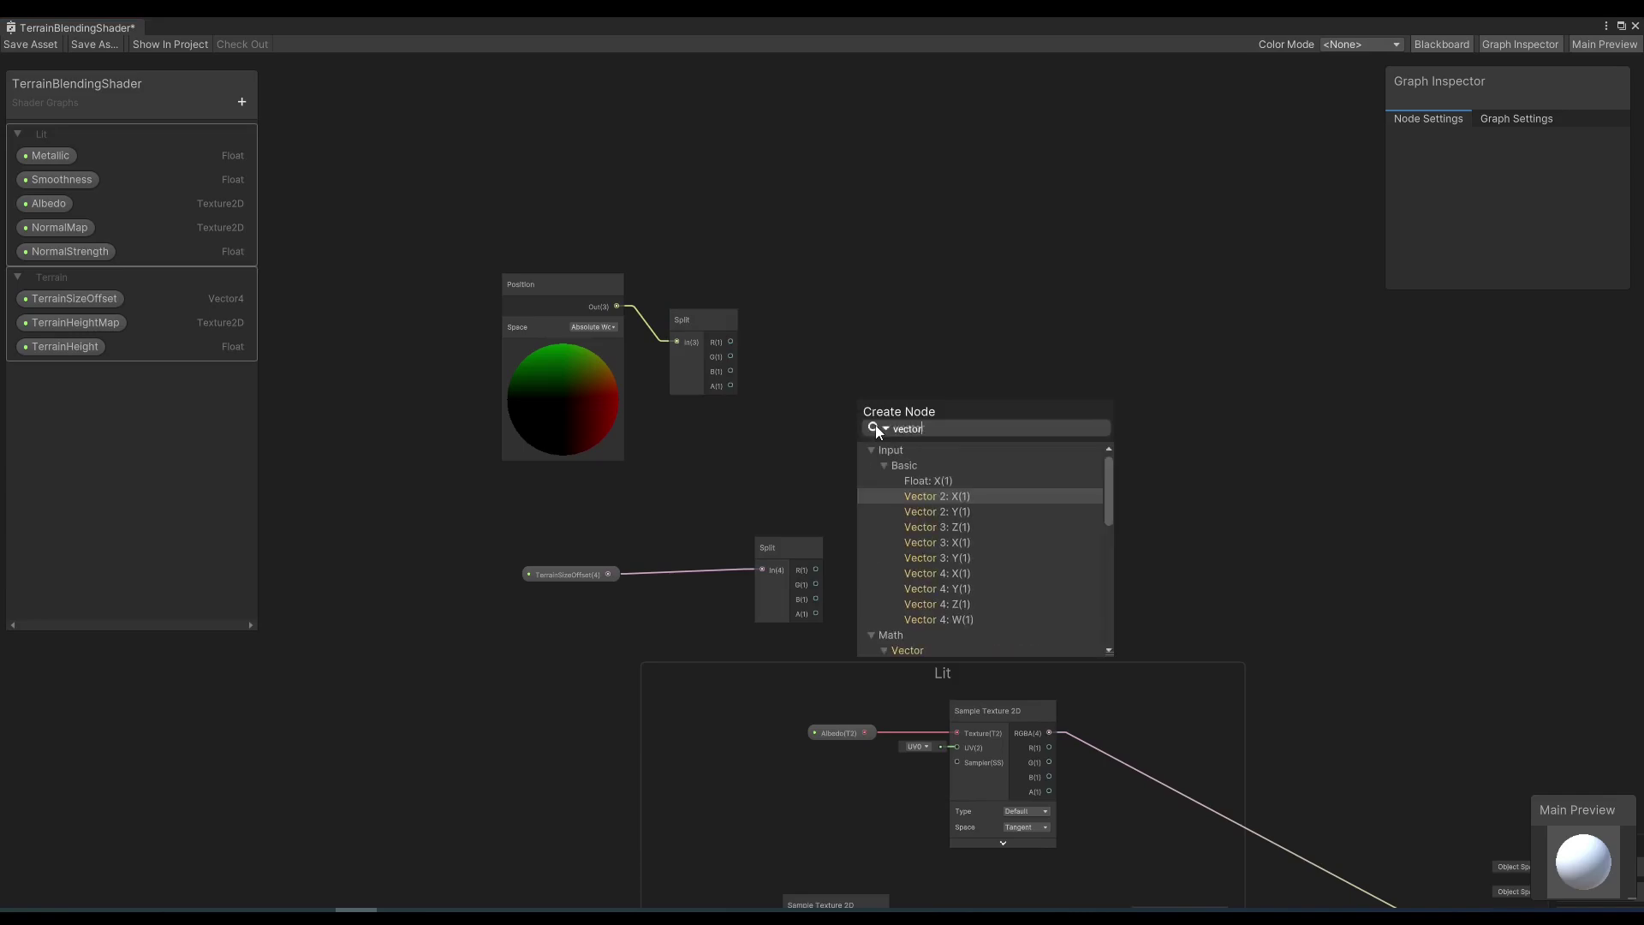
pyautogui.click(929, 496)
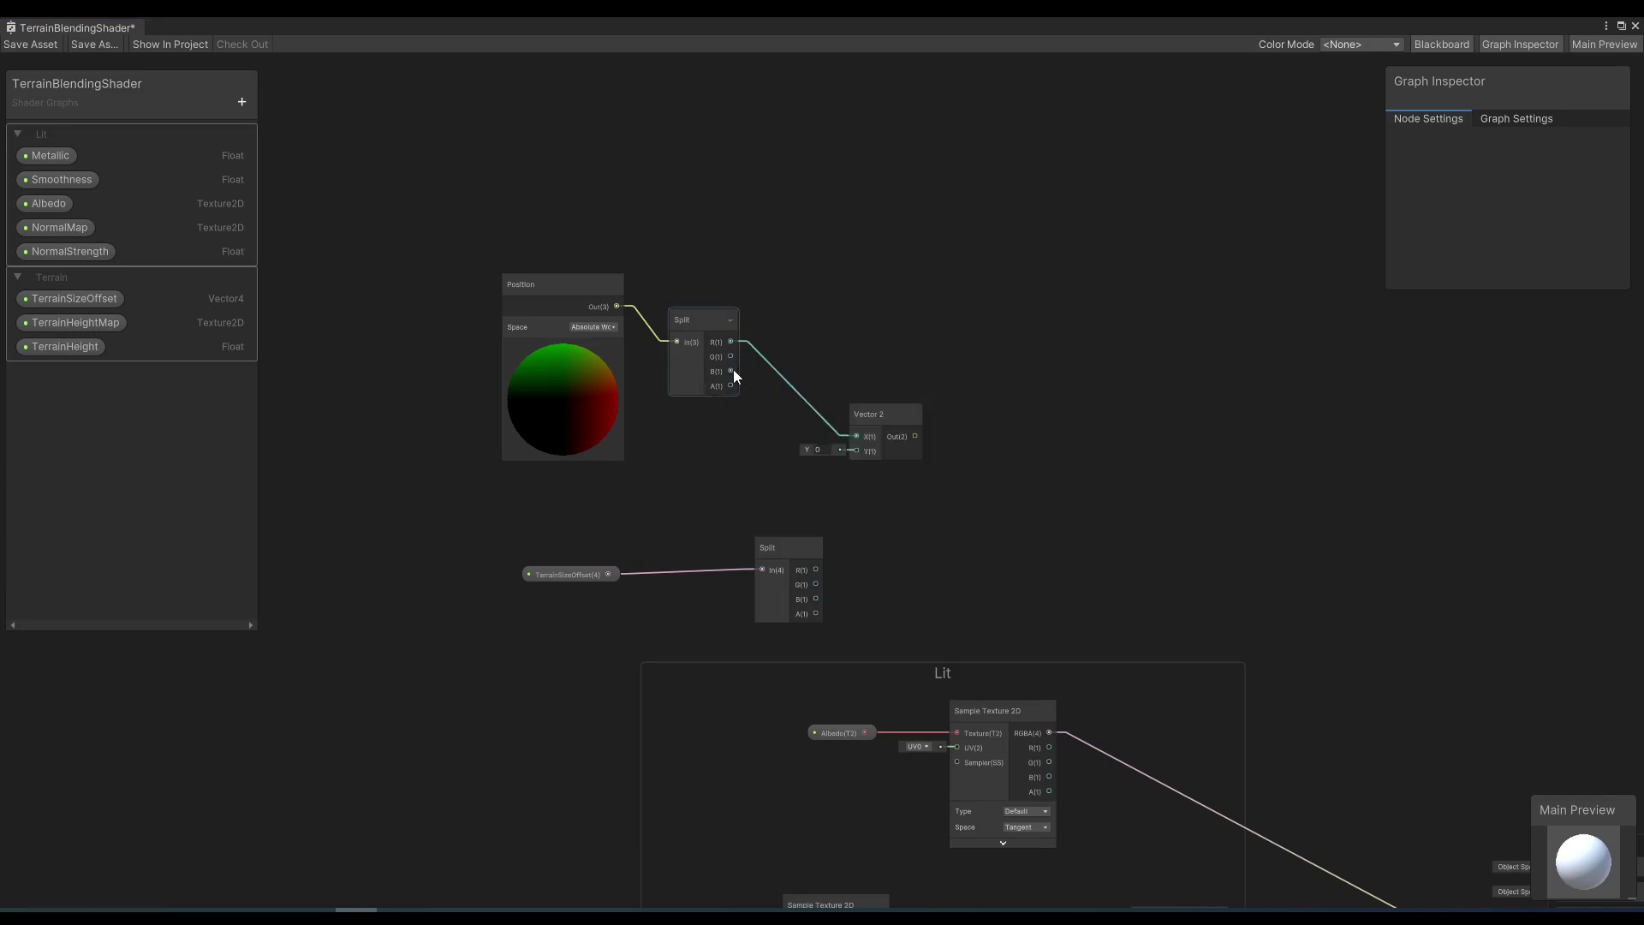
pyautogui.moveTo(733, 371); pyautogui.dragTo(868, 380)
pyautogui.click(841, 356)
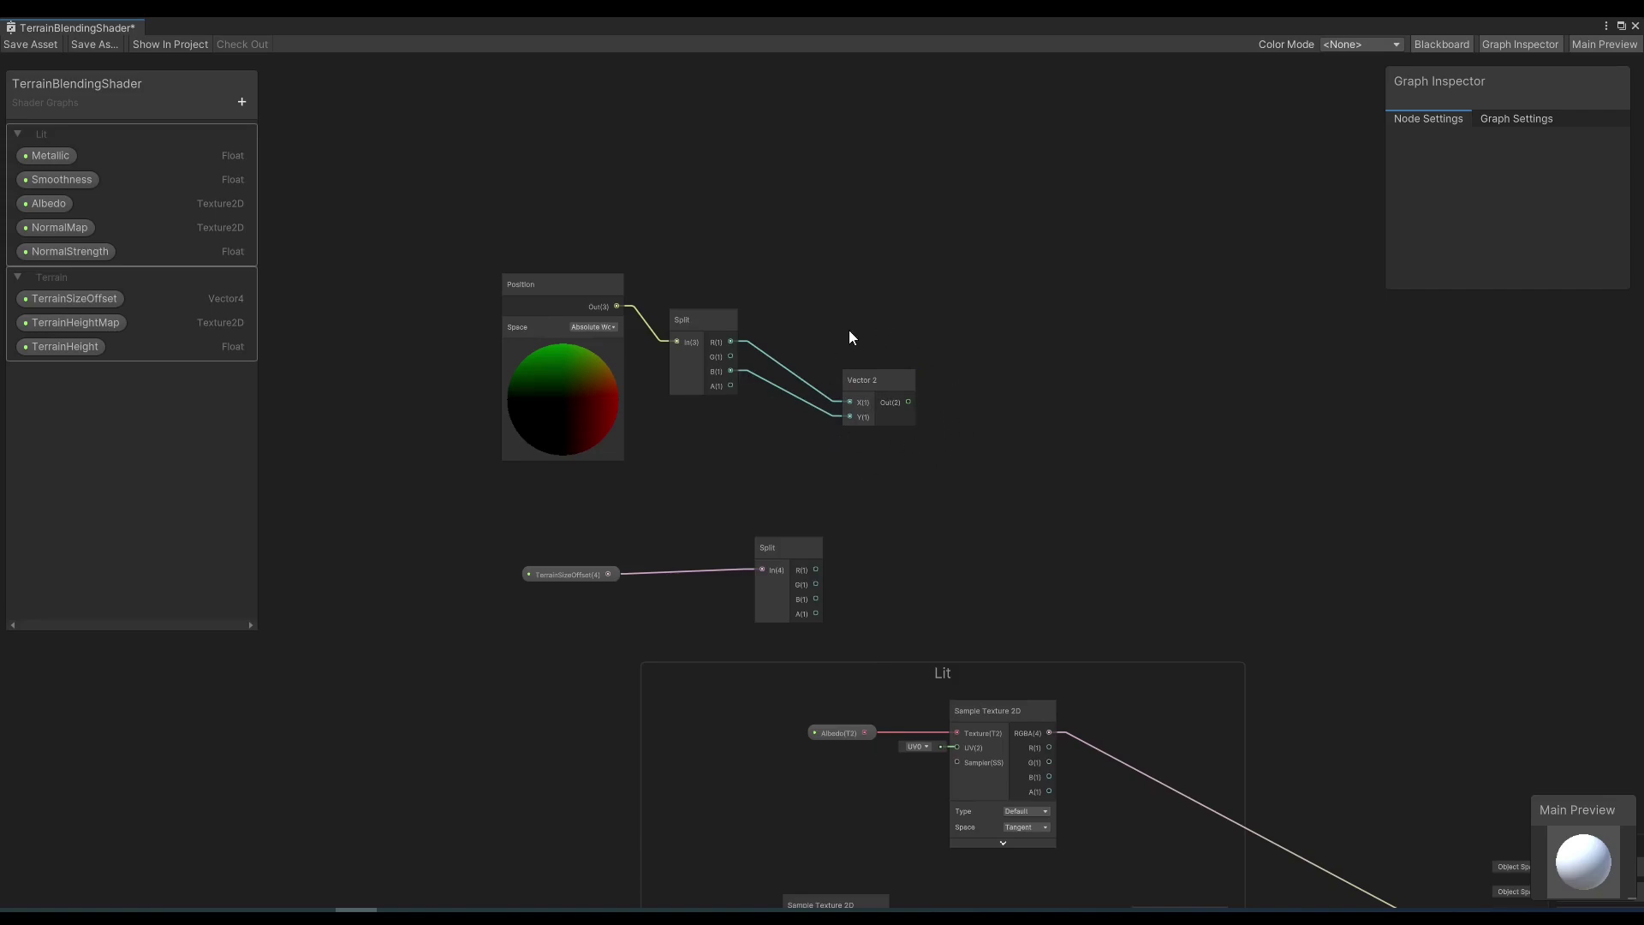
# Build two Vector 2 nodes from the offset Split: R,G and B,A.
pyautogui.moveTo(850, 331); pyautogui.dragTo(765, 299, button='middle')
pyautogui.press('space')
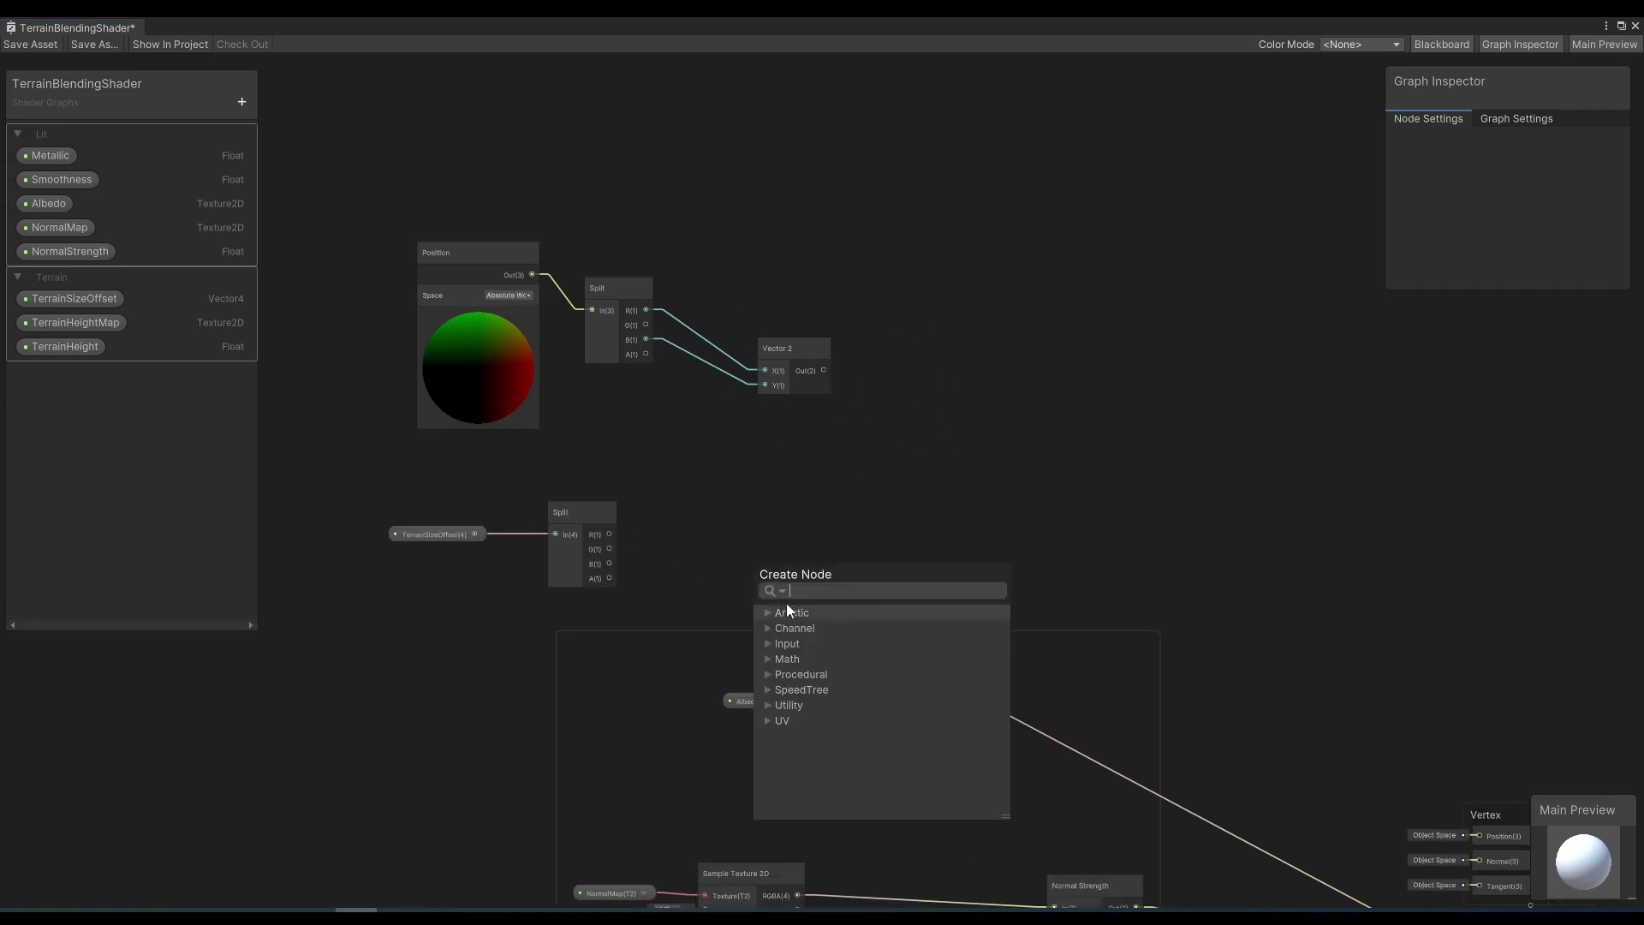
pyautogui.write('vector2')
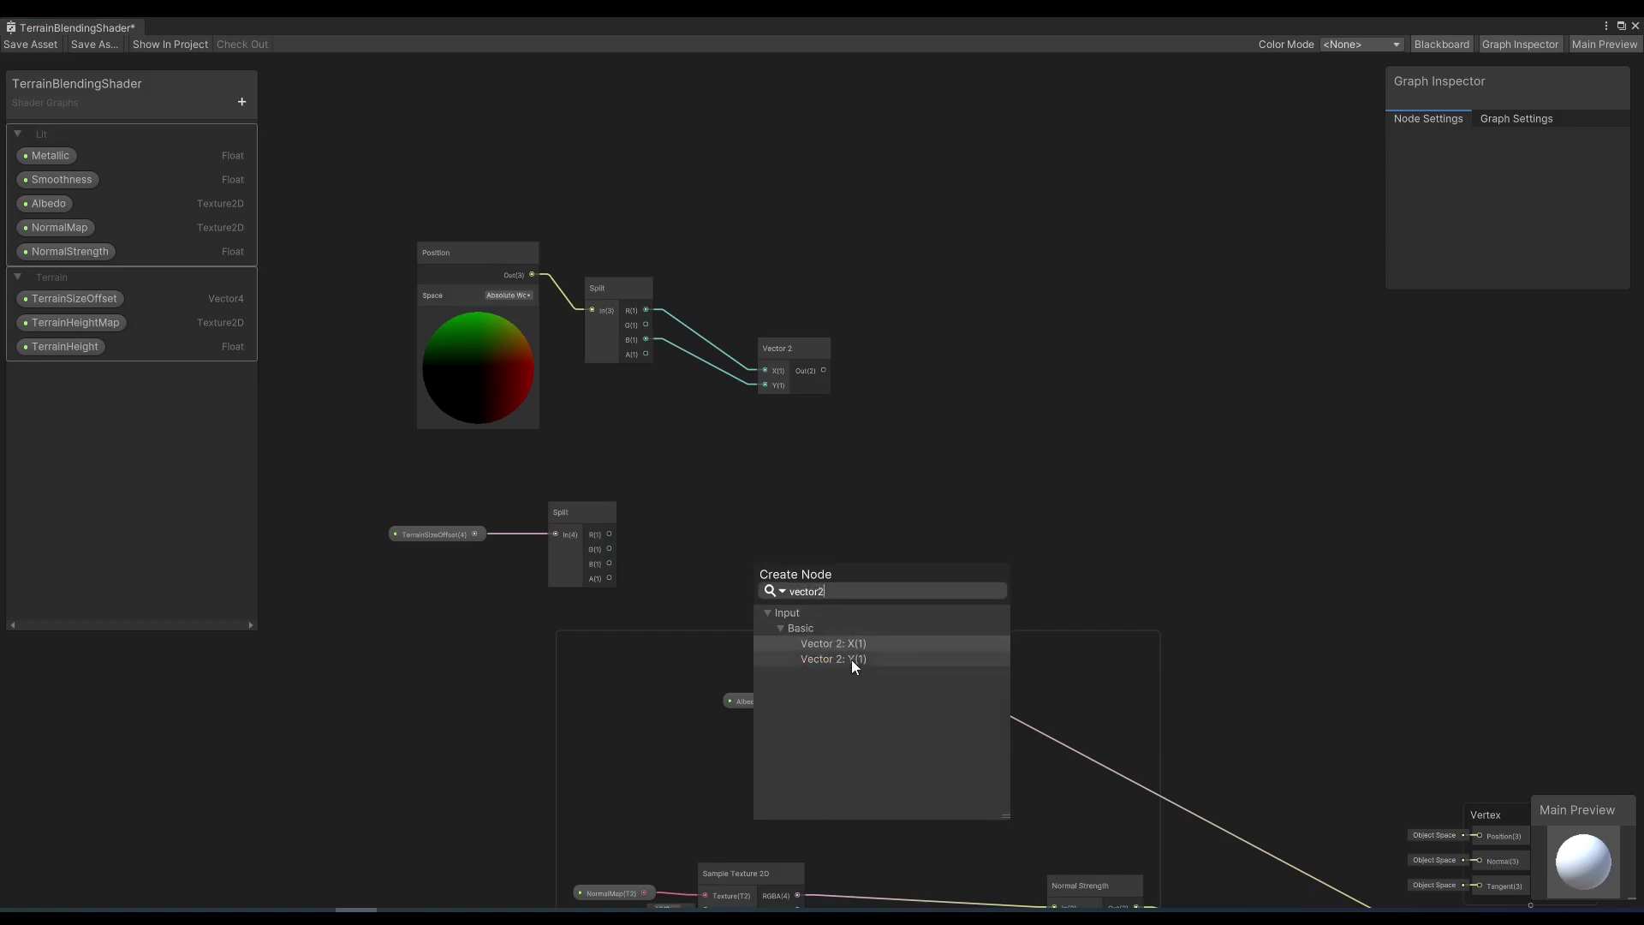
pyautogui.click(840, 644)
pyautogui.moveTo(611, 549); pyautogui.dragTo(758, 615)
pyautogui.moveTo(779, 576); pyautogui.dragTo(776, 552)
pyautogui.moveTo(611, 564); pyautogui.dragTo(741, 476)
pyautogui.write('vector')
pyautogui.click(818, 553)
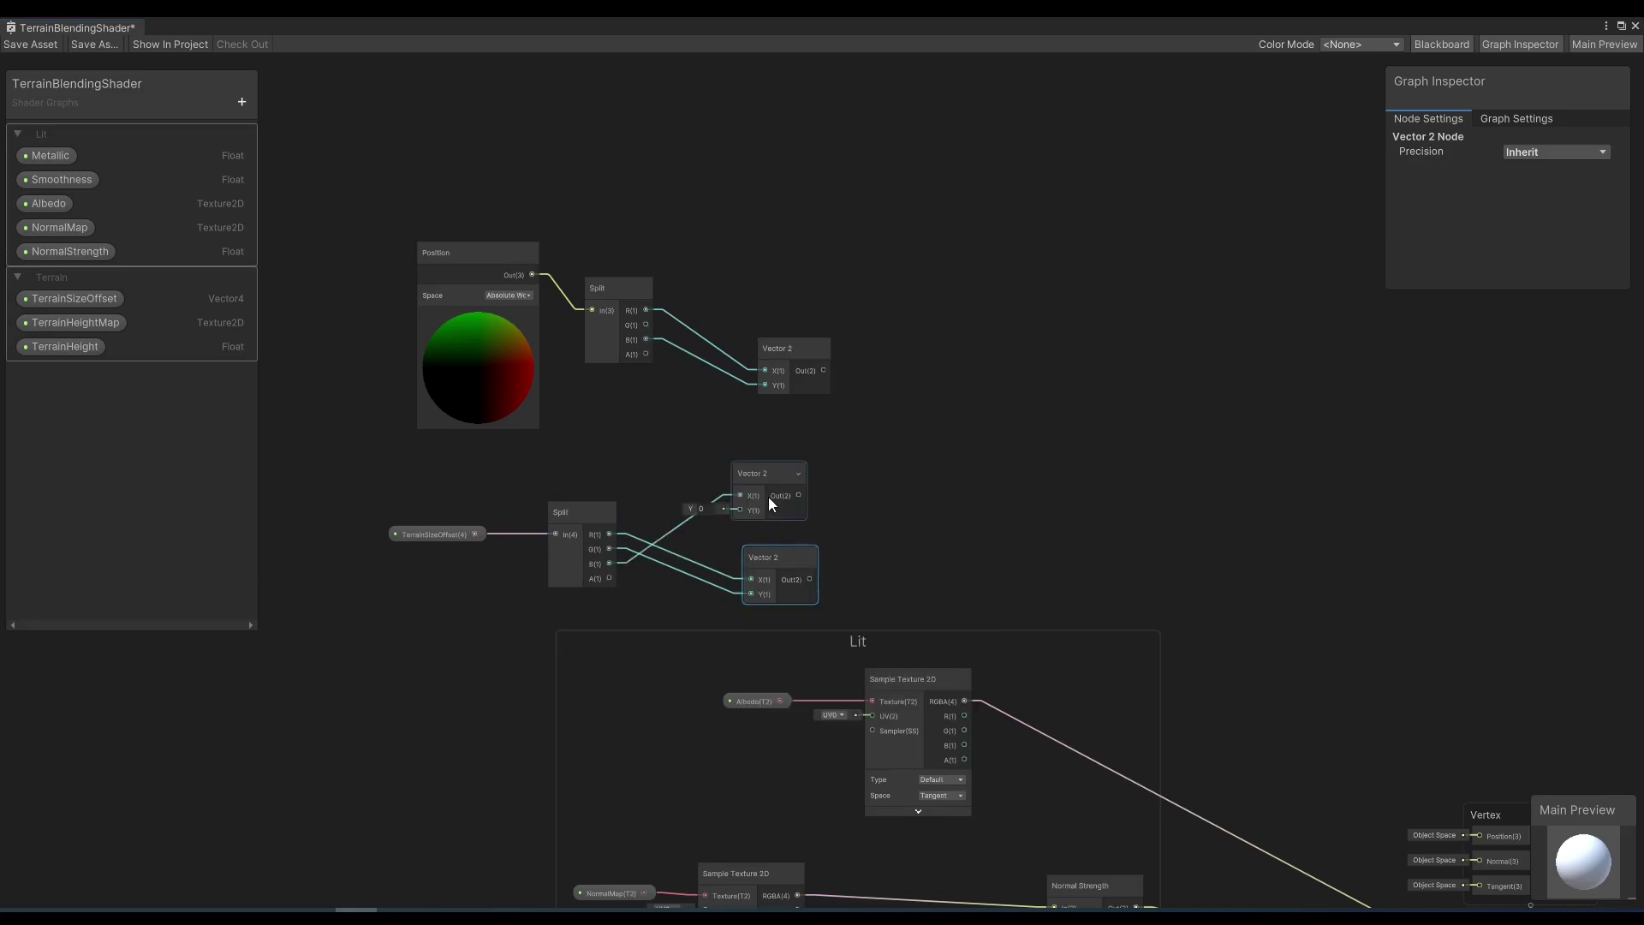
pyautogui.moveTo(620, 572); pyautogui.dragTo(782, 468)
pyautogui.click(936, 437)
# Add a Subtract node taking the position Vector 2 minus the offset's R,G Vector 2.
pyautogui.press('space')
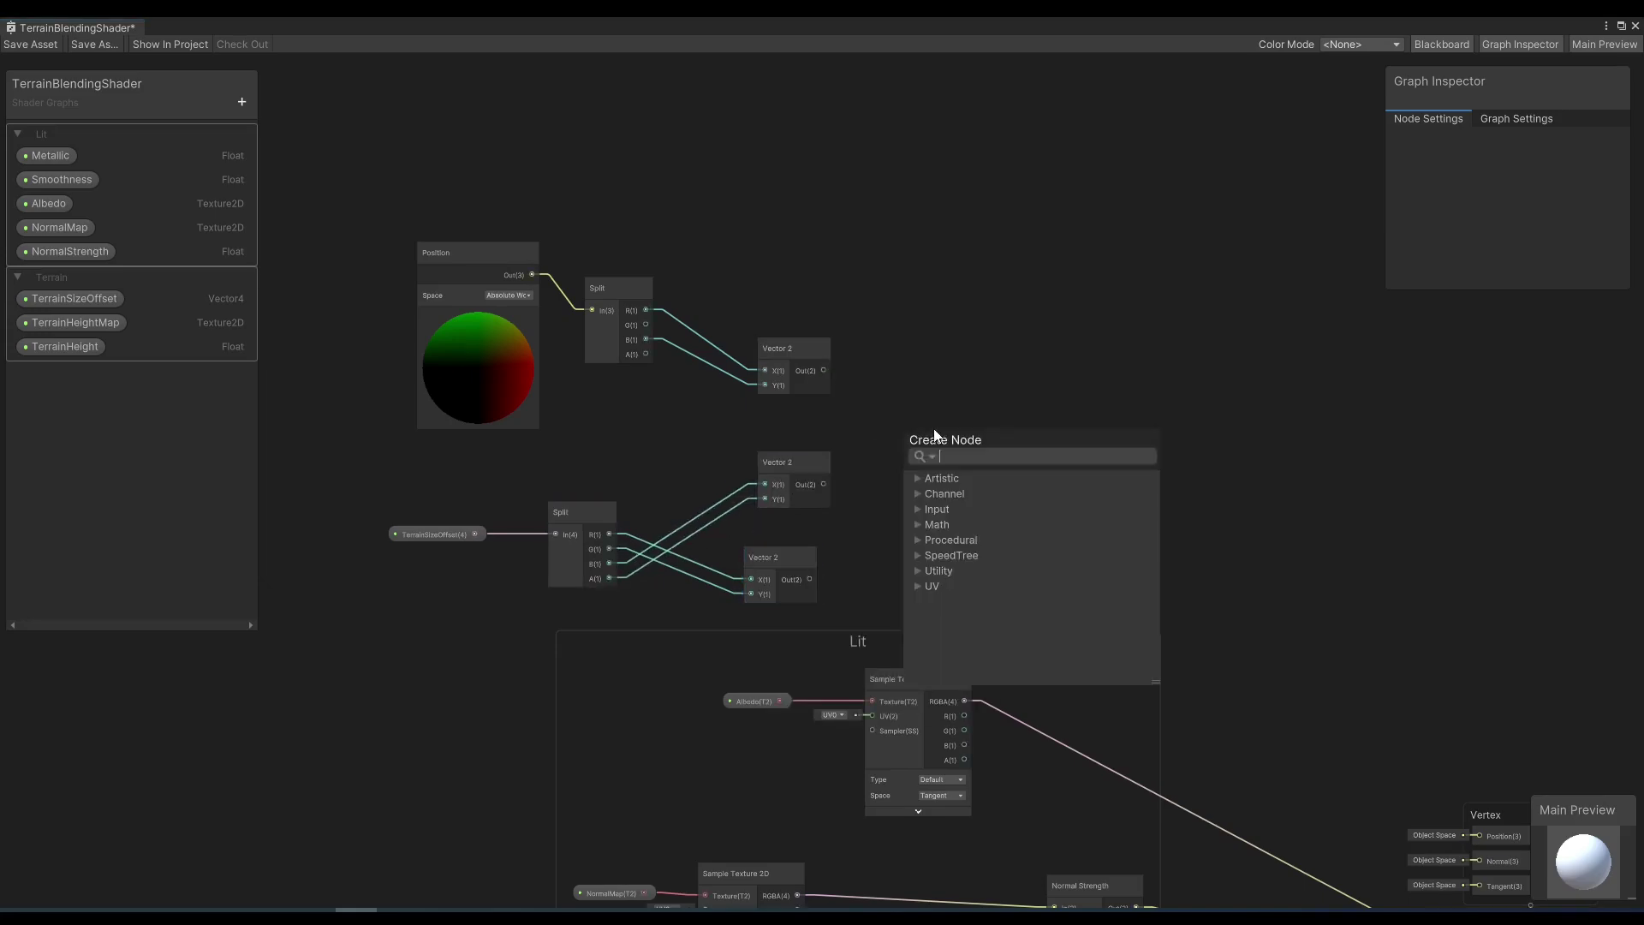
pyautogui.write('subtrac')
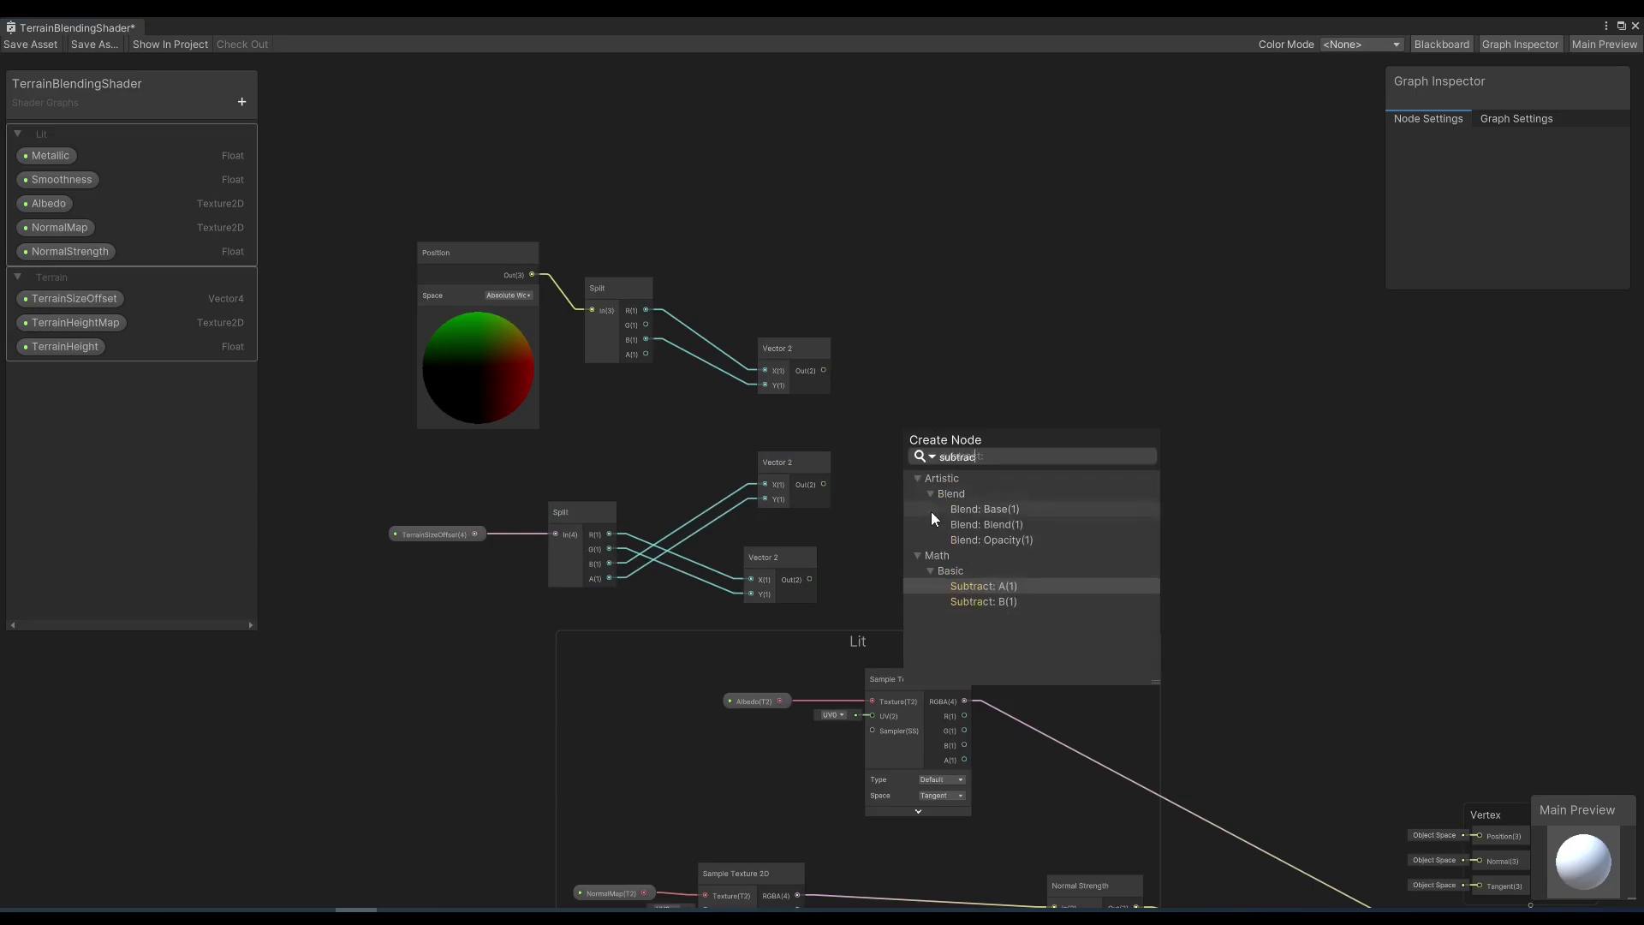
pyautogui.click(973, 586)
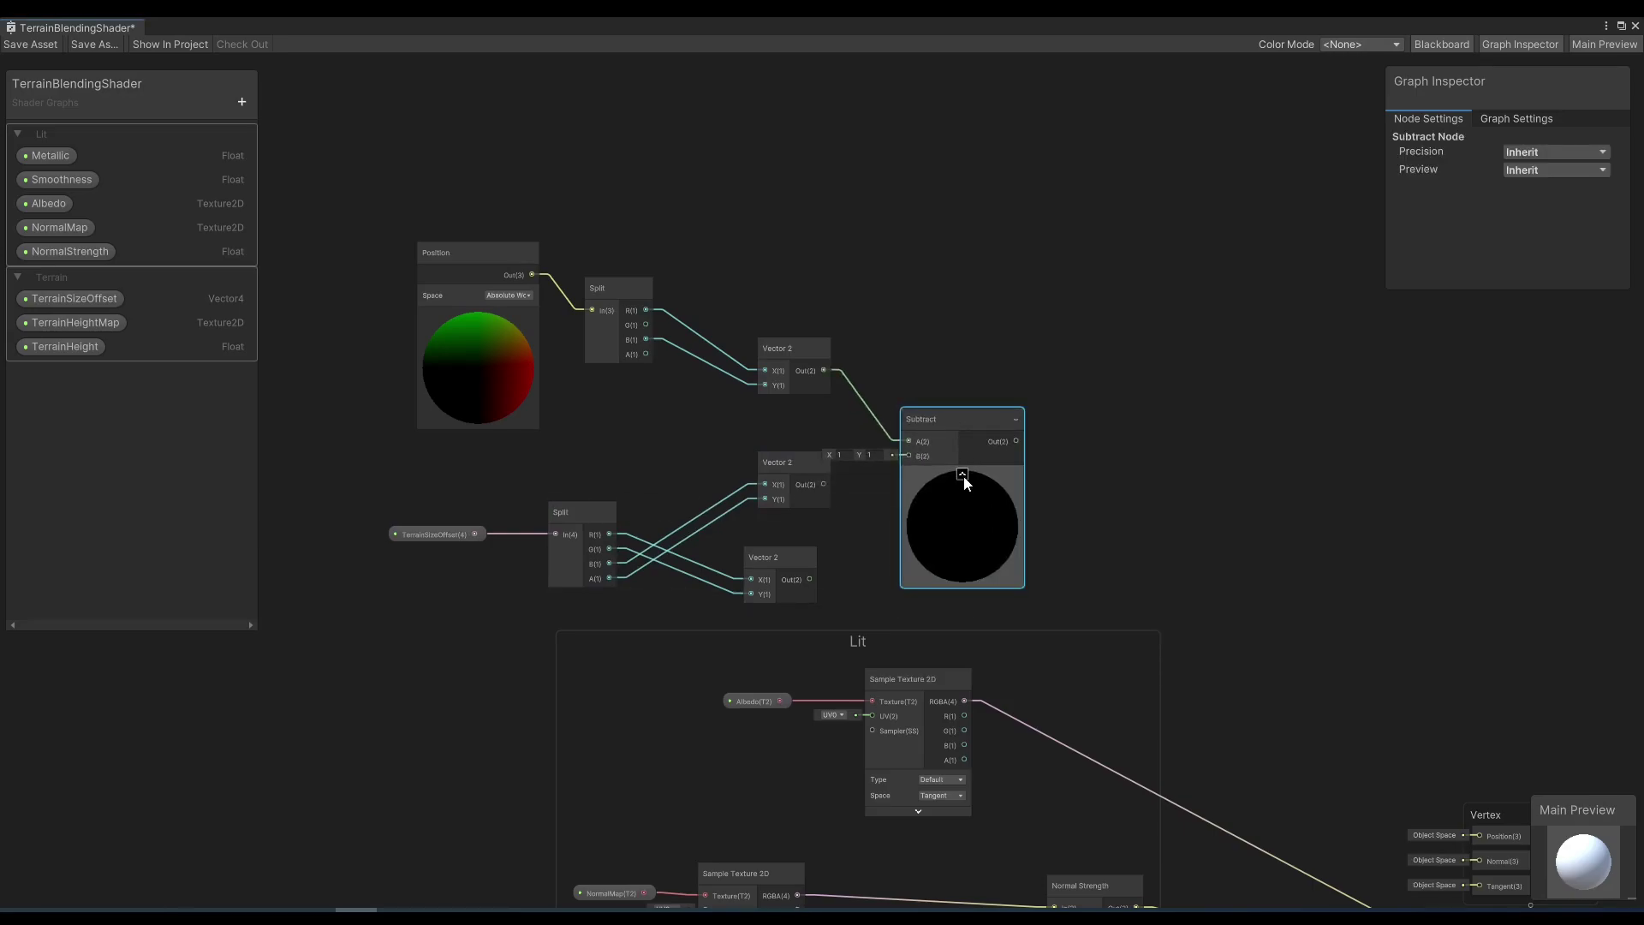
pyautogui.click(963, 480)
pyautogui.click(951, 367)
pyautogui.moveTo(823, 484); pyautogui.dragTo(907, 456)
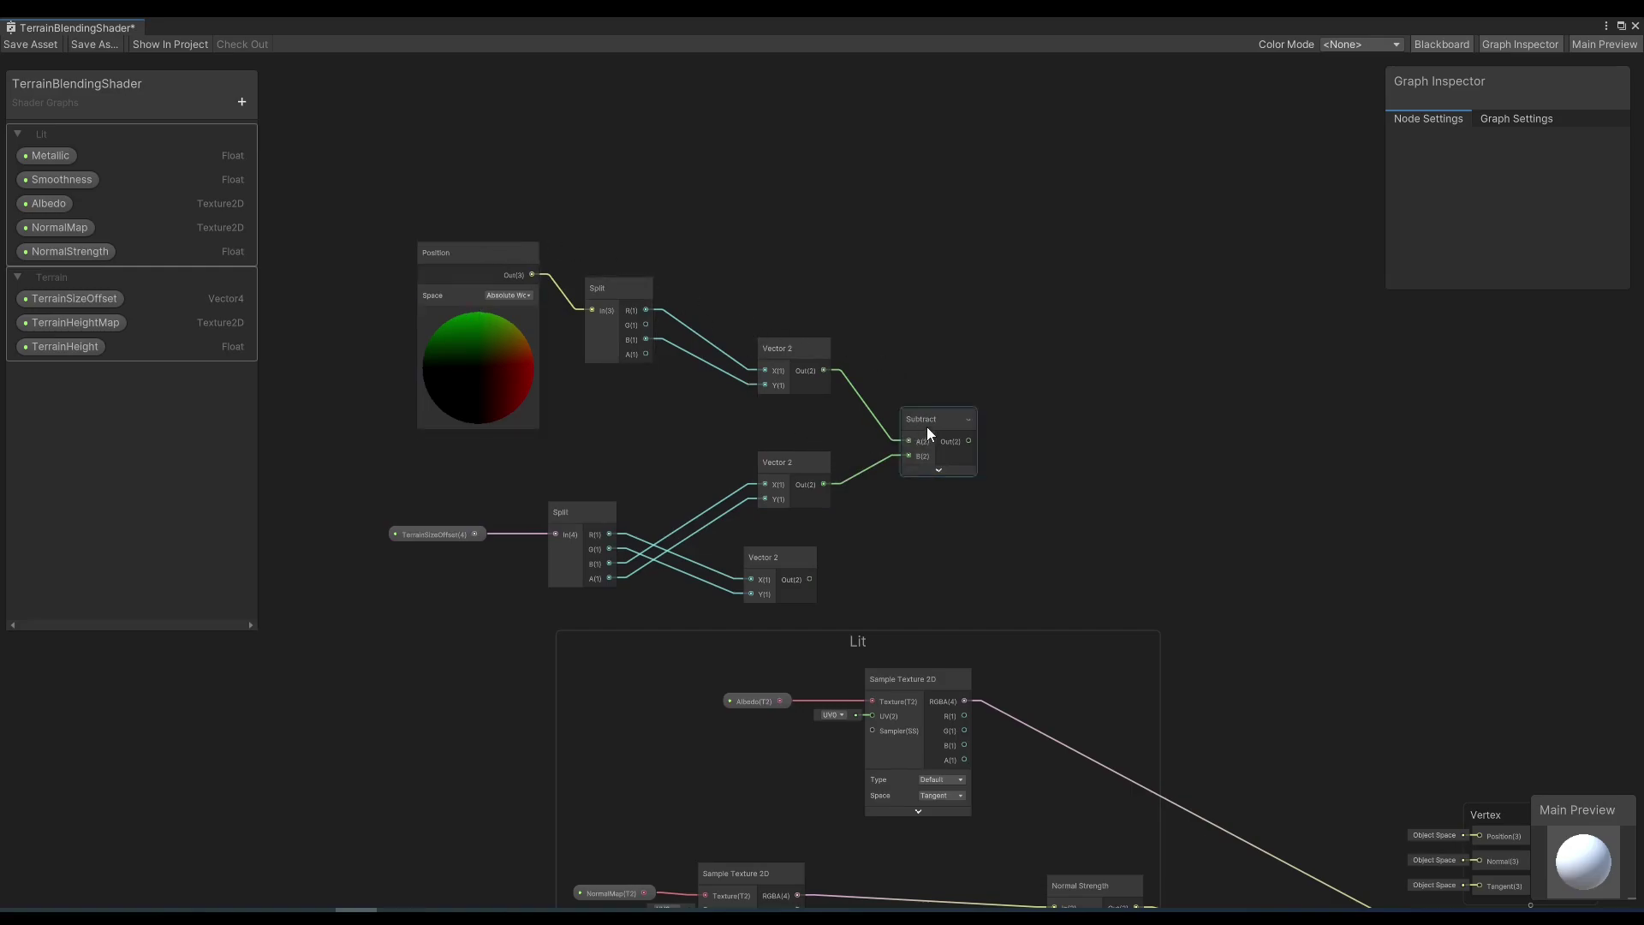
# Add a Divide node dividing the Subtract result by the lower B,A Vector 2.
pyautogui.scroll(2, 927, 426)
pyautogui.moveTo(927, 426); pyautogui.dragTo(760, 439, button='middle')
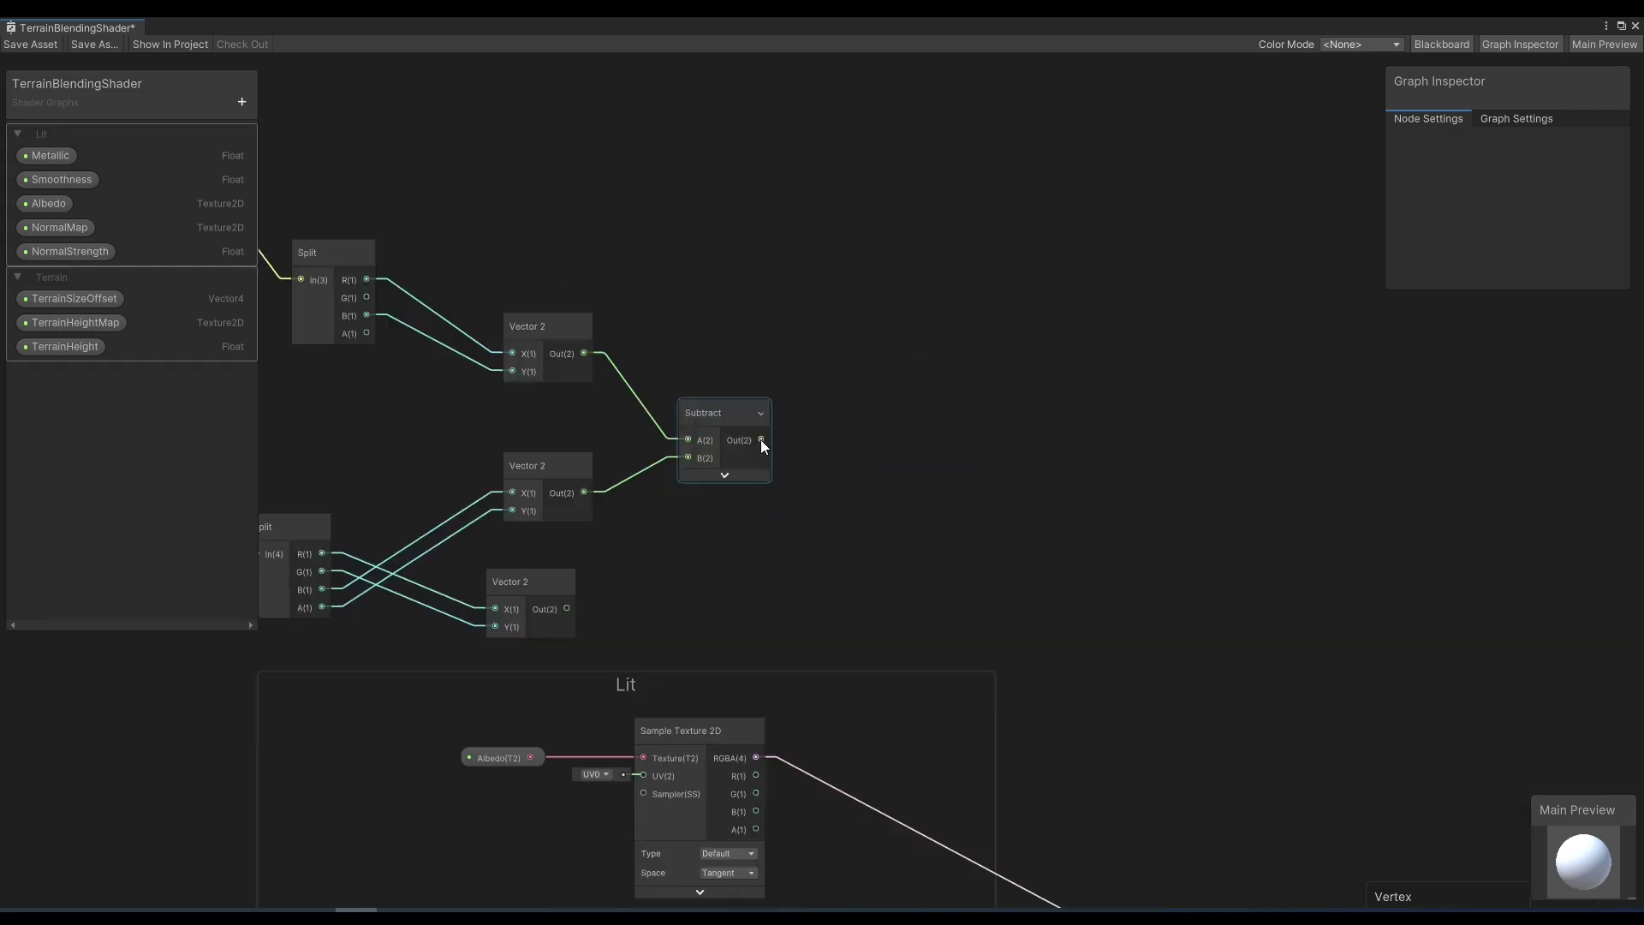
pyautogui.press('space')
pyautogui.write('divide')
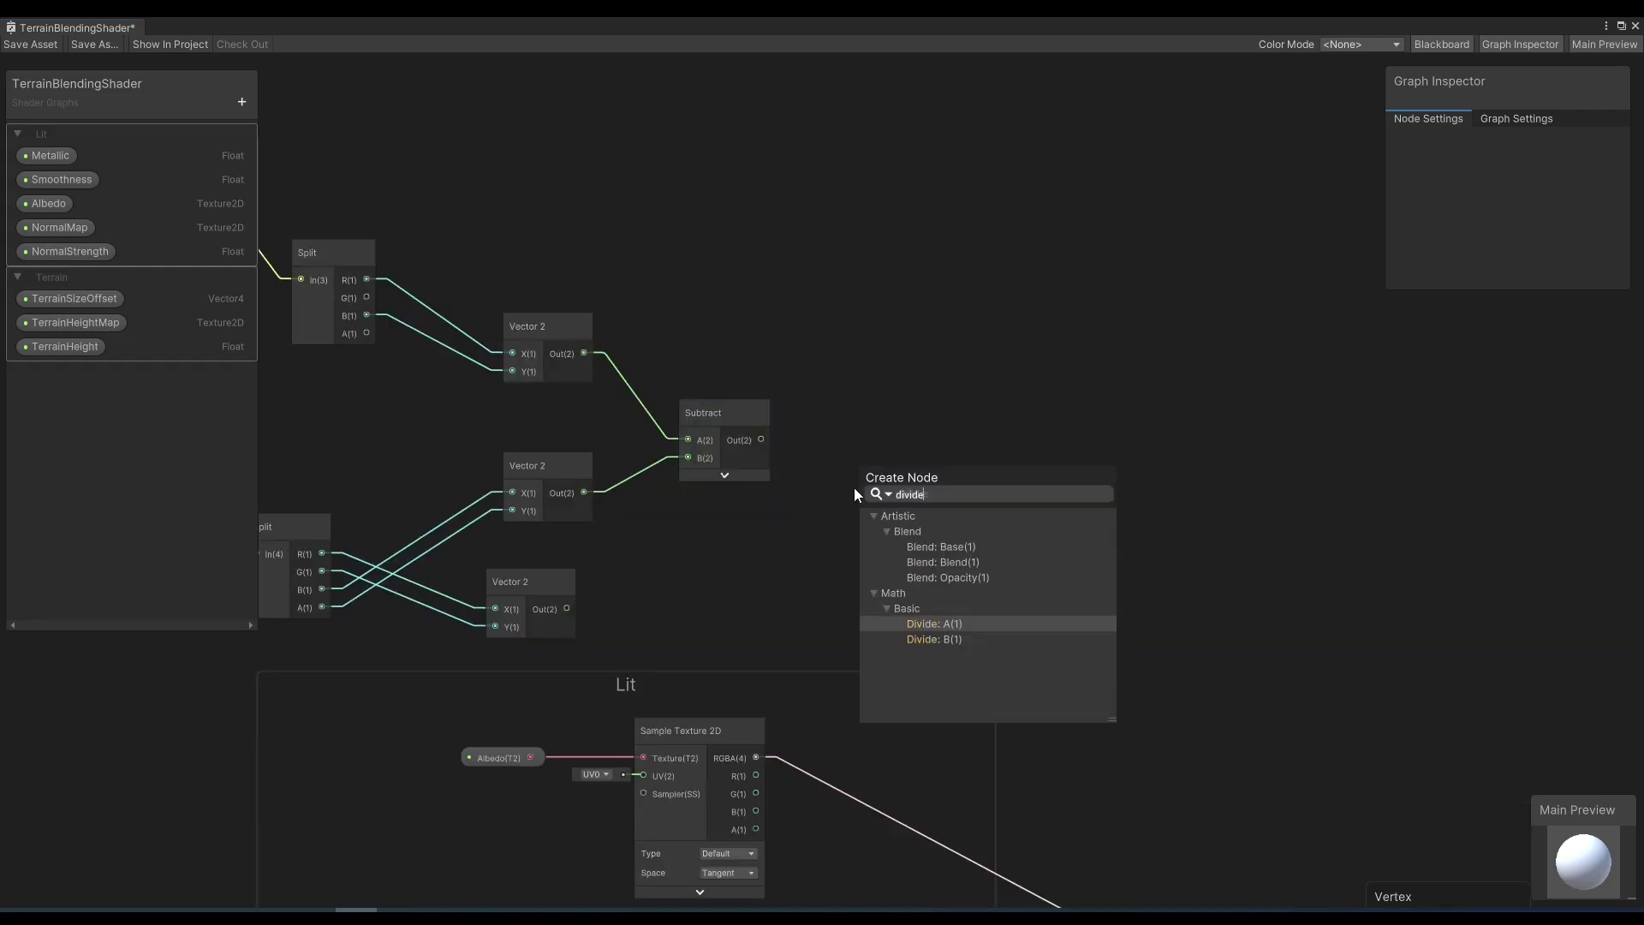
pyautogui.click(923, 624)
pyautogui.click(925, 543)
pyautogui.moveTo(902, 490); pyautogui.dragTo(920, 483)
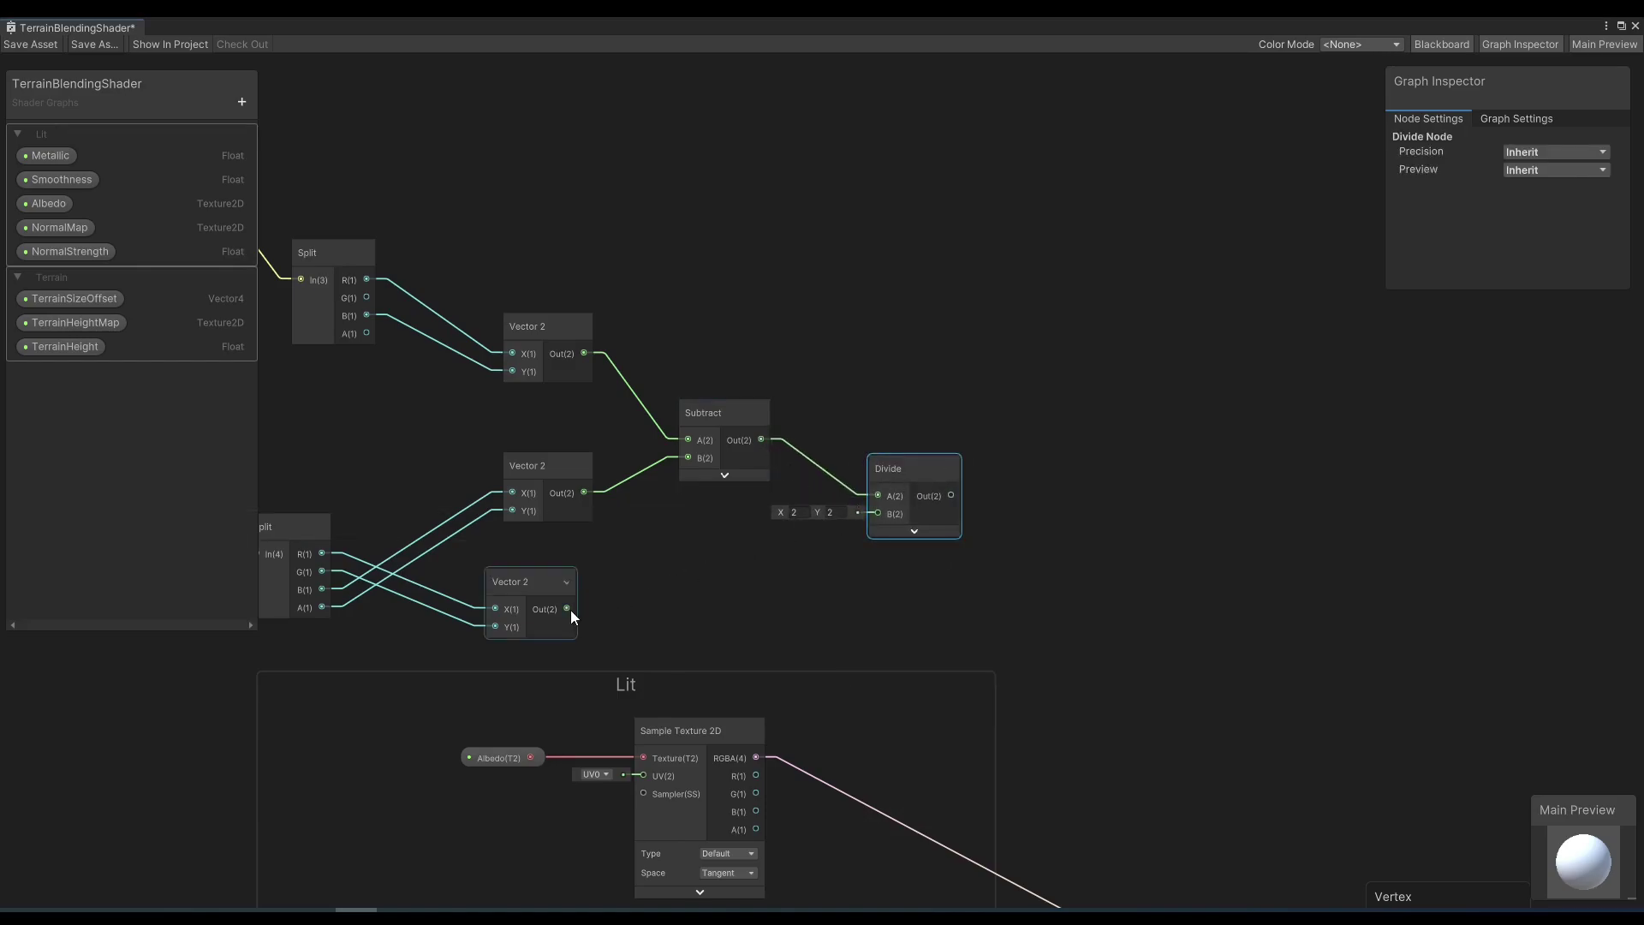
pyautogui.moveTo(567, 608); pyautogui.dragTo(878, 518)
pyautogui.click(976, 517)
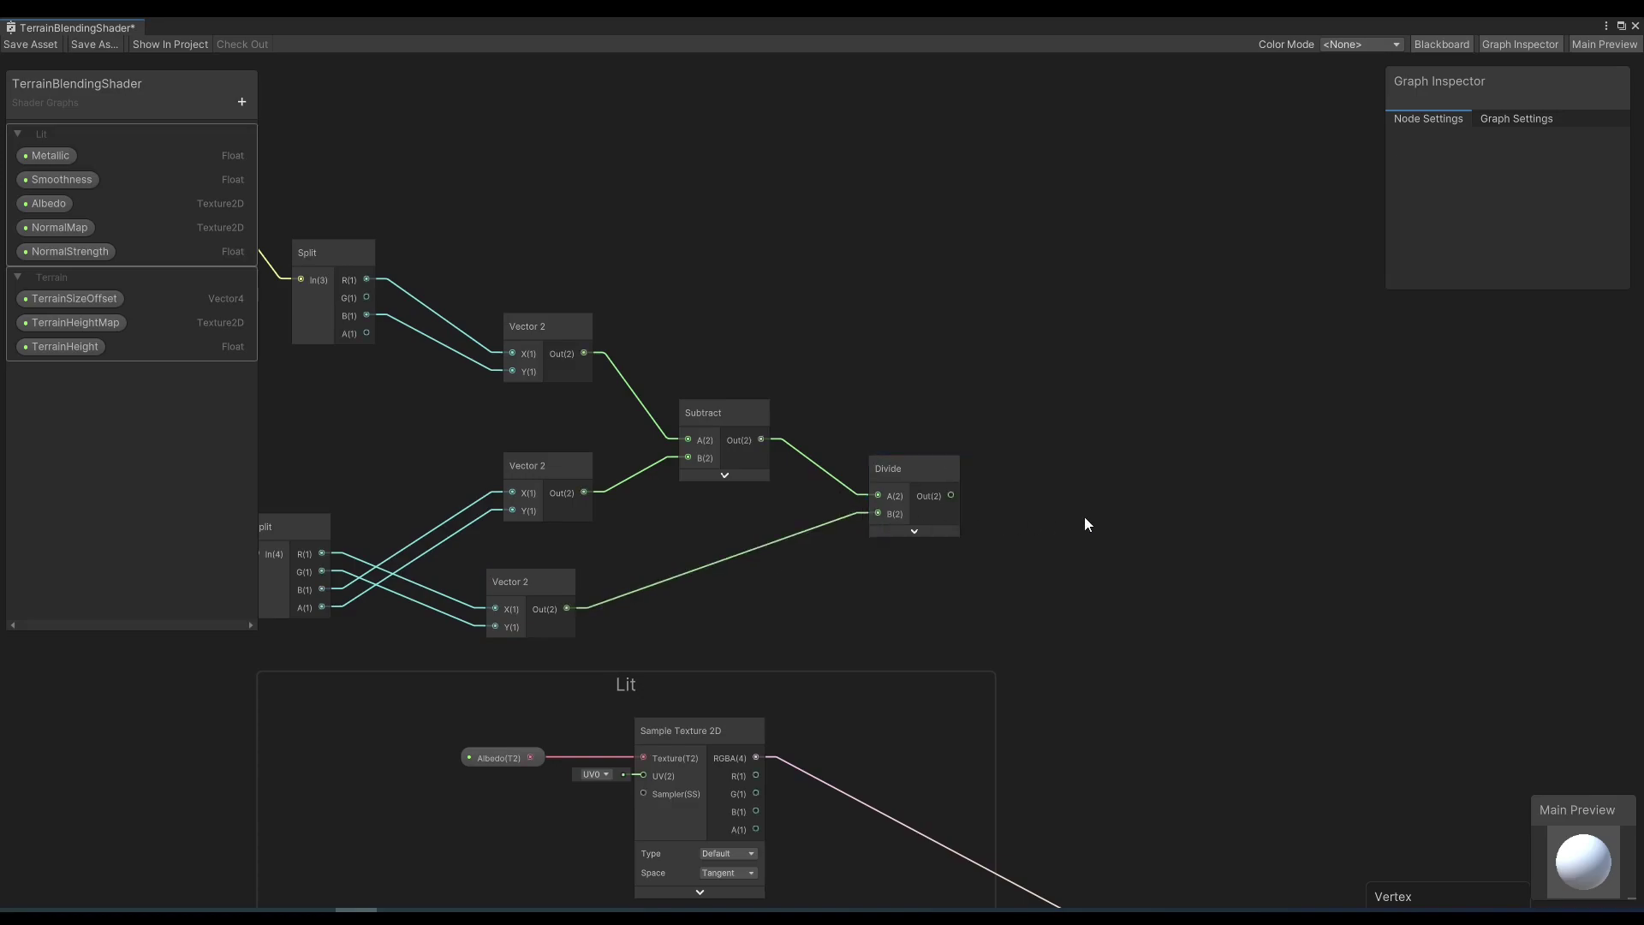
pyautogui.moveTo(1084, 517); pyautogui.dragTo(976, 503, button='middle')
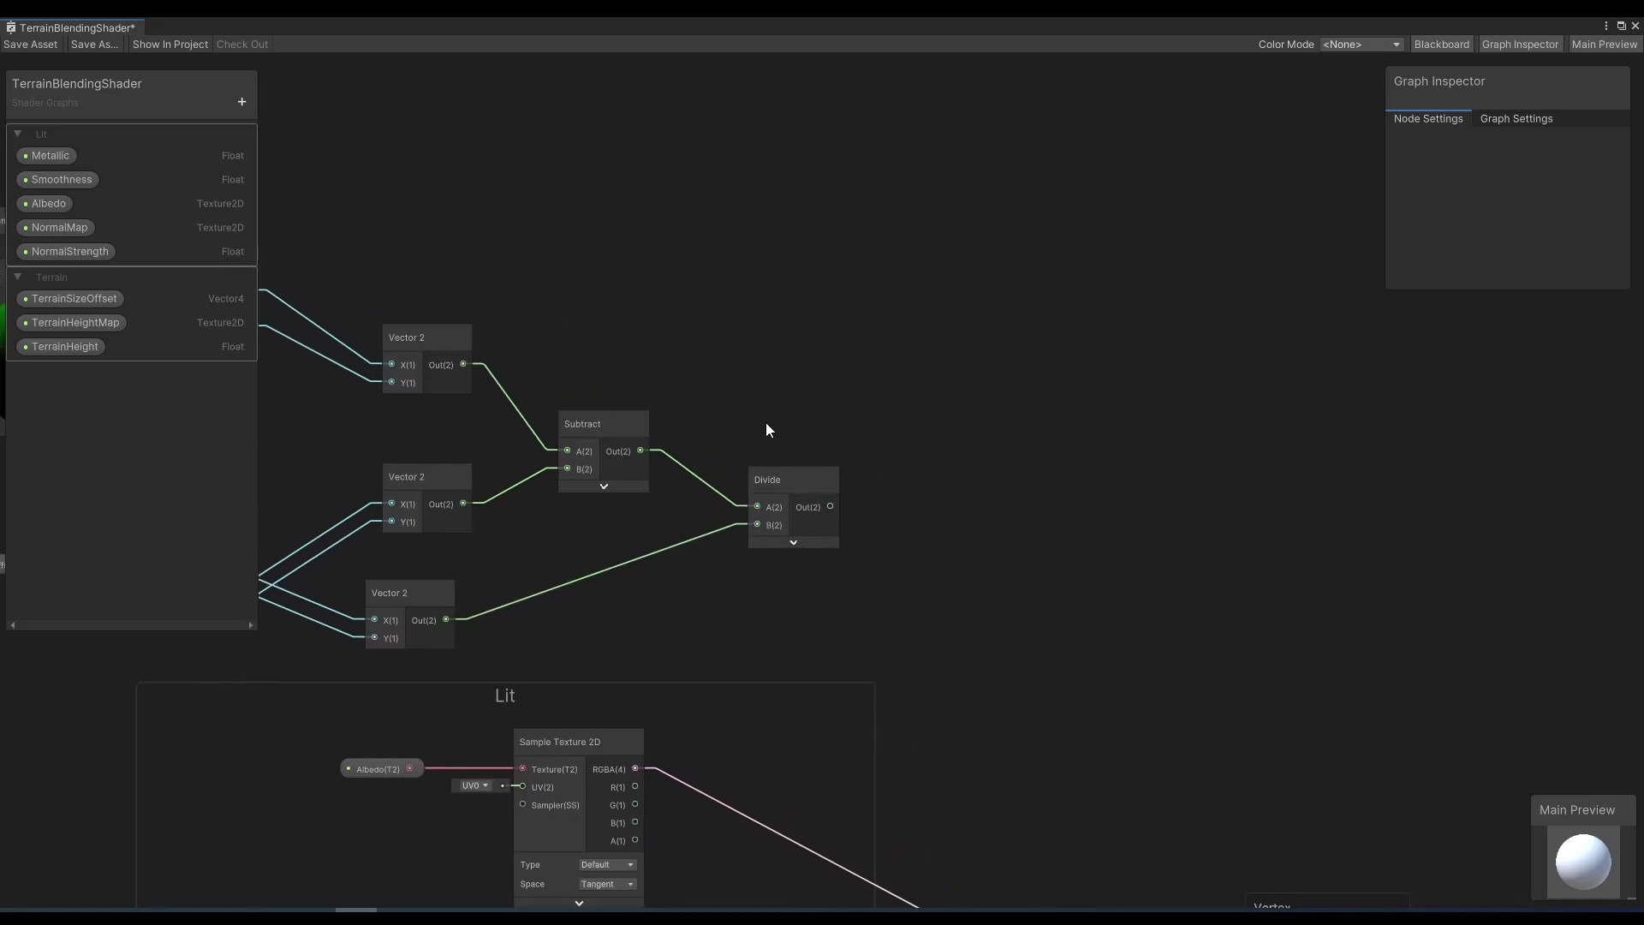
# Sample TerrainHeightMap with a Sample Texture 2D node using the divided coordinates as UV.
pyautogui.moveTo(765, 423); pyautogui.dragTo(665, 397, button='middle')
pyautogui.rightClick(876, 398)
pyautogui.click(882, 408)
pyautogui.write('s')
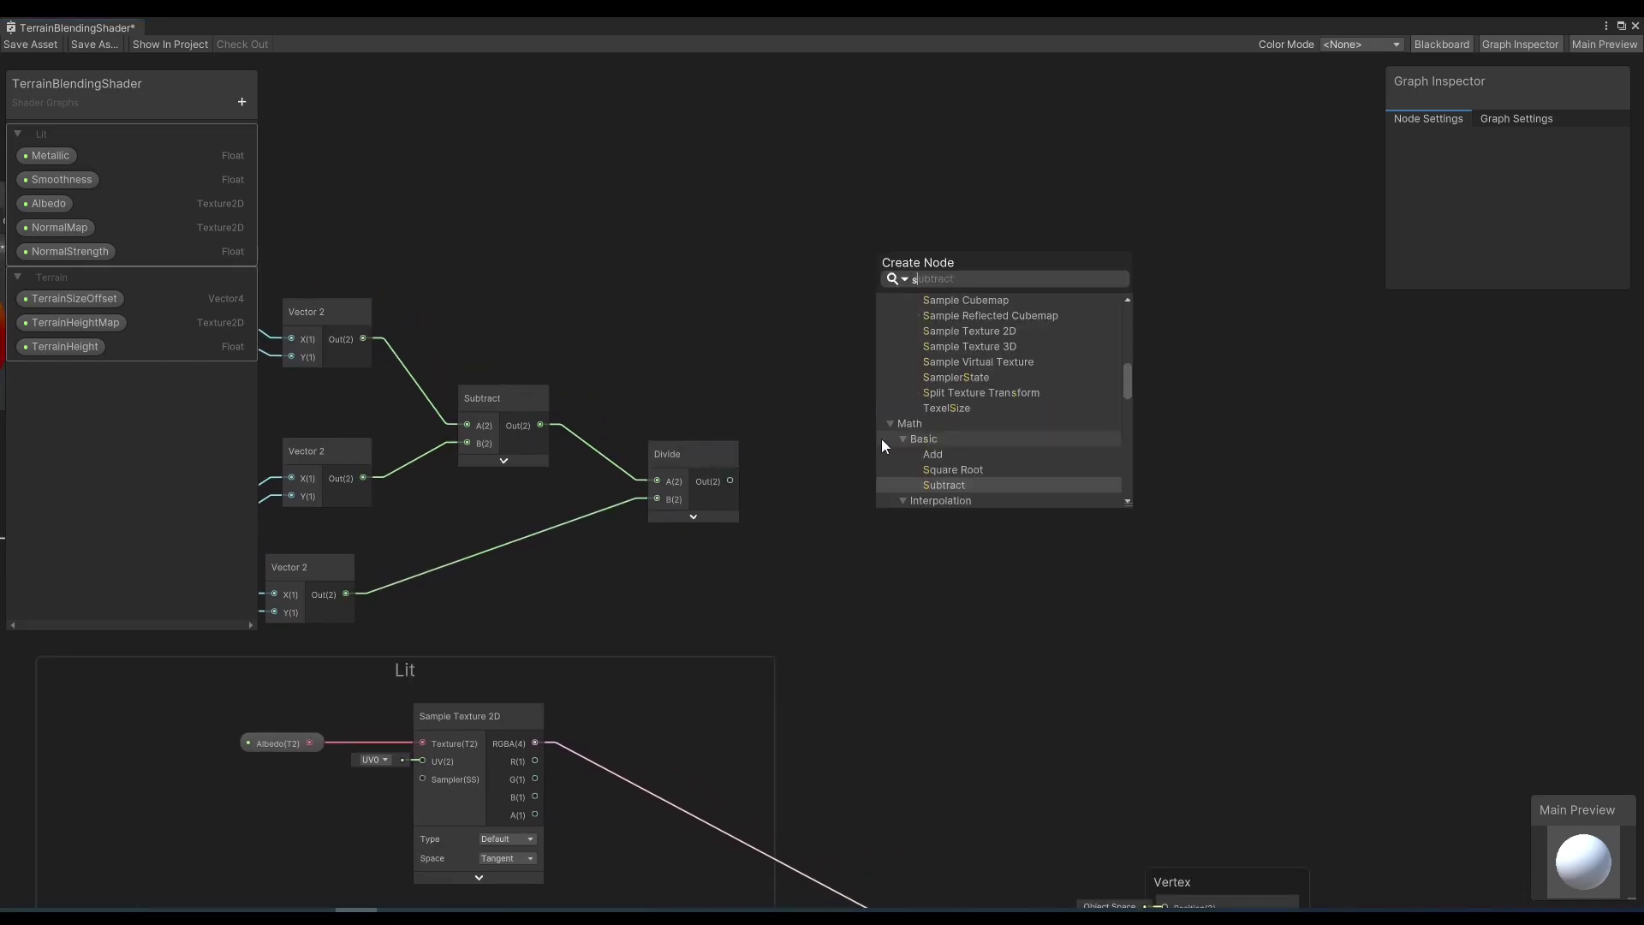
pyautogui.write('ample')
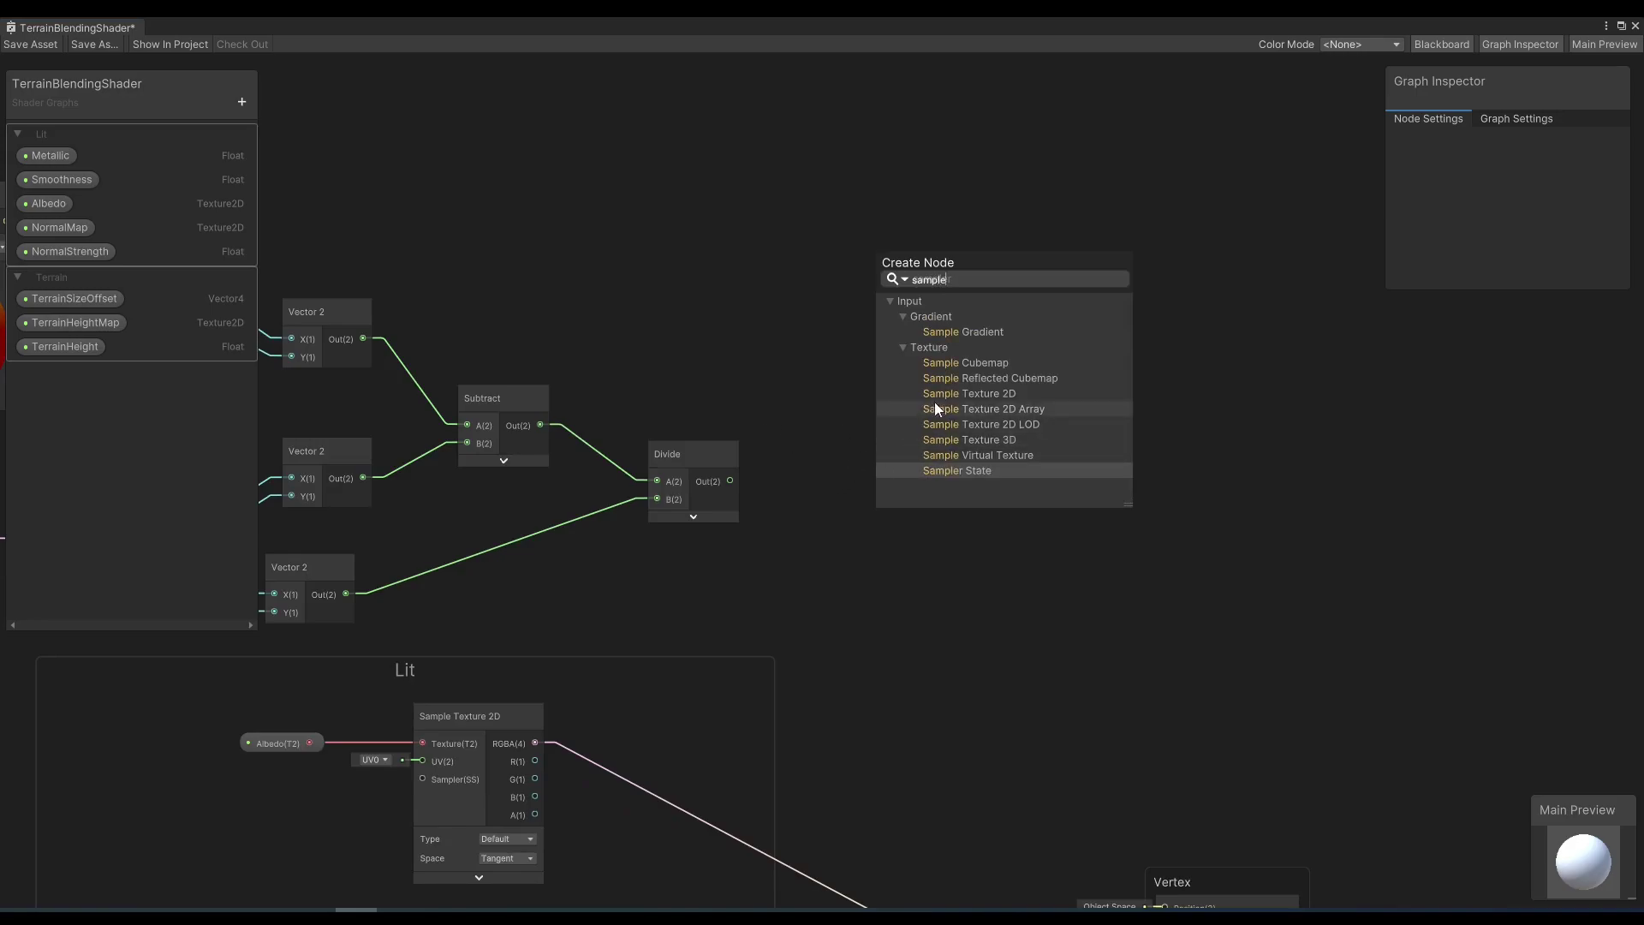
pyautogui.click(935, 394)
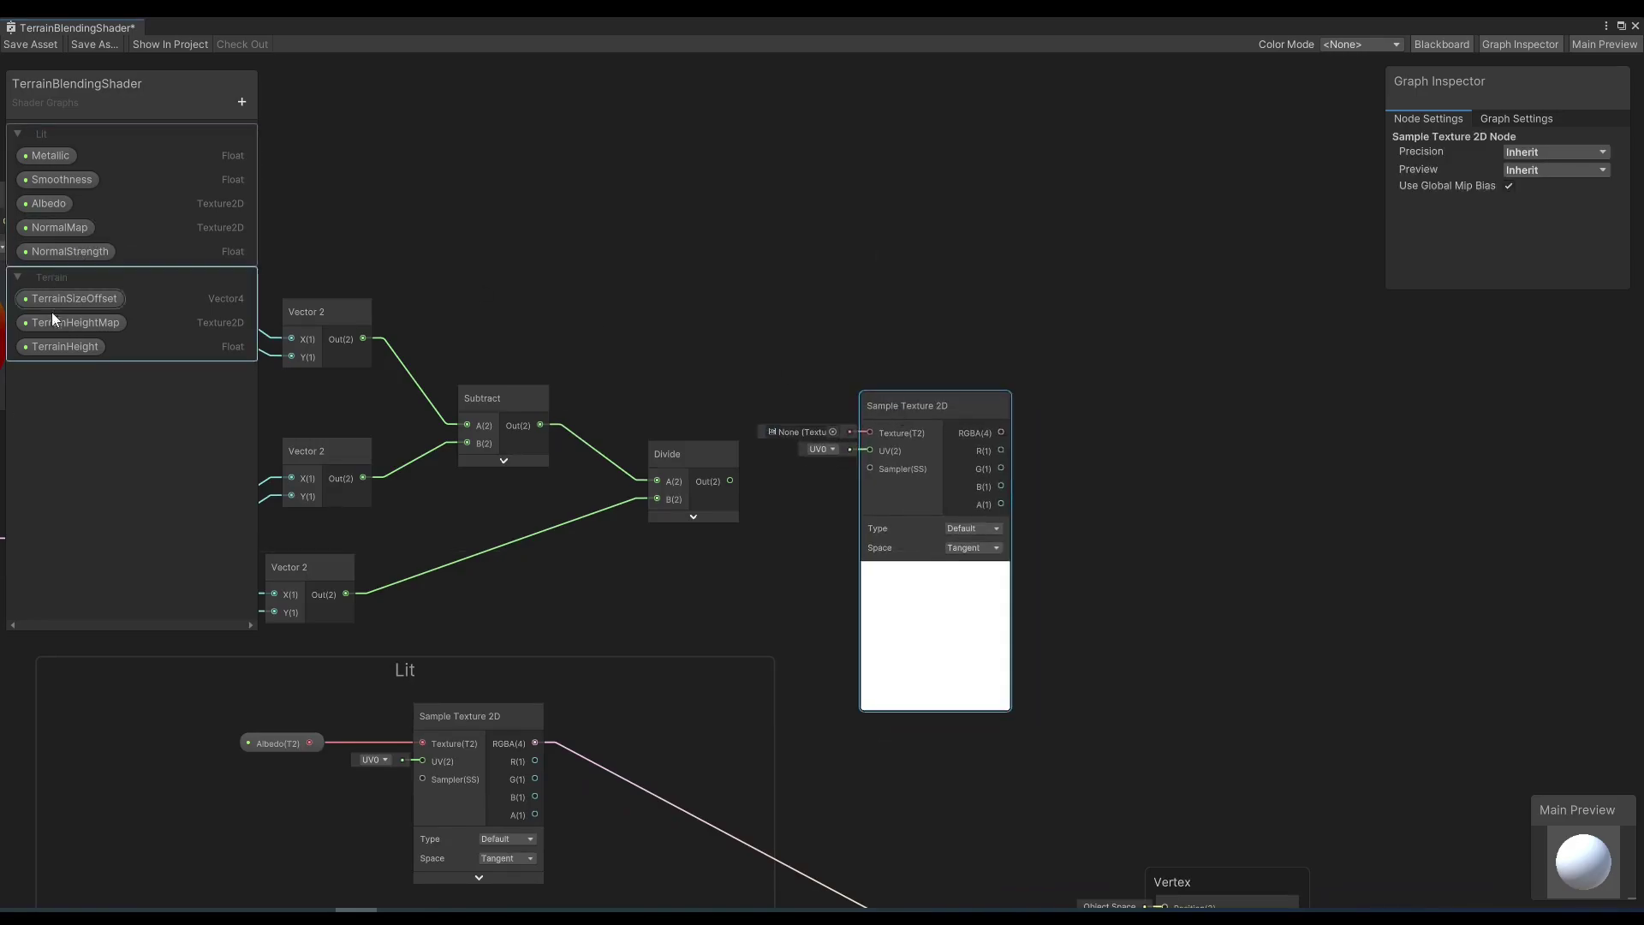
pyautogui.moveTo(53, 319); pyautogui.dragTo(870, 430)
pyautogui.moveTo(779, 331); pyautogui.dragTo(665, 333)
pyautogui.moveTo(730, 481); pyautogui.dragTo(868, 451)
pyautogui.moveTo(899, 310); pyautogui.dragTo(653, 303, button='middle')
# Multiply the sampled red channel by the TerrainHeight property.
pyautogui.moveTo(755, 444); pyautogui.dragTo(887, 534)
pyautogui.write('multi')
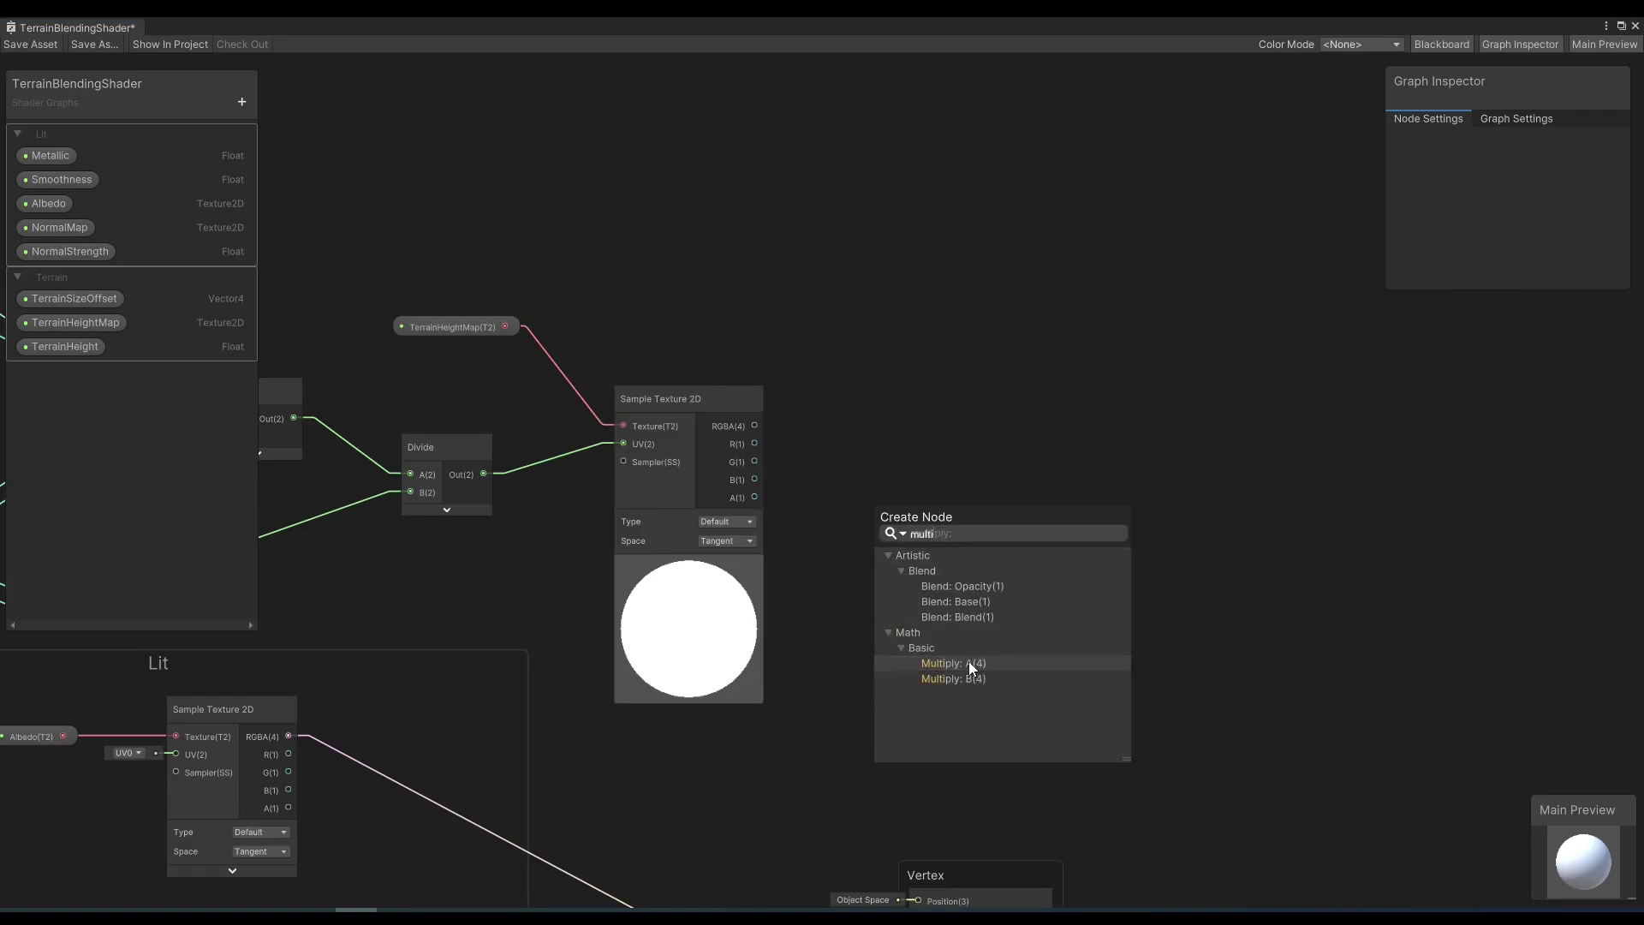
pyautogui.click(967, 664)
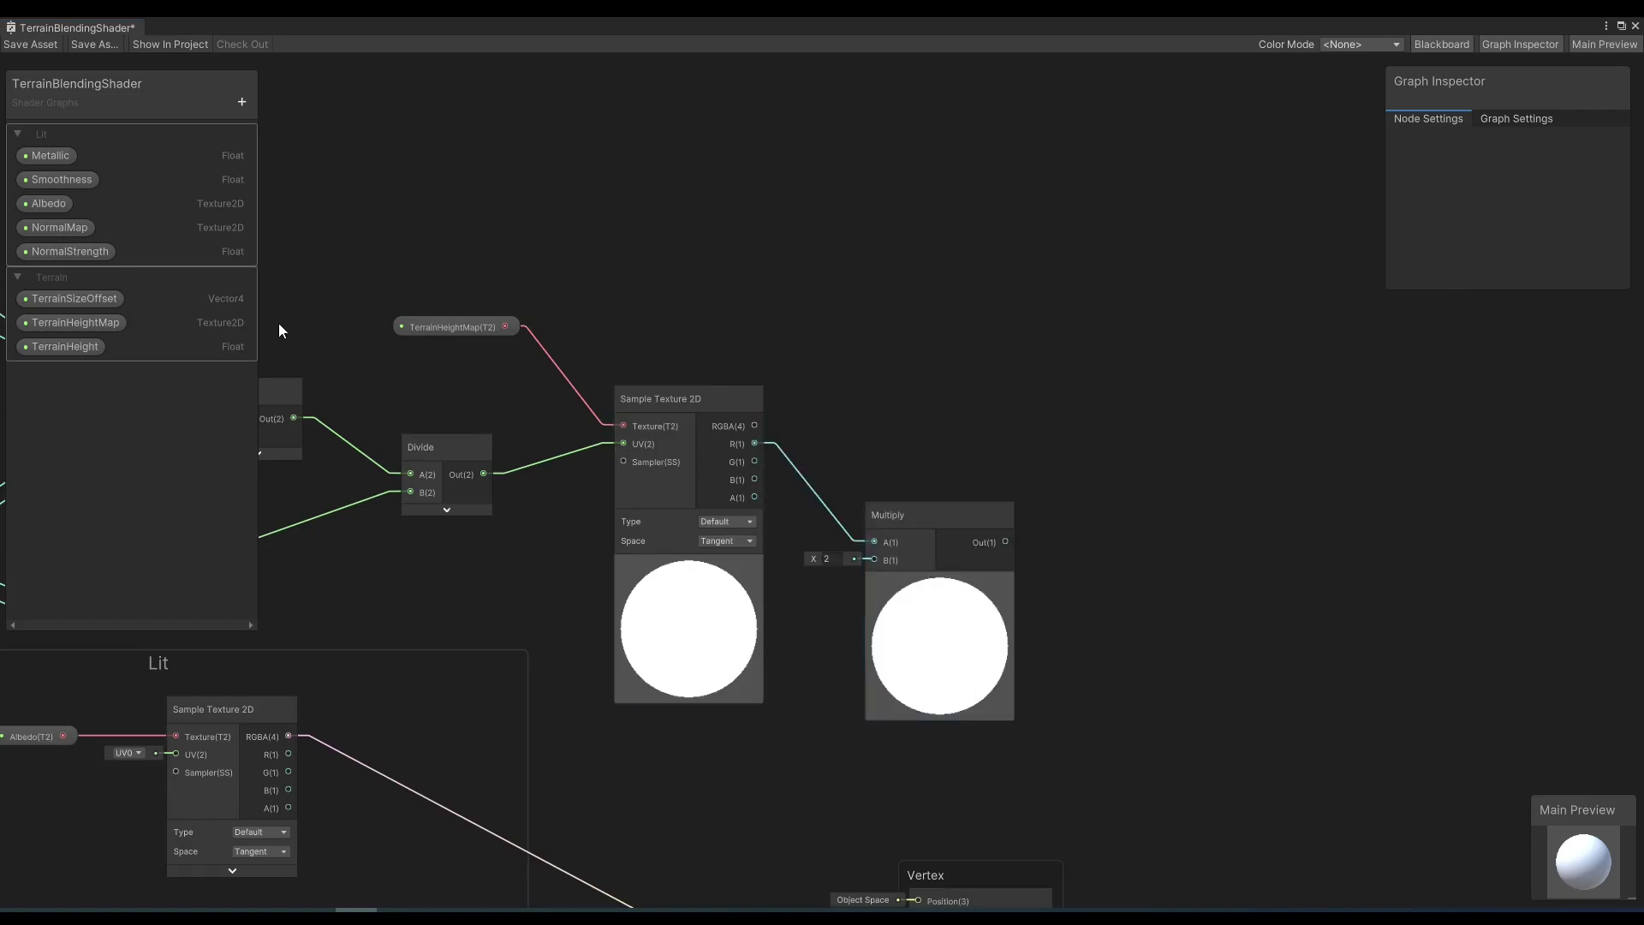
pyautogui.moveTo(85, 358); pyautogui.dragTo(847, 686)
pyautogui.moveTo(943, 513); pyautogui.dragTo(1095, 483)
pyautogui.moveTo(913, 688); pyautogui.dragTo(1025, 529)
# Group the whole terrain node chain and name the group 'Terrain'.
pyautogui.press('a')
pyautogui.moveTo(441, 246); pyautogui.dragTo(1420, 559)
pyautogui.rightClick(1367, 459)
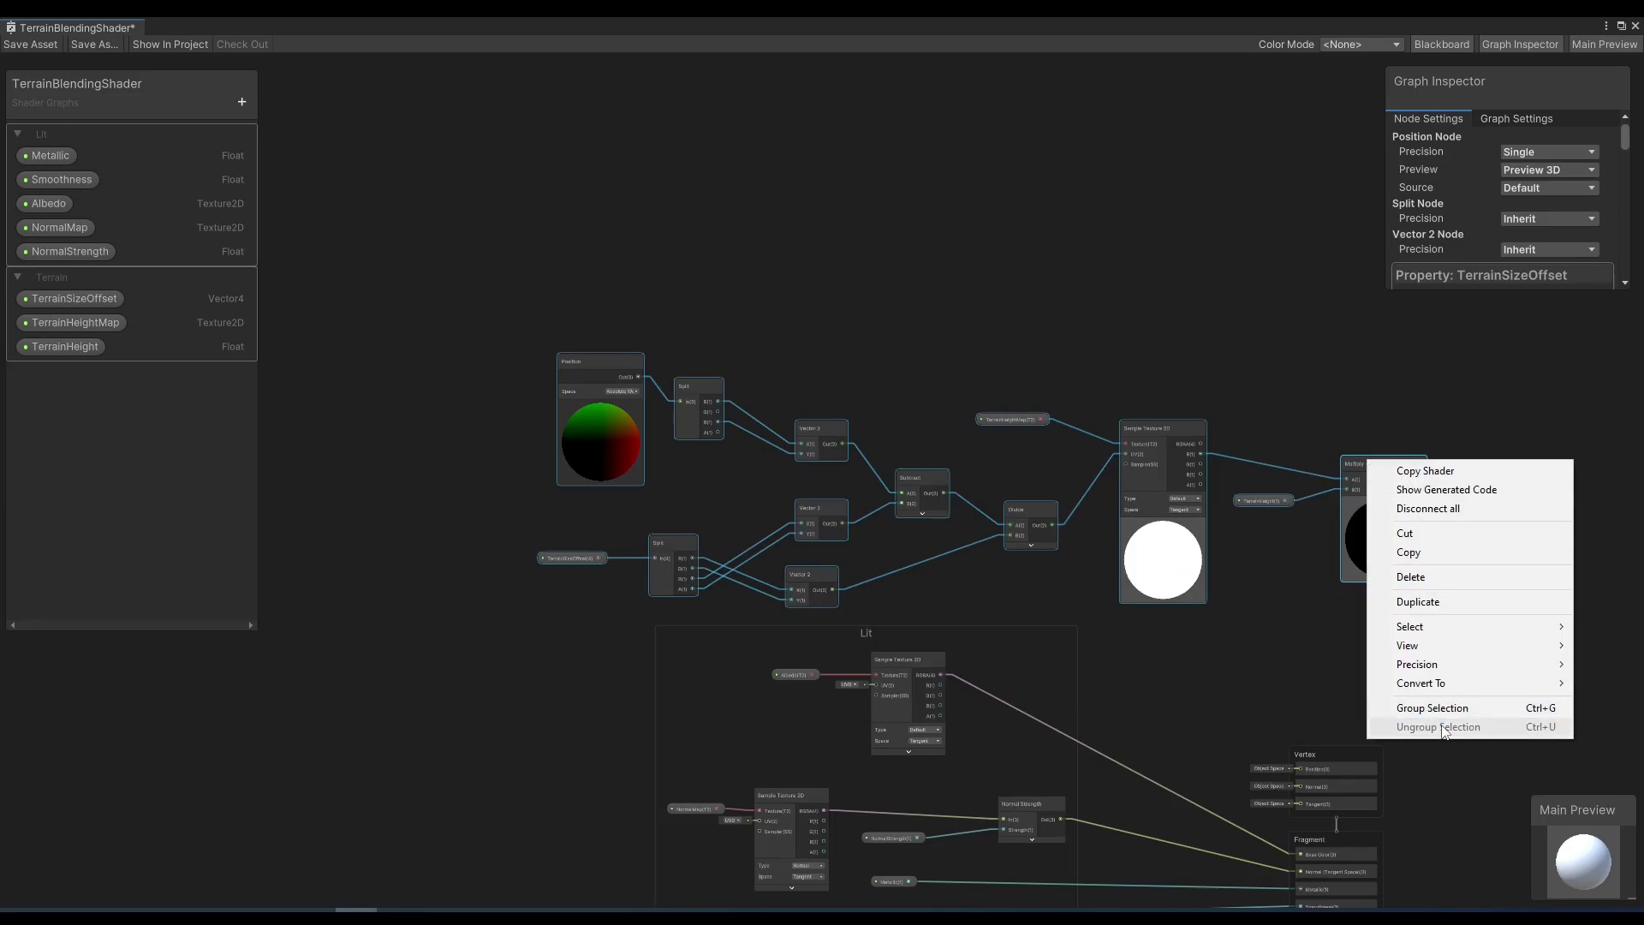
pyautogui.click(1442, 705)
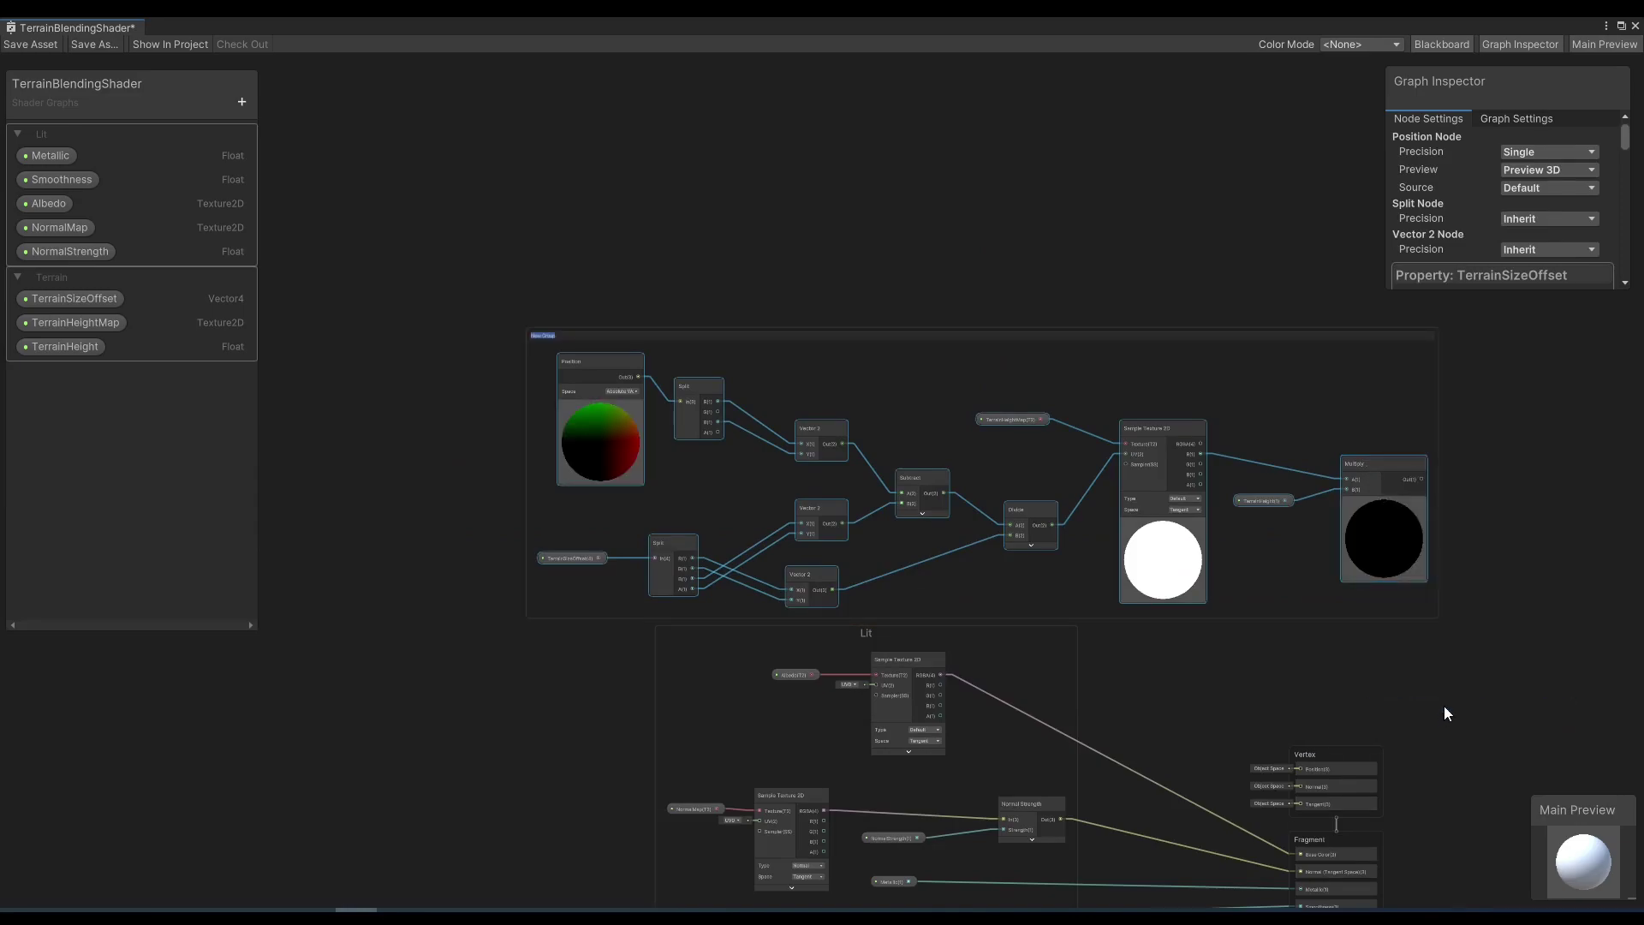
pyautogui.write('Terrain')
pyautogui.press('Return')
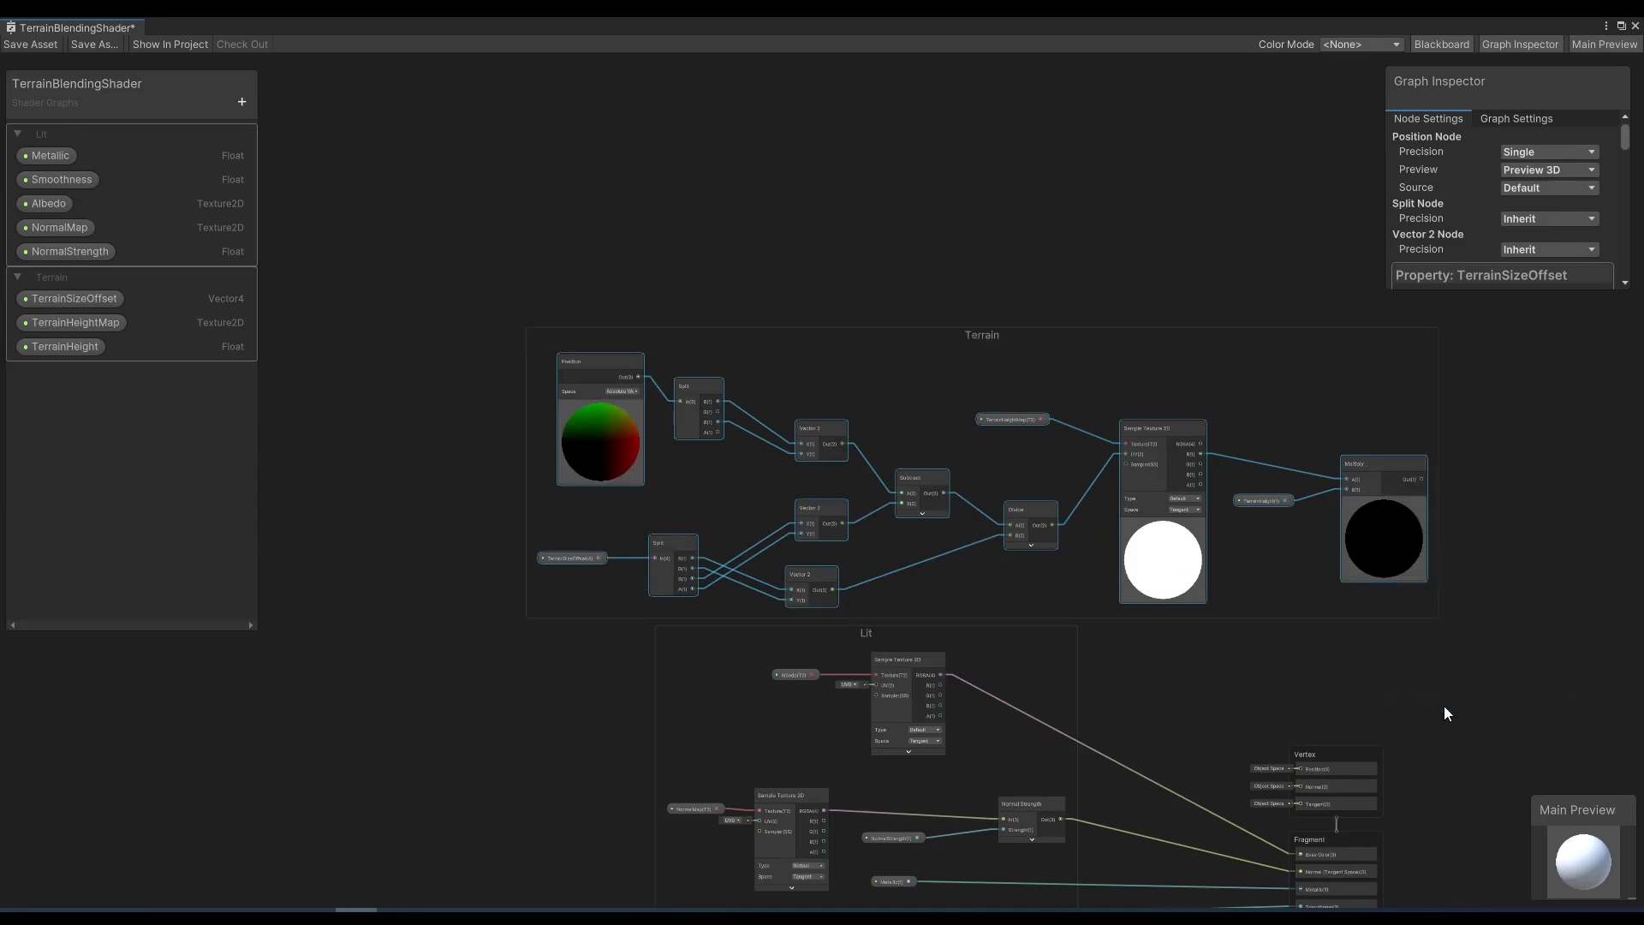
# Subtract the scaled terrain height from the Position Split's G channel.
pyautogui.scroll(3, 1336, 650)
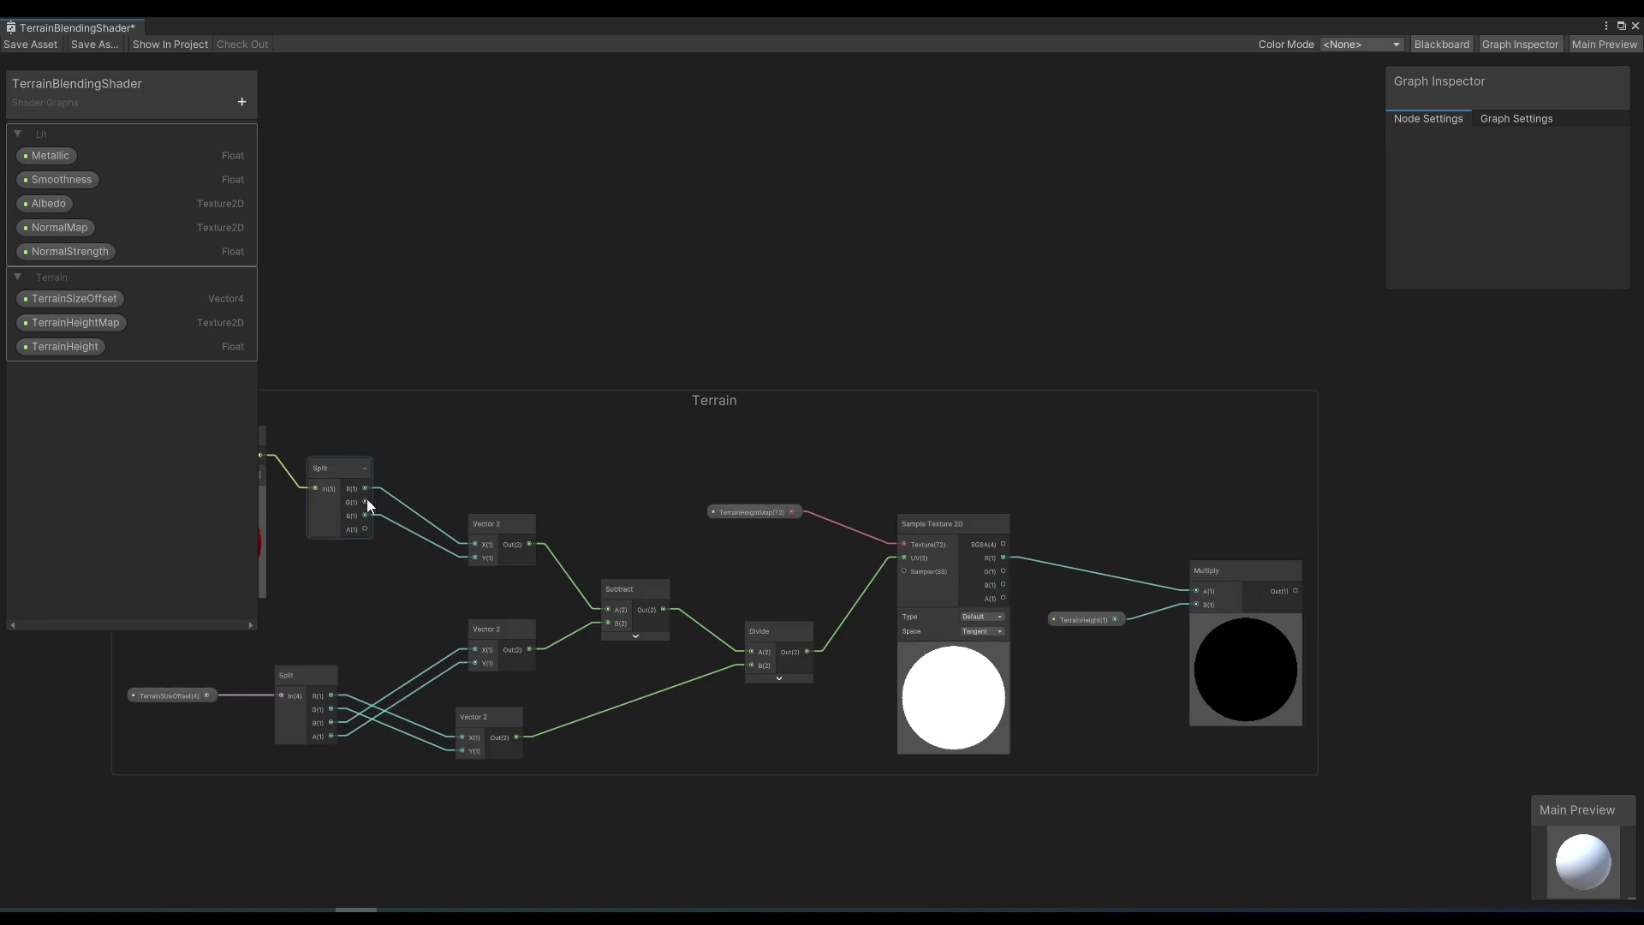
pyautogui.moveTo(368, 505); pyautogui.dragTo(522, 520, button='middle')
pyautogui.moveTo(518, 517); pyautogui.dragTo(1528, 508)
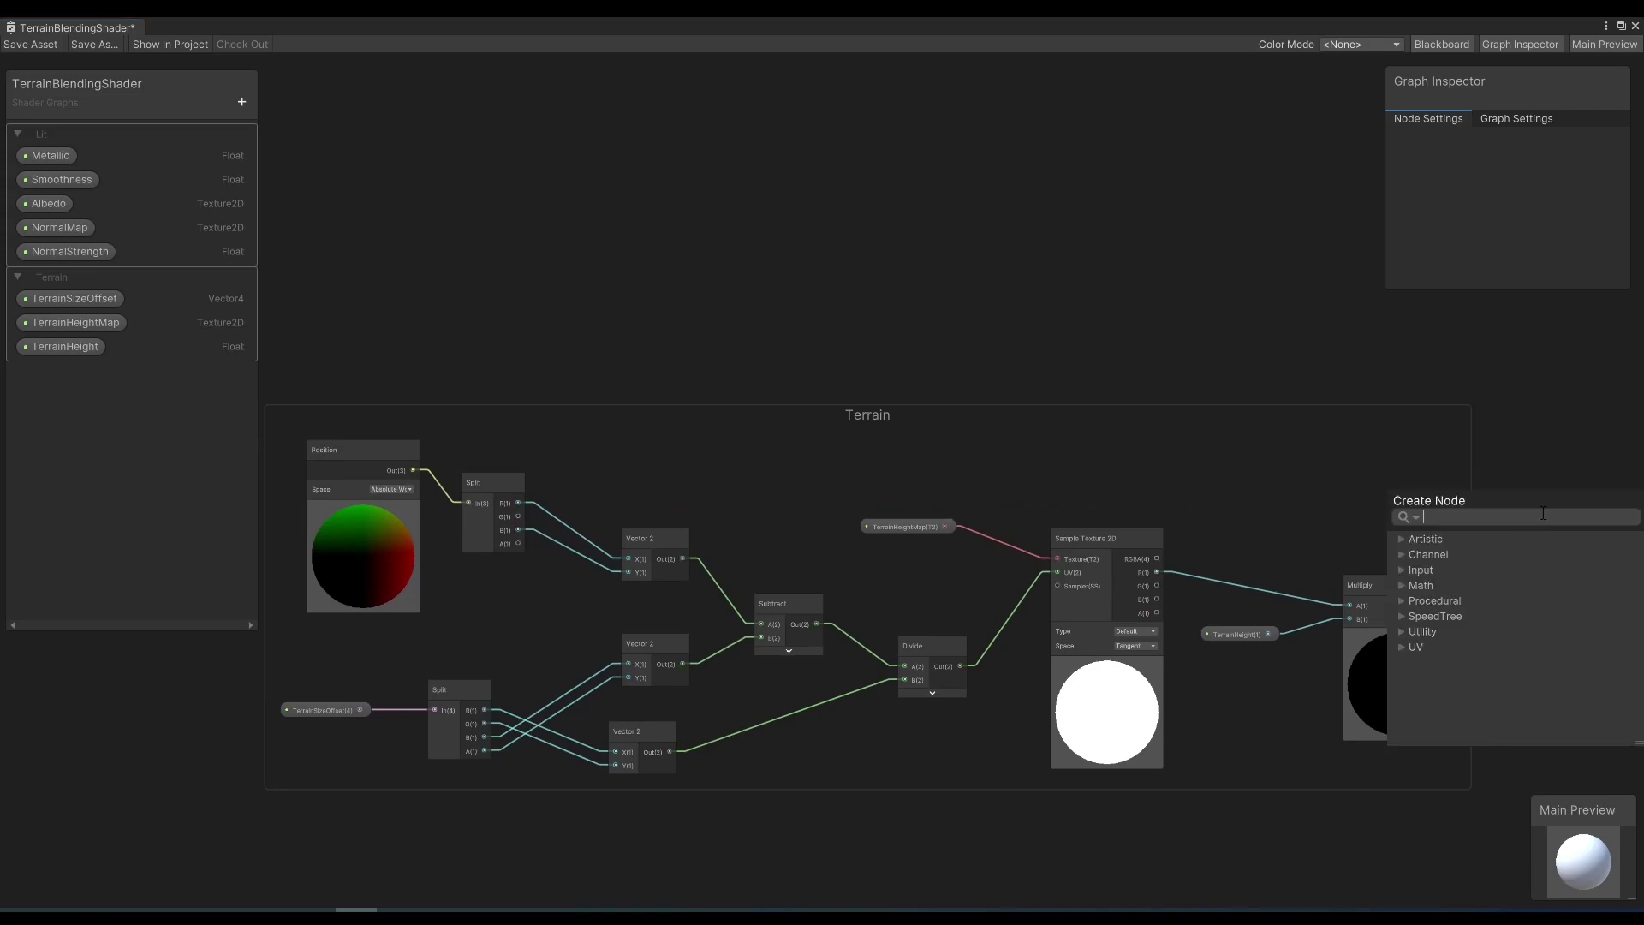
pyautogui.write('subtra')
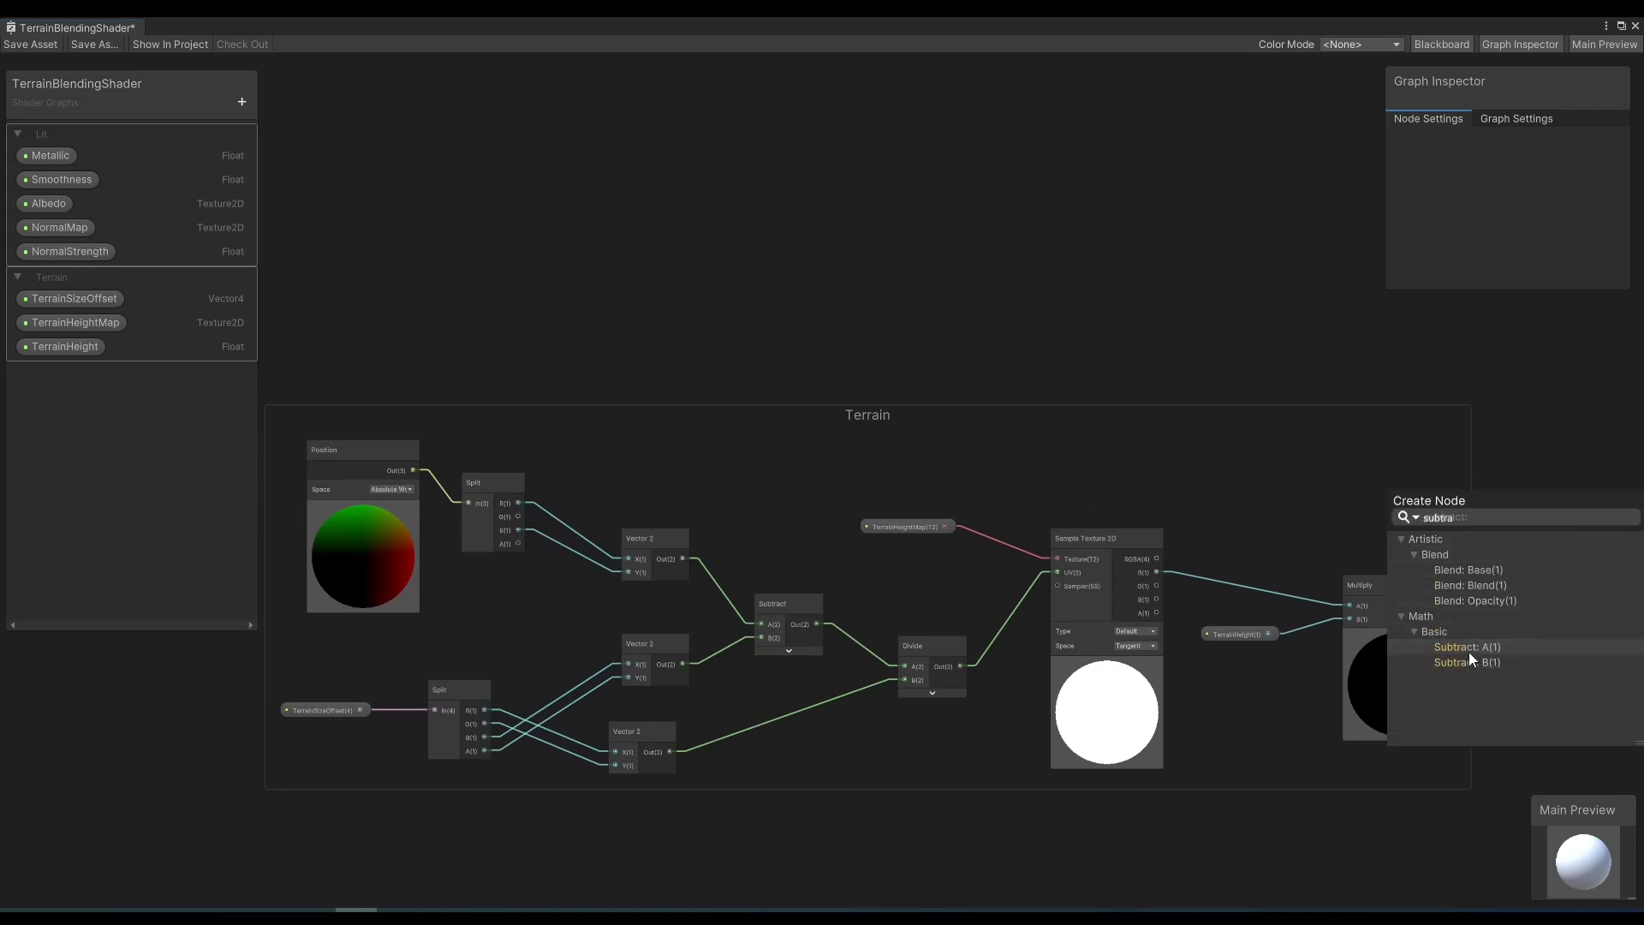
pyautogui.click(1468, 651)
pyautogui.moveTo(1447, 621); pyautogui.dragTo(1067, 578, button='middle')
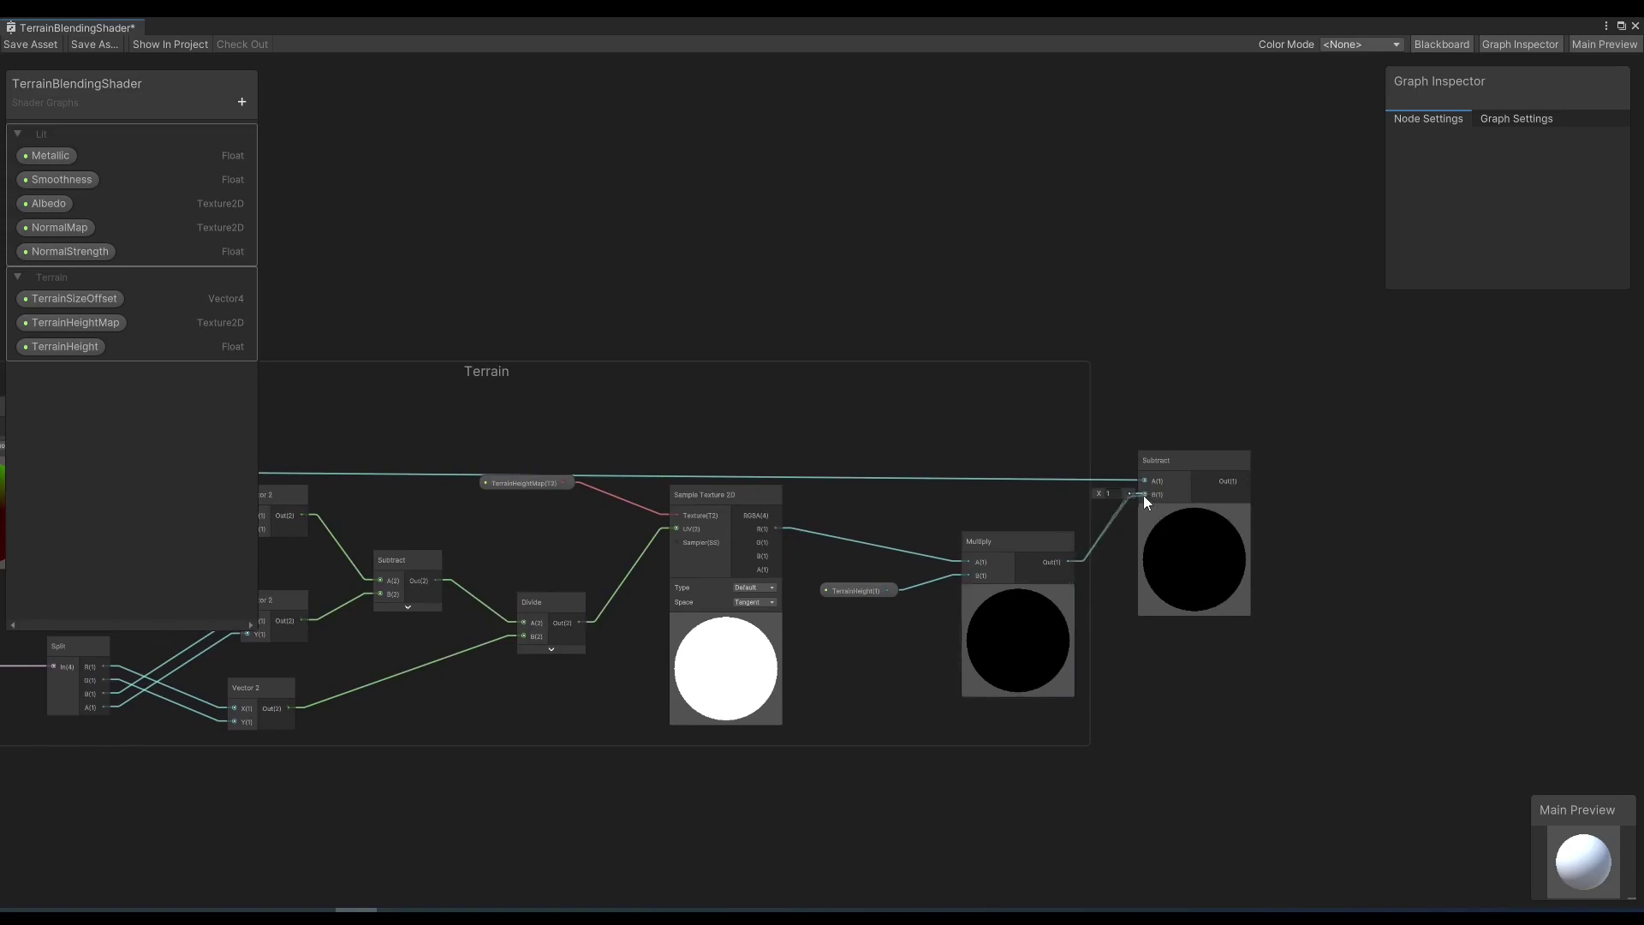
pyautogui.click(1193, 512)
pyautogui.moveTo(1165, 461); pyautogui.dragTo(1196, 451)
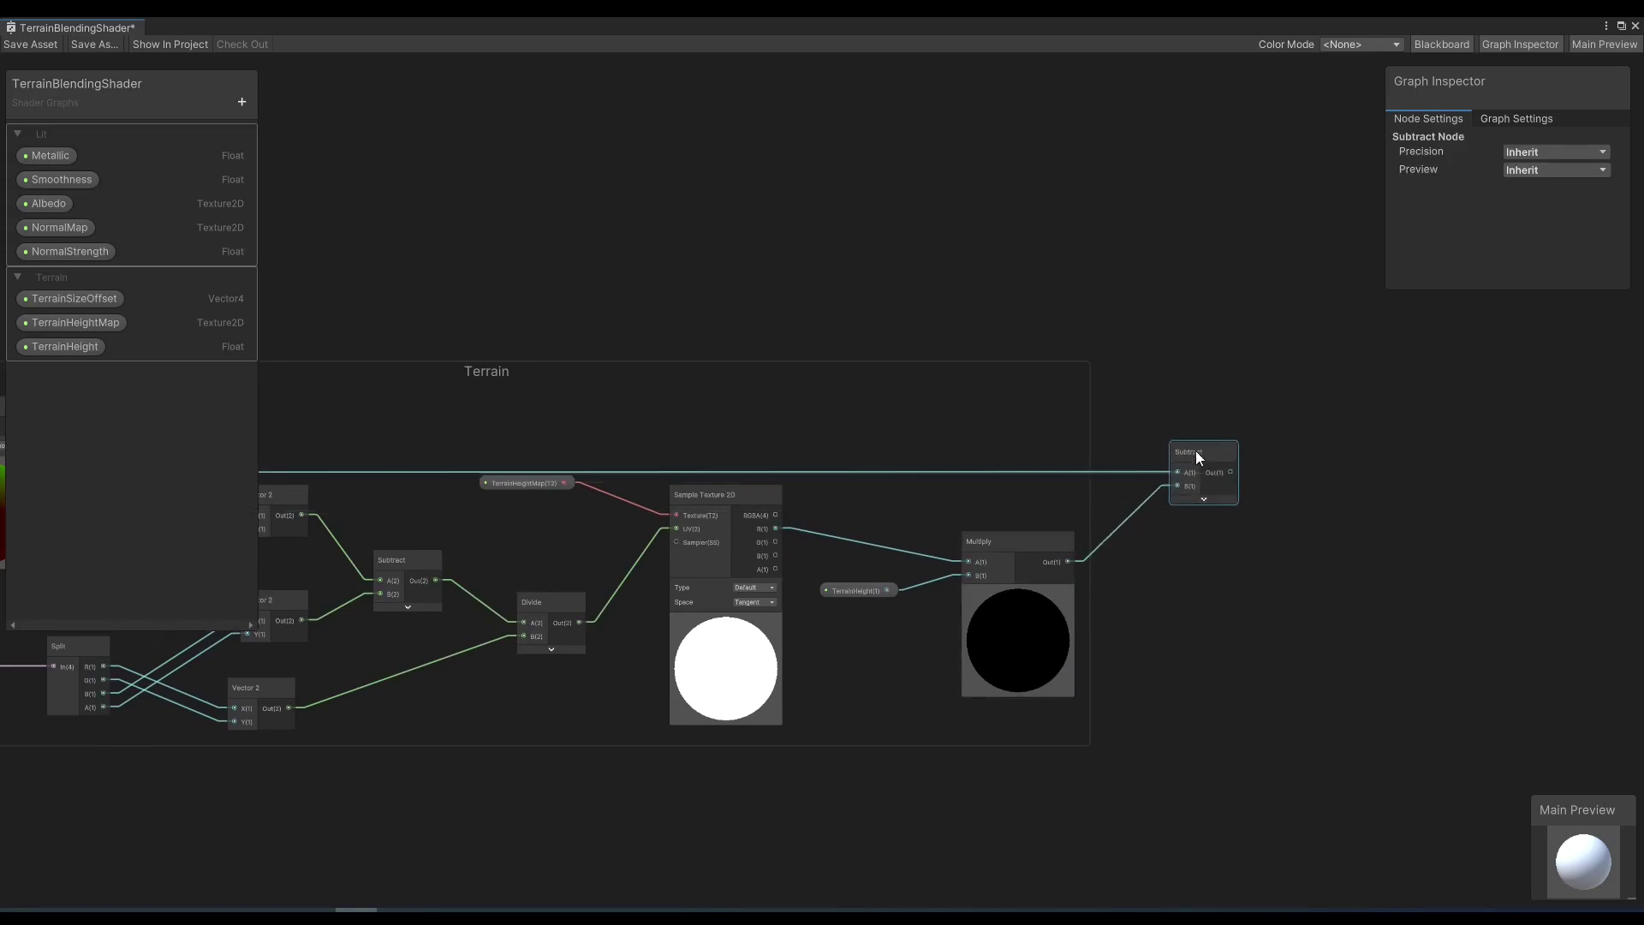
pyautogui.click(1204, 407)
pyautogui.moveTo(1204, 408); pyautogui.dragTo(661, 499, button='middle')
pyautogui.scroll(3, 660, 500)
# Feed the height difference into a new Smoothstep node.
pyautogui.moveTo(656, 494); pyautogui.dragTo(802, 523)
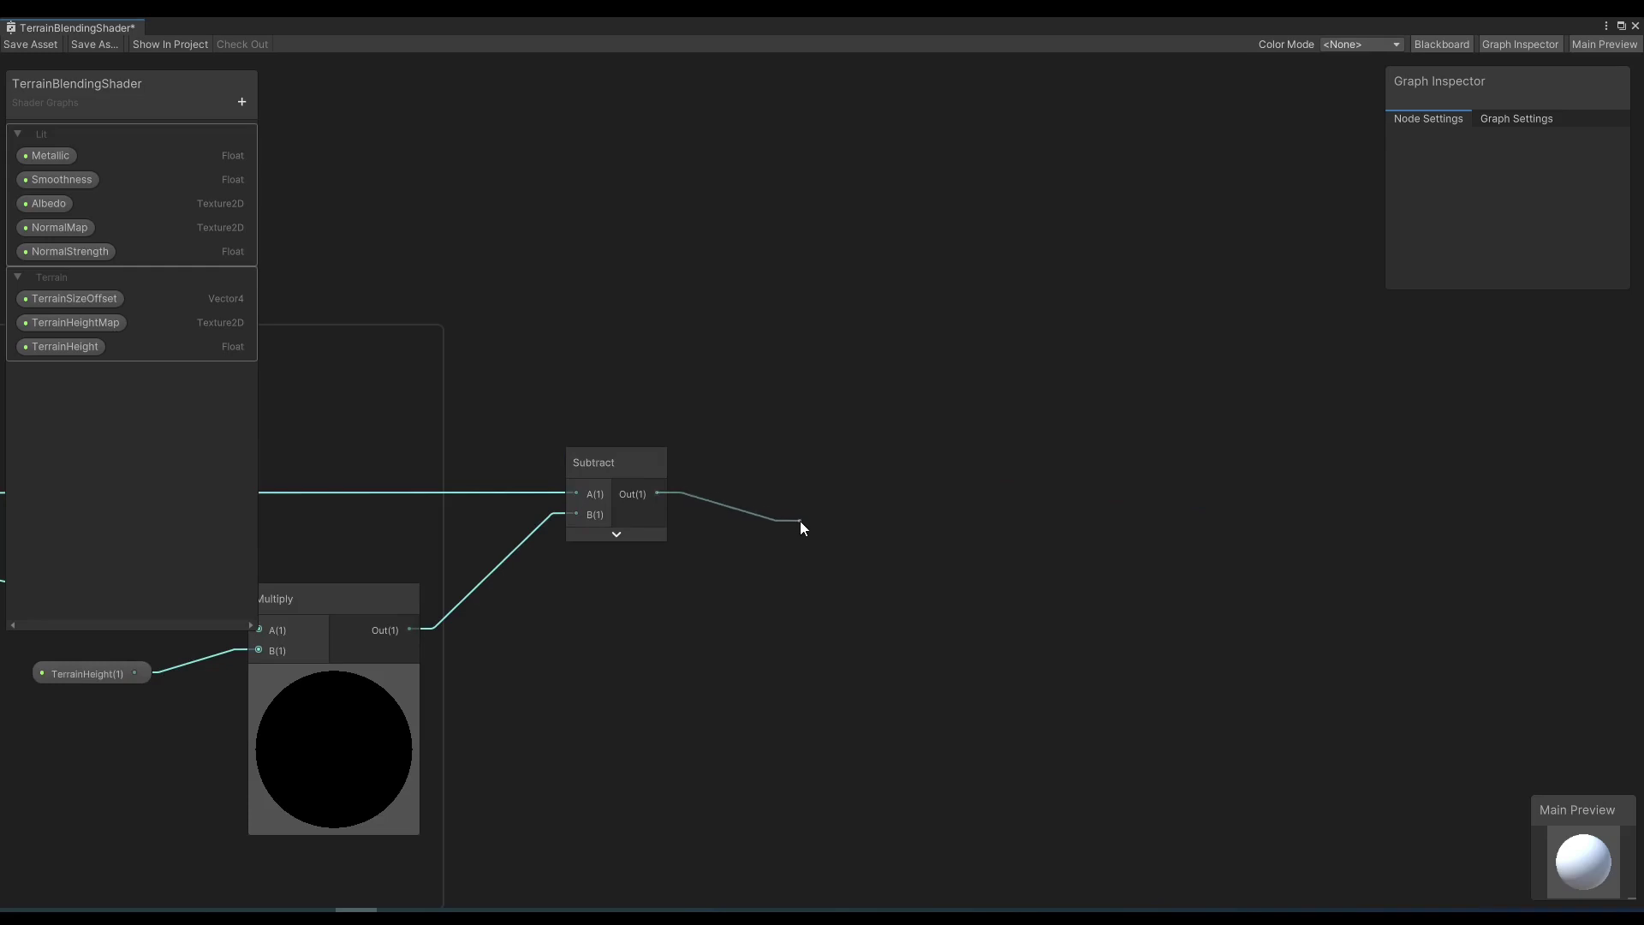
pyautogui.moveTo(800, 521); pyautogui.dragTo(800, 584)
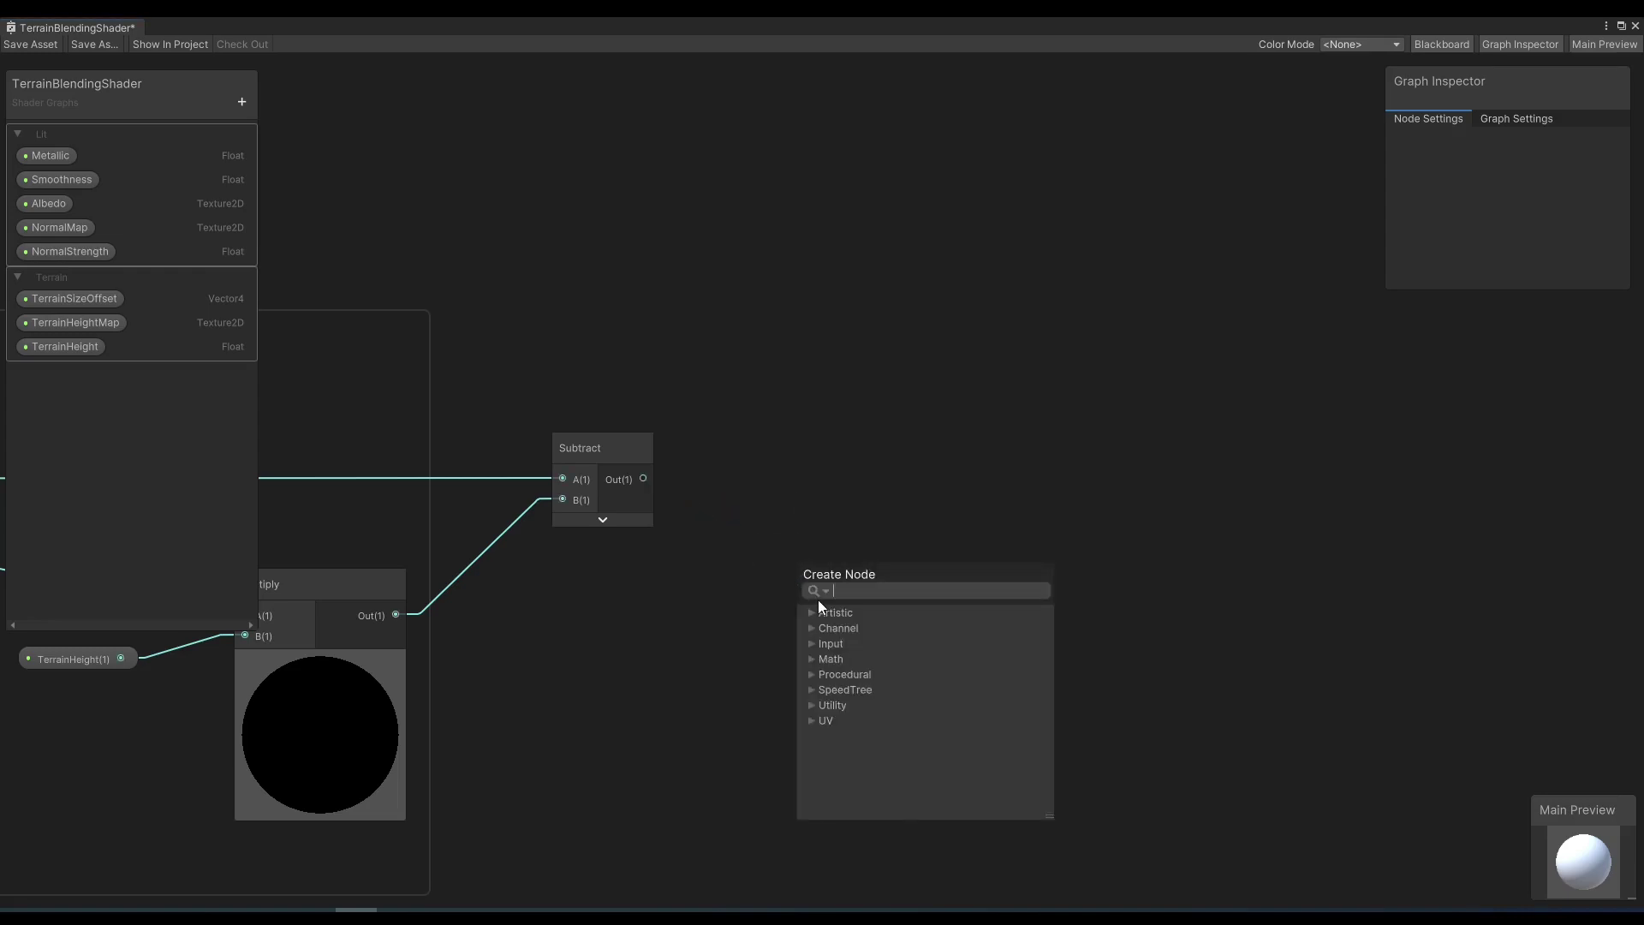
pyautogui.write('smoothste')
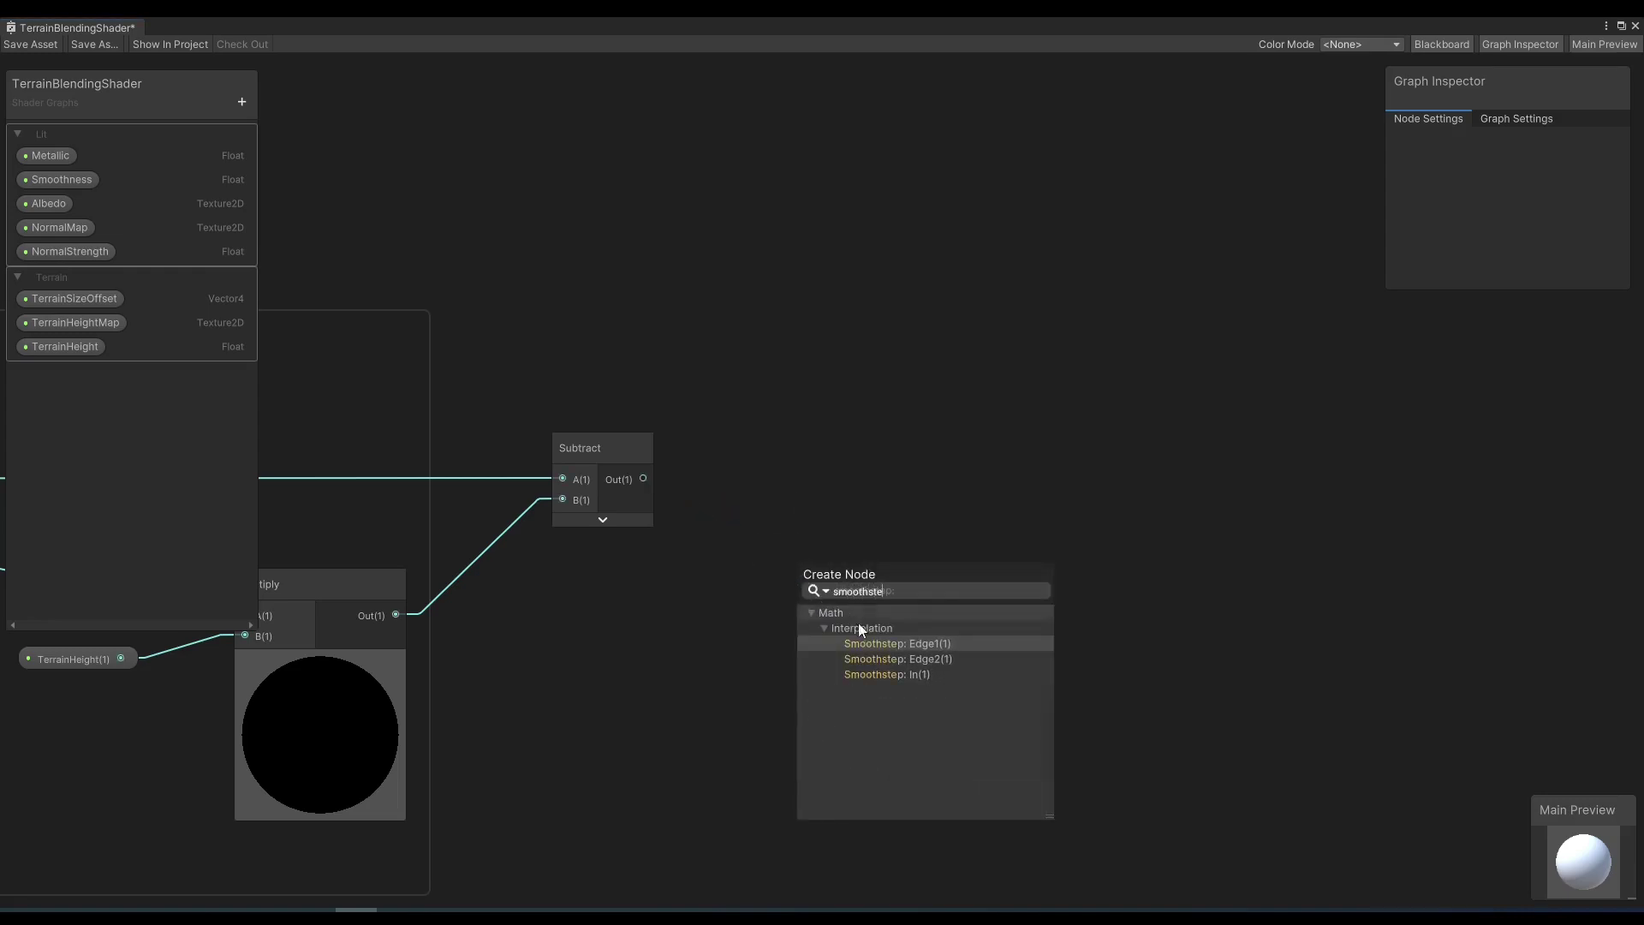
pyautogui.click(879, 675)
pyautogui.moveTo(690, 637); pyautogui.dragTo(765, 520, button='middle')
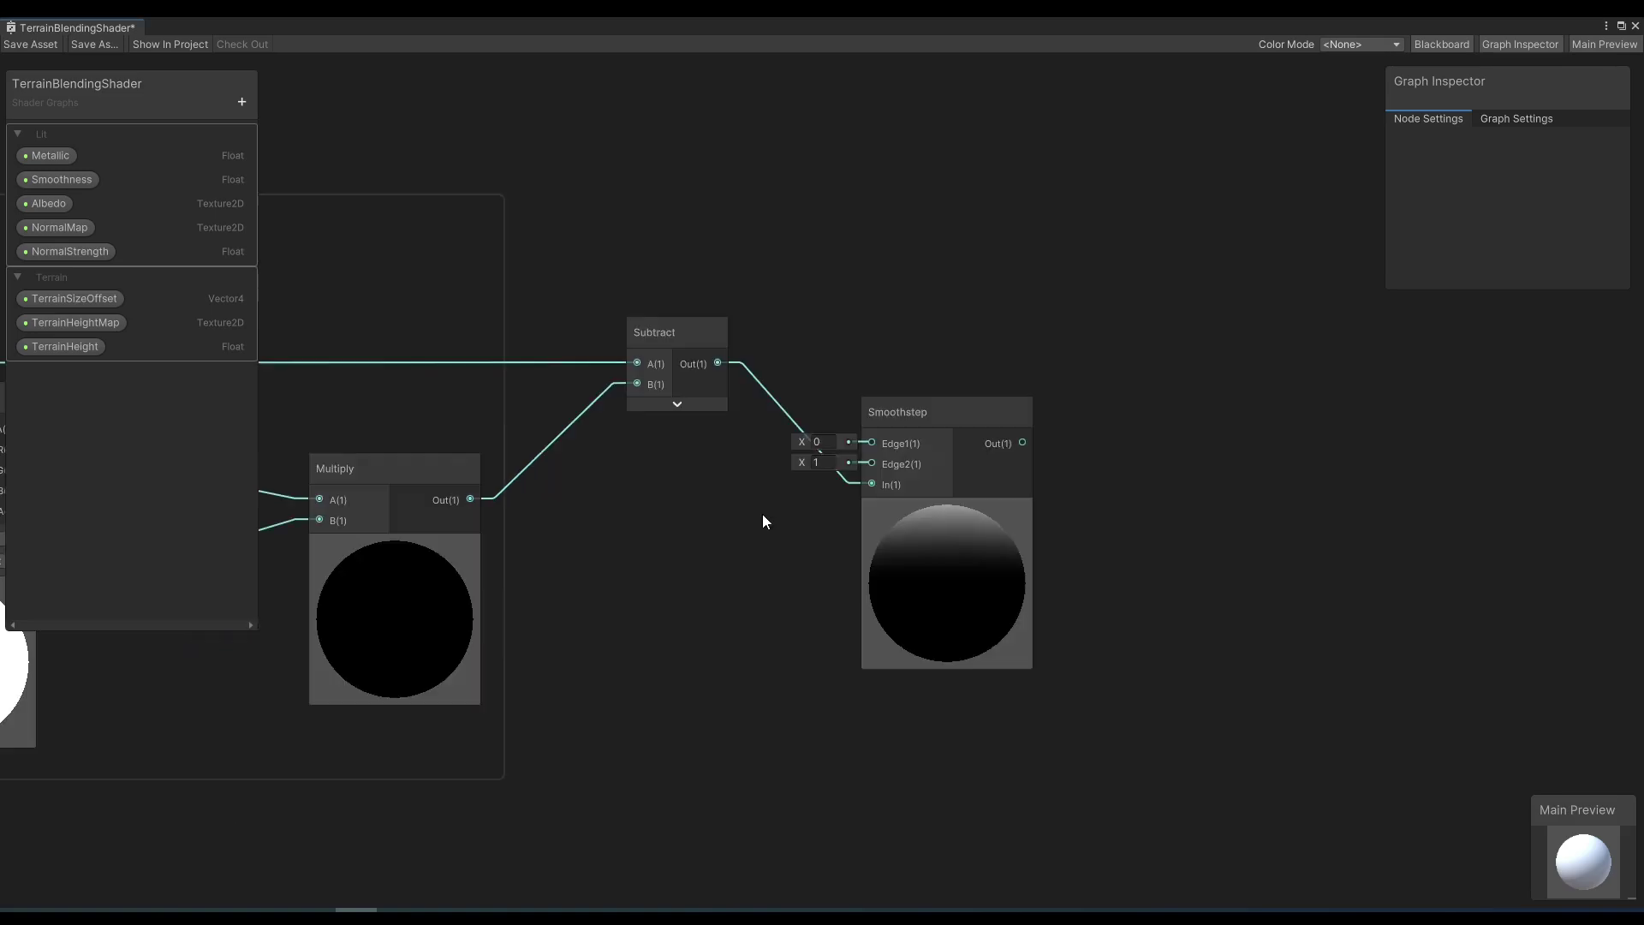
# Create a new blackboard category named 'Blending'.
pyautogui.click(242, 102)
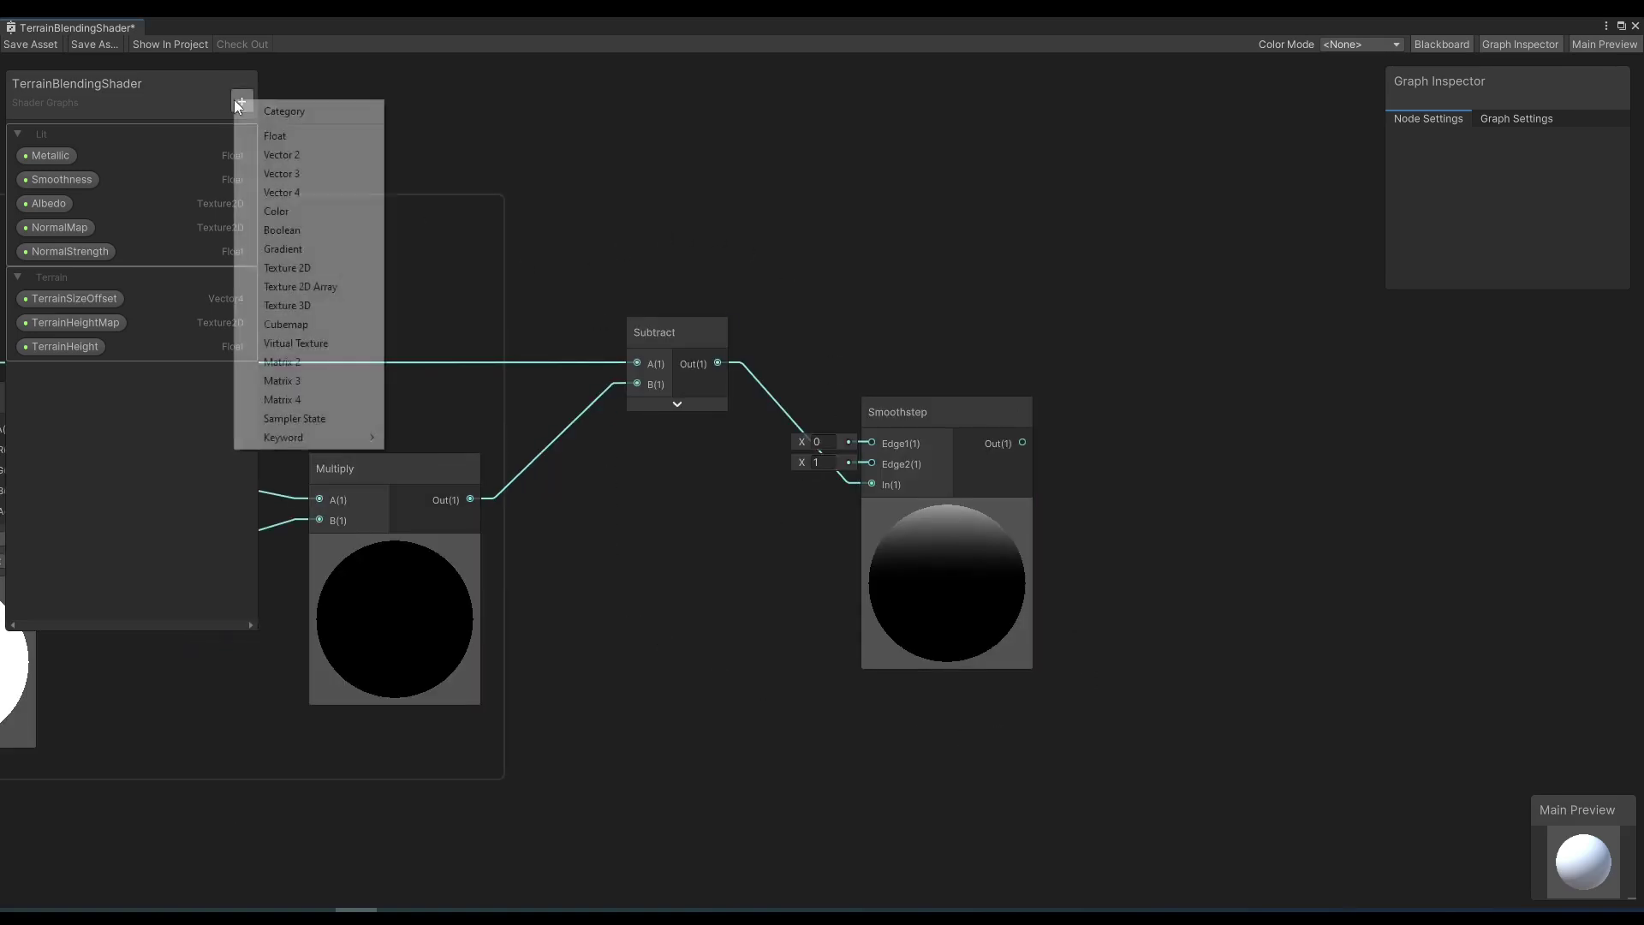
pyautogui.click(282, 111)
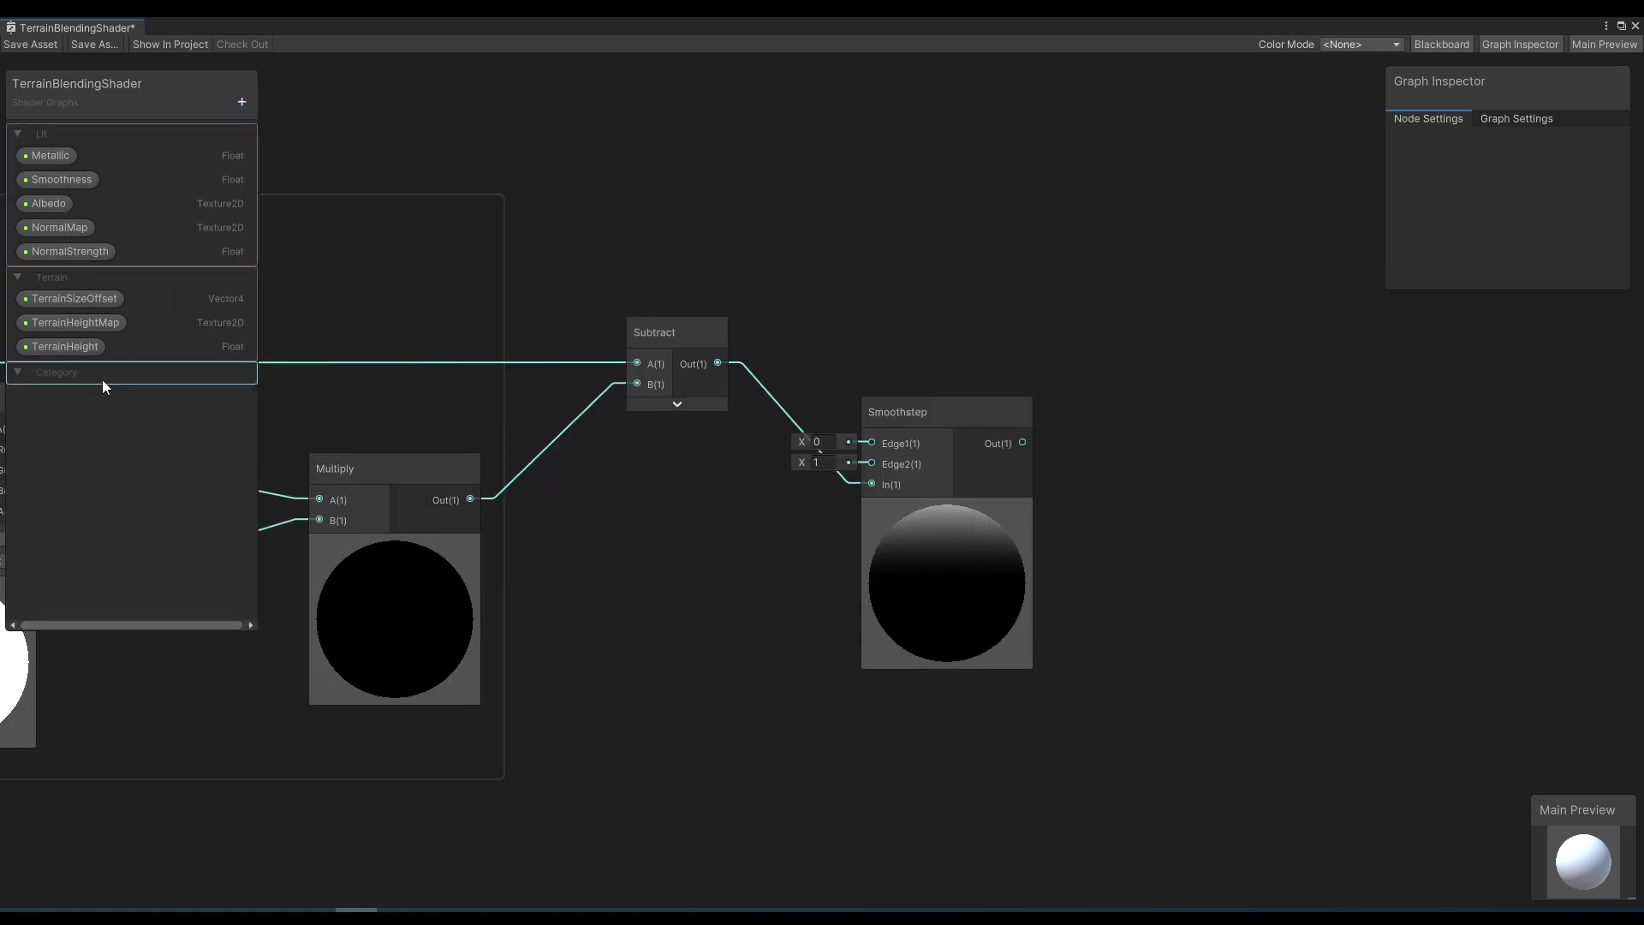
pyautogui.write('Blending')
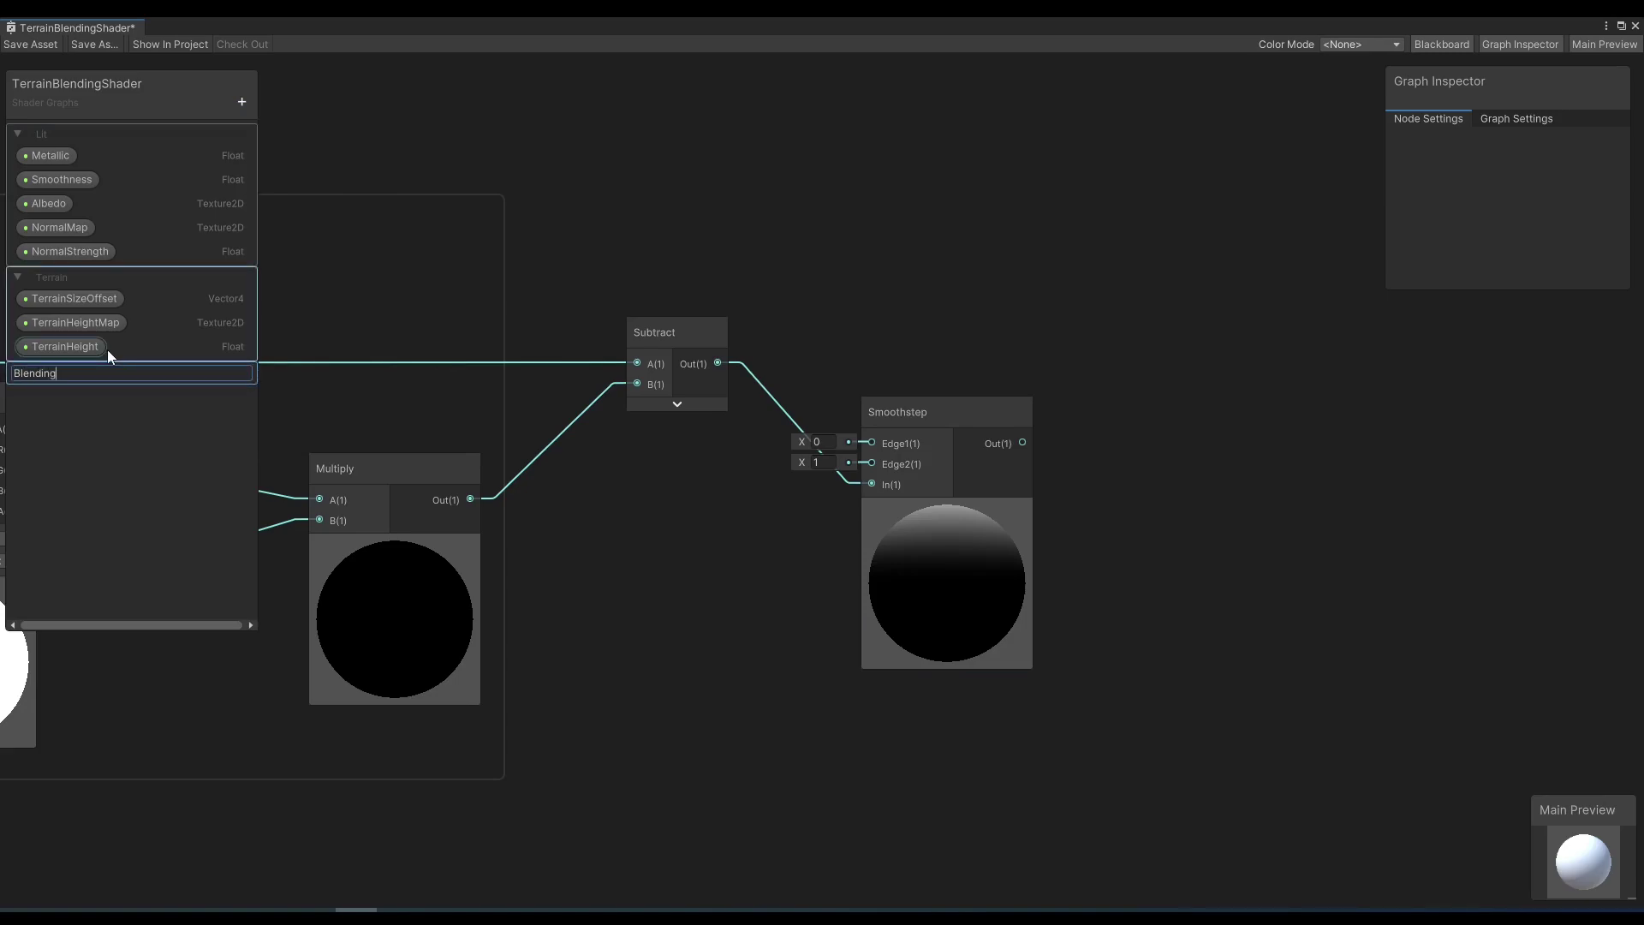
pyautogui.press('Return')
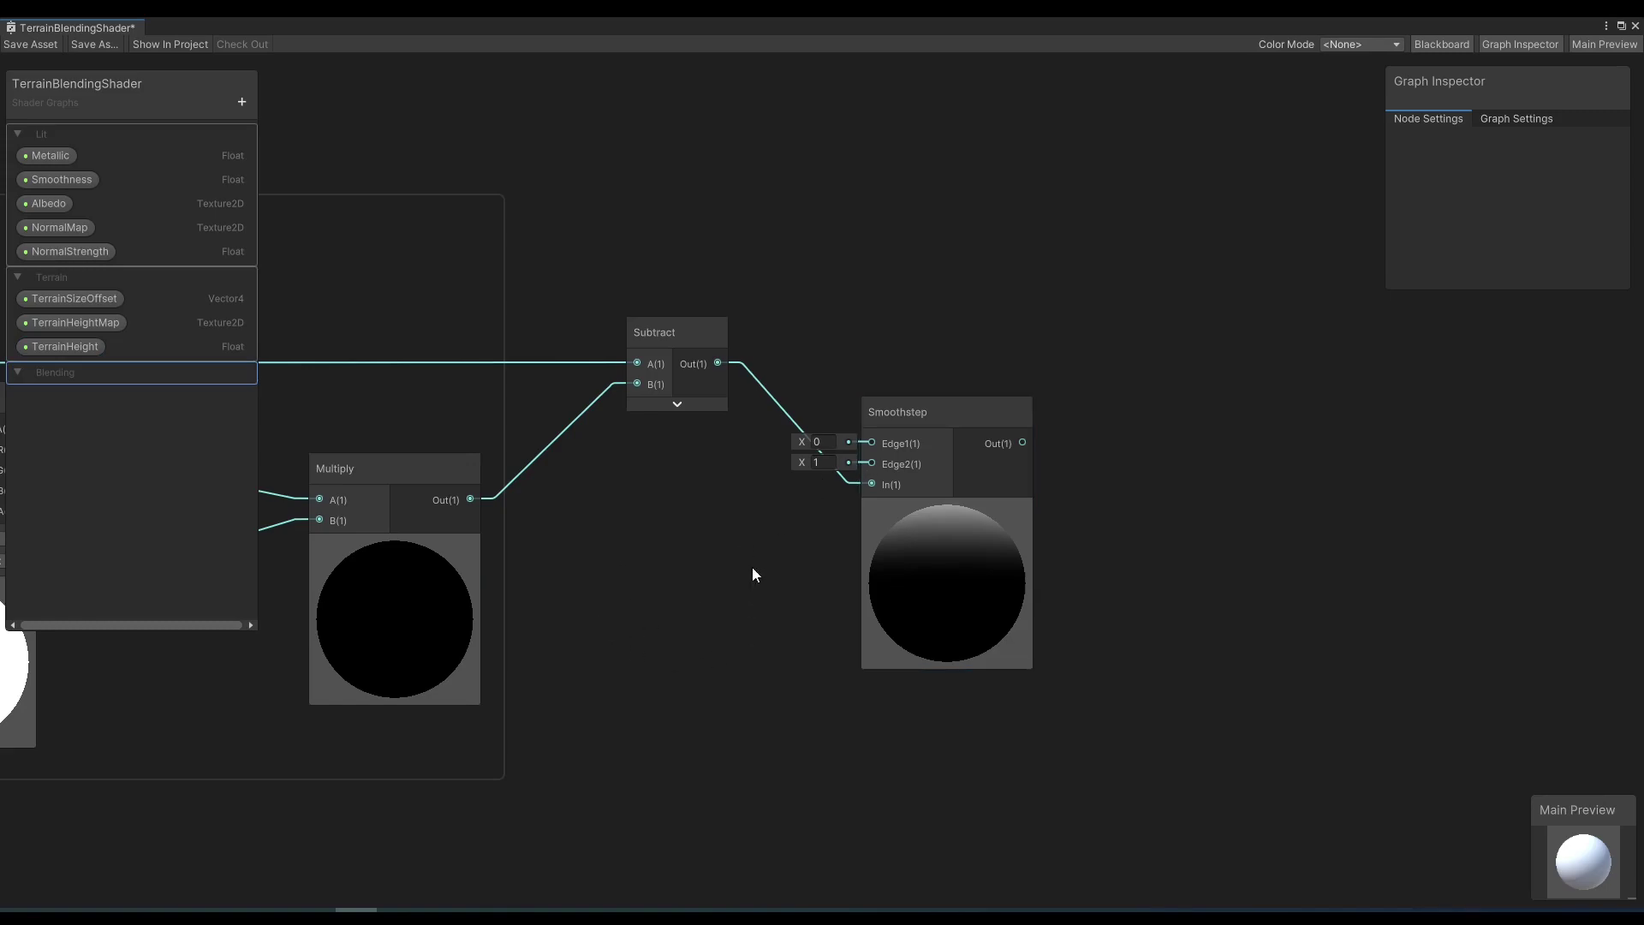
# Add a BlendDistance float to Blending and wire it into Smoothstep's Edge1 input.
pyautogui.click(241, 102)
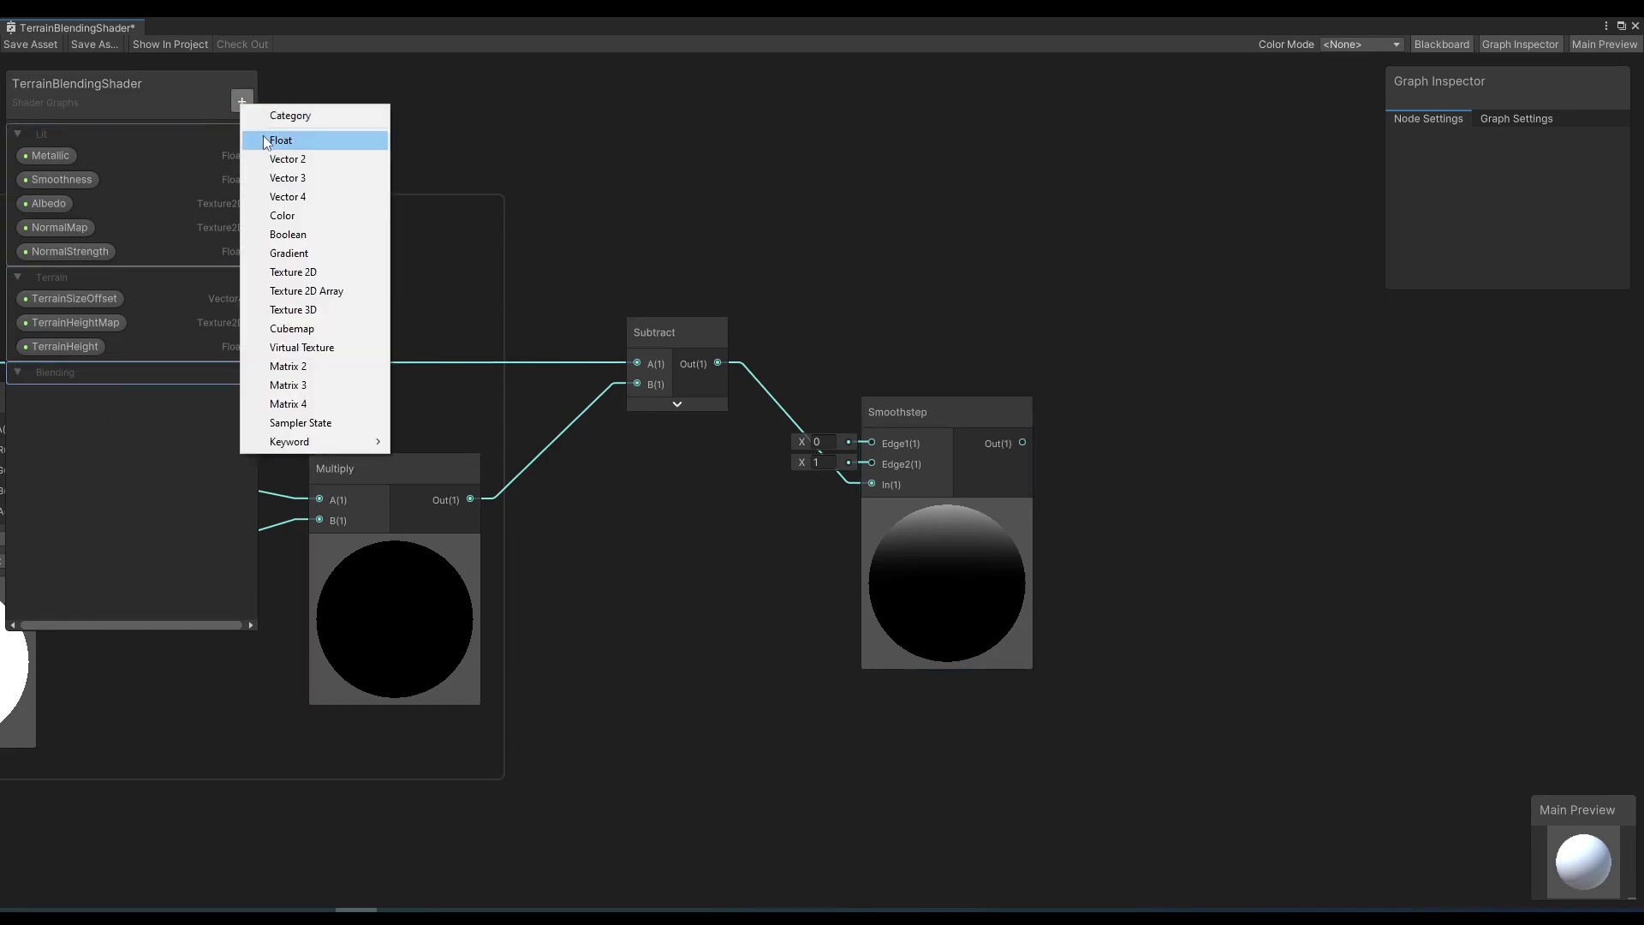
pyautogui.click(283, 136)
pyautogui.write('Blend')
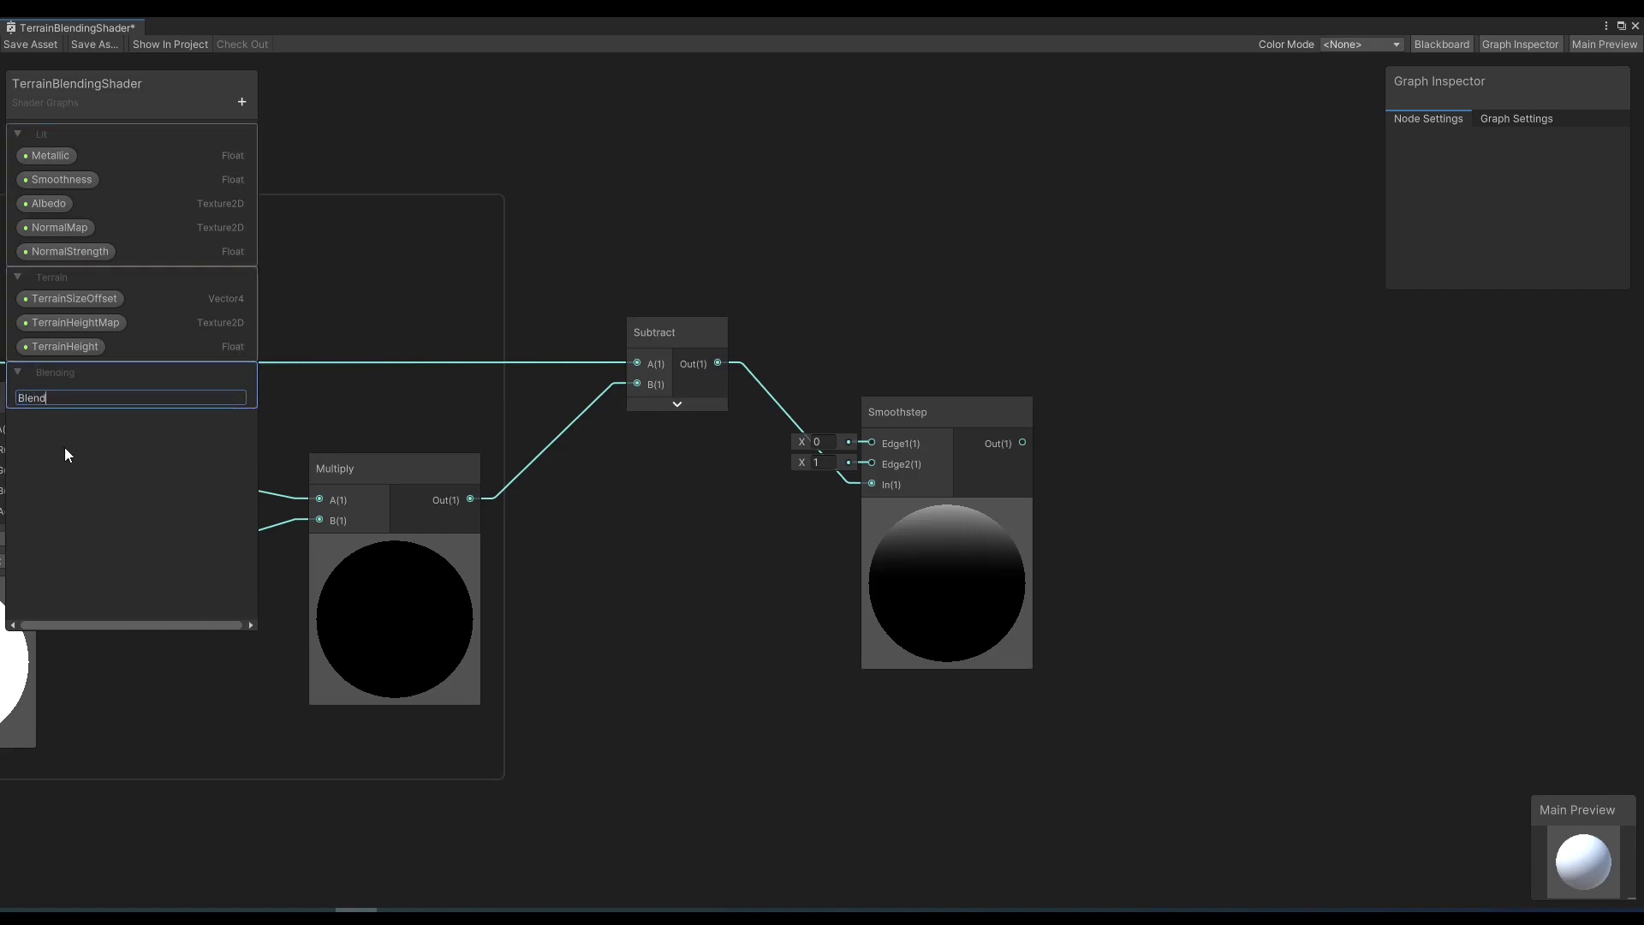
pyautogui.write('Distance')
pyautogui.press('Return')
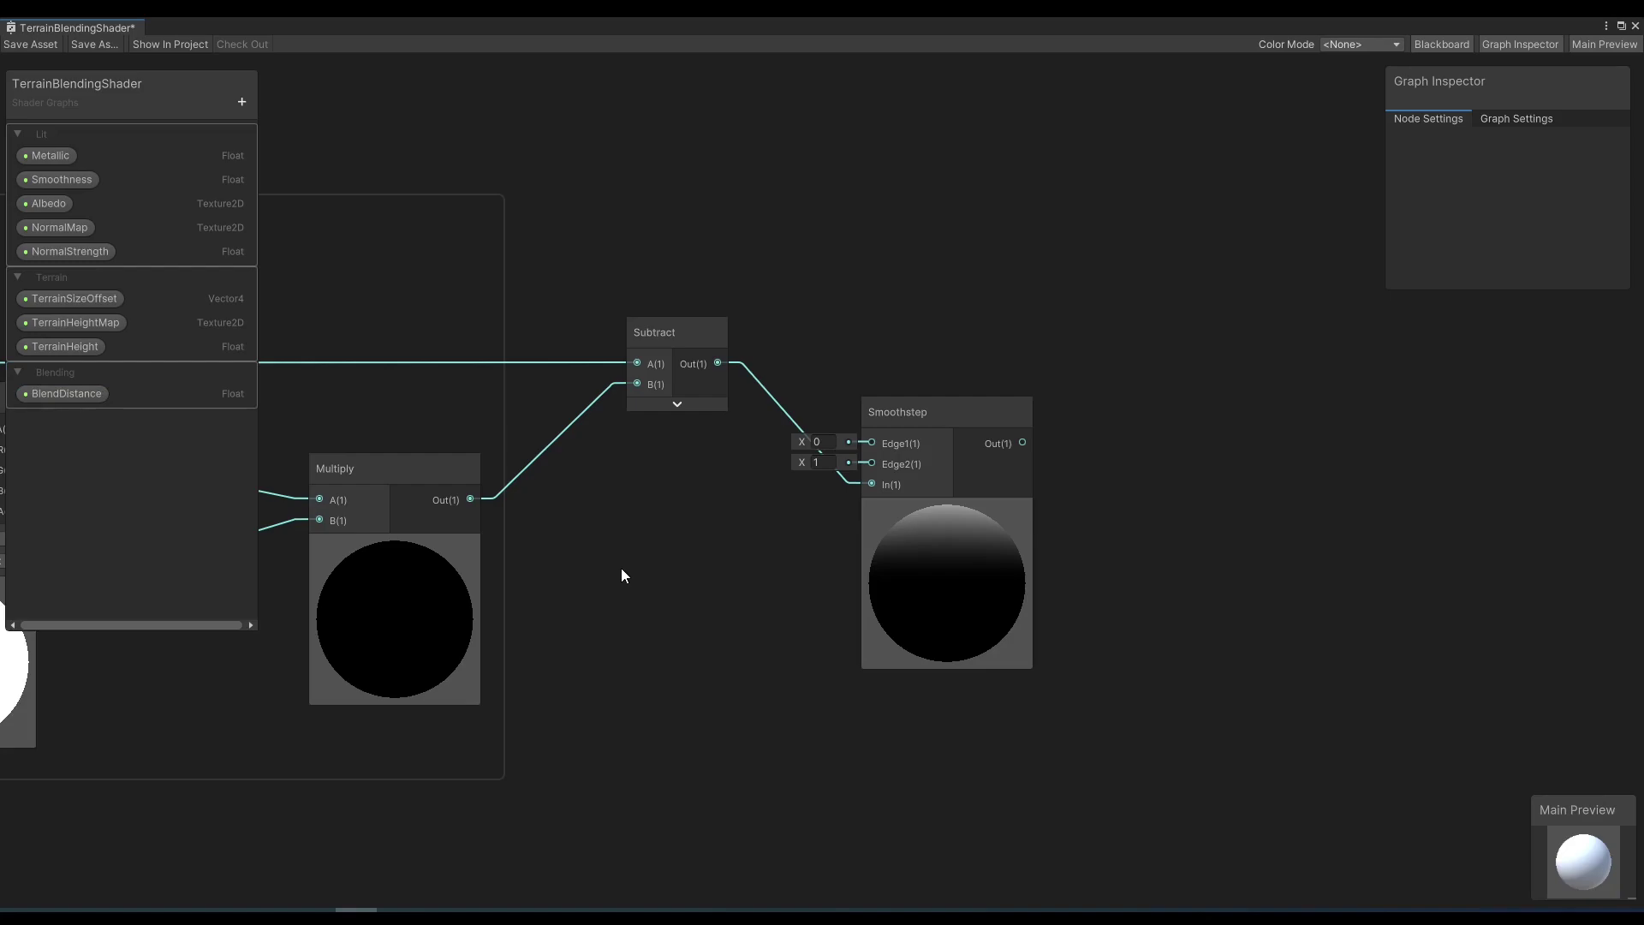
pyautogui.click(75, 394)
pyautogui.moveTo(75, 393); pyautogui.dragTo(574, 541)
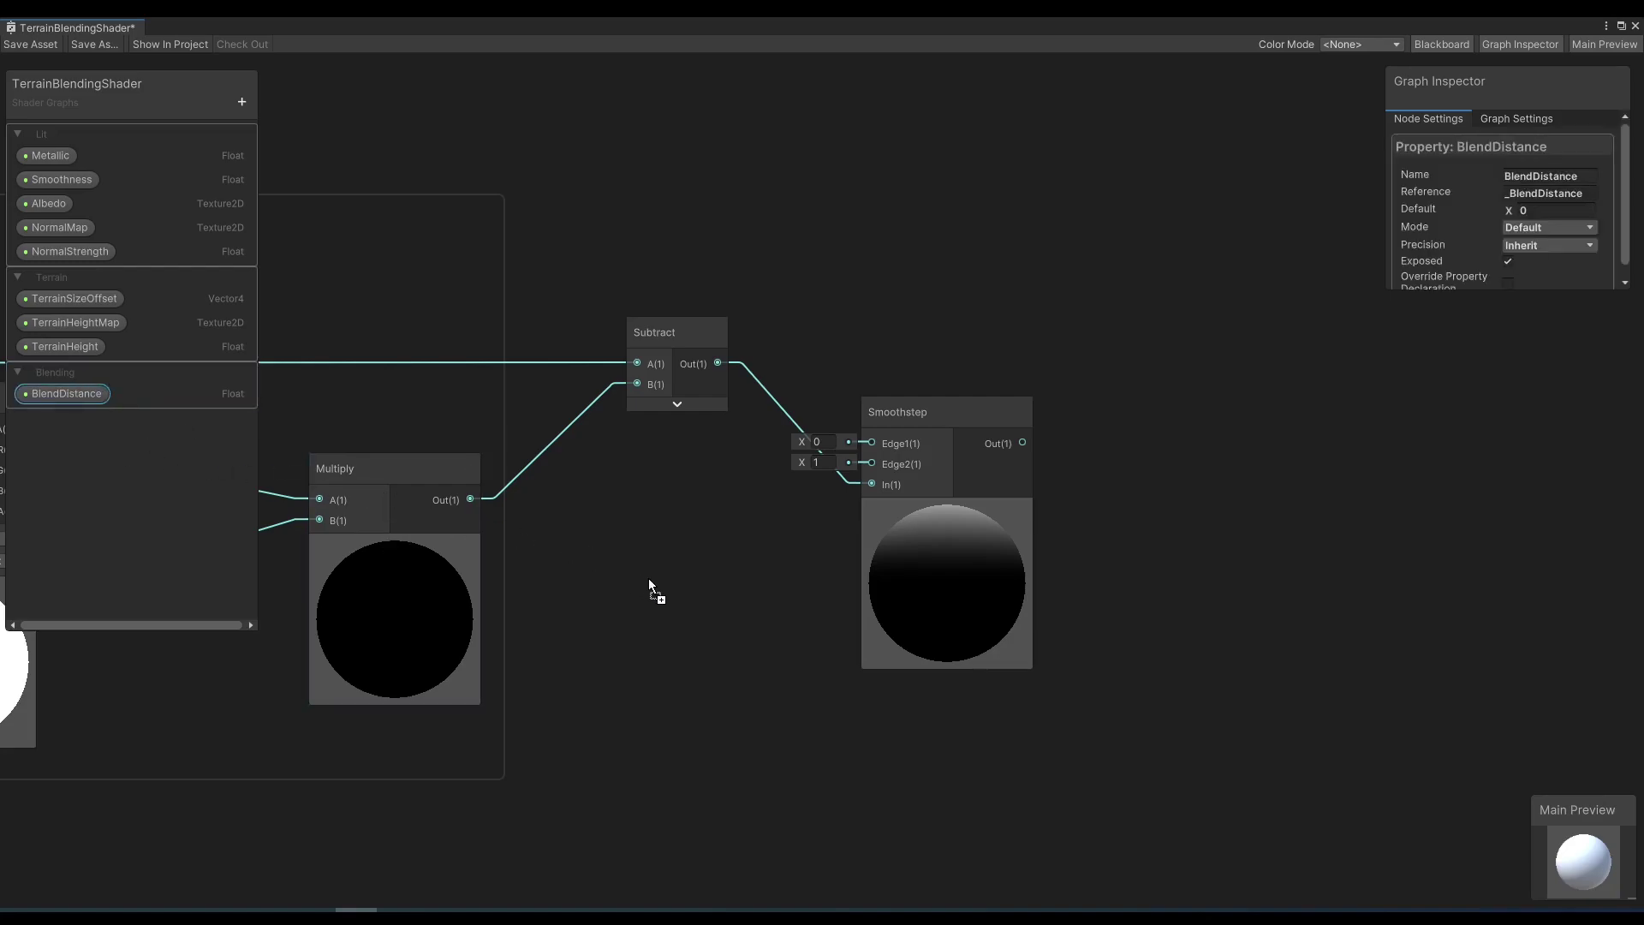
pyautogui.moveTo(649, 578); pyautogui.dragTo(696, 574)
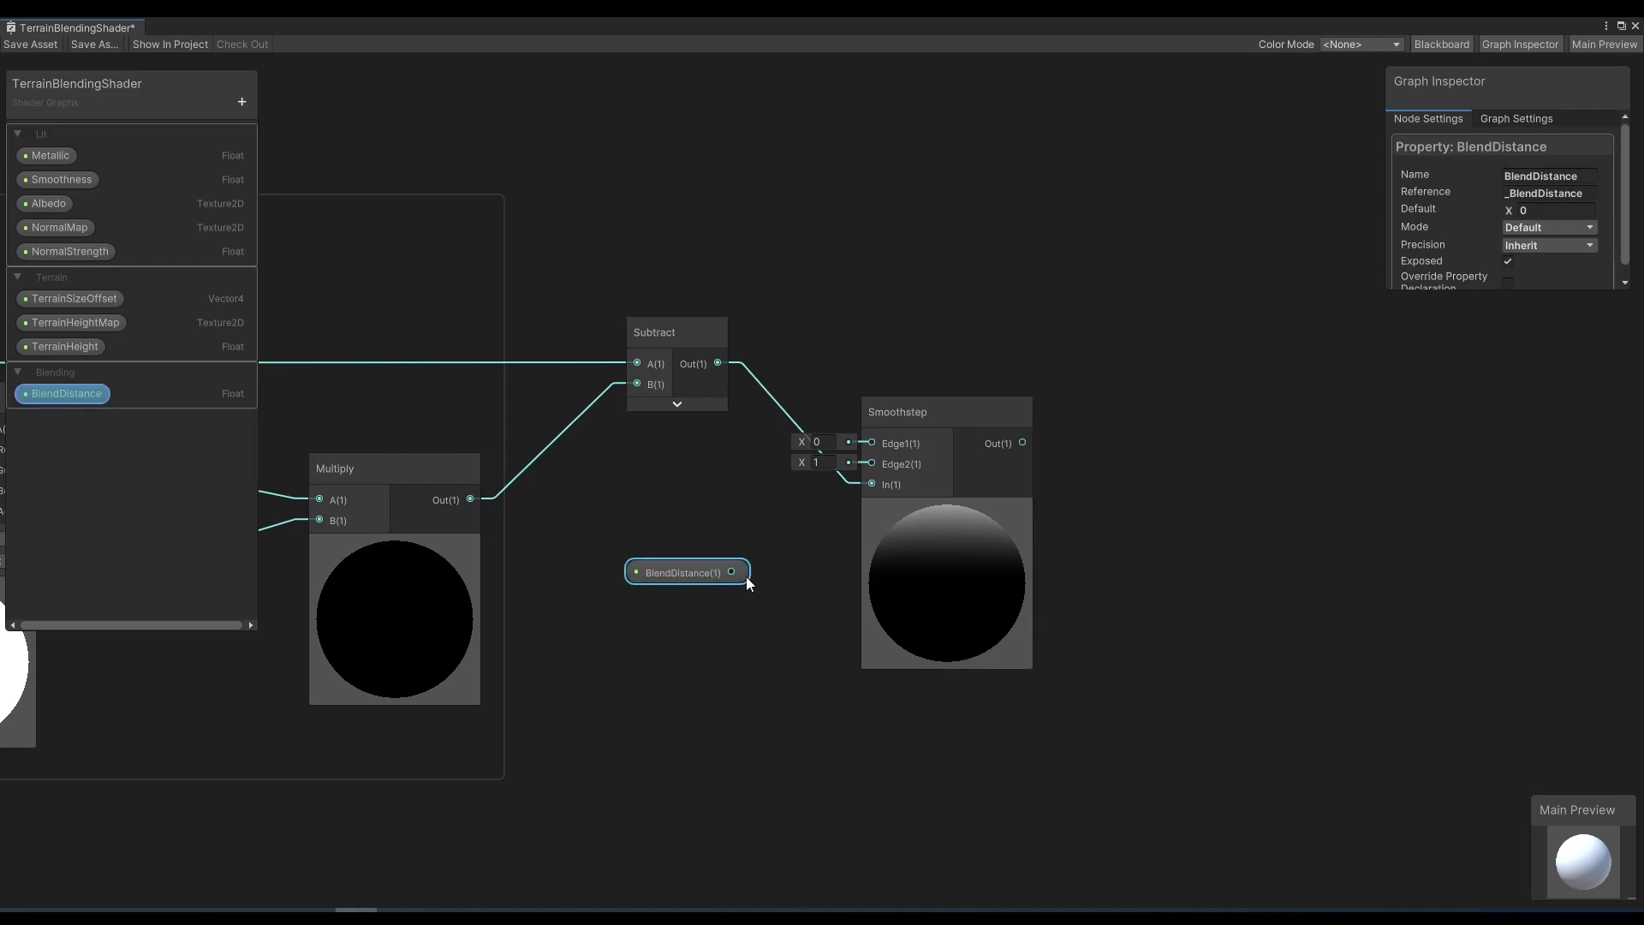
pyautogui.moveTo(732, 572); pyautogui.dragTo(871, 443)
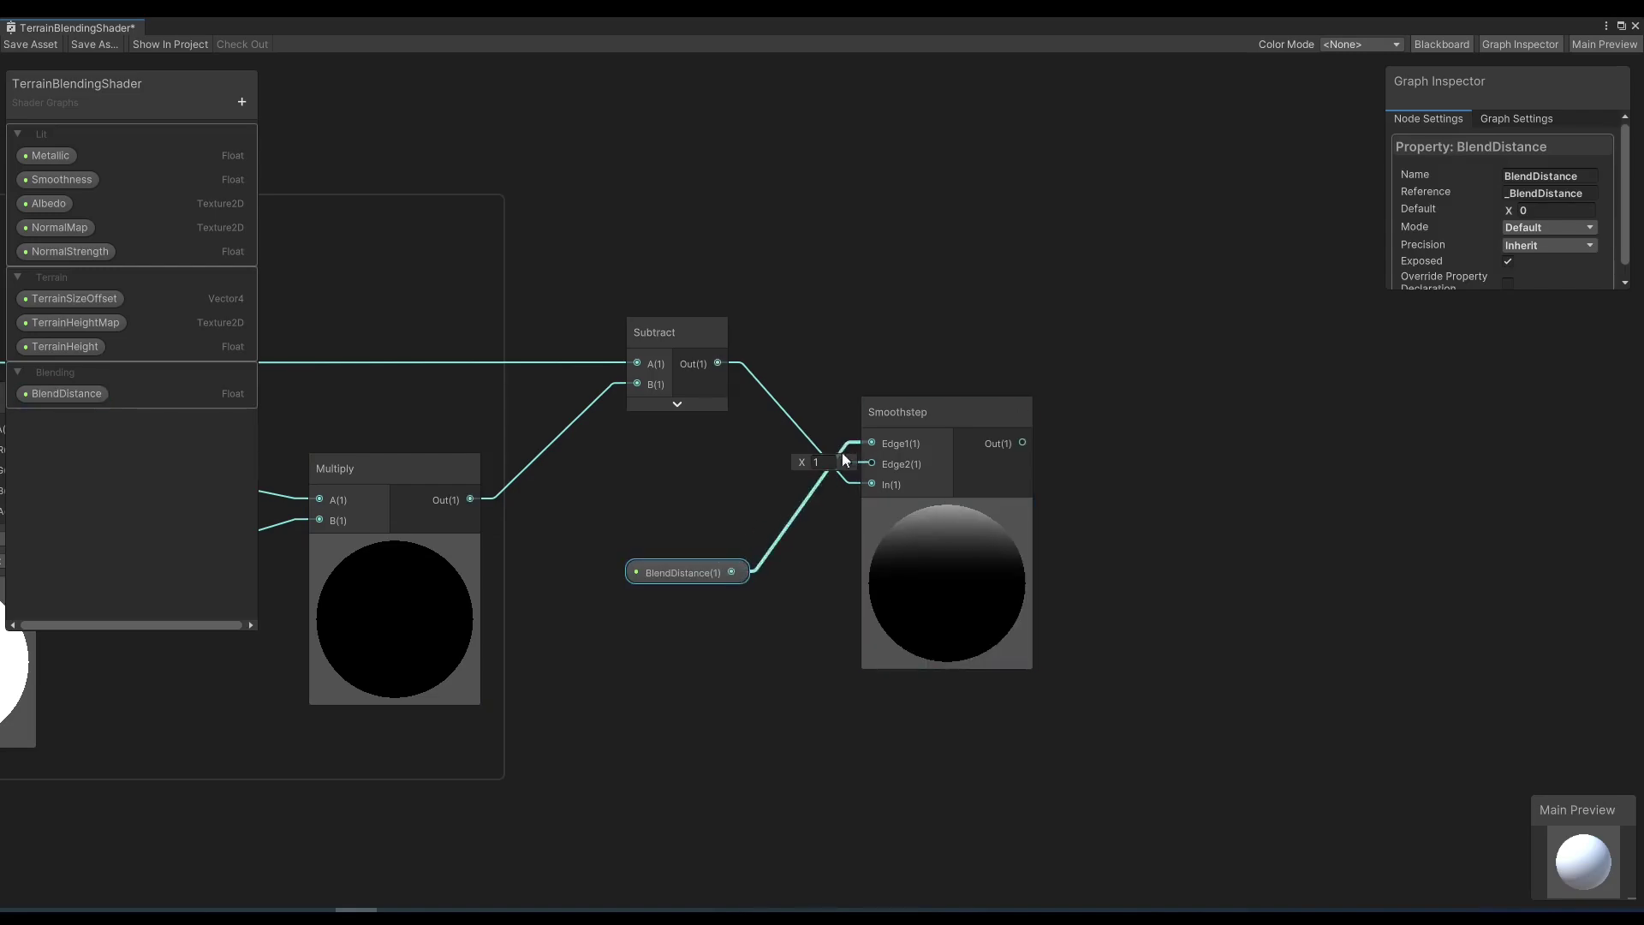
pyautogui.click(823, 463)
# Set Smoothstep Edge2 to 0, invert its output with One Minus, and save the graph.
pyautogui.write('0')
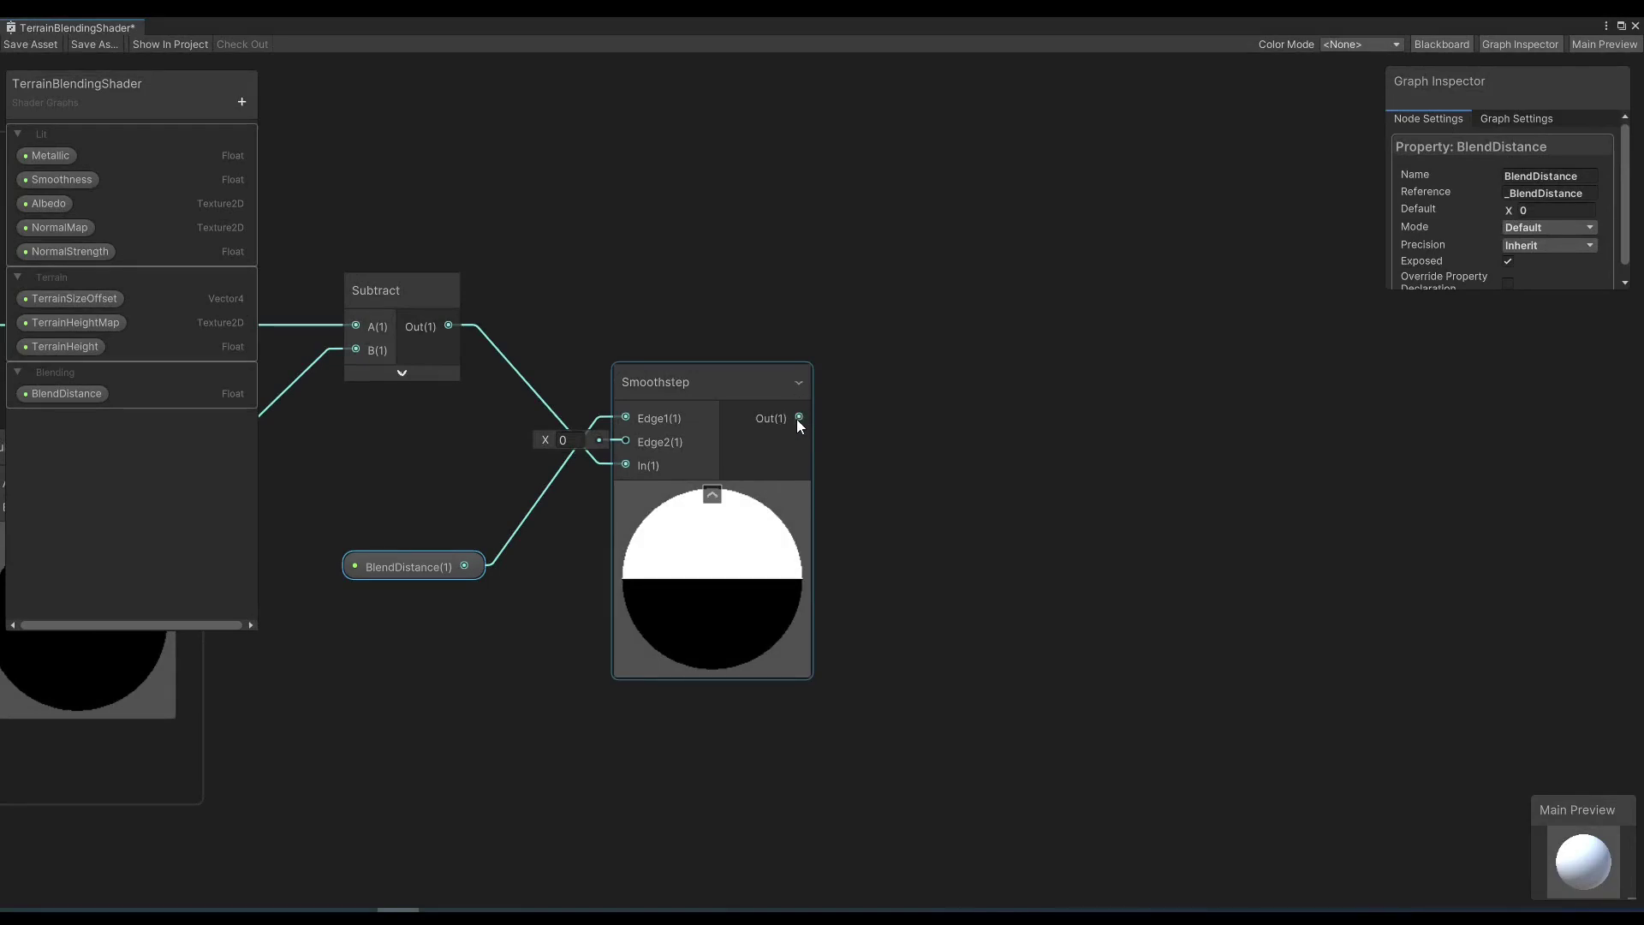
pyautogui.moveTo(798, 418); pyautogui.dragTo(998, 588)
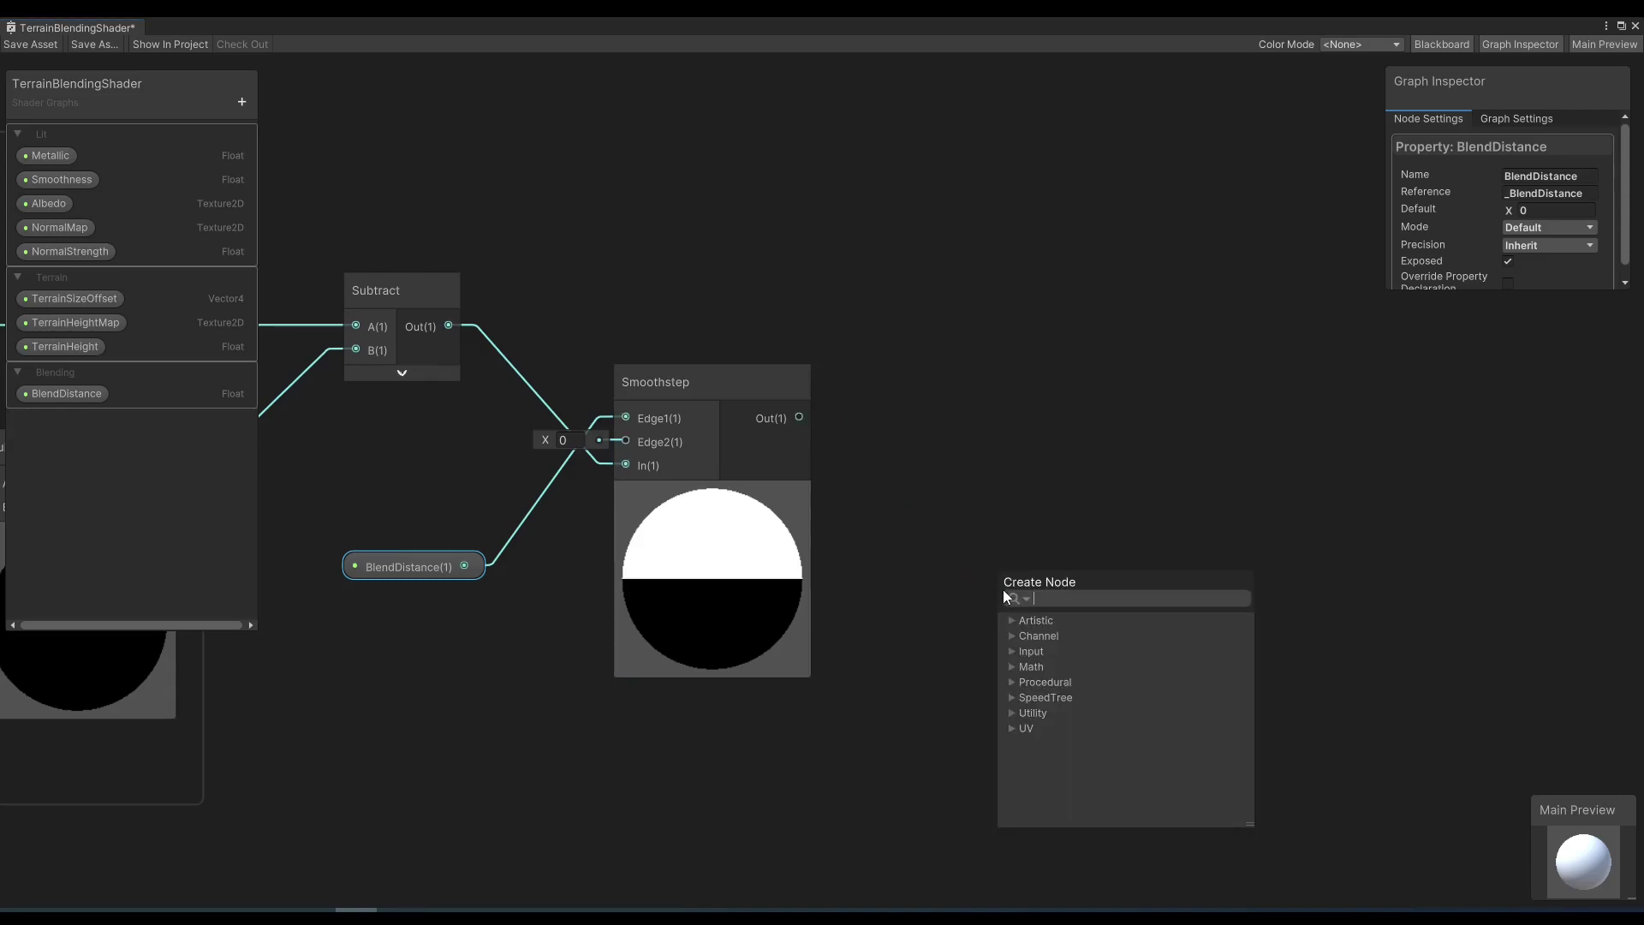
pyautogui.write('one')
pyautogui.click(1059, 651)
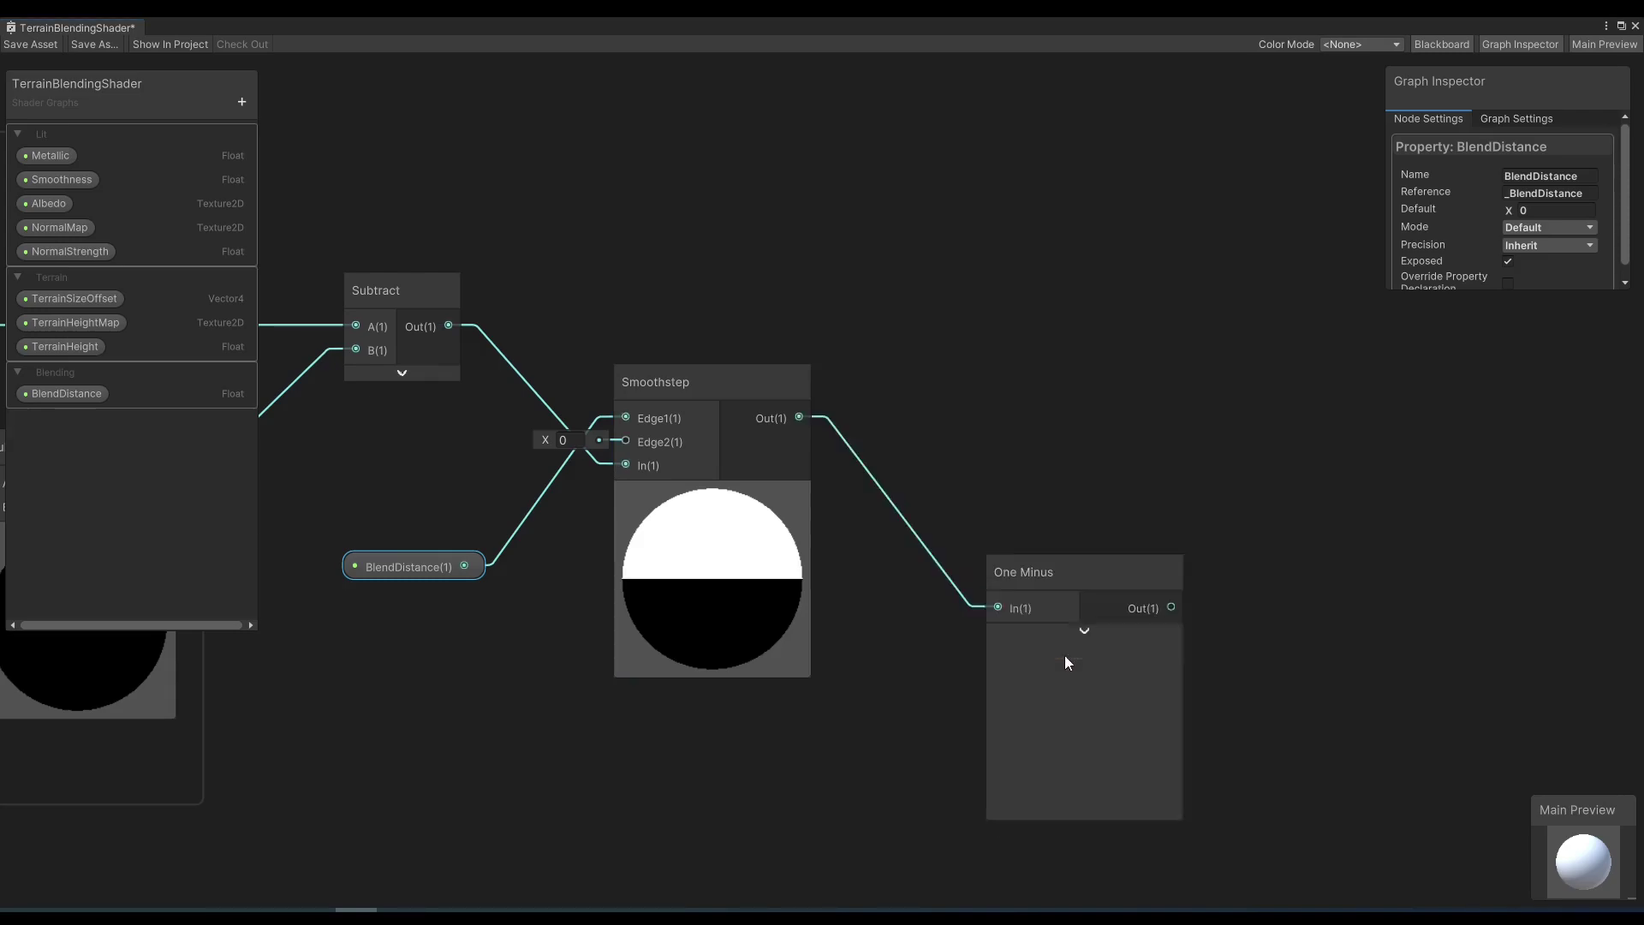
pyautogui.click(1046, 577)
pyautogui.hotkey('ctrl', 's')
pyautogui.click(598, 182)
pyautogui.scroll(-3, 597, 182)
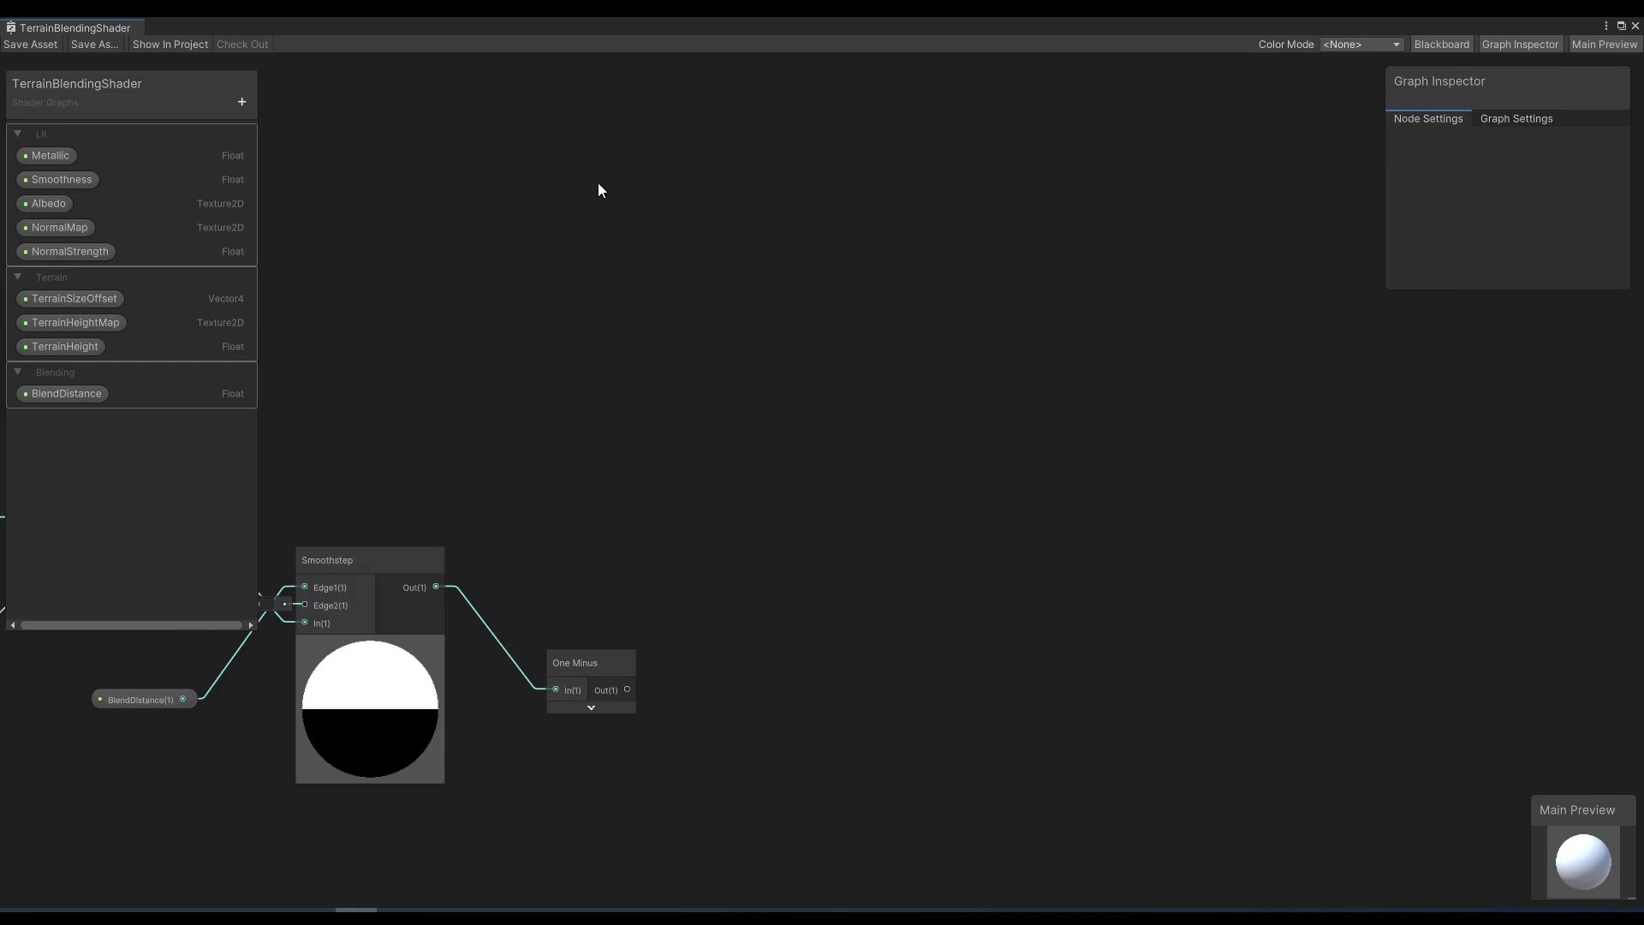
# Add a Texture2D property 'BlendTexture' to the Blending group.
pyautogui.click(242, 102)
pyautogui.click(282, 264)
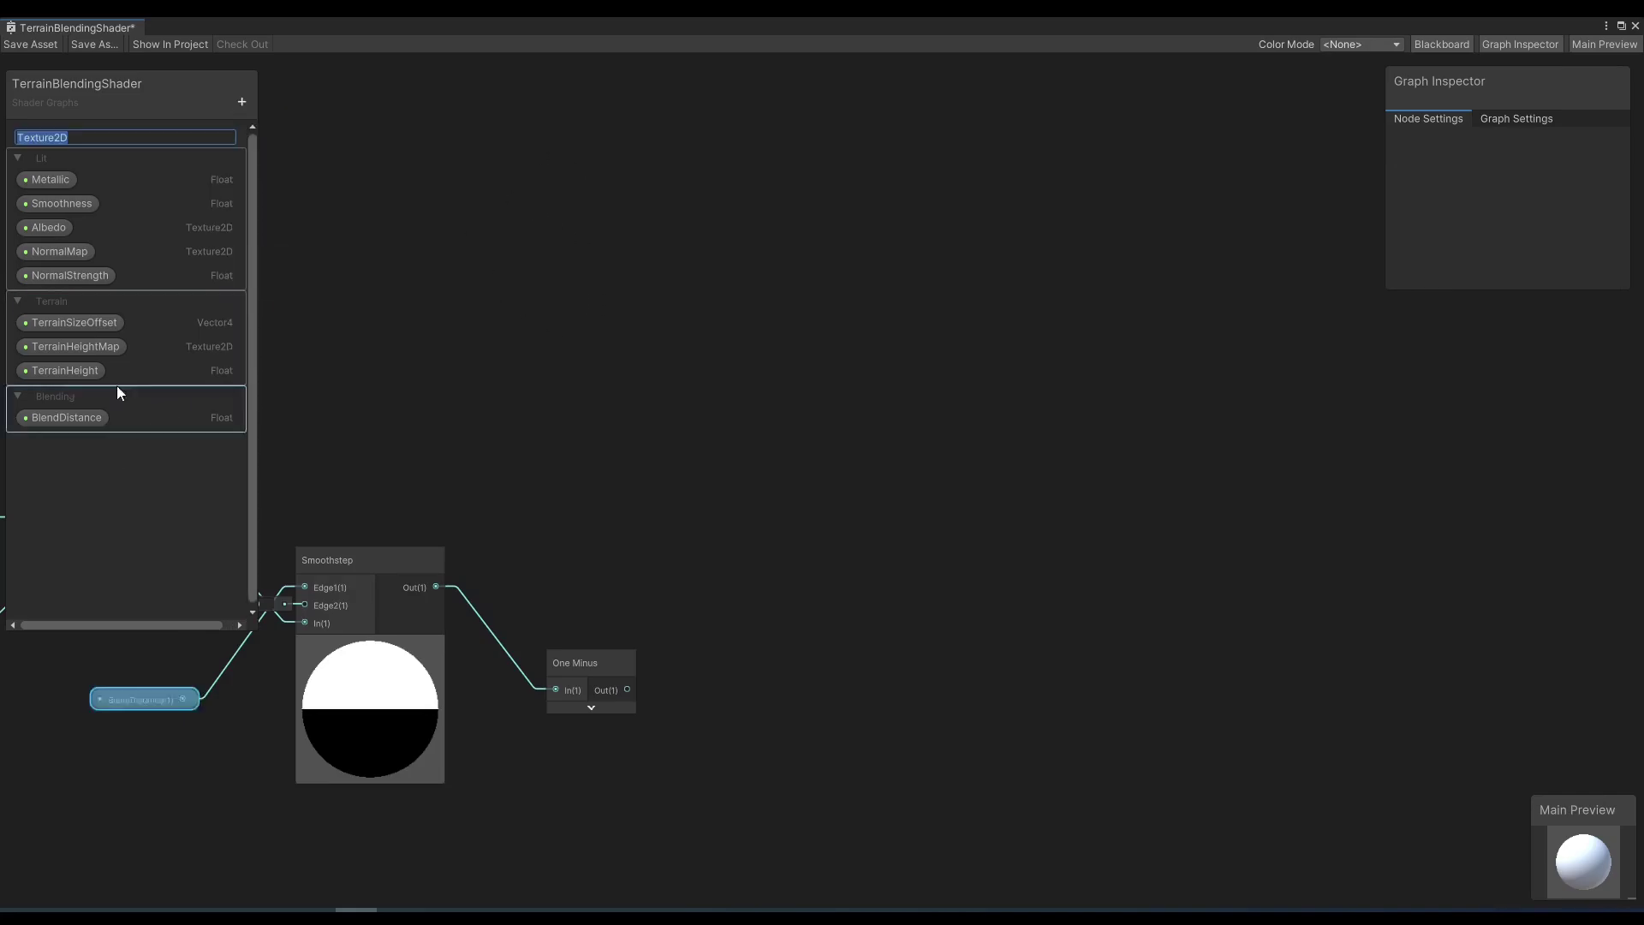
pyautogui.write('BlendTe')
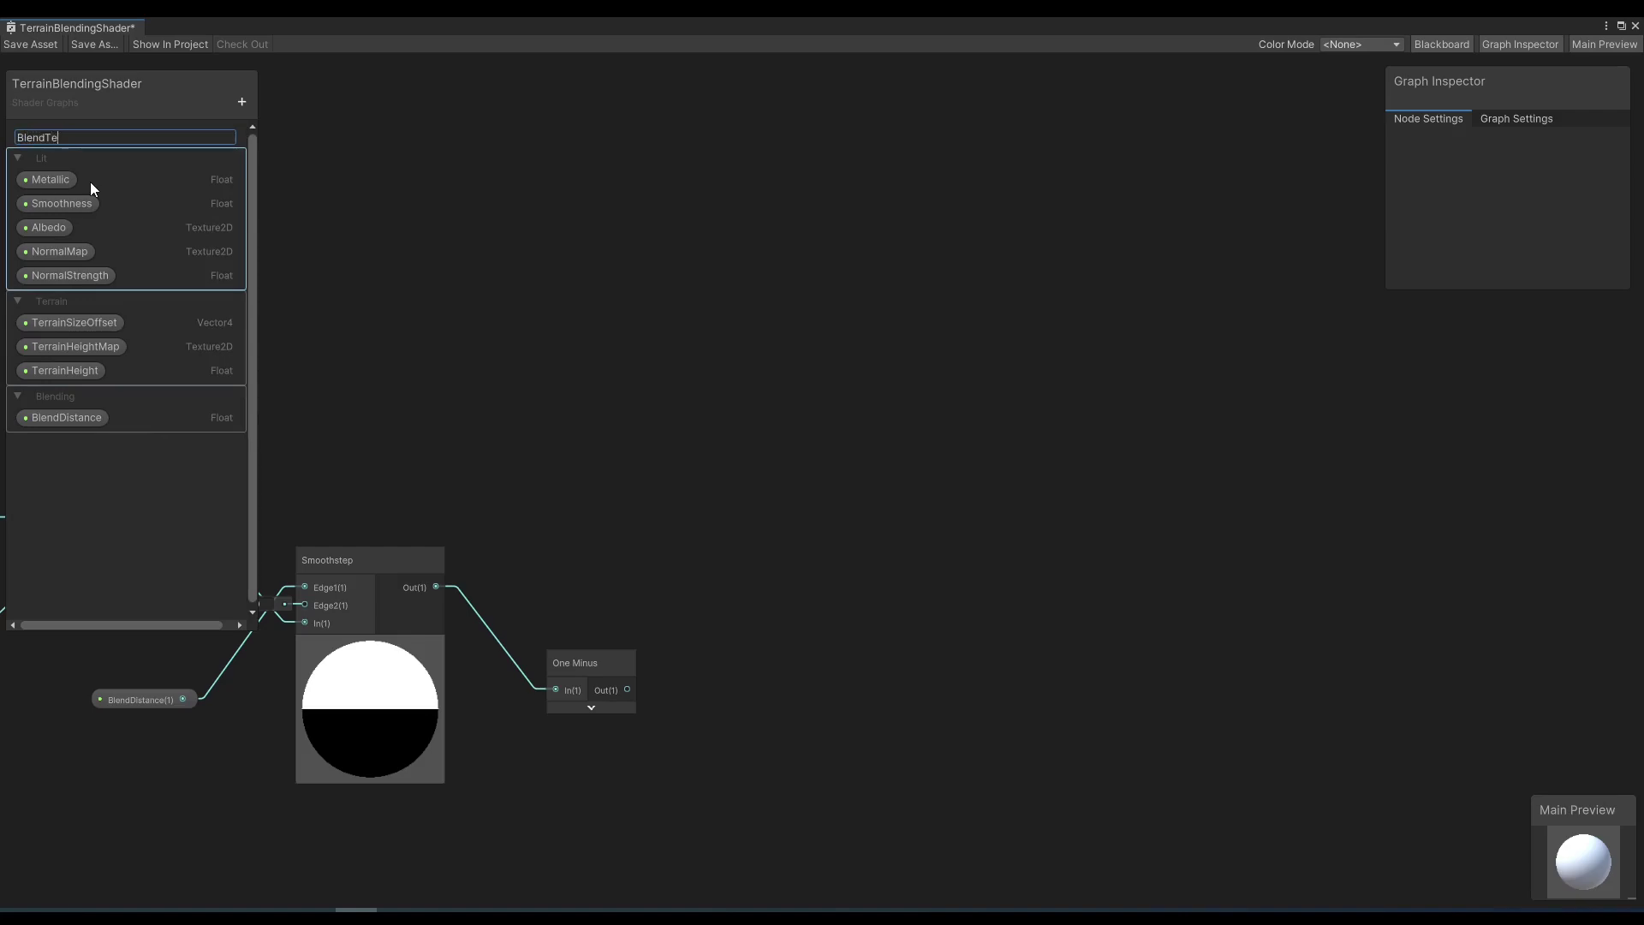
pyautogui.write('xture')
pyautogui.press('Return')
pyautogui.moveTo(94, 135); pyautogui.dragTo(69, 408)
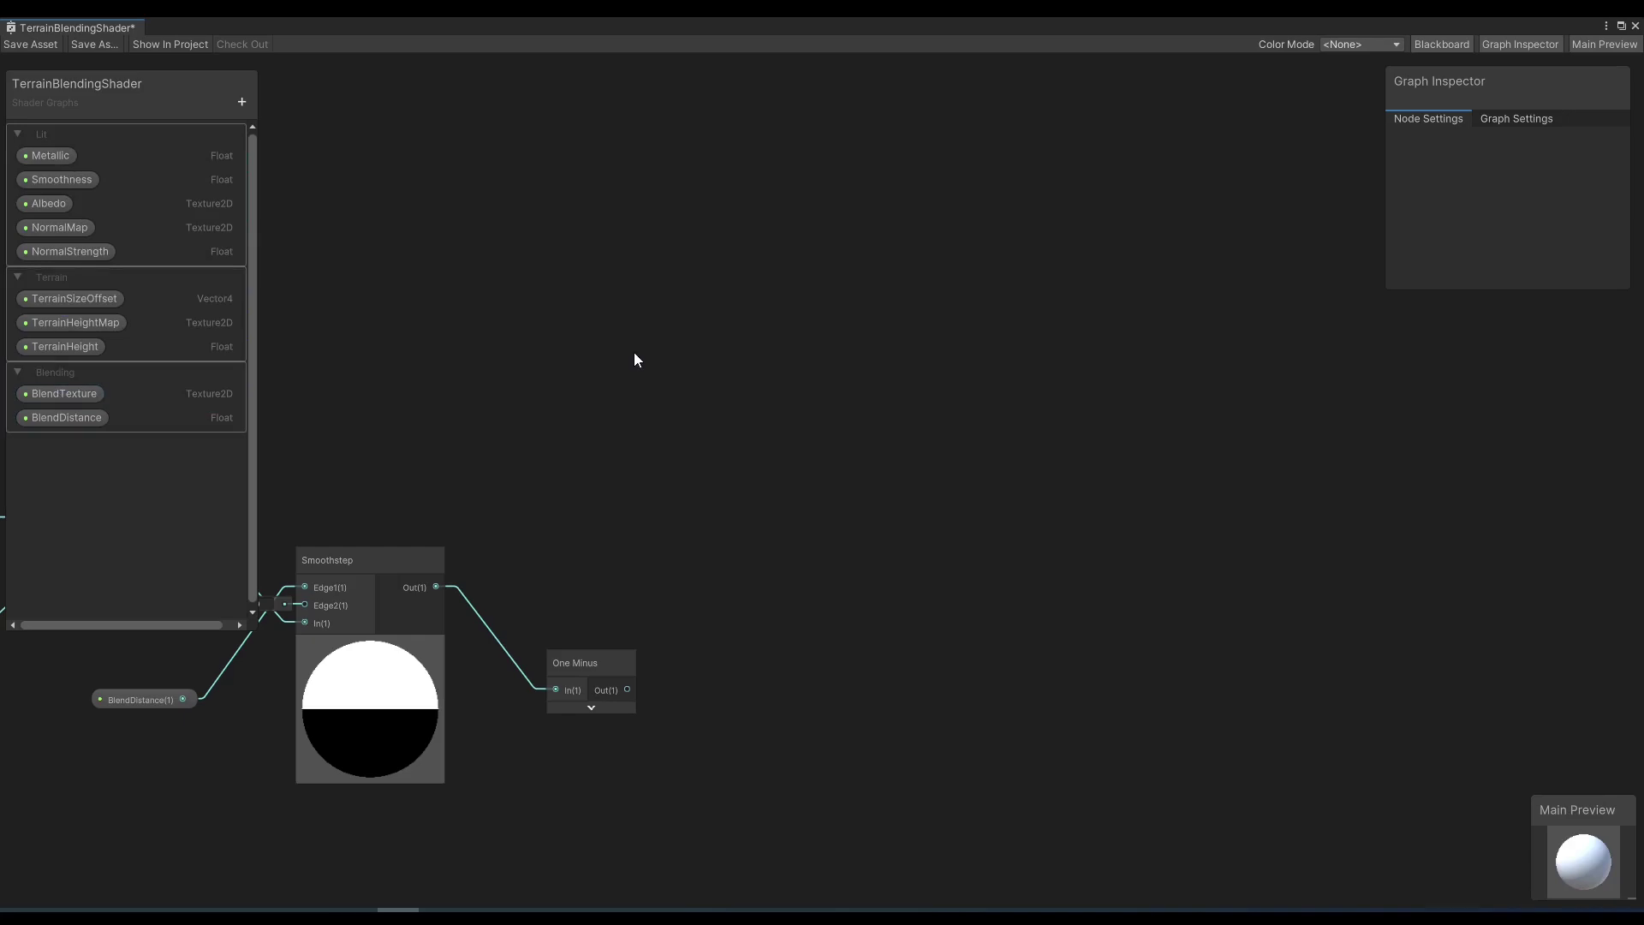
# Create a Triplanar node and feed BlendTexture into its Texture input.
pyautogui.rightClick(647, 300)
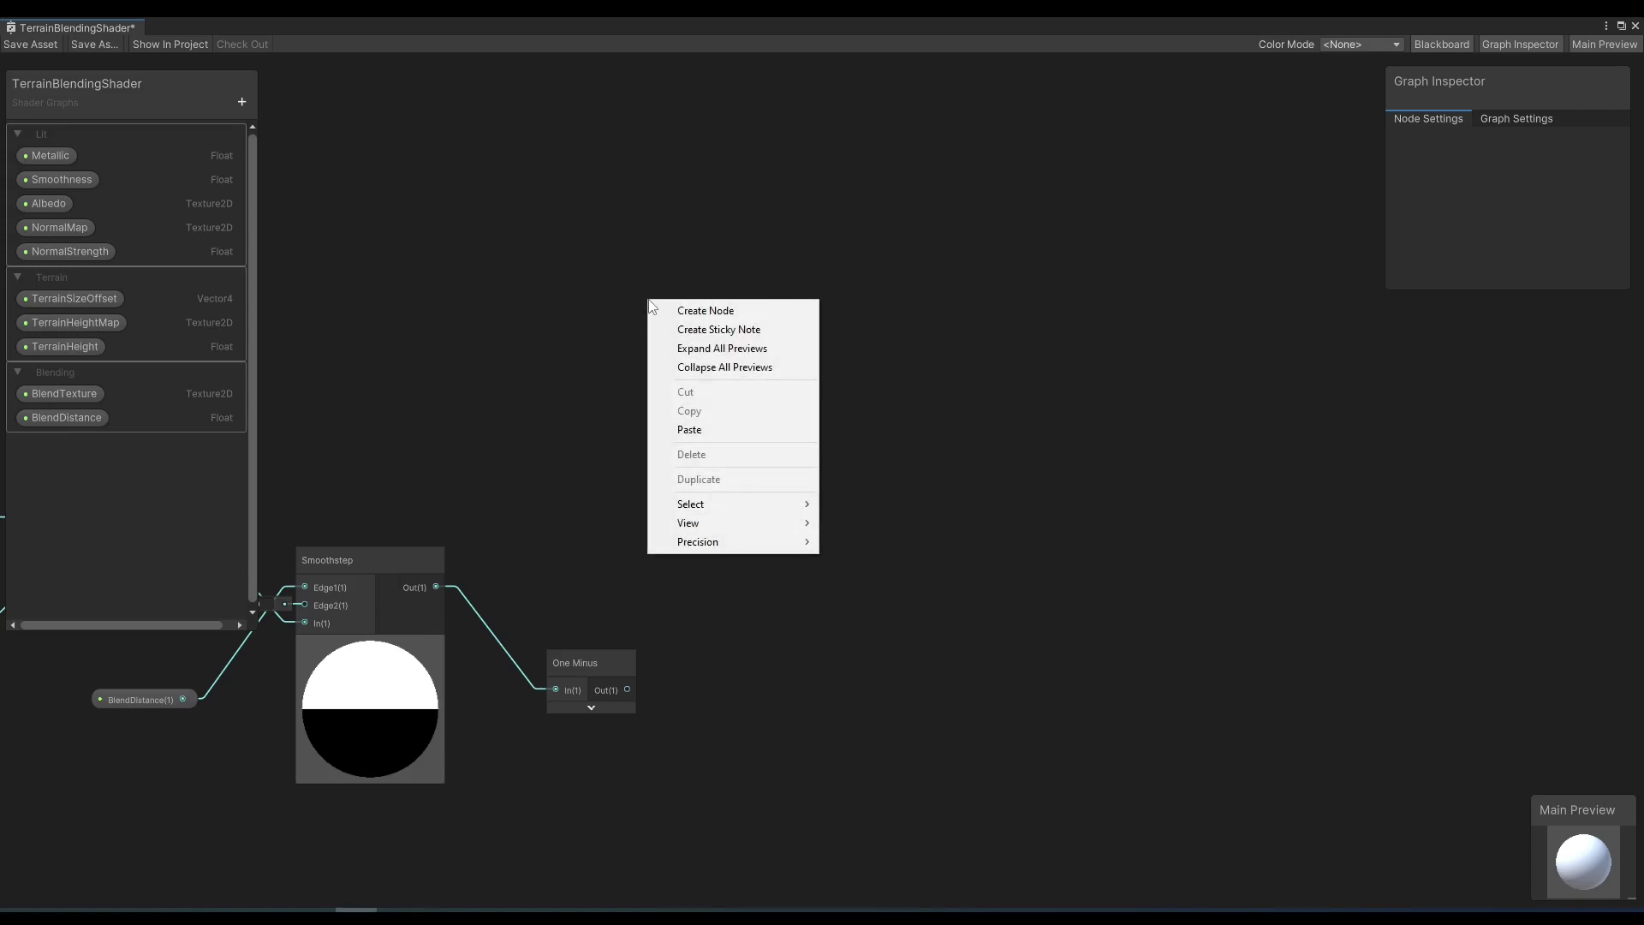
pyautogui.click(672, 310)
pyautogui.click(674, 325)
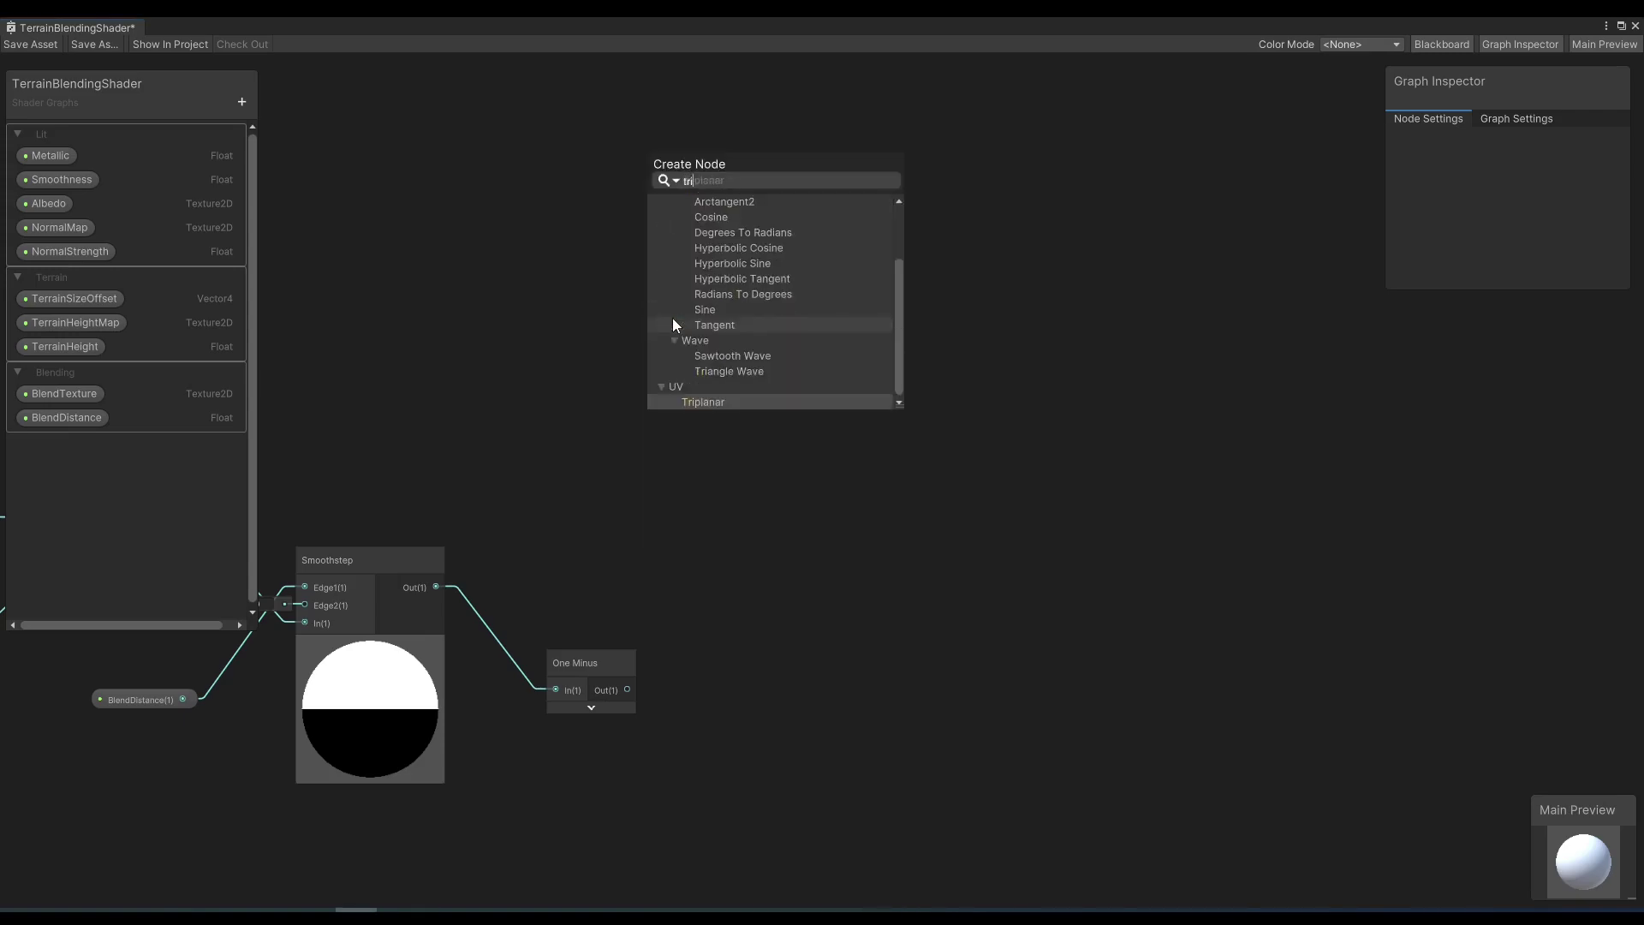
pyautogui.write('tripl')
pyautogui.click(704, 218)
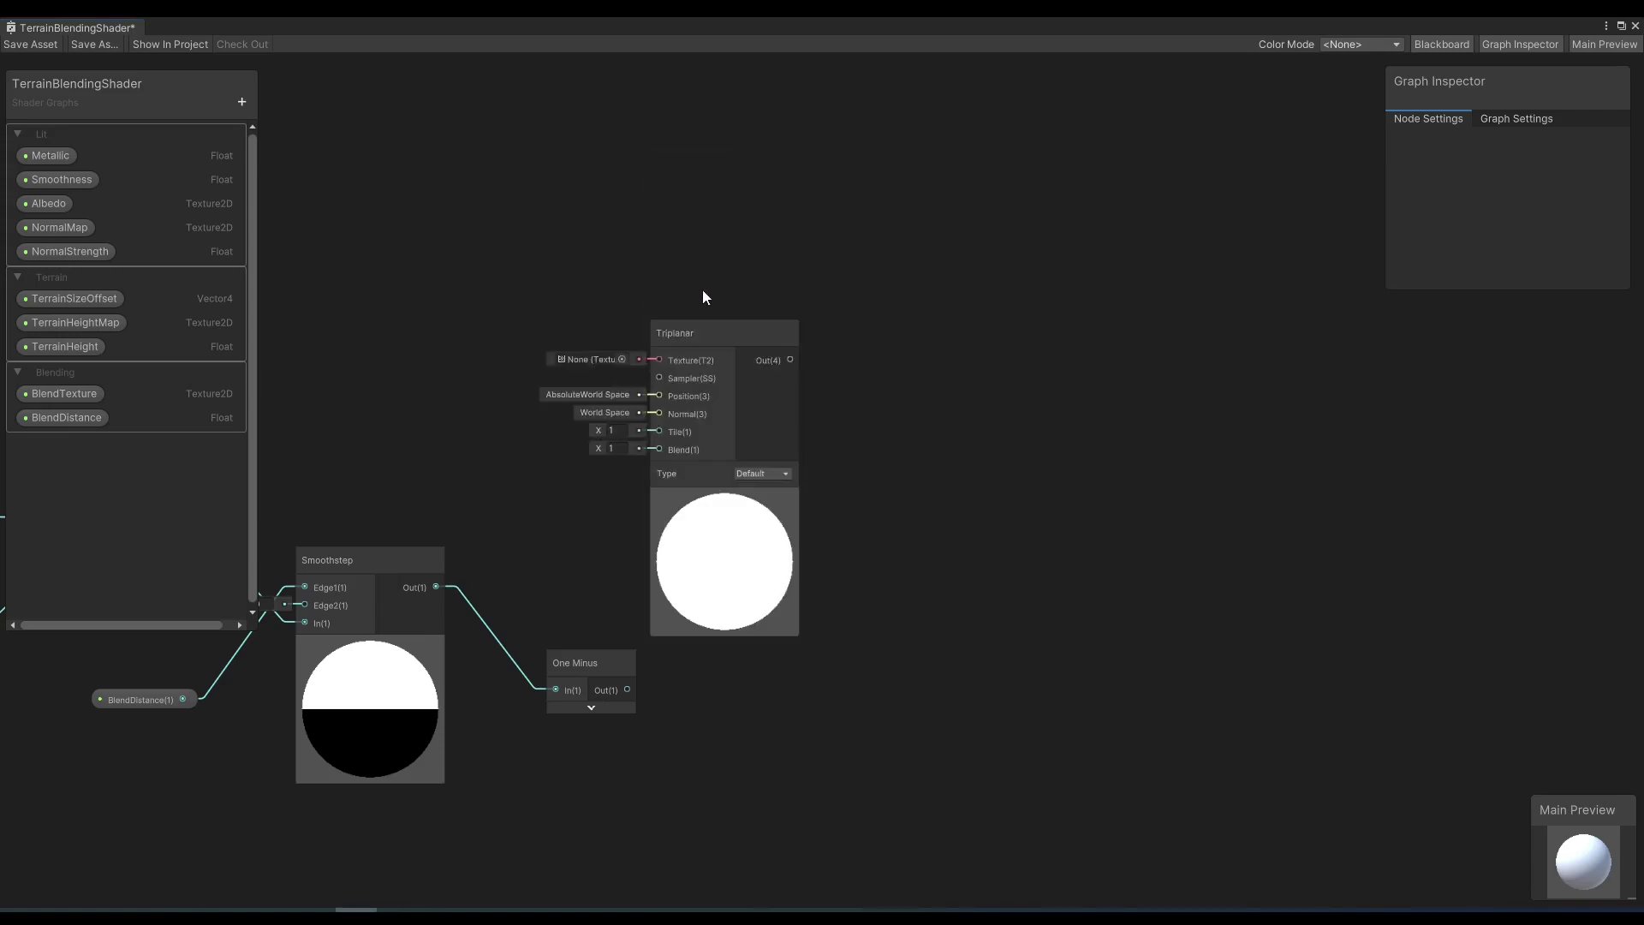
pyautogui.moveTo(236, 385); pyautogui.dragTo(520, 331)
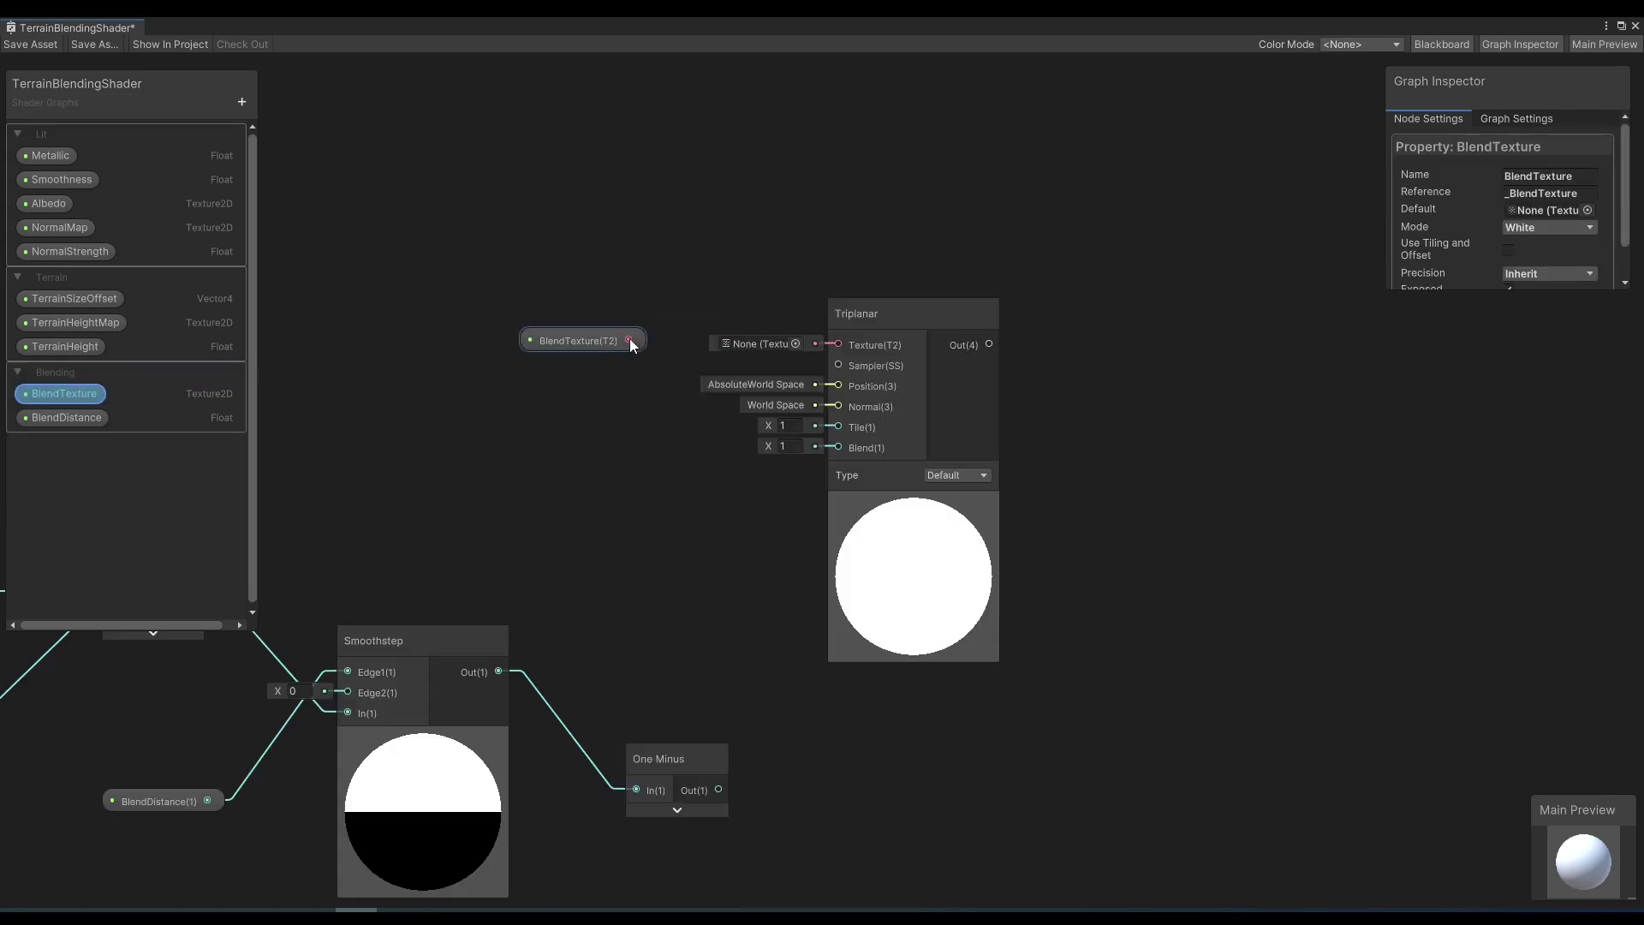
pyautogui.moveTo(629, 341); pyautogui.dragTo(835, 345)
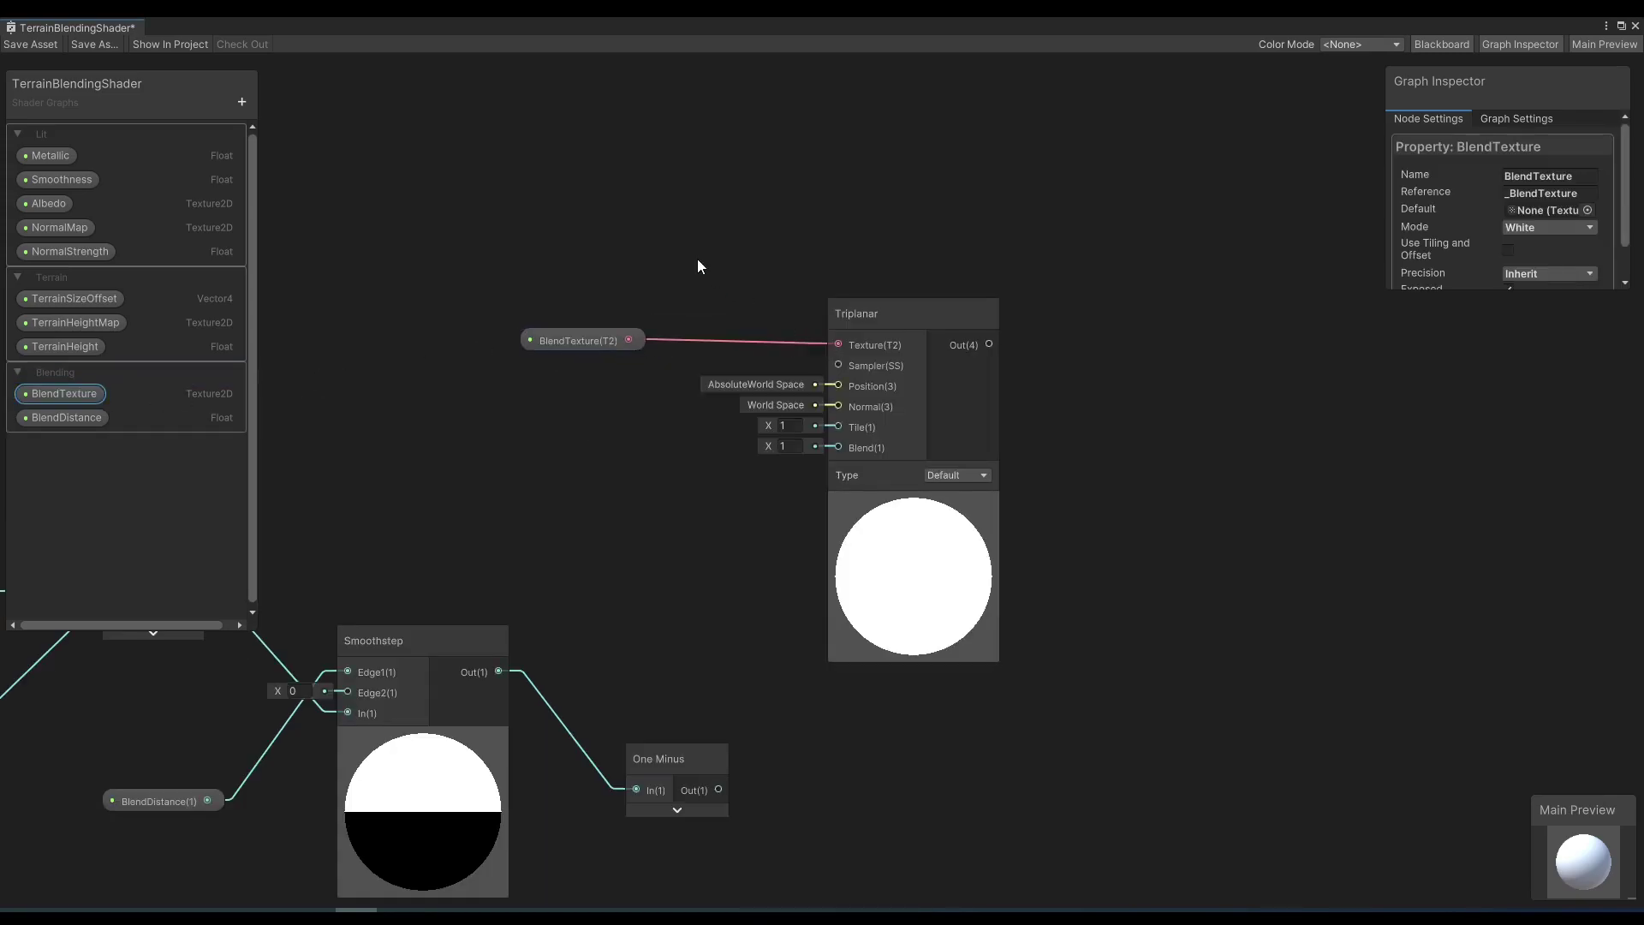
# Add a BlendTiling float to Blending and wire it into Triplanar's Tile input.
pyautogui.click(248, 102)
pyautogui.click(274, 138)
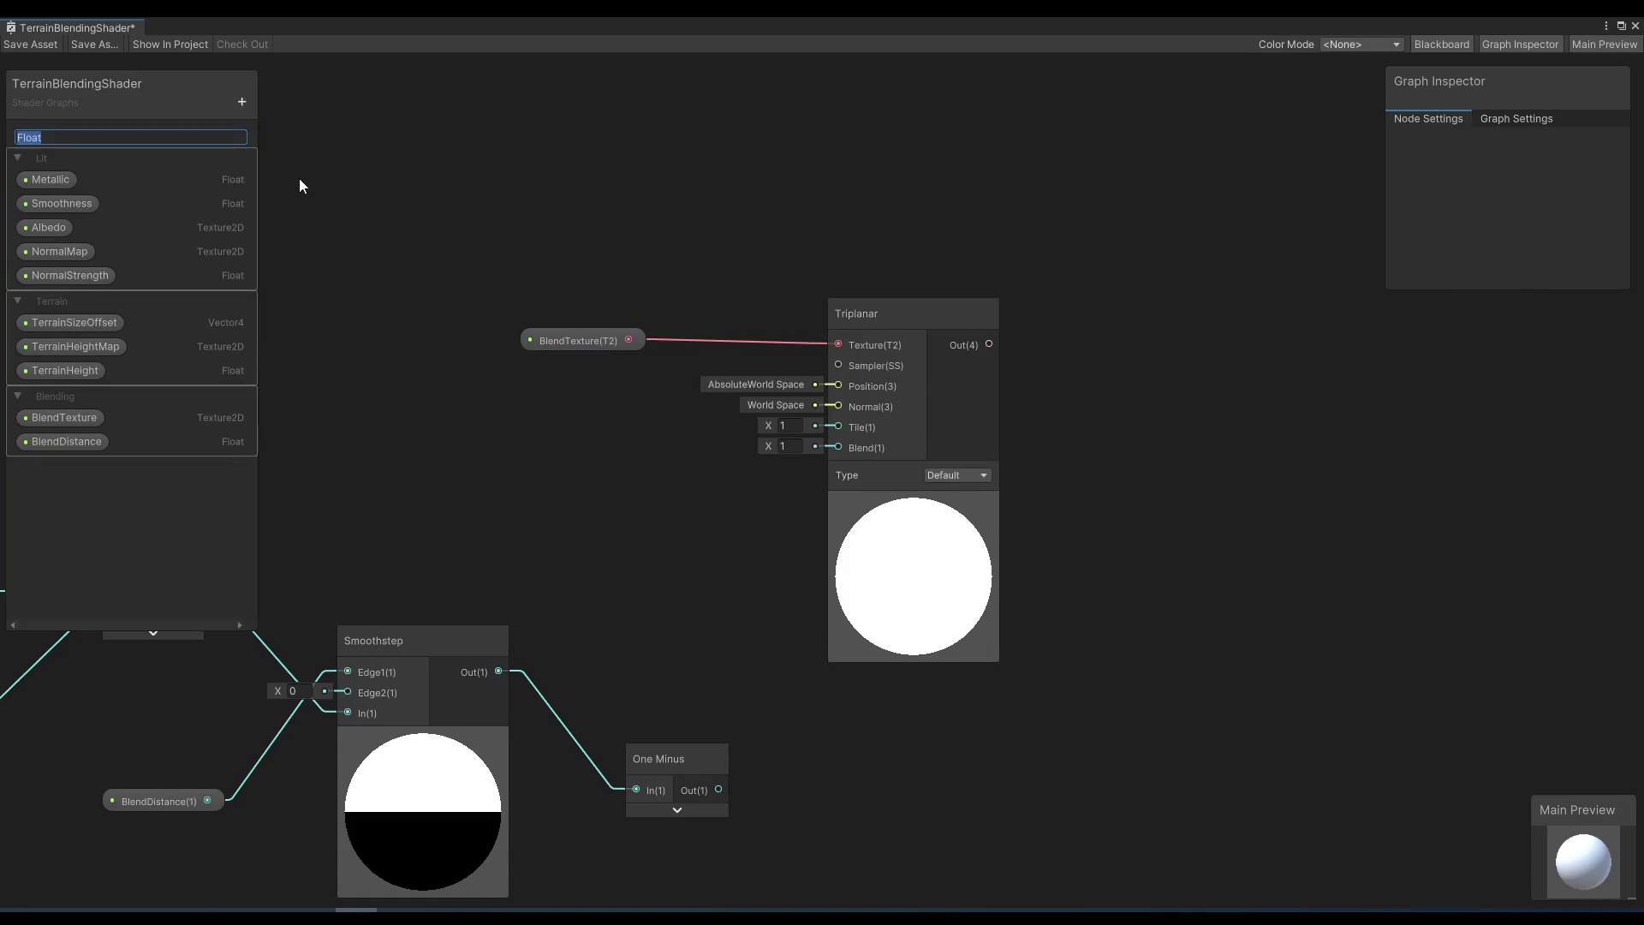
pyautogui.write('BlendTiling')
pyautogui.press('Return')
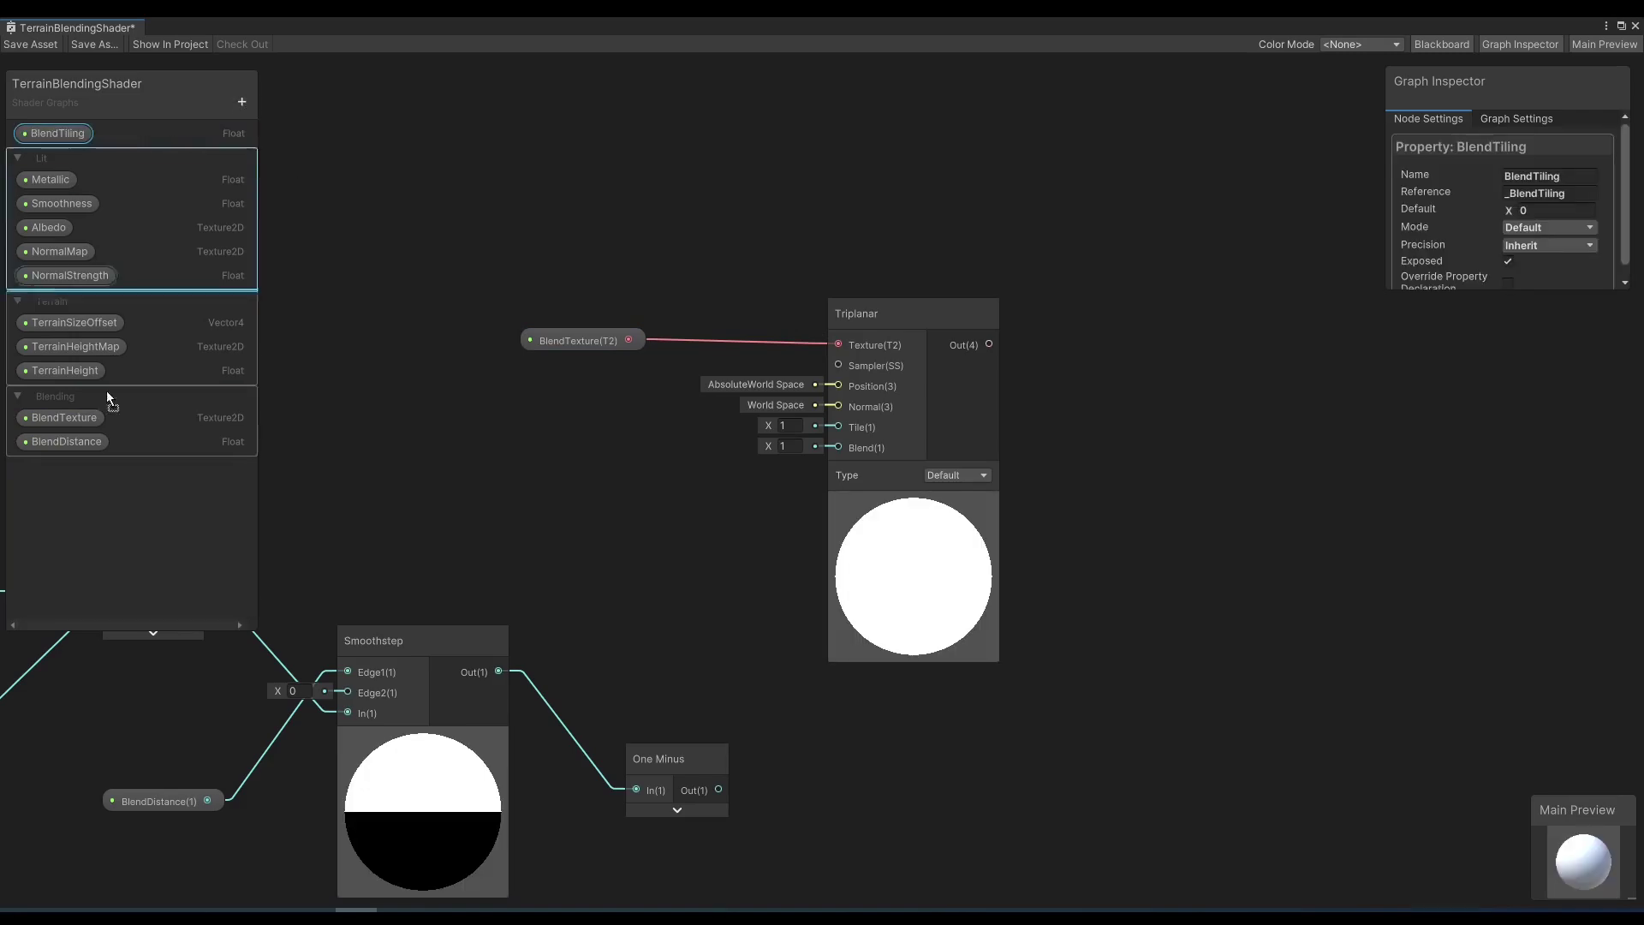
pyautogui.moveTo(106, 390); pyautogui.dragTo(45, 451)
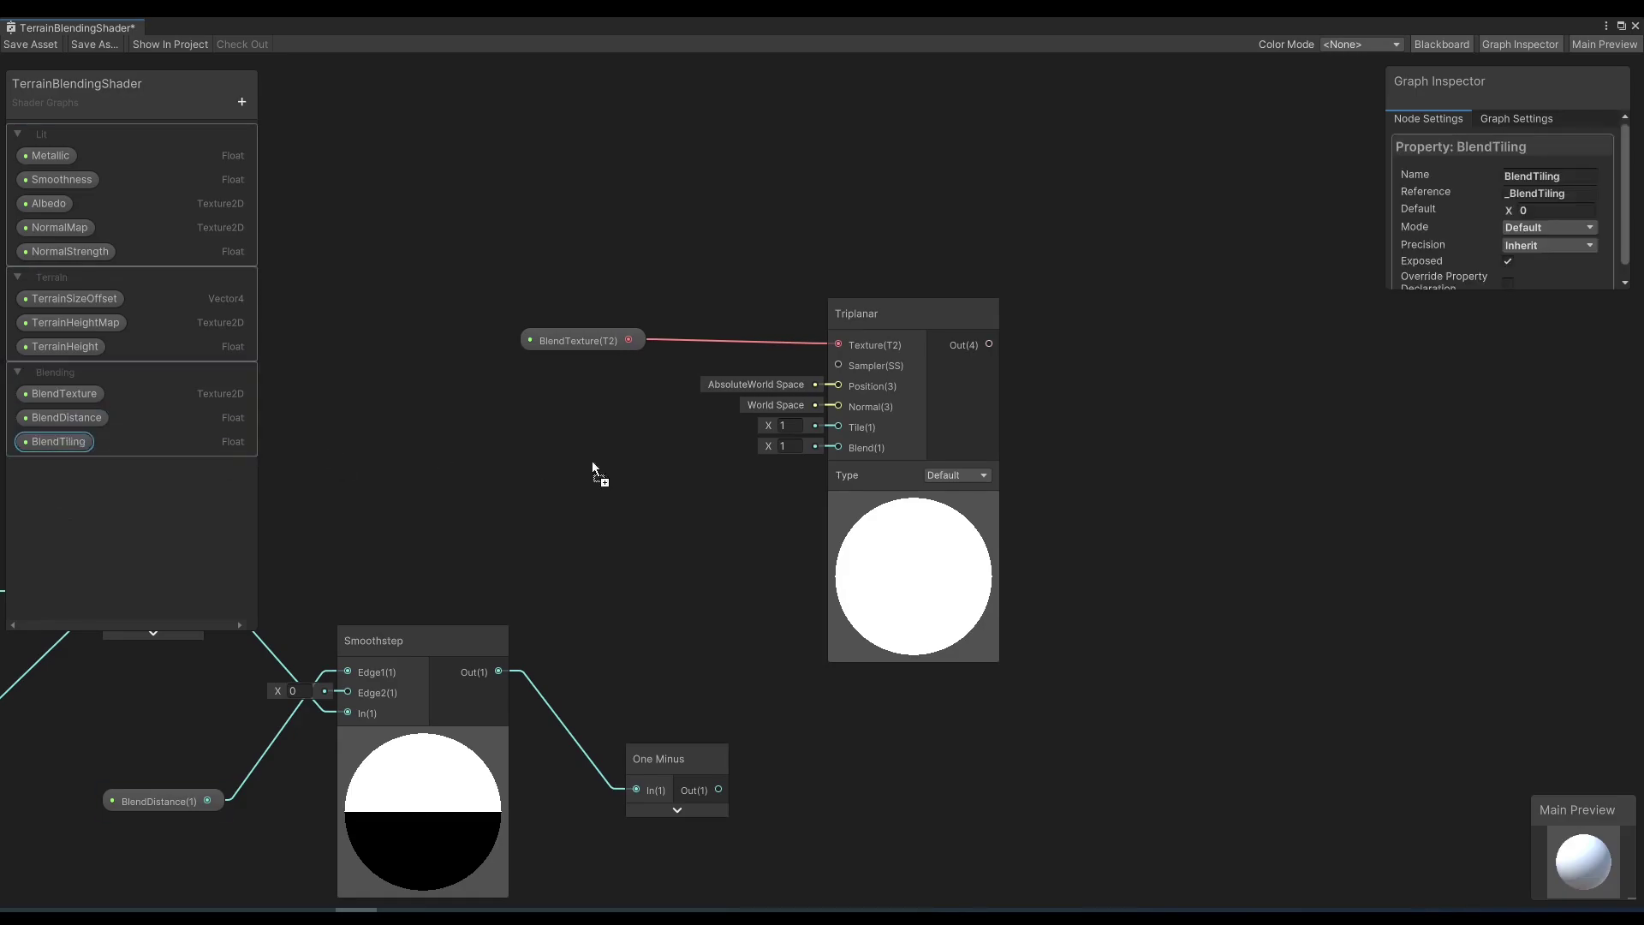
pyautogui.moveTo(546, 482); pyautogui.dragTo(839, 427)
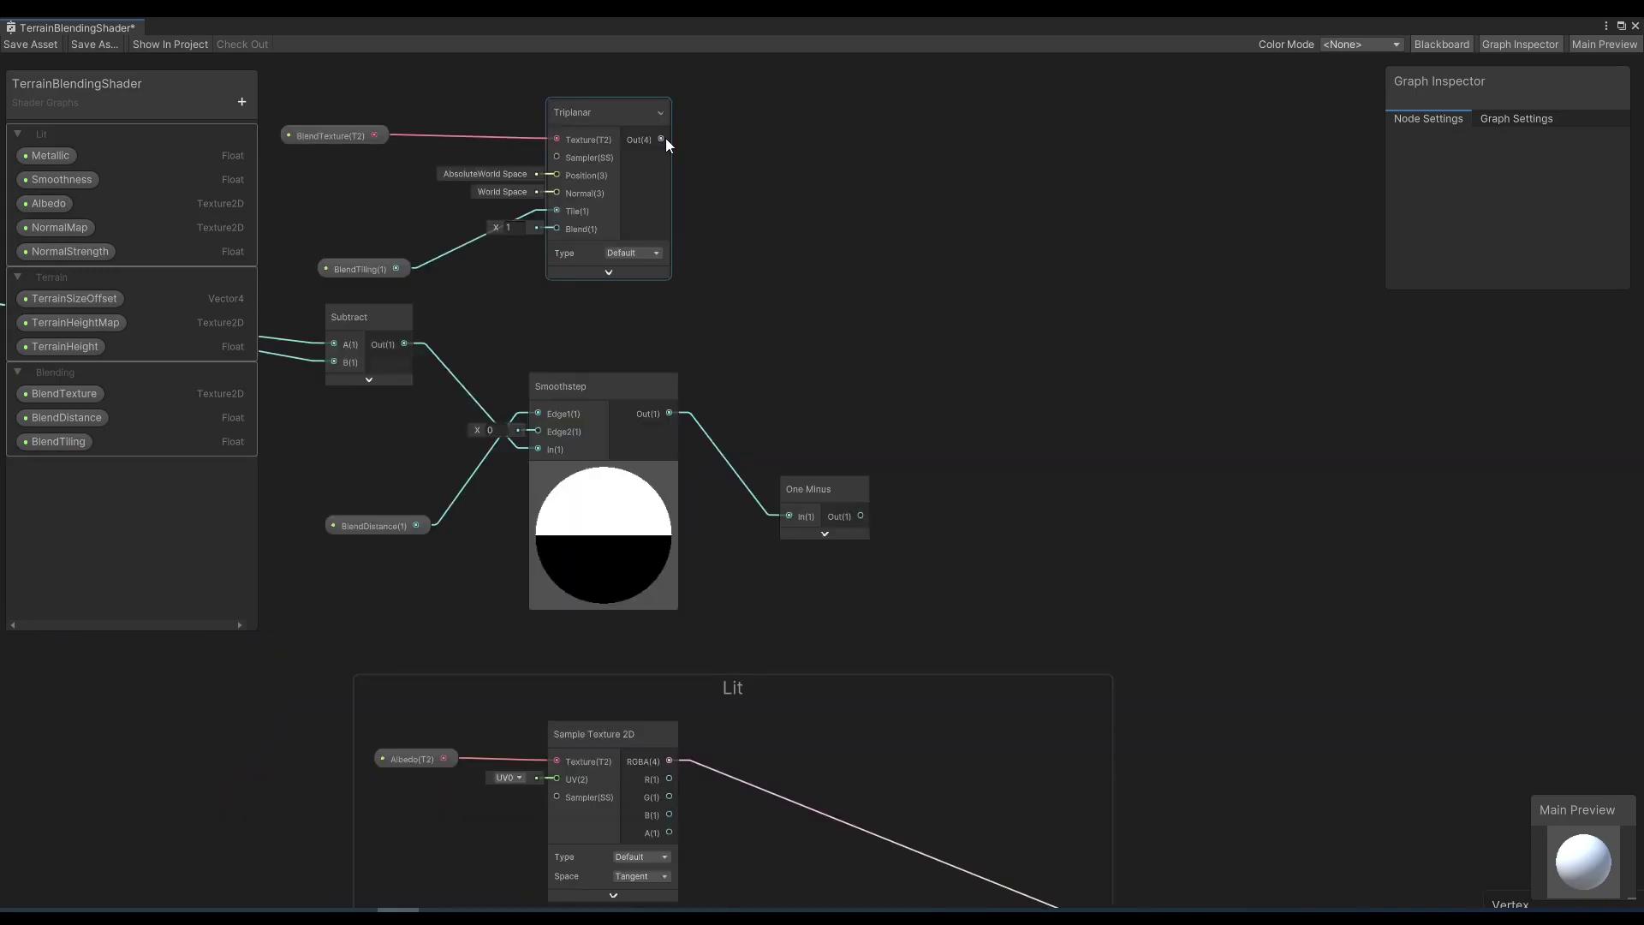
# Multiply the Triplanar output by the Smoothstep mask.
pyautogui.moveTo(662, 139); pyautogui.dragTo(876, 275)
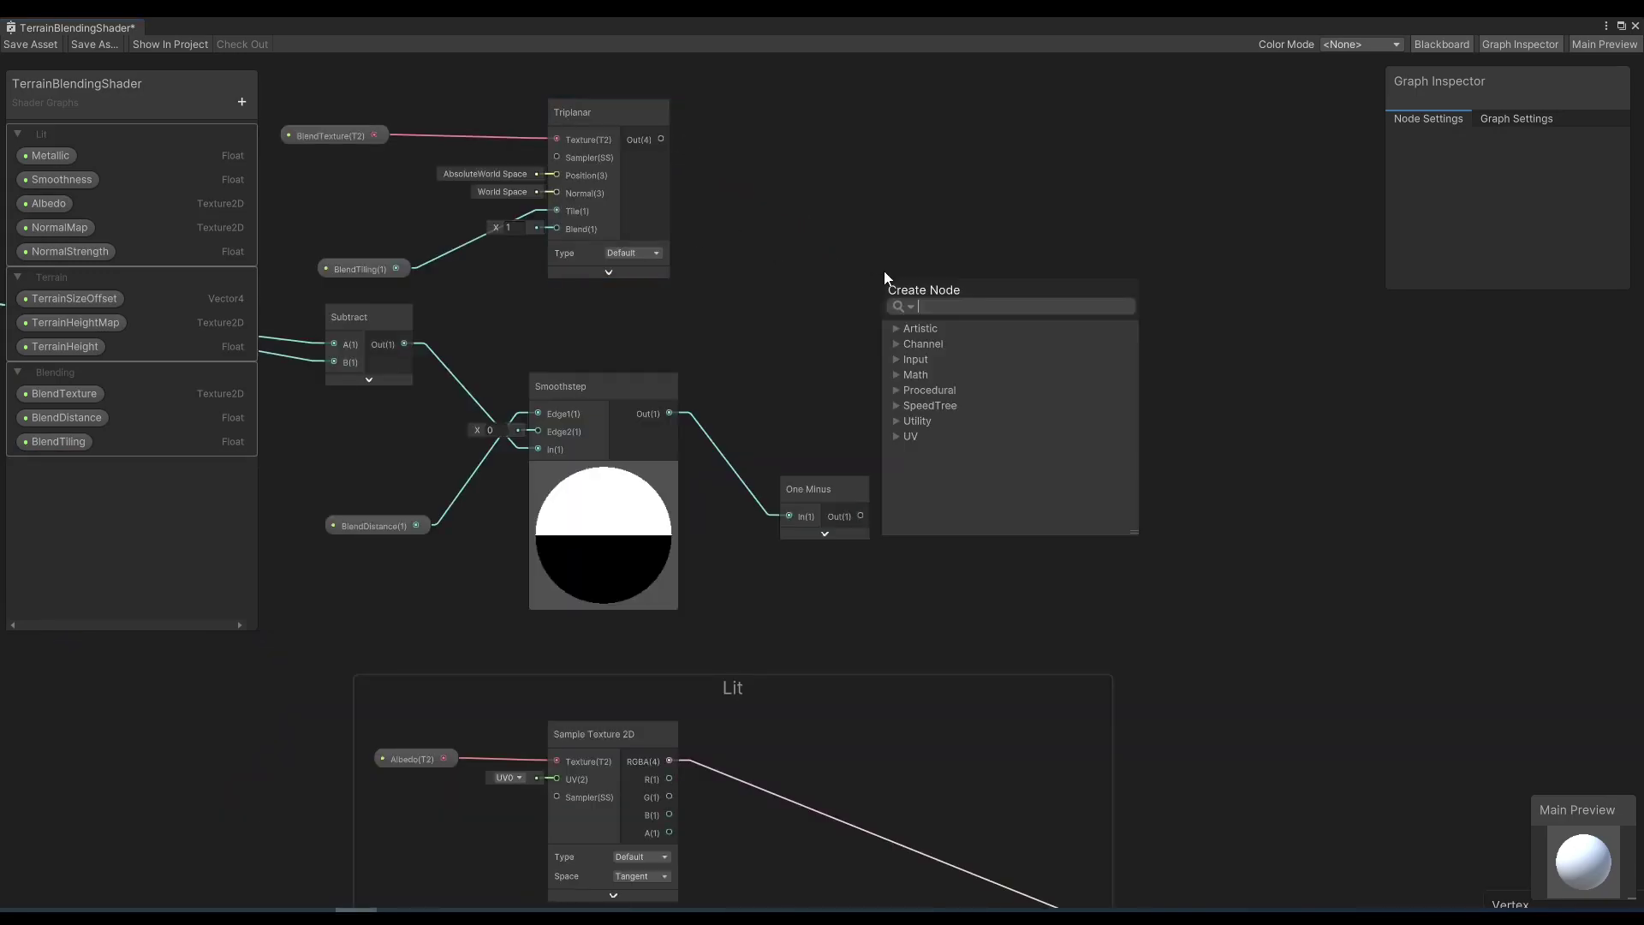
pyautogui.write('mu')
pyautogui.press('Return')
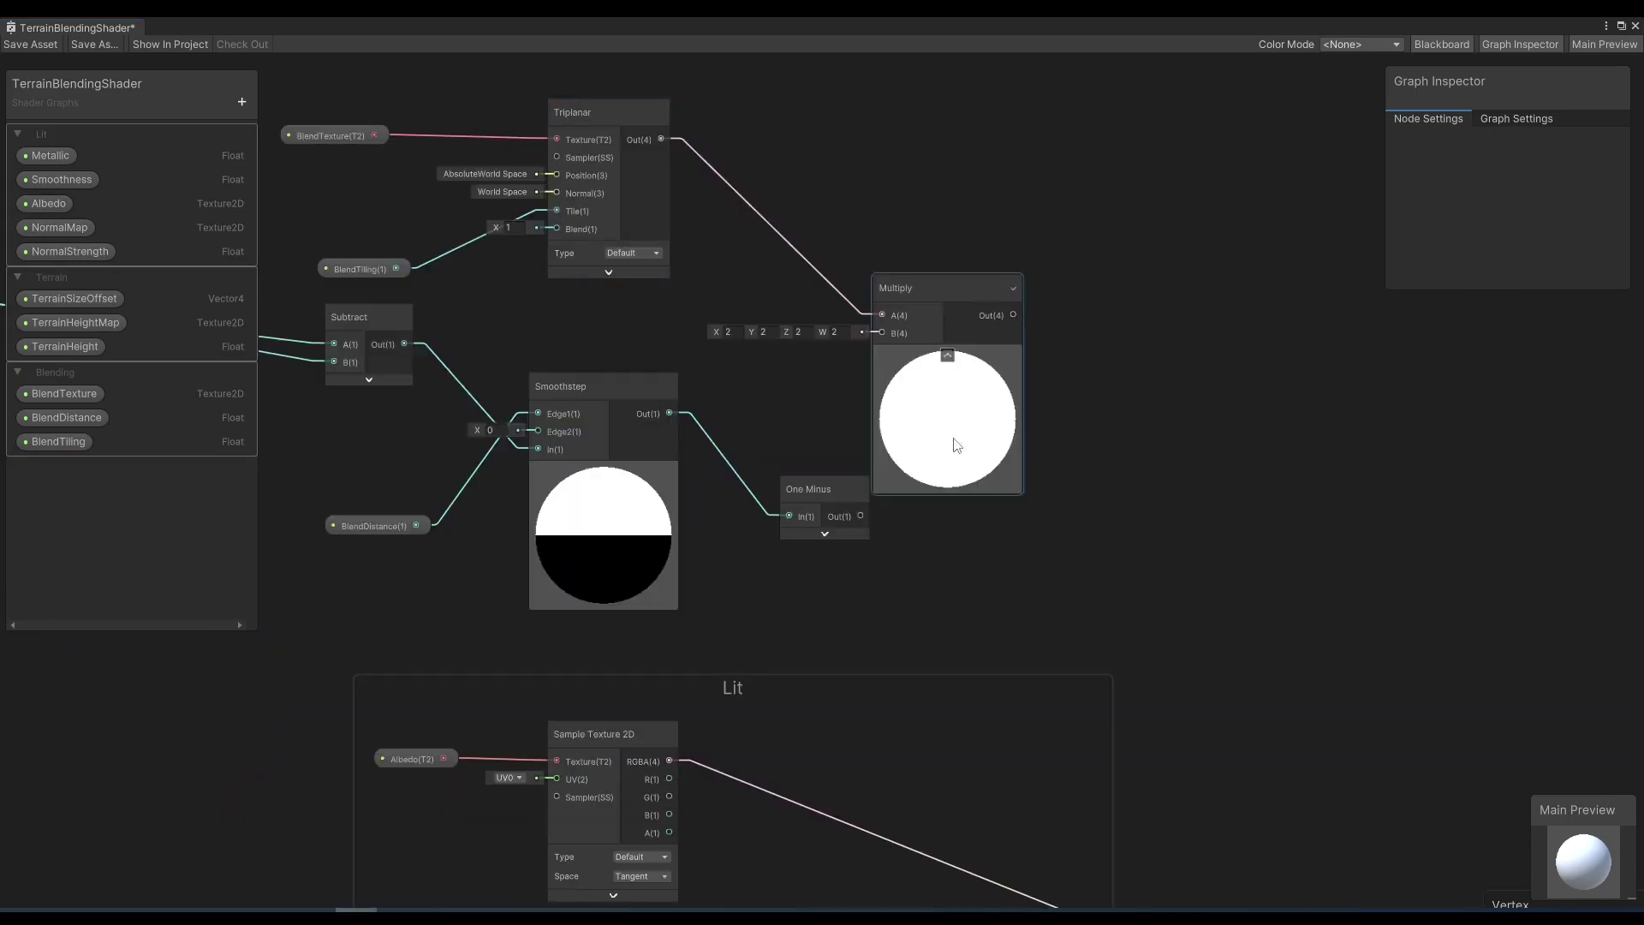
pyautogui.moveTo(669, 414); pyautogui.dragTo(877, 337)
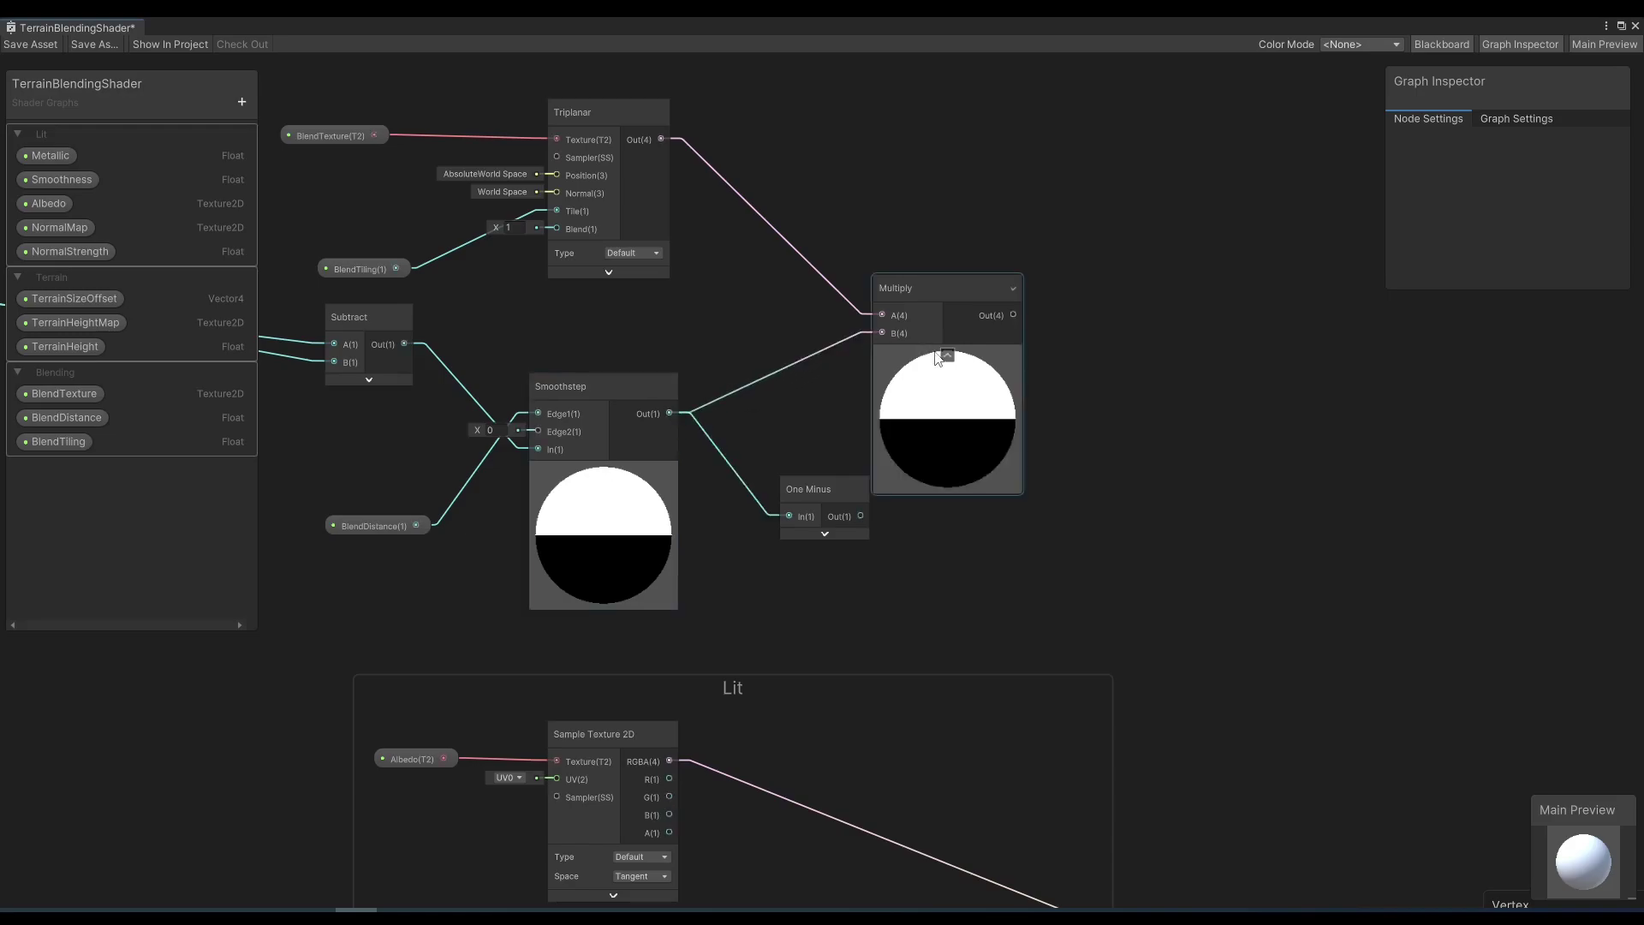
pyautogui.click(945, 358)
pyautogui.moveTo(950, 543); pyautogui.dragTo(928, 380, button='middle')
# Multiply the albedo texture by the One Minus mask and route both products into an Add node.
pyautogui.moveTo(646, 598); pyautogui.dragTo(908, 479)
pyautogui.write('mult')
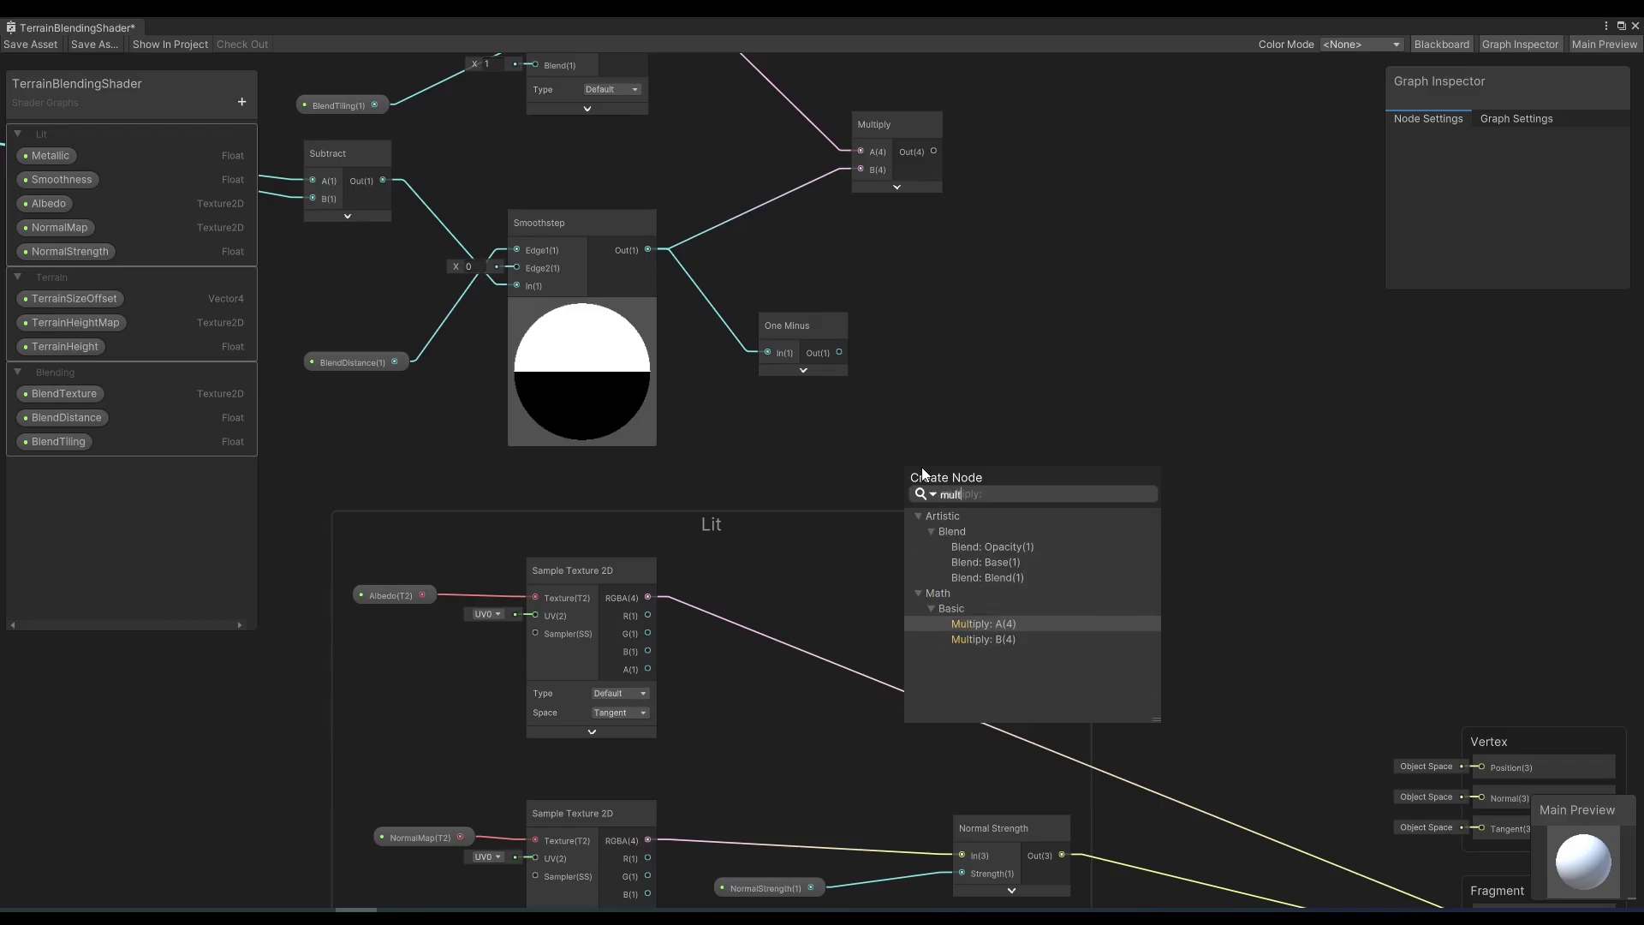
pyautogui.click(994, 625)
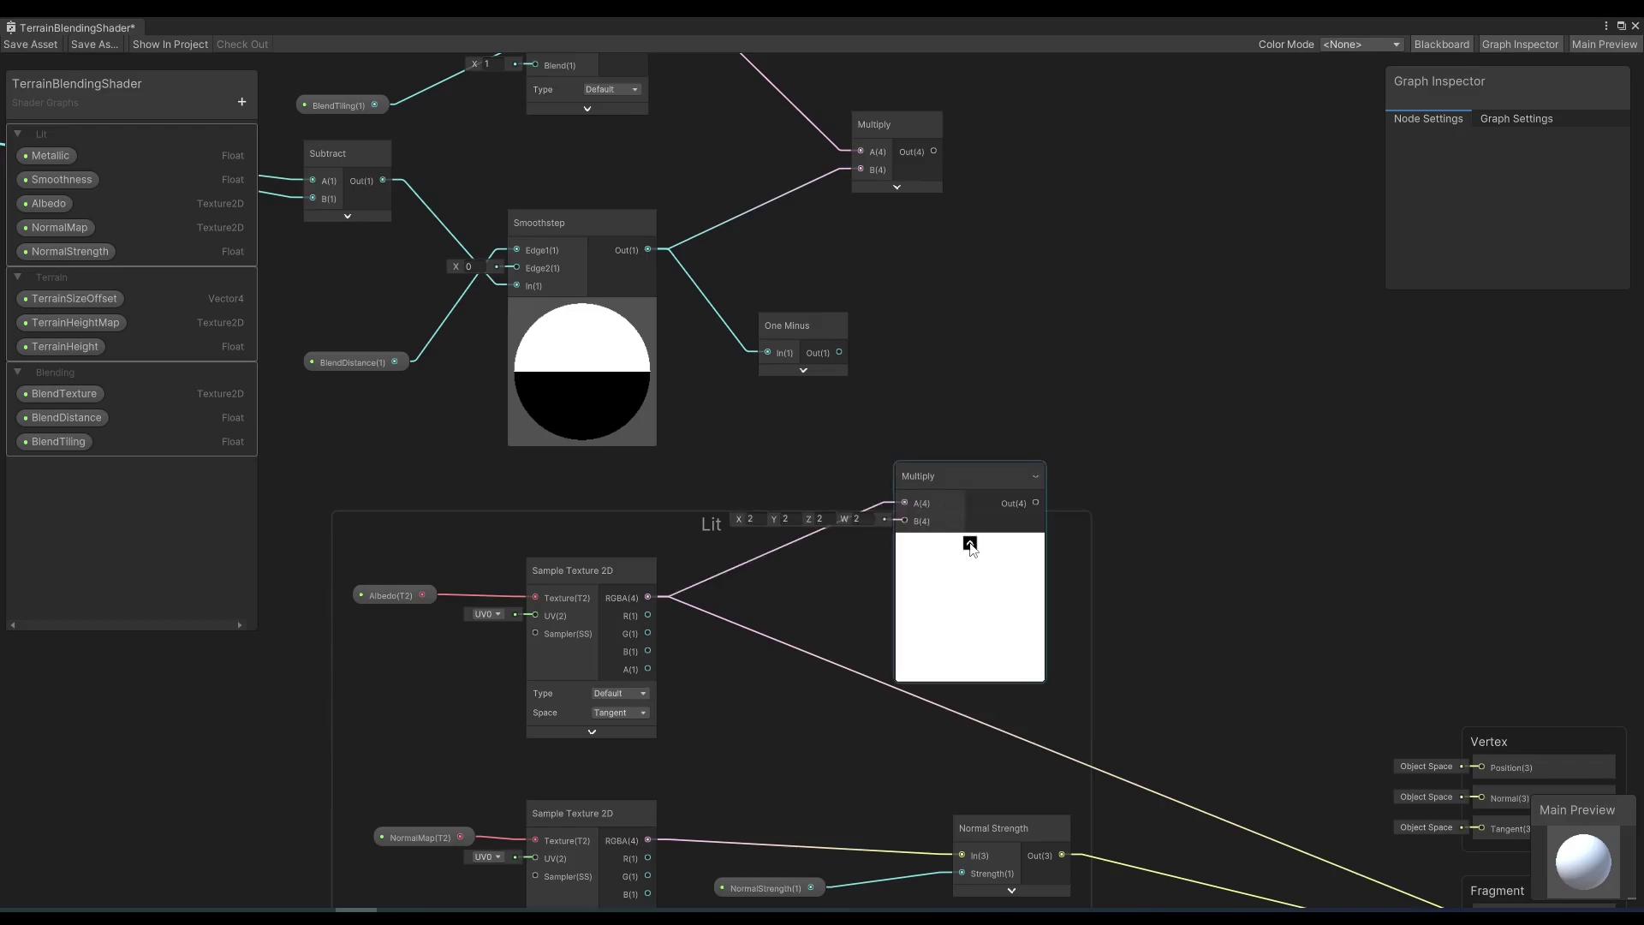
pyautogui.click(969, 544)
pyautogui.moveTo(906, 522); pyautogui.dragTo(839, 352)
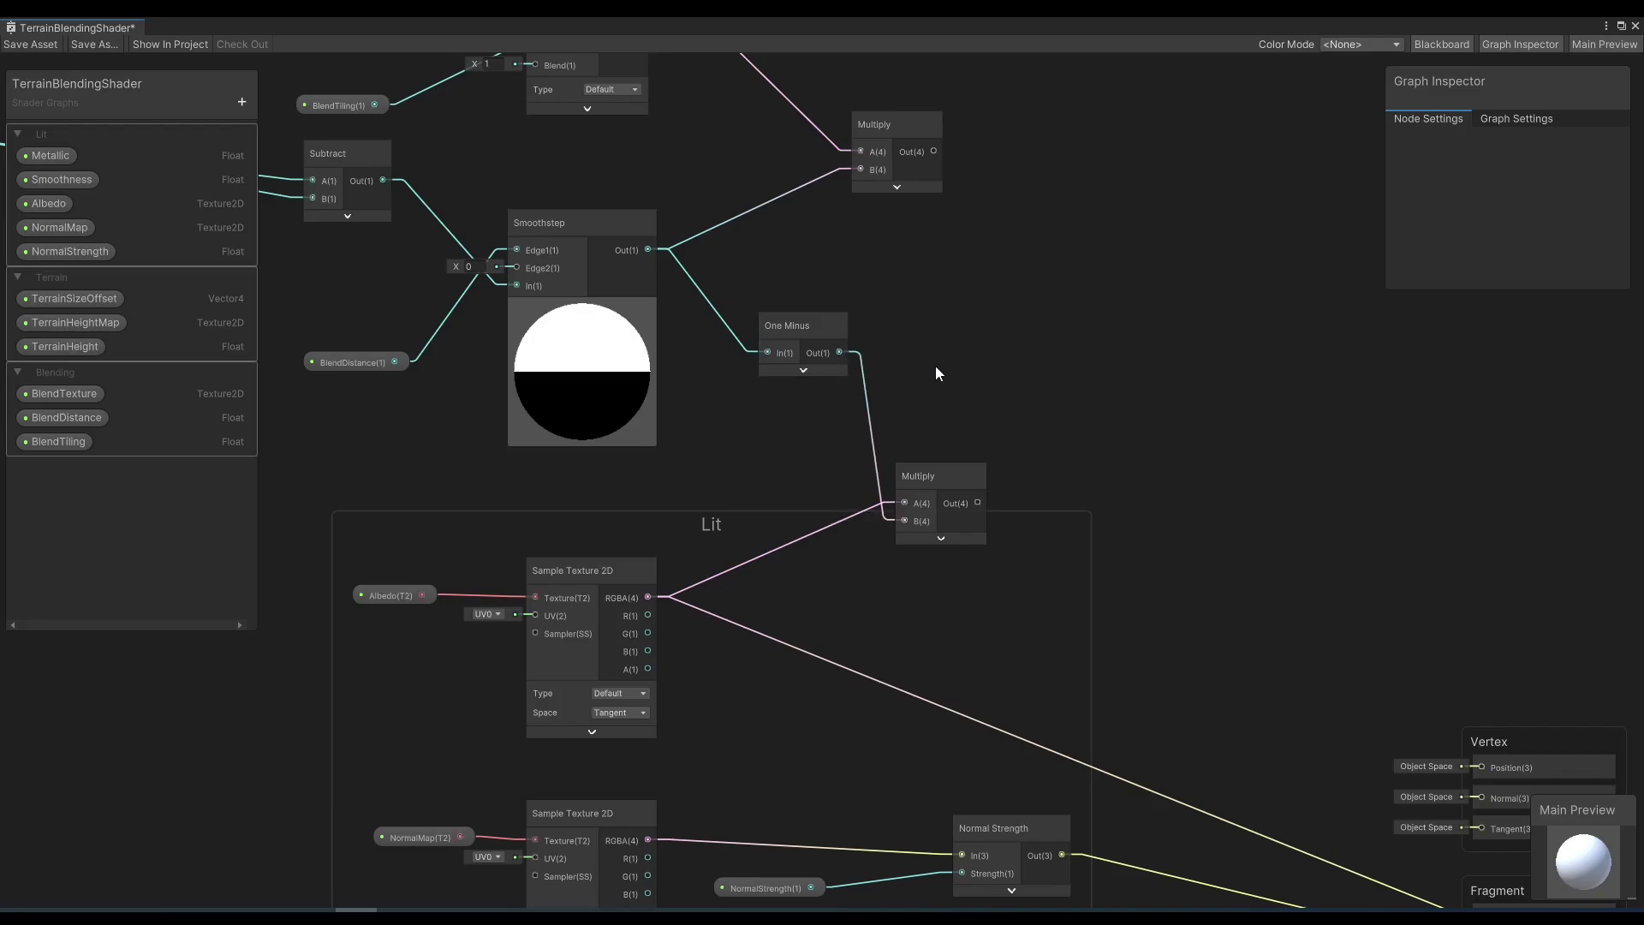
pyautogui.scroll(-2, 935, 374)
pyautogui.moveTo(707, 131); pyautogui.dragTo(811, 249)
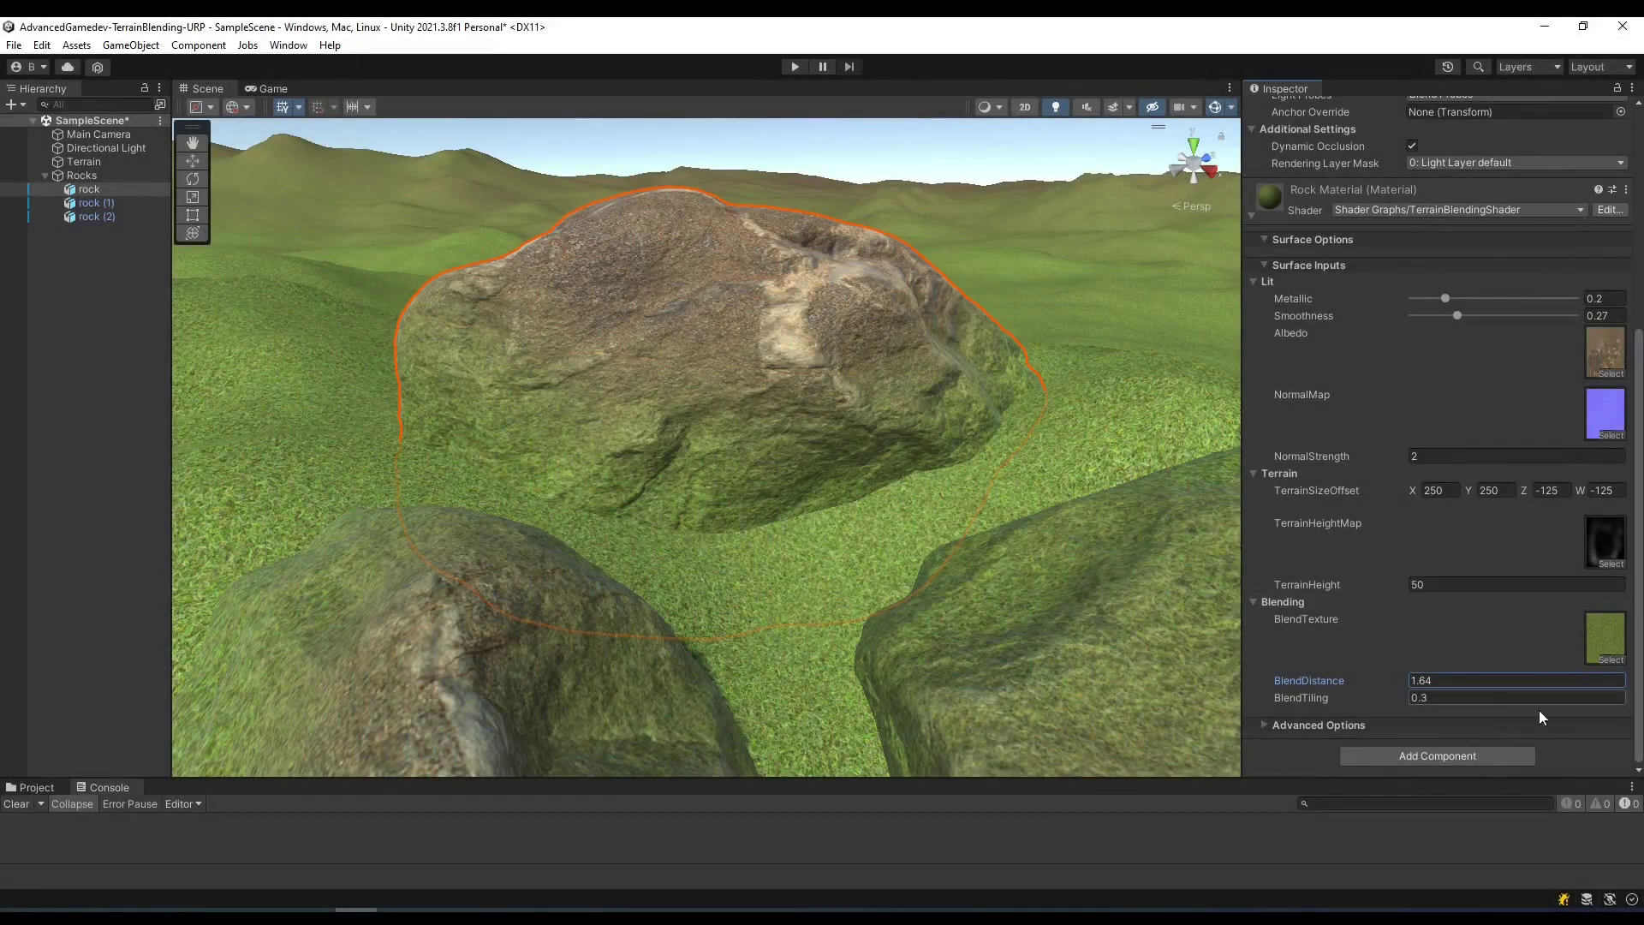
# Adjust the Rock Material's BlendDistance to 1.76 in the Inspector.
pyautogui.moveTo(1368, 680)
pyautogui.mouseDown()
pyautogui.moveTo(1357, 672)
pyautogui.moveTo(1384, 670)
pyautogui.moveTo(1355, 672)
pyautogui.moveTo(1369, 670)
pyautogui.mouseUp()
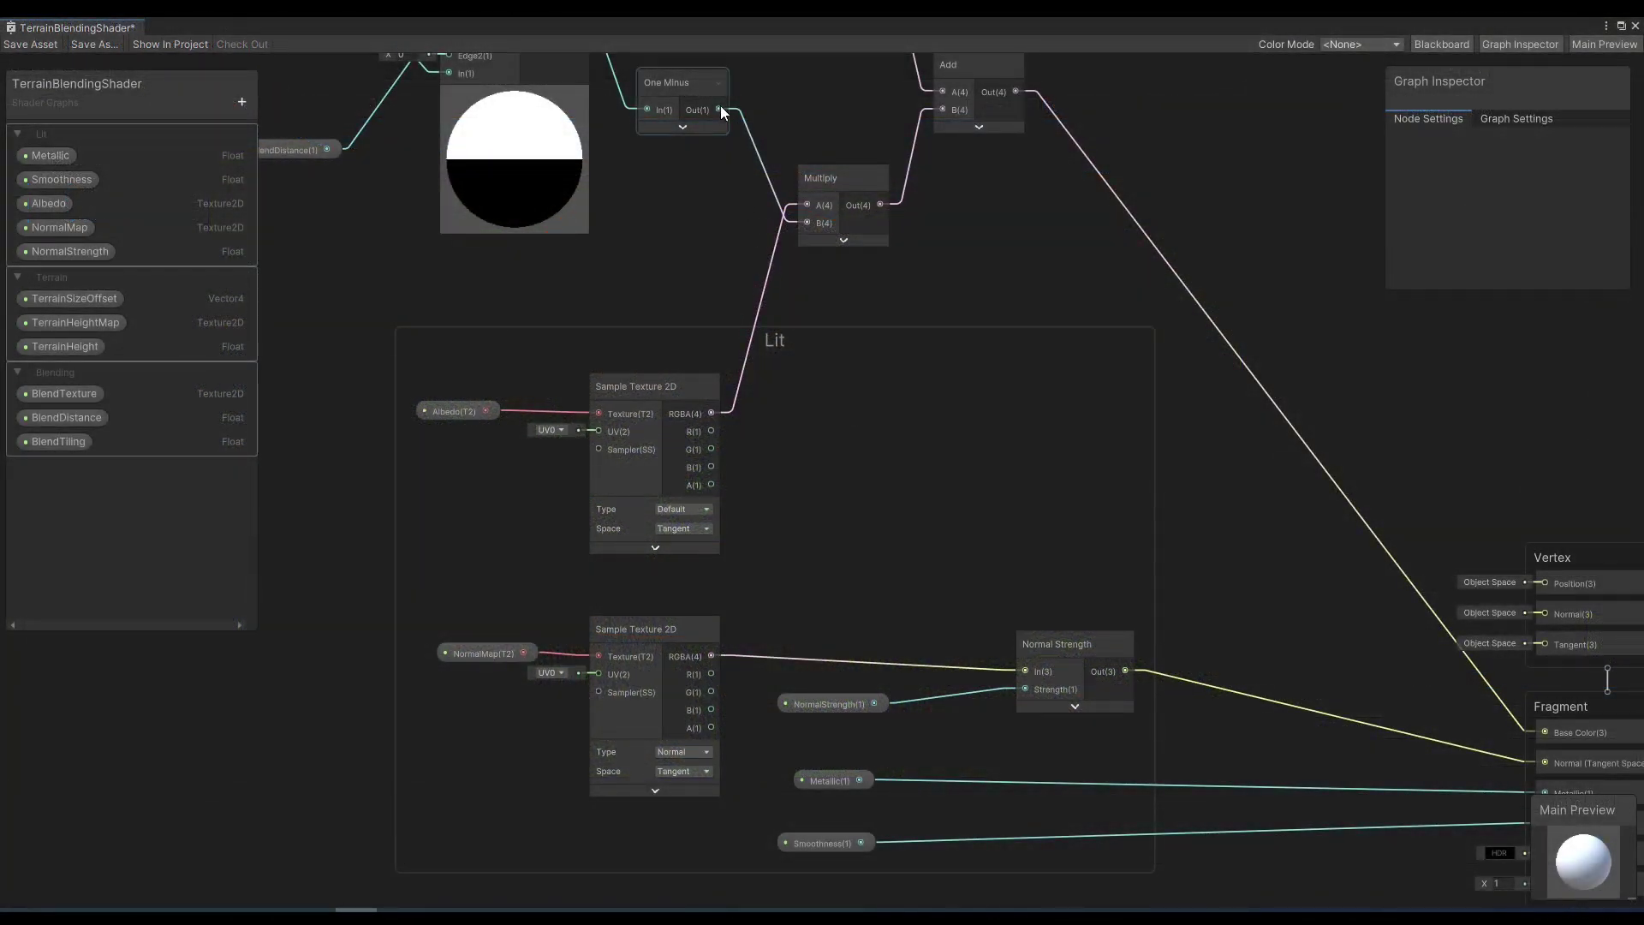
# Add a Multiply node from One Minus, take NormalStrength as B, and feed it into Normal Strength's Strength.
pyautogui.moveTo(719, 110); pyautogui.dragTo(901, 549)
pyautogui.write('mult')
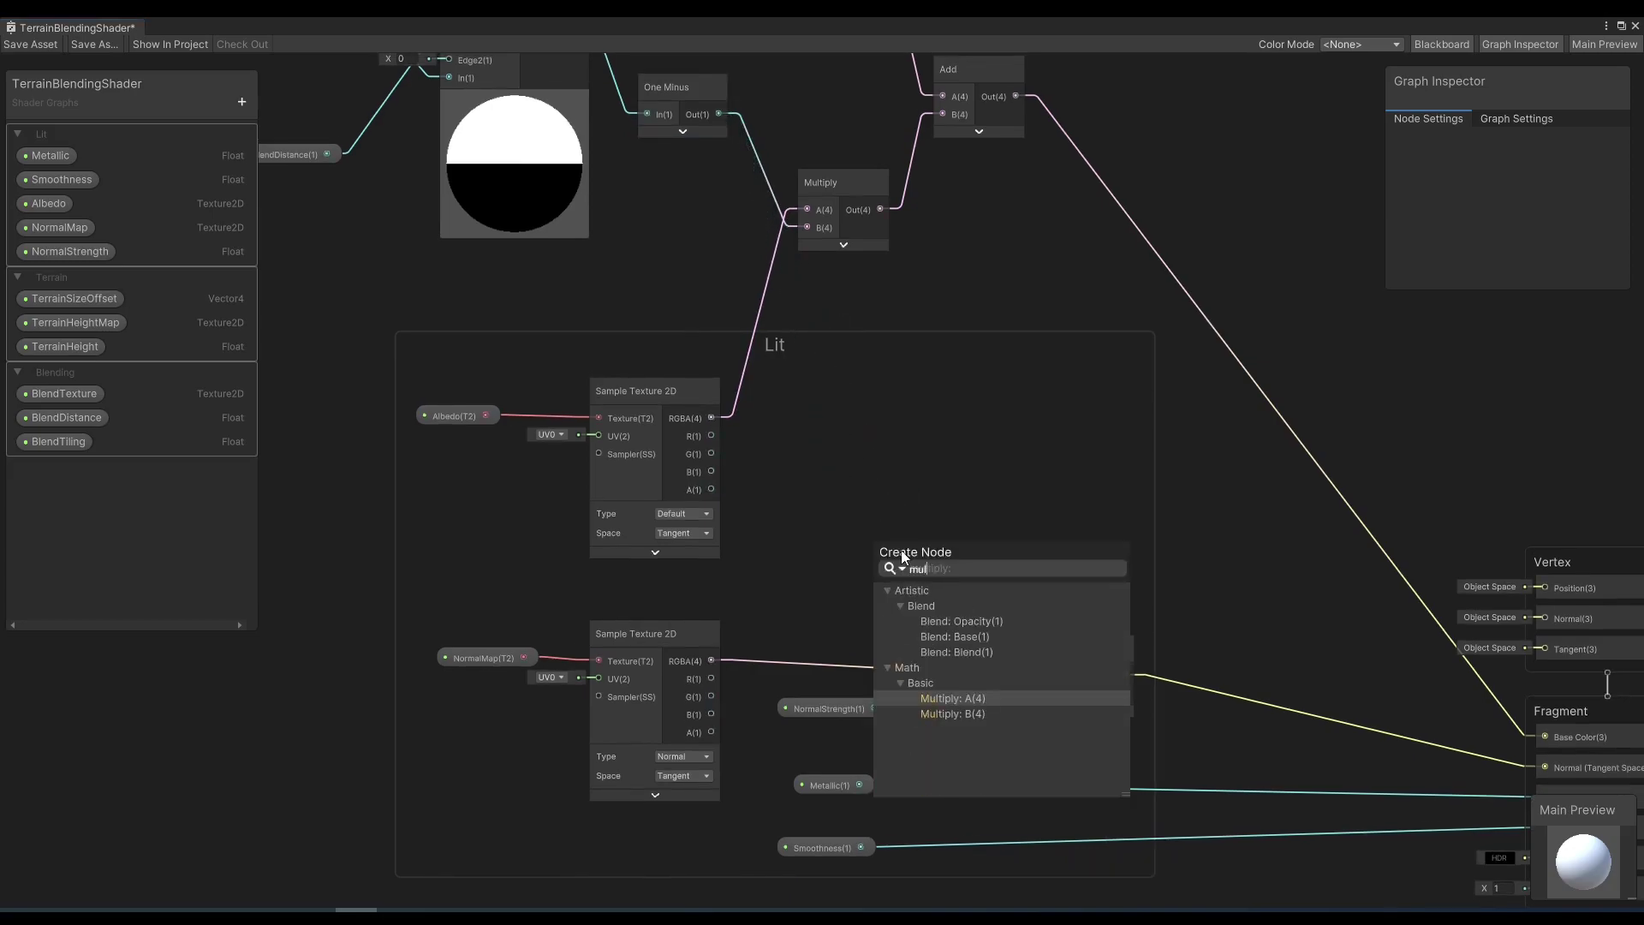
pyautogui.click(953, 699)
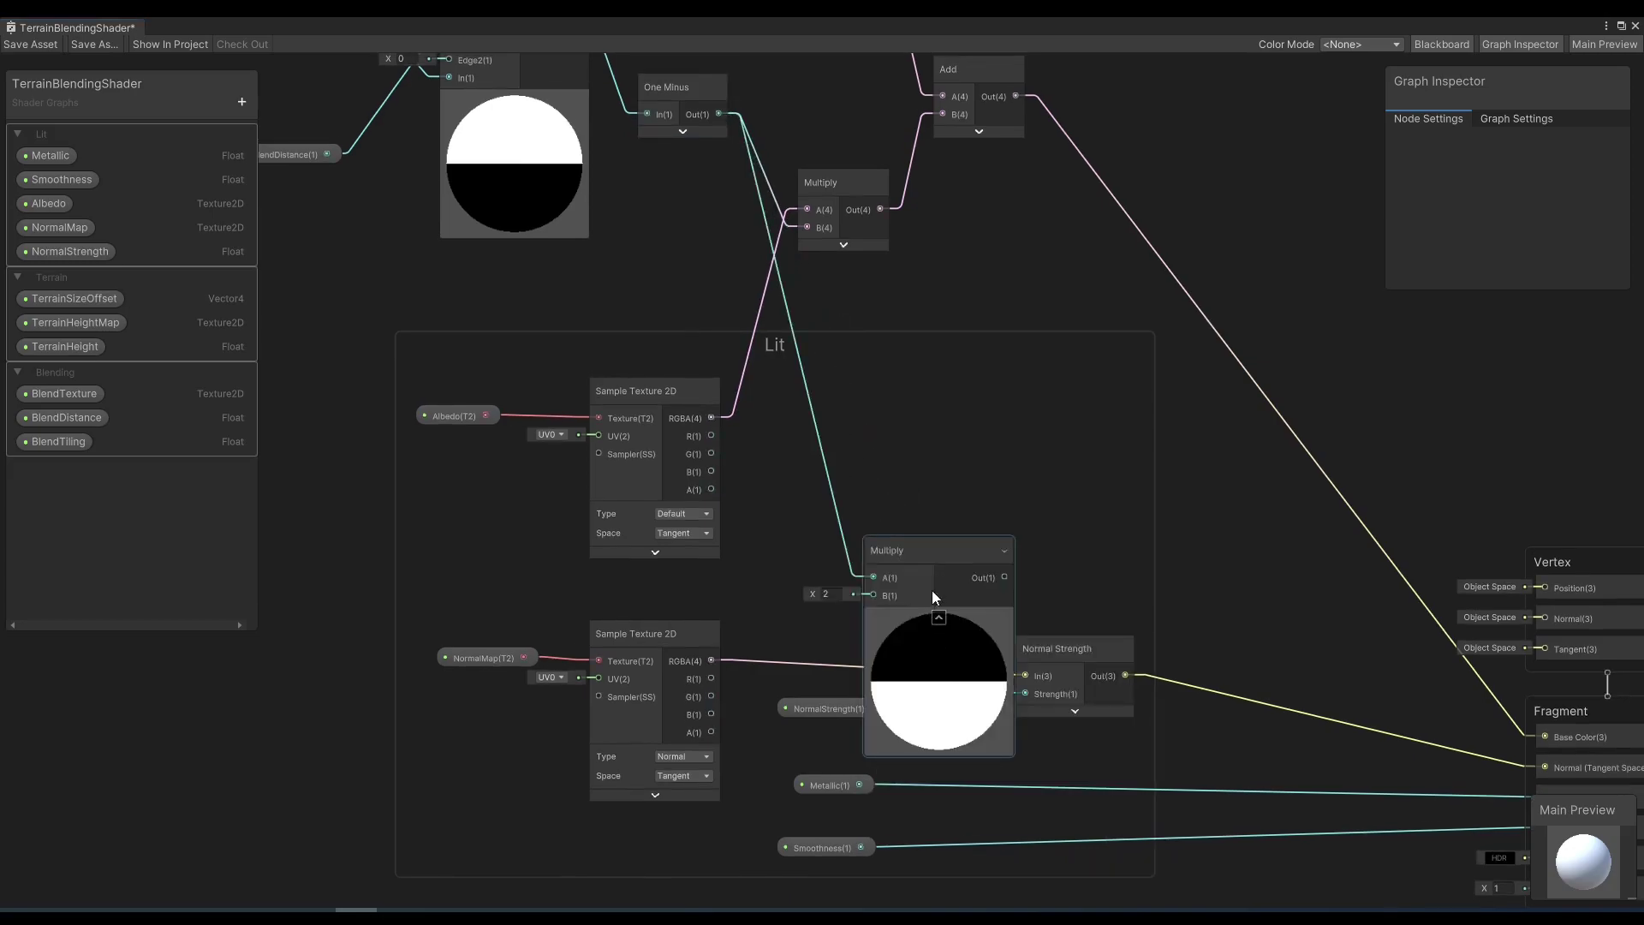
pyautogui.moveTo(874, 709); pyautogui.dragTo(1025, 693)
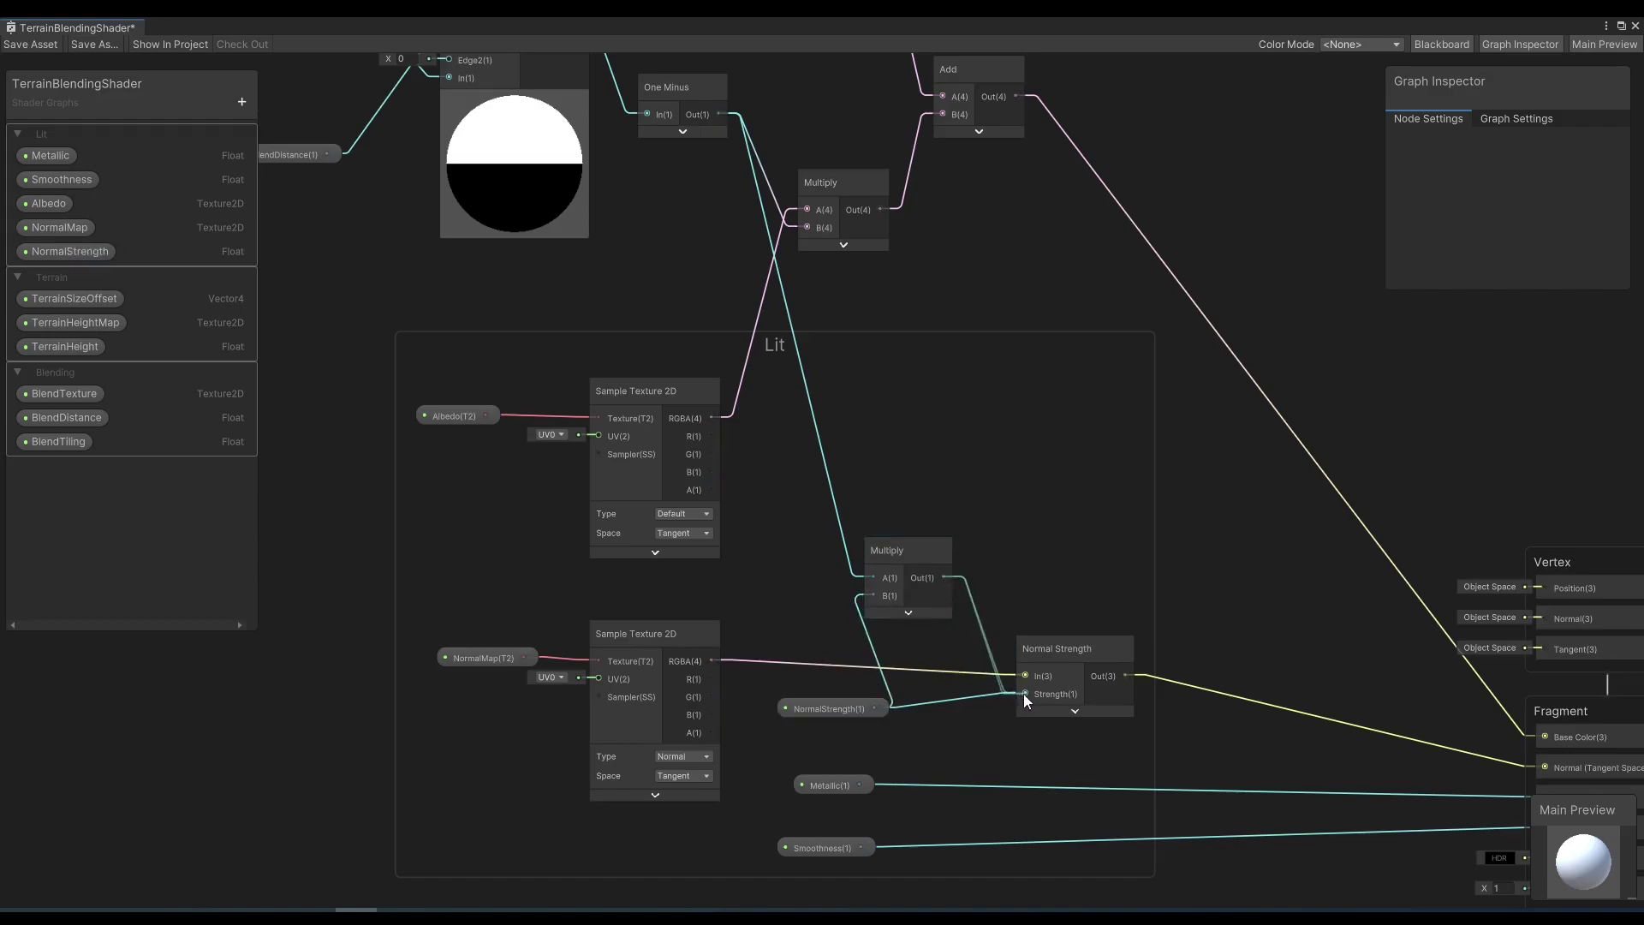
pyautogui.moveTo(862, 707); pyautogui.dragTo(829, 706)
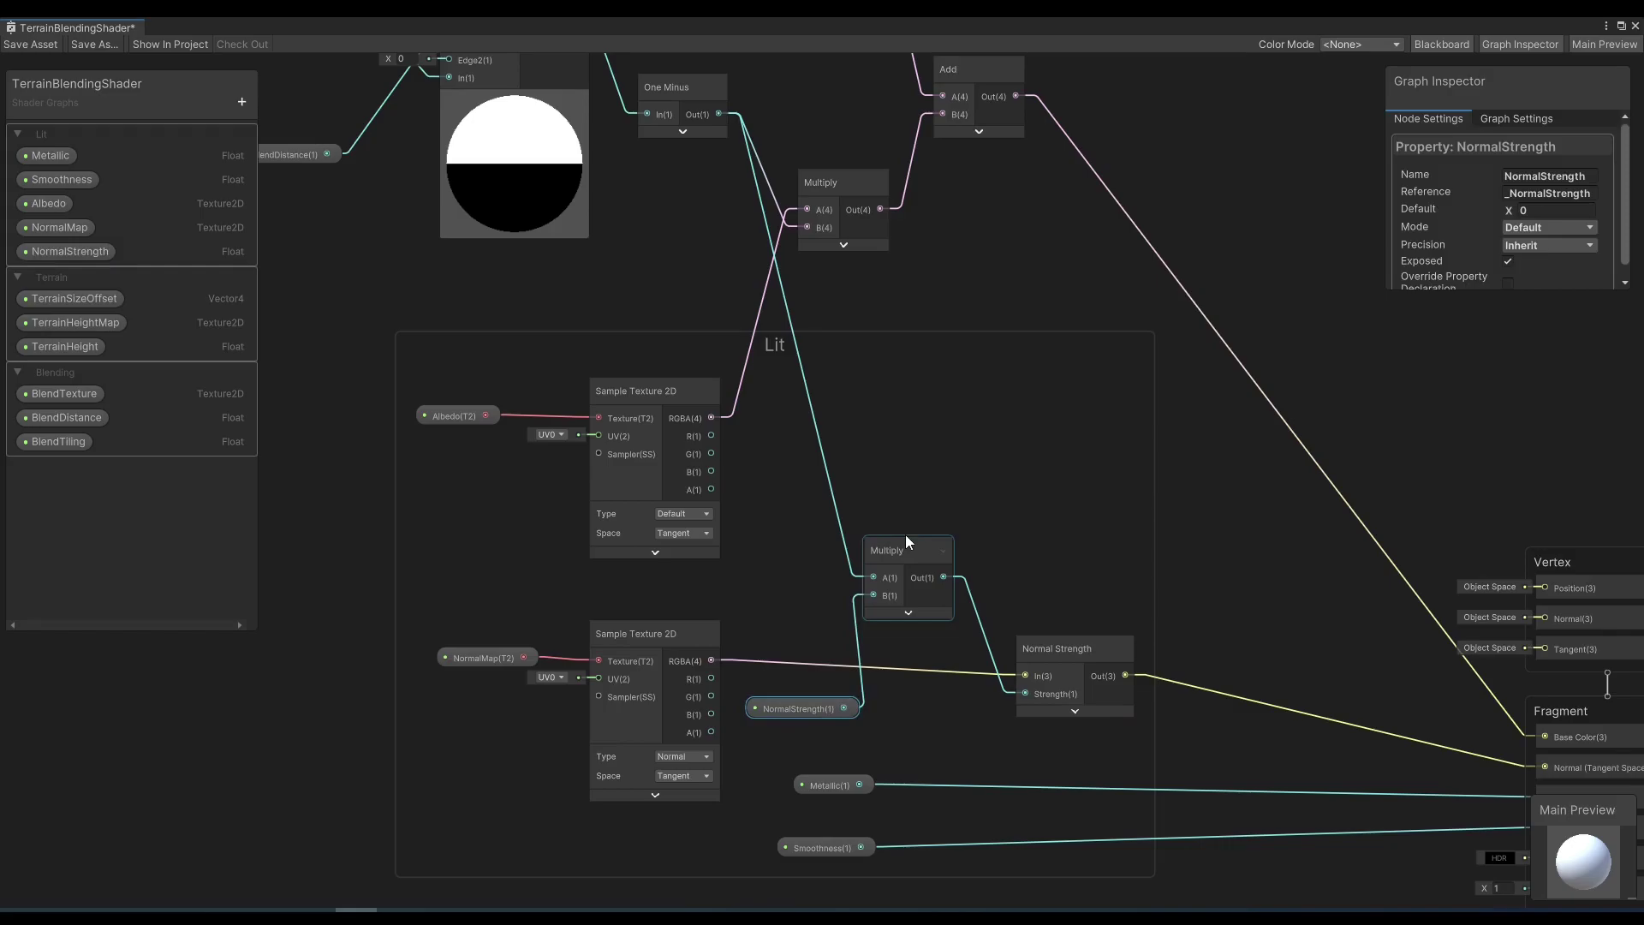
pyautogui.moveTo(904, 554); pyautogui.dragTo(921, 550)
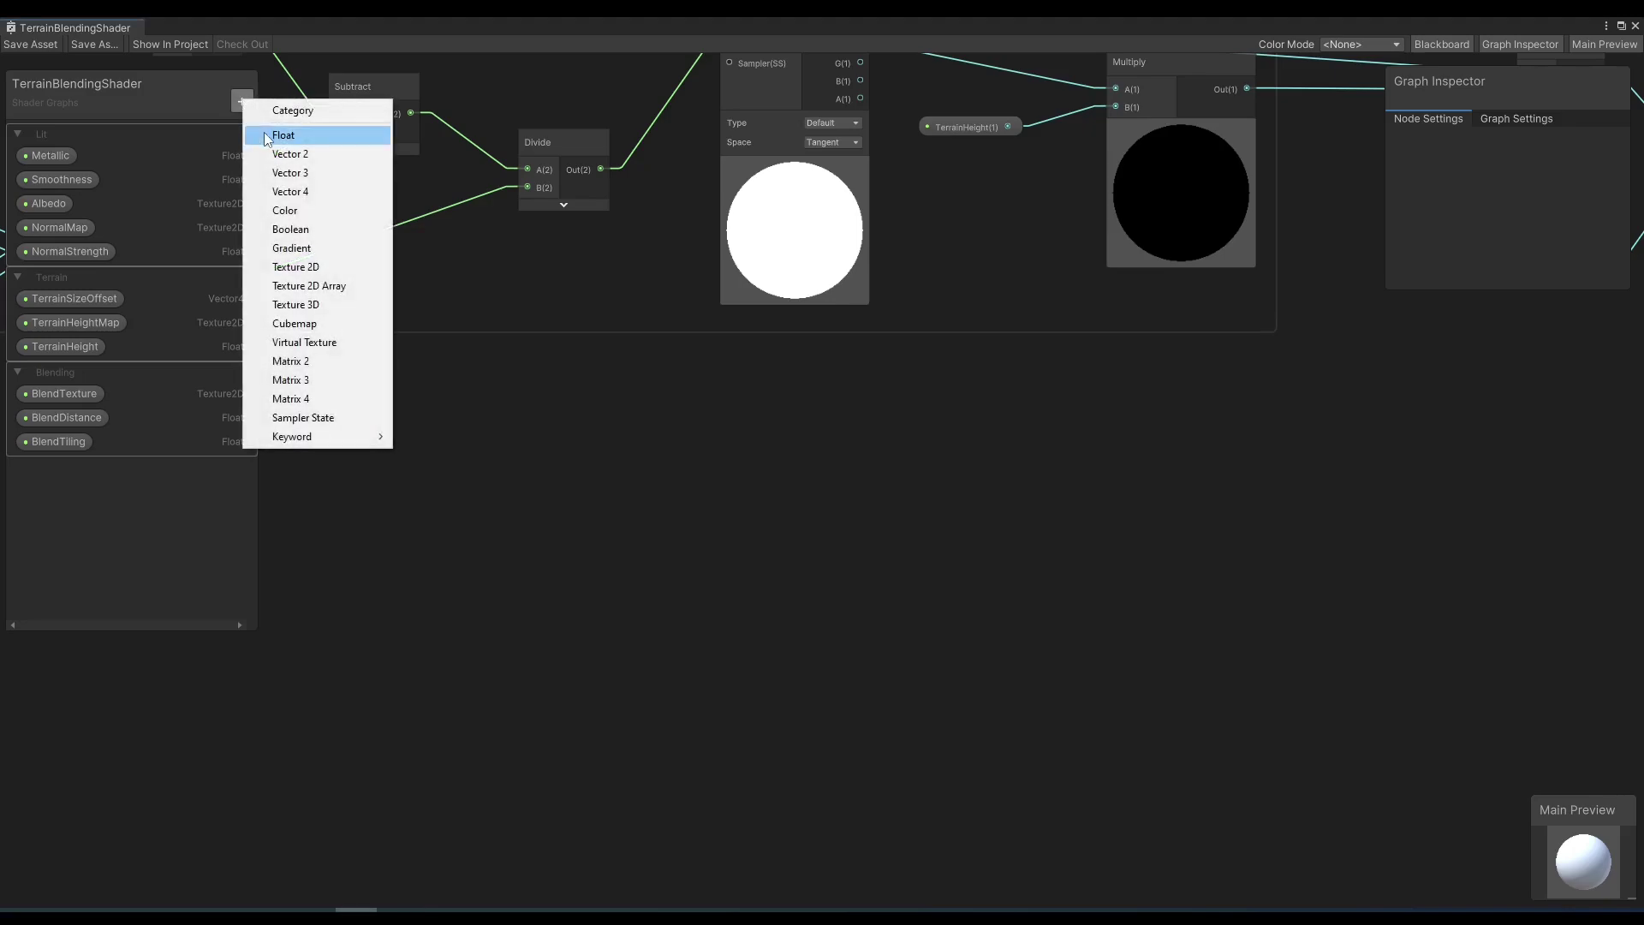
# Create Float properties named BlendNoiseScale and BlendNoiseStrength and move them into the Blending category.
pyautogui.click(282, 132)
pyautogui.write('BlendN')
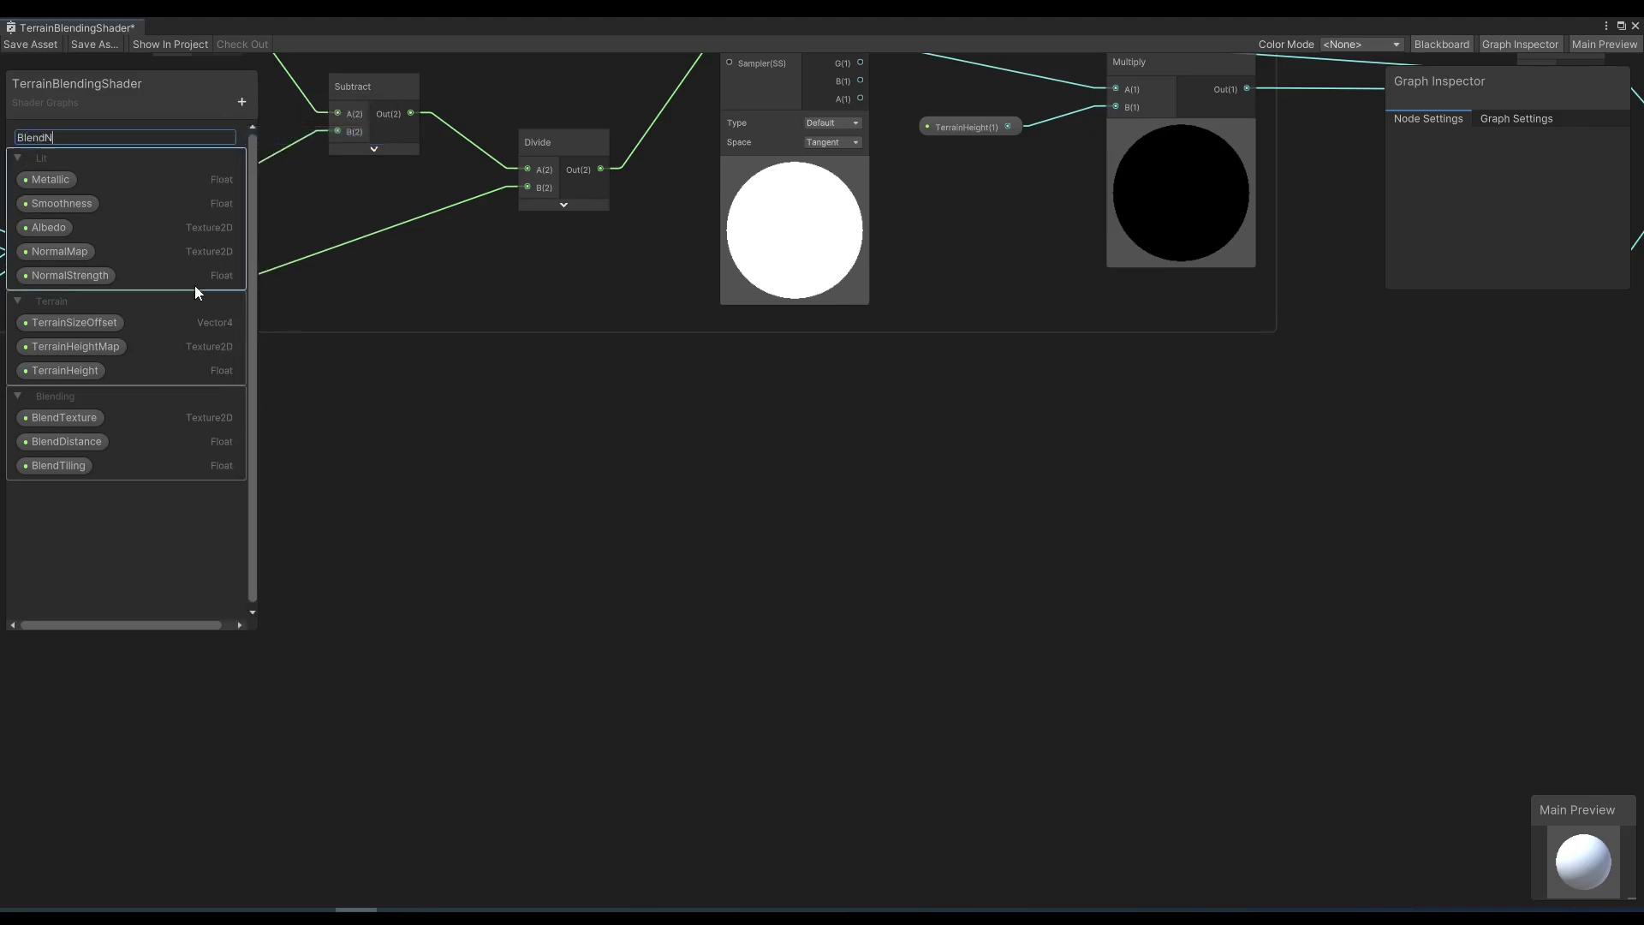
pyautogui.write('oiseScale')
pyautogui.press('Return')
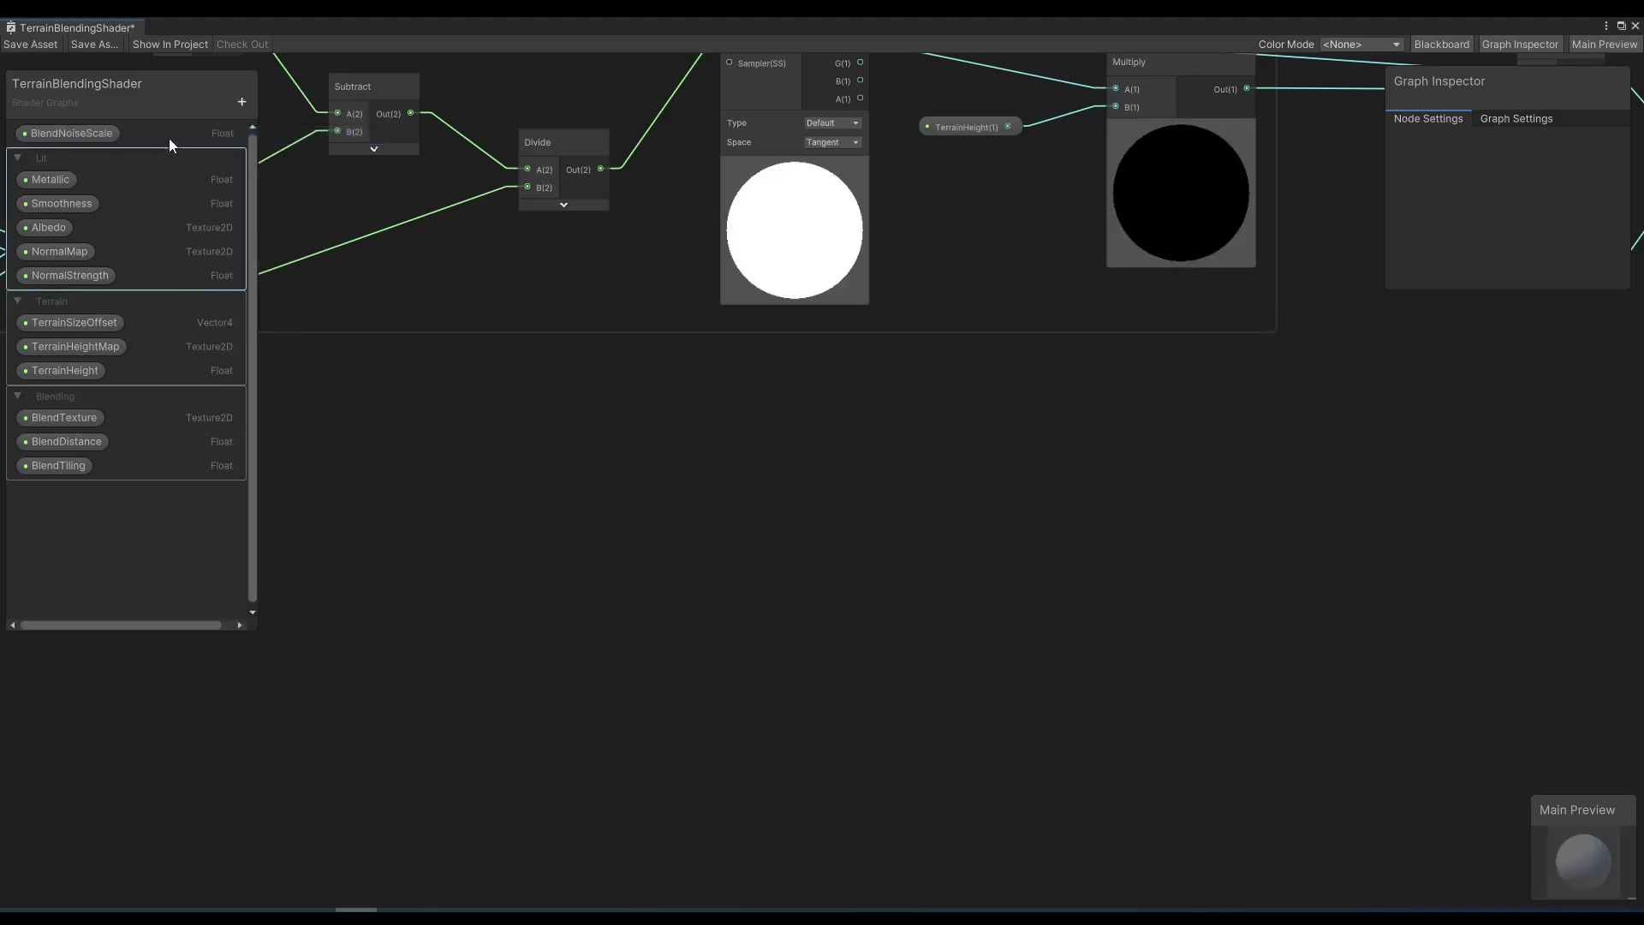
pyautogui.click(242, 102)
pyautogui.click(272, 131)
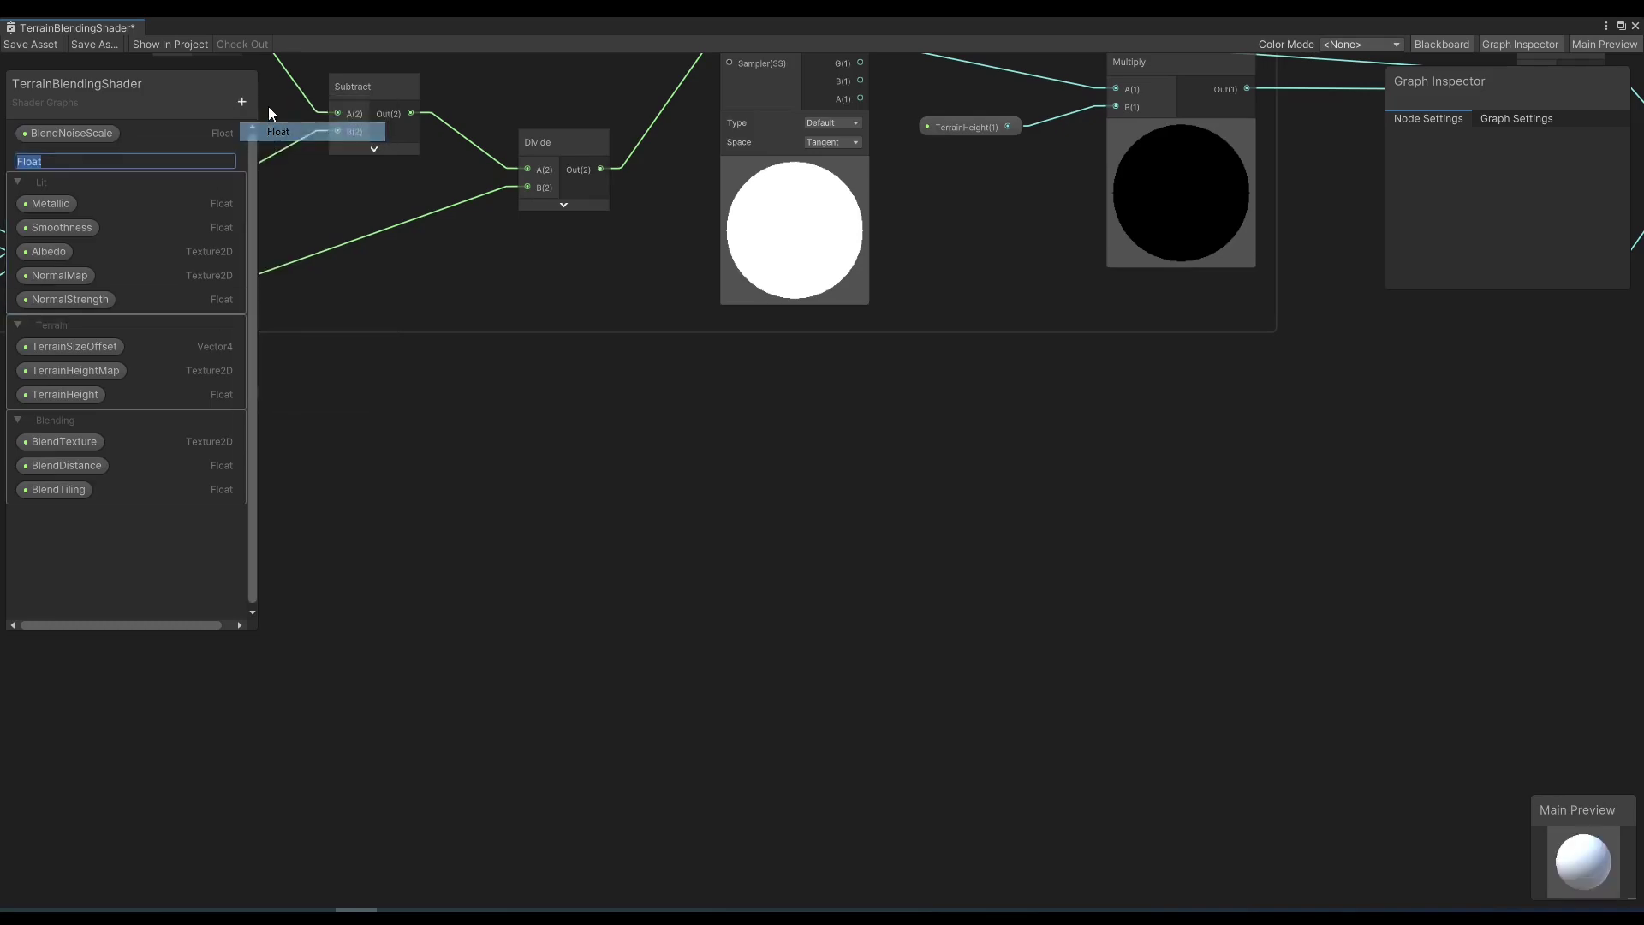
pyautogui.write('BlendNoiseStrength')
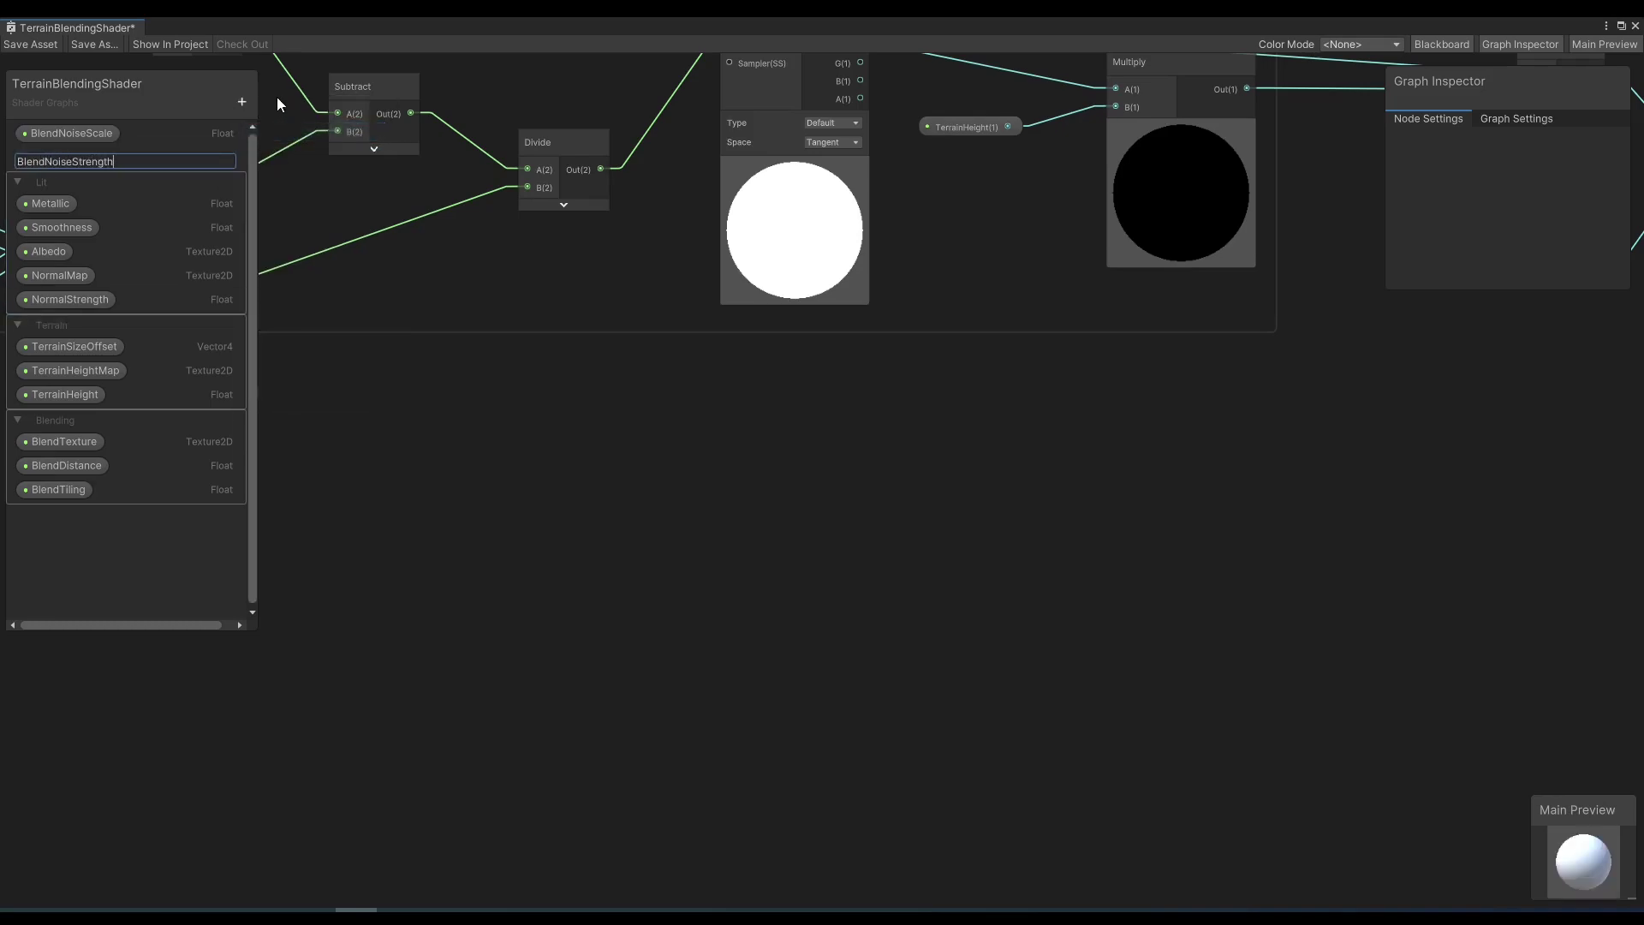
pyautogui.press('Return')
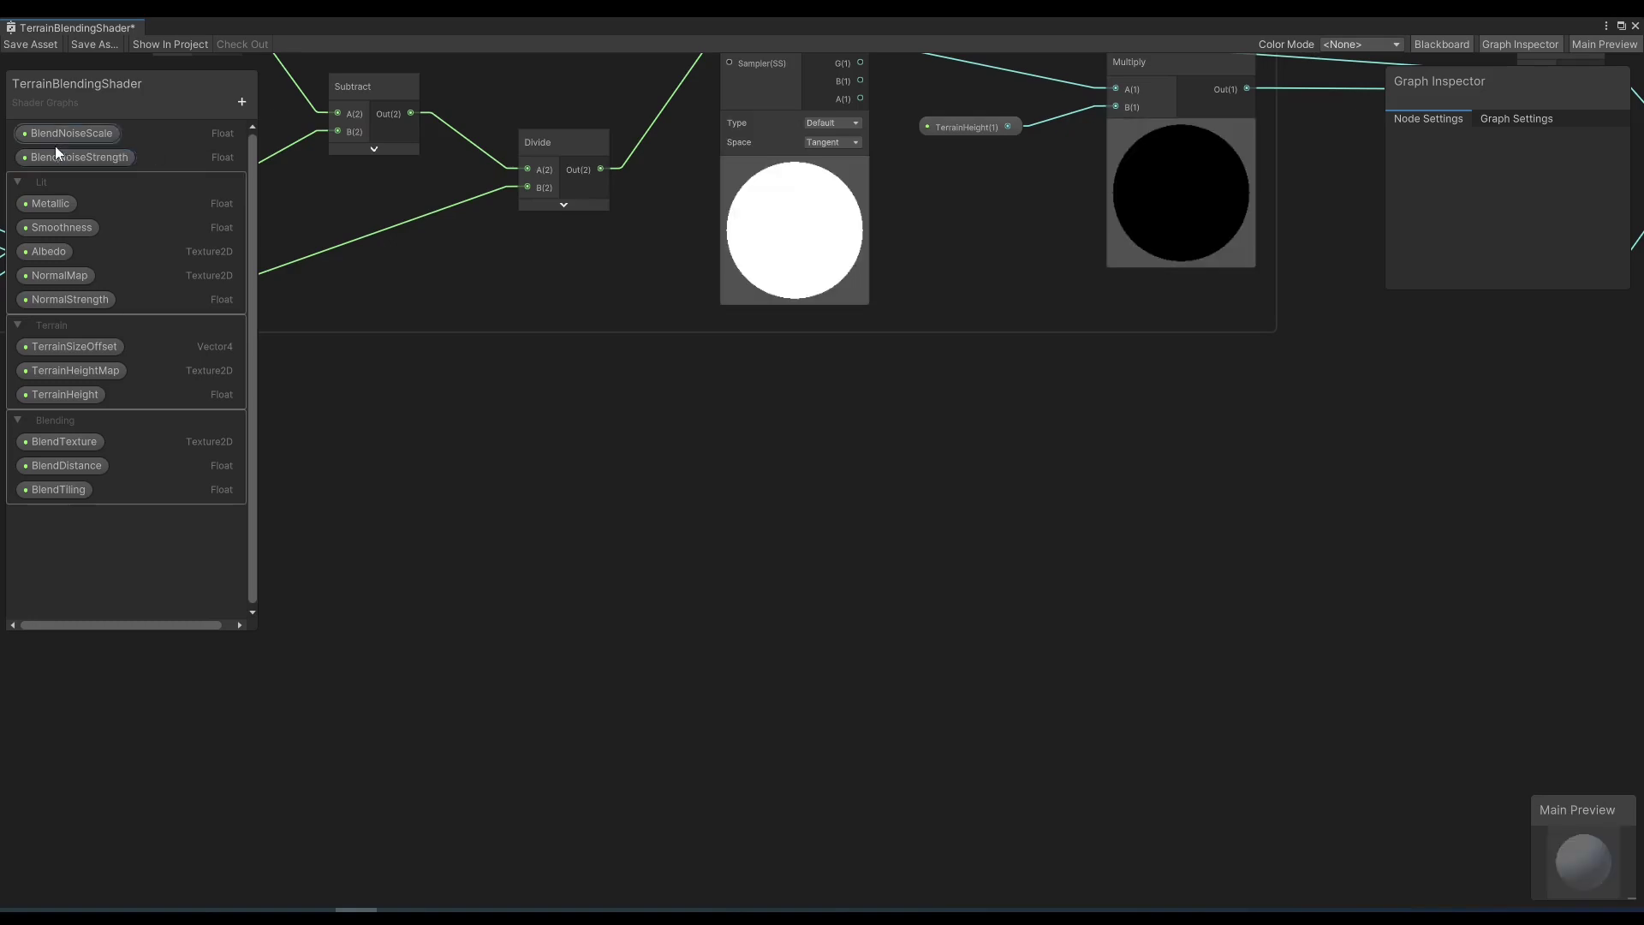
pyautogui.moveTo(55, 146); pyautogui.dragTo(68, 475)
pyautogui.rightClick(741, 473)
# Add a Simple Noise node with the BlendNoiseScale property driving its Scale.
pyautogui.click(739, 474)
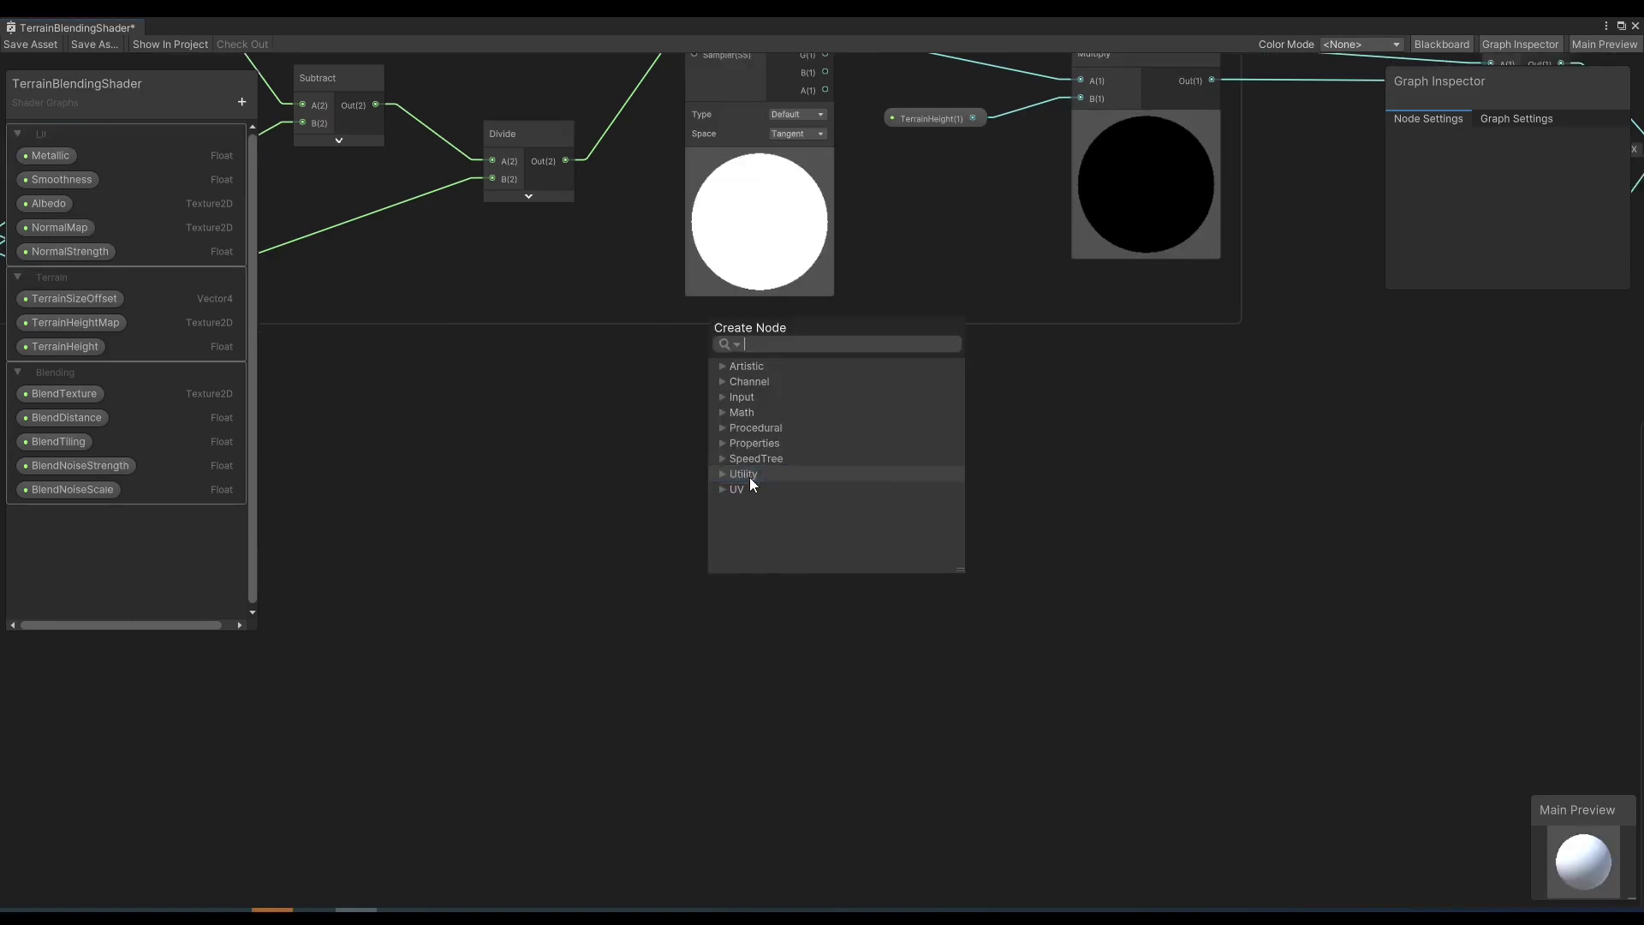
pyautogui.write('simple')
pyautogui.click(784, 399)
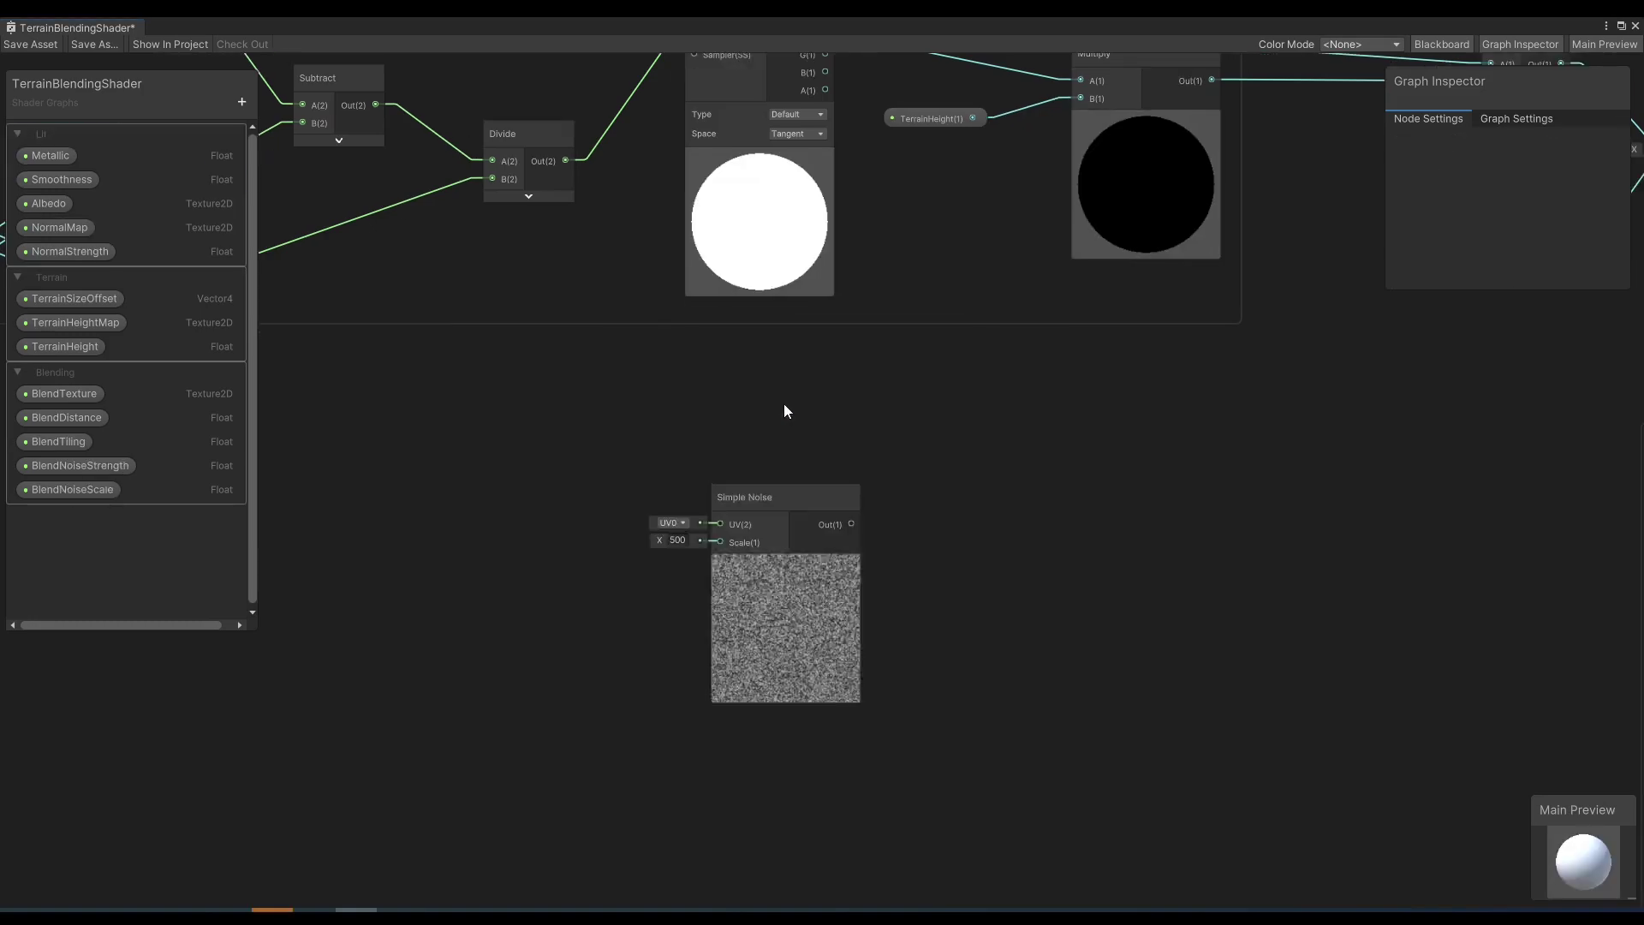
pyautogui.moveTo(778, 490); pyautogui.dragTo(732, 449)
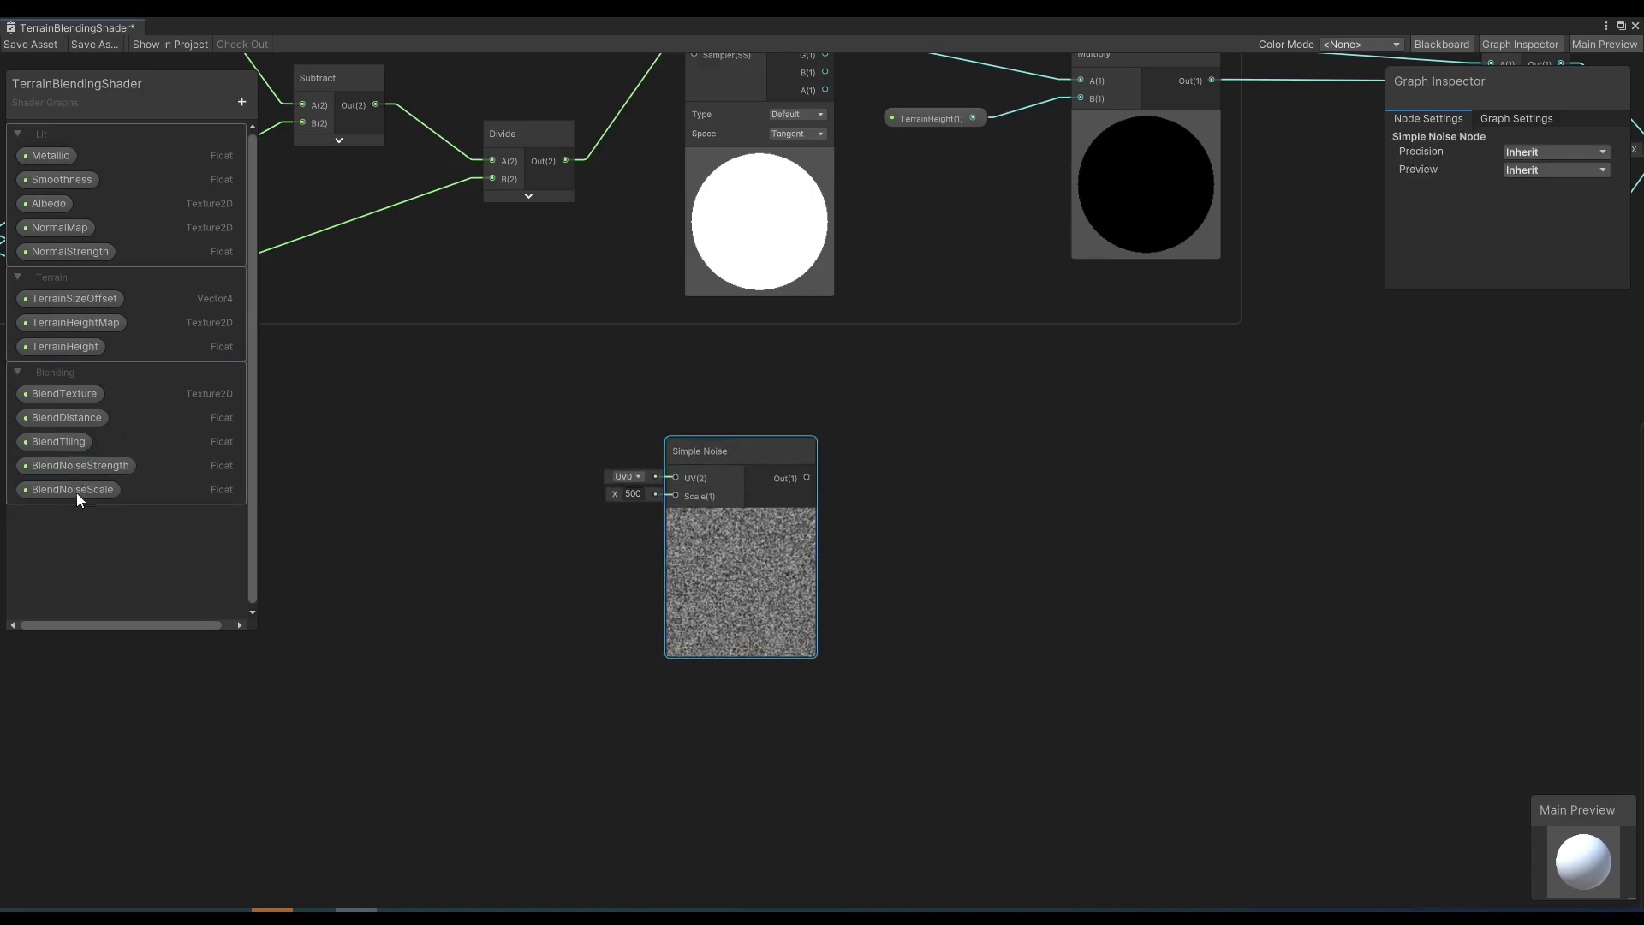
pyautogui.moveTo(75, 490); pyautogui.dragTo(675, 496)
# Multiply the noise output by the BlendNoiseStrength property.
pyautogui.moveTo(827, 486); pyautogui.dragTo(965, 438)
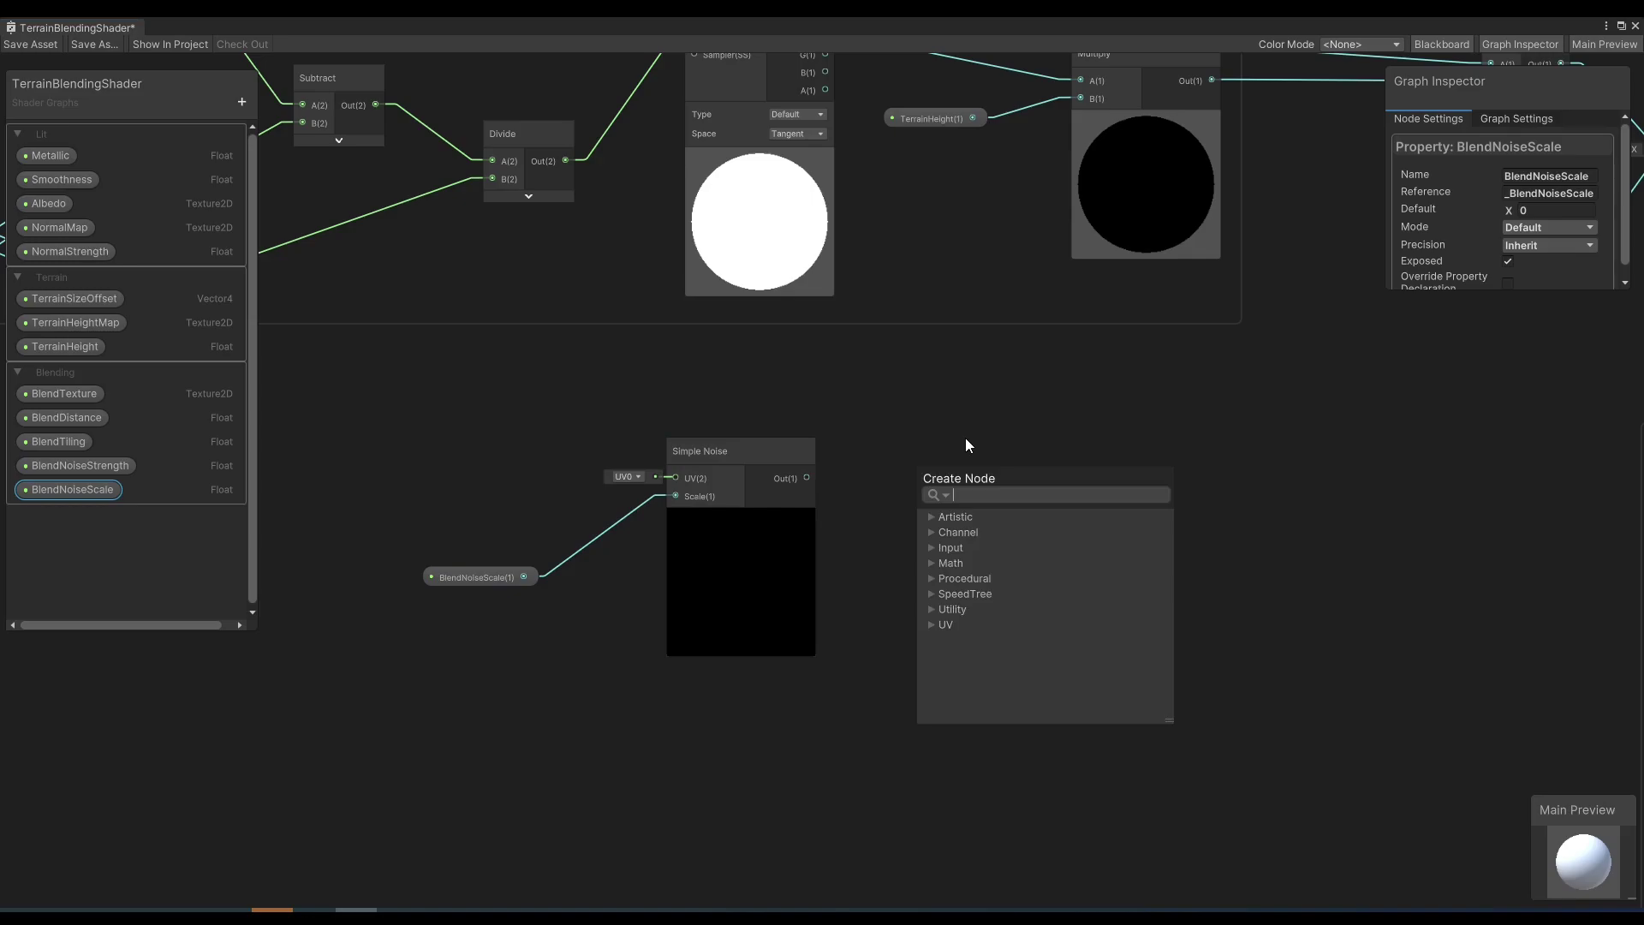
pyautogui.write('mu')
pyautogui.click(963, 625)
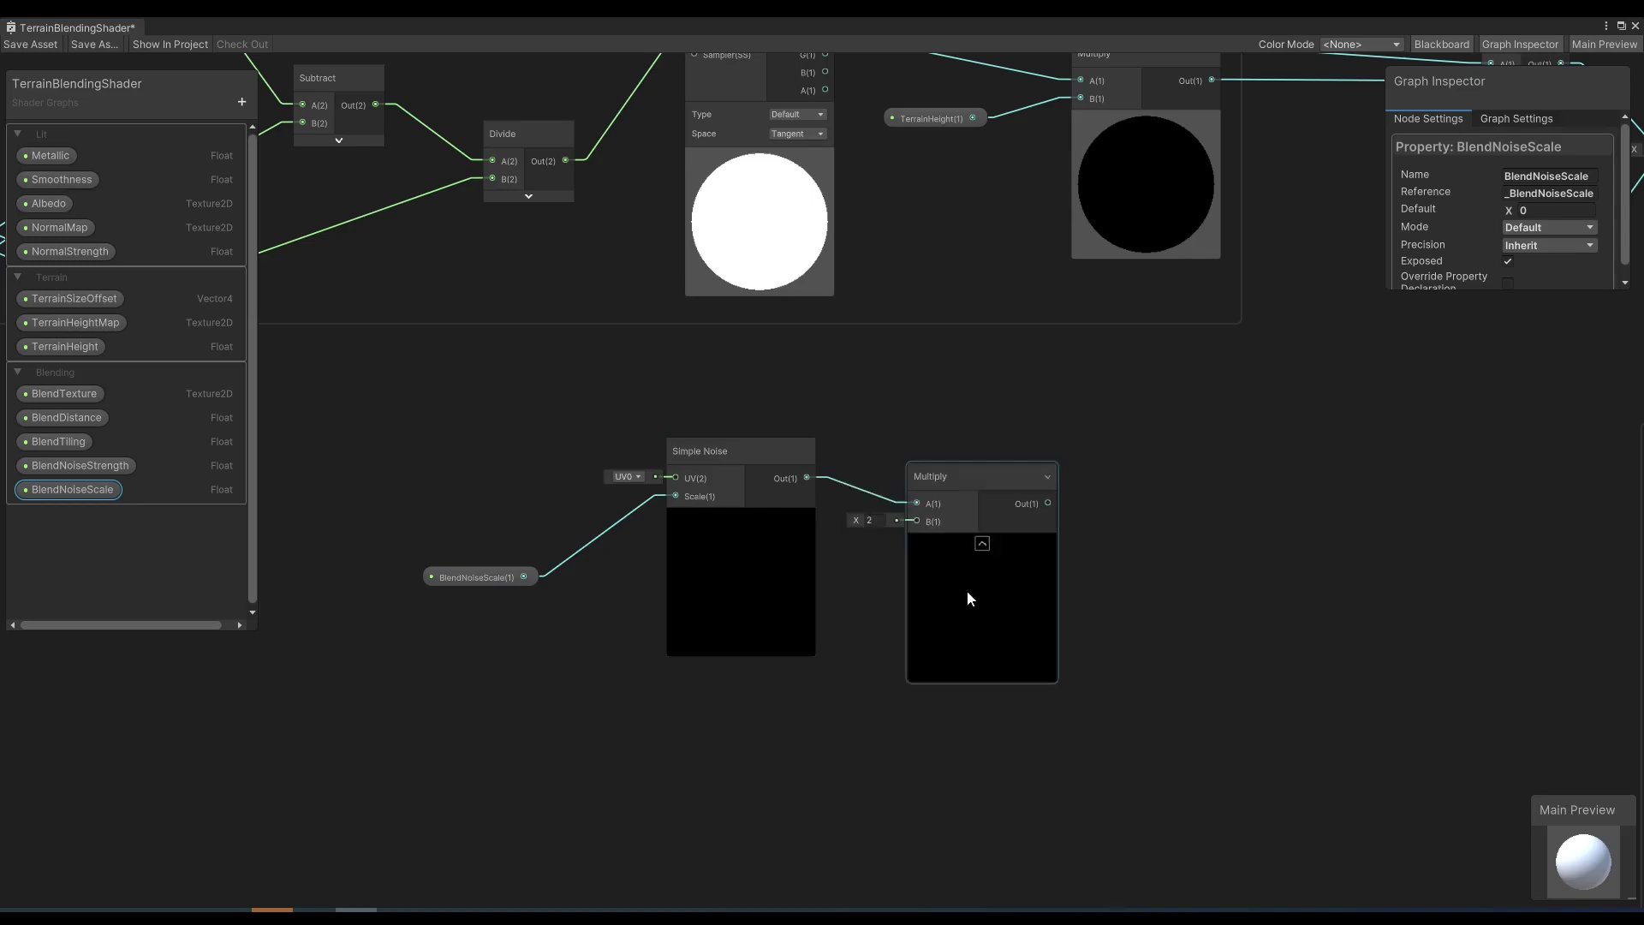
pyautogui.moveTo(953, 467); pyautogui.dragTo(1050, 458)
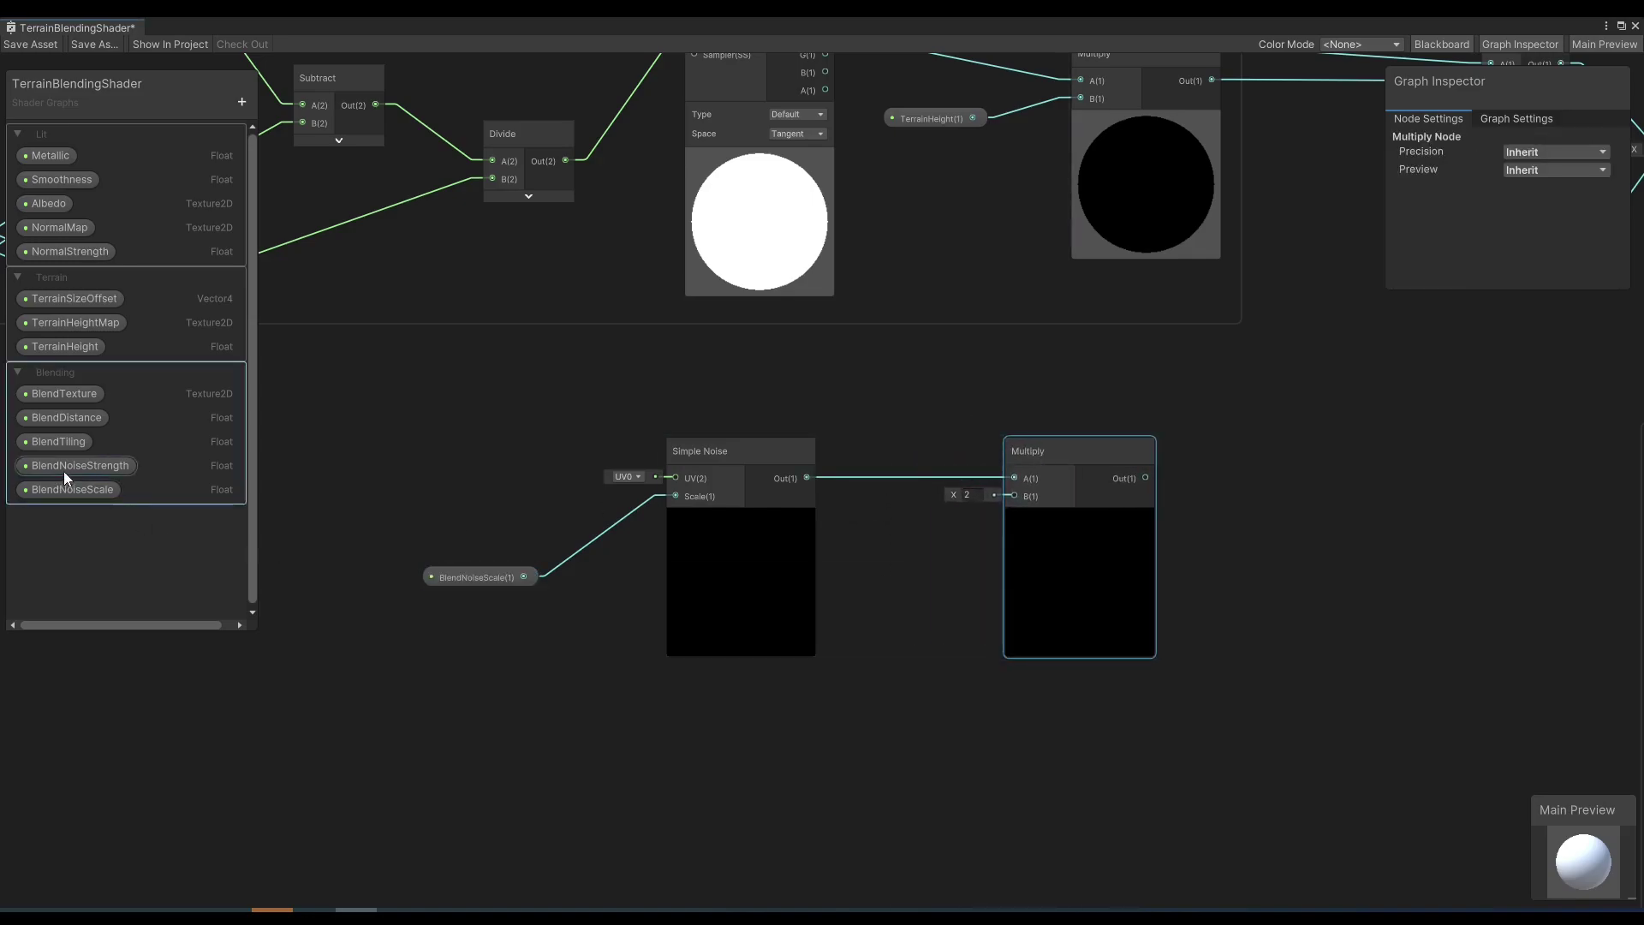
pyautogui.moveTo(64, 465); pyautogui.dragTo(1014, 496)
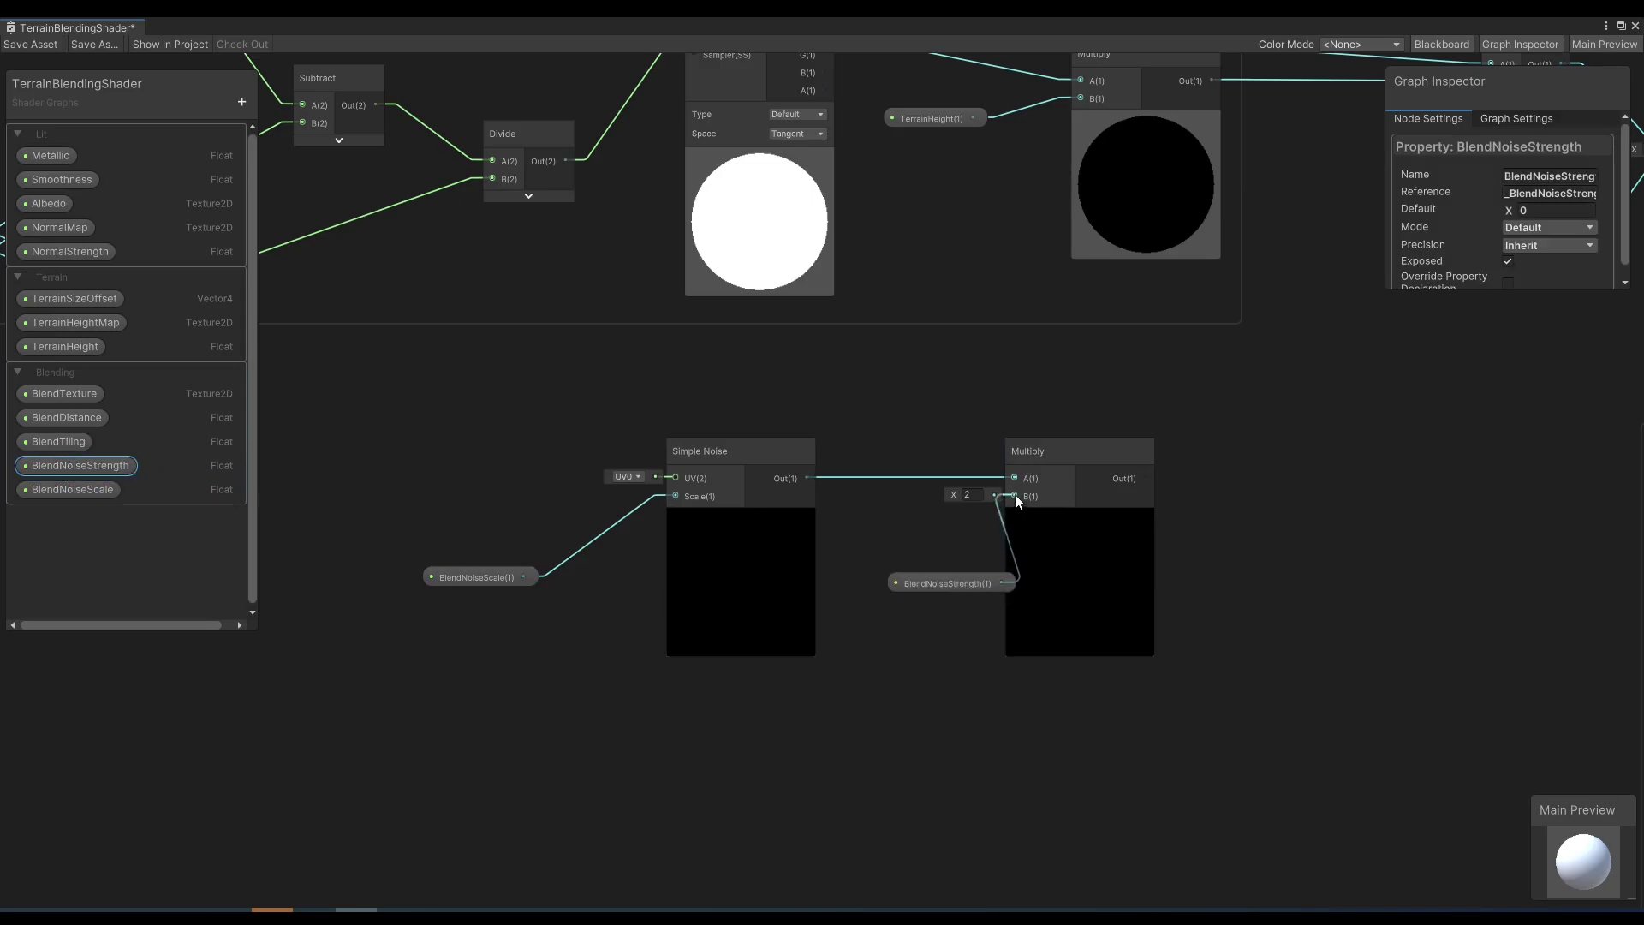
pyautogui.moveTo(961, 584); pyautogui.dragTo(910, 576)
# Add BlendDistance to the weighted noise, feed the sum into Smoothstep's edges, and raise BlendNoiseScale.
pyautogui.moveTo(907, 403); pyautogui.dragTo(564, 509, button='middle')
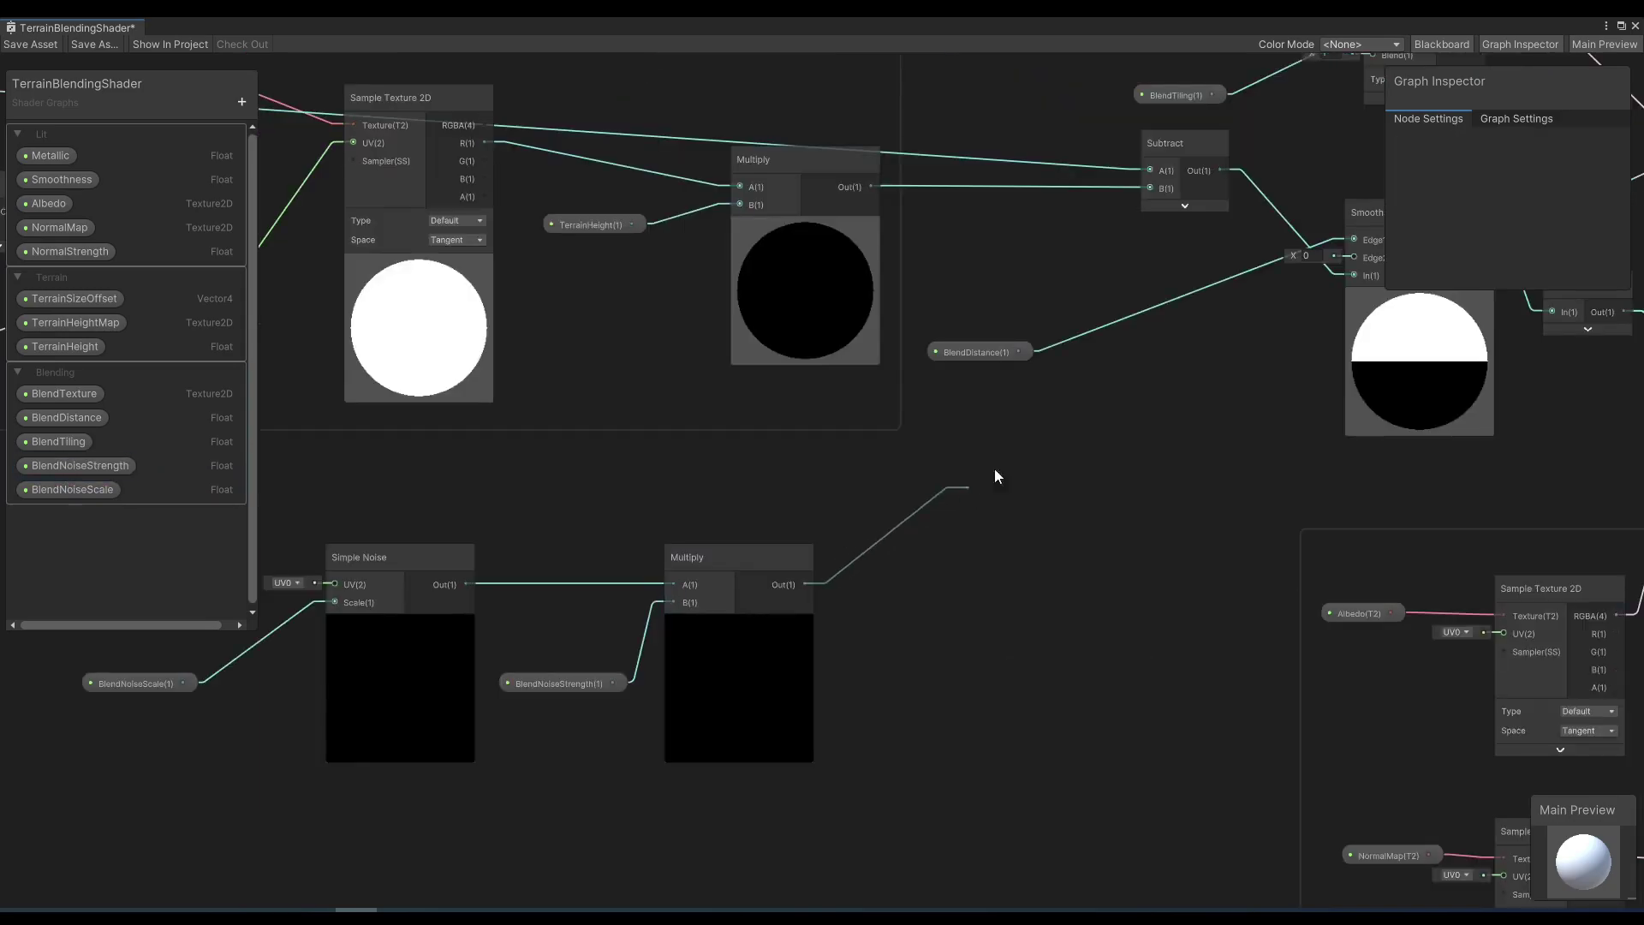
pyautogui.press('space')
pyautogui.write('add')
pyautogui.doubleClick(1172, 473)
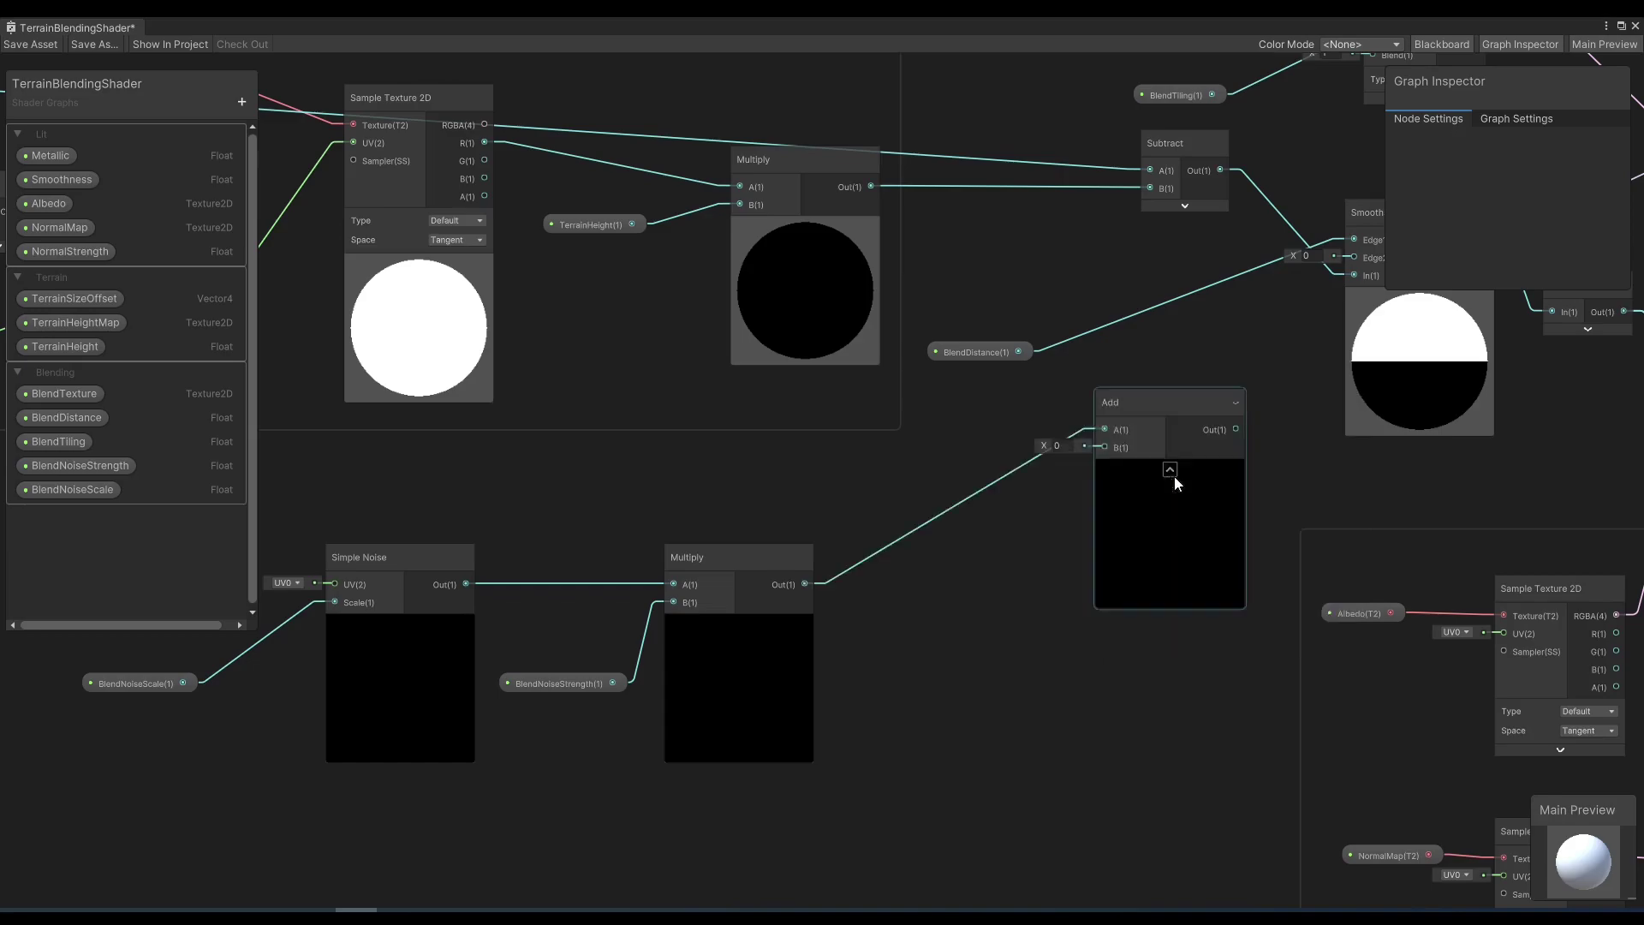
pyautogui.moveTo(1018, 351); pyautogui.dragTo(1109, 418)
pyautogui.moveTo(1241, 399); pyautogui.dragTo(1354, 274)
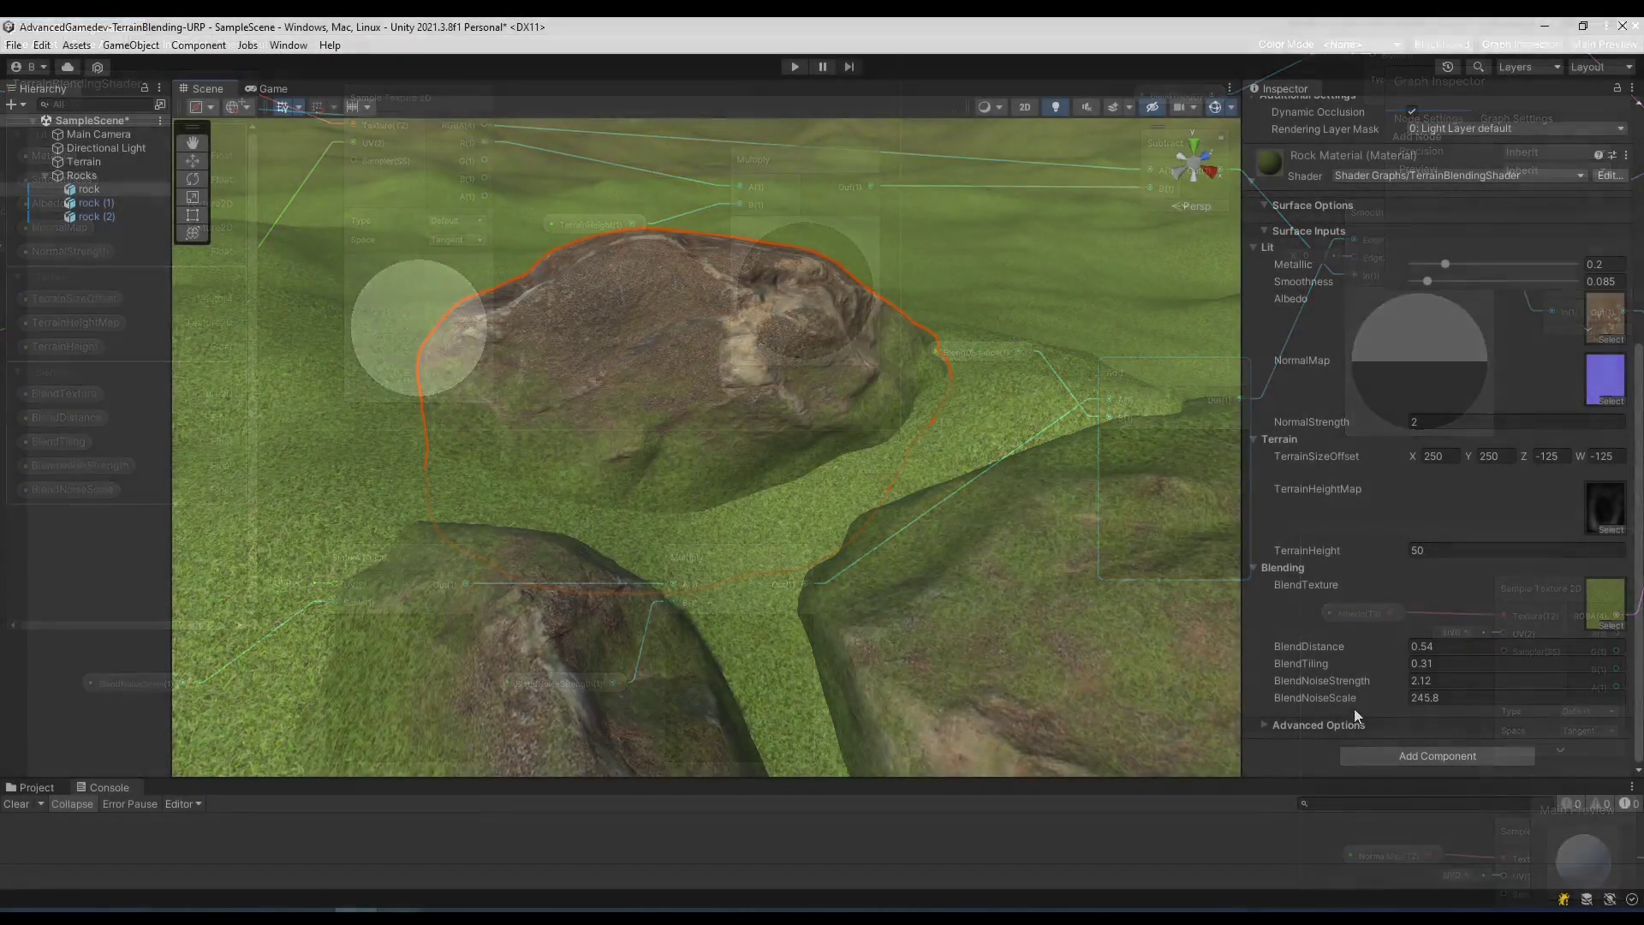
pyautogui.moveTo(1354, 708)
pyautogui.mouseDown()
pyautogui.moveTo(1297, 693)
pyautogui.moveTo(1434, 707)
pyautogui.moveTo(1300, 705)
pyautogui.moveTo(1371, 710)
pyautogui.mouseUp()
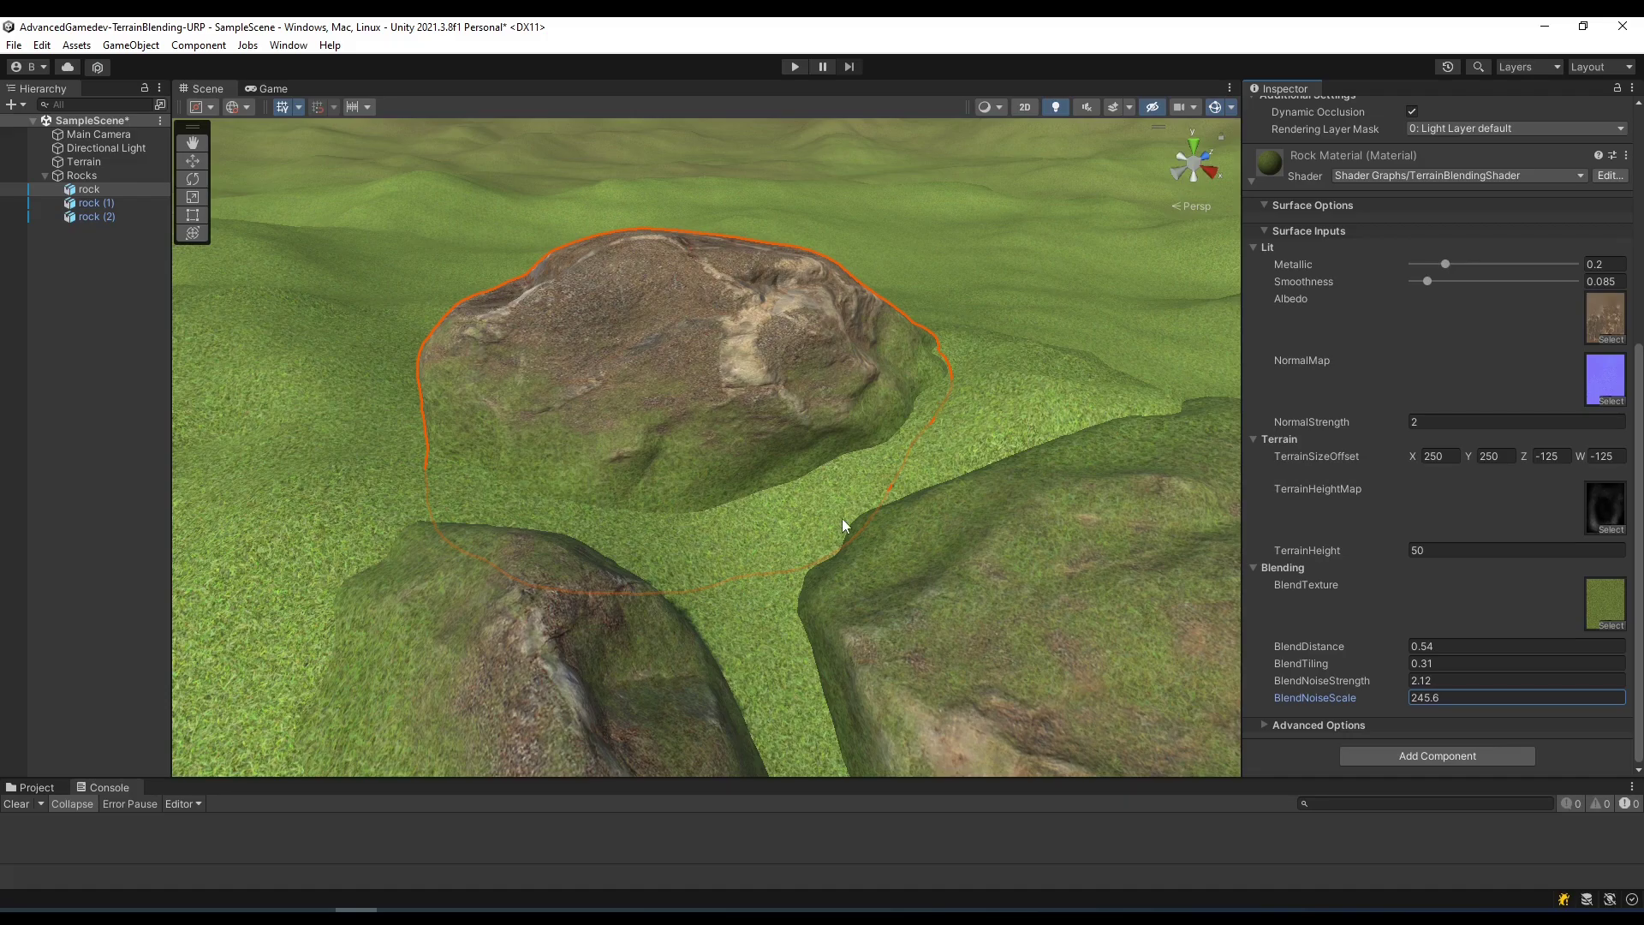
# Fly and orbit the Scene view around the rocks to inspect their noisy grass fringes.
pyautogui.moveTo(834, 506); pyautogui.dragTo(850, 537, button='right')
pyautogui.click(746, 443)
pyautogui.click(747, 443)
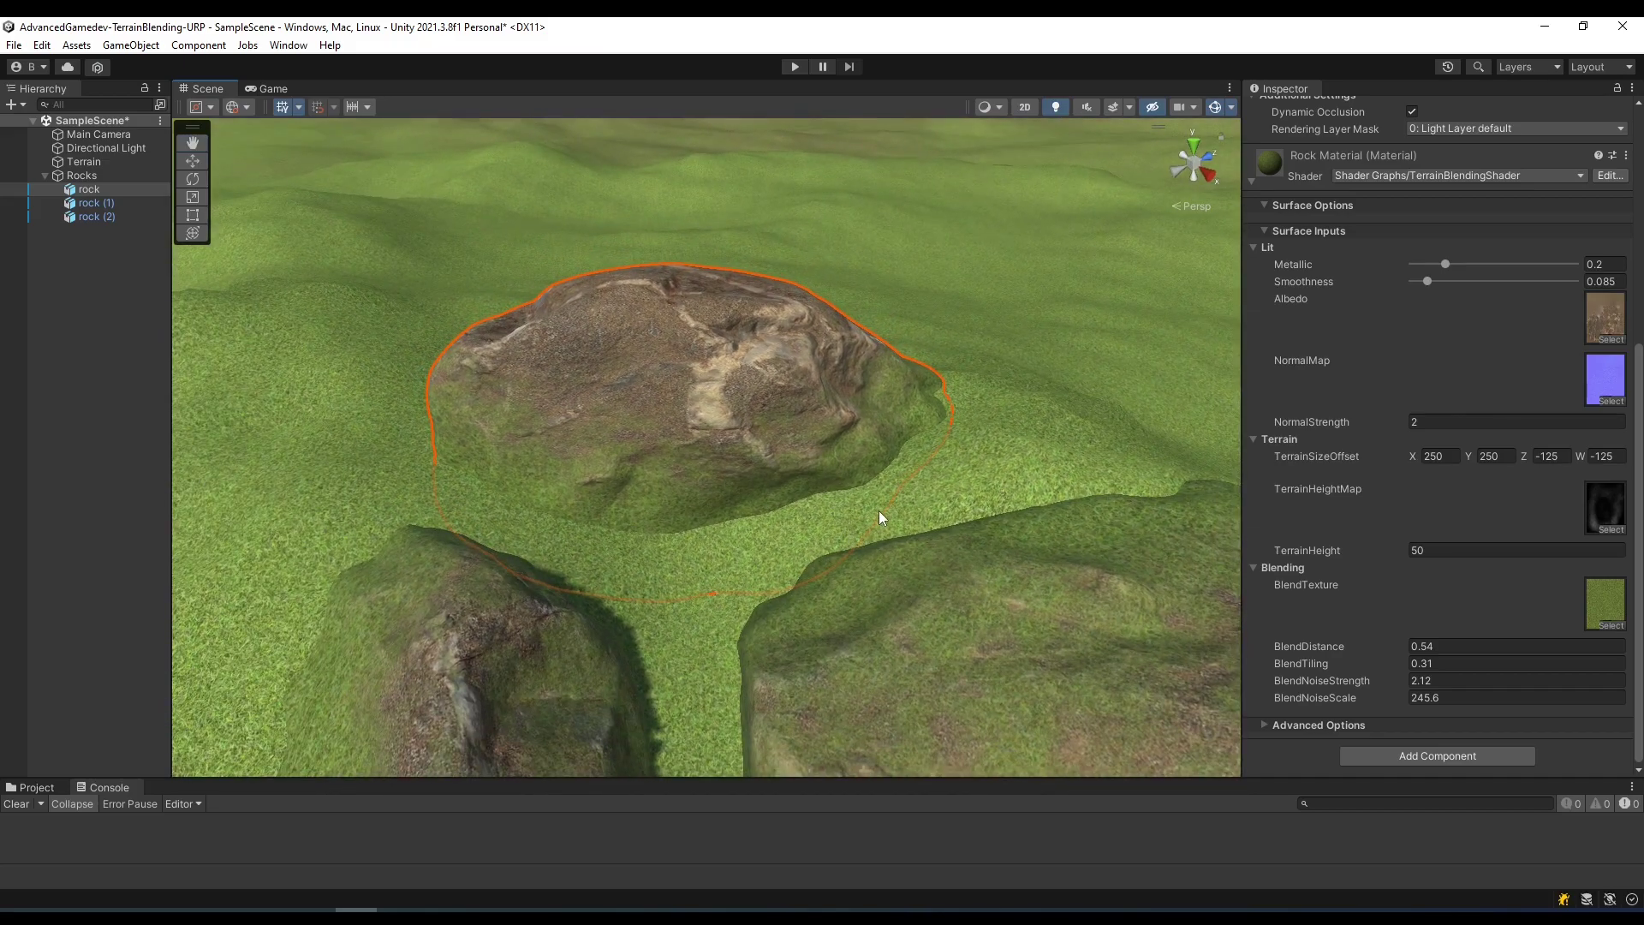
pyautogui.moveTo(651, 531); pyautogui.dragTo(641, 511, button='right')
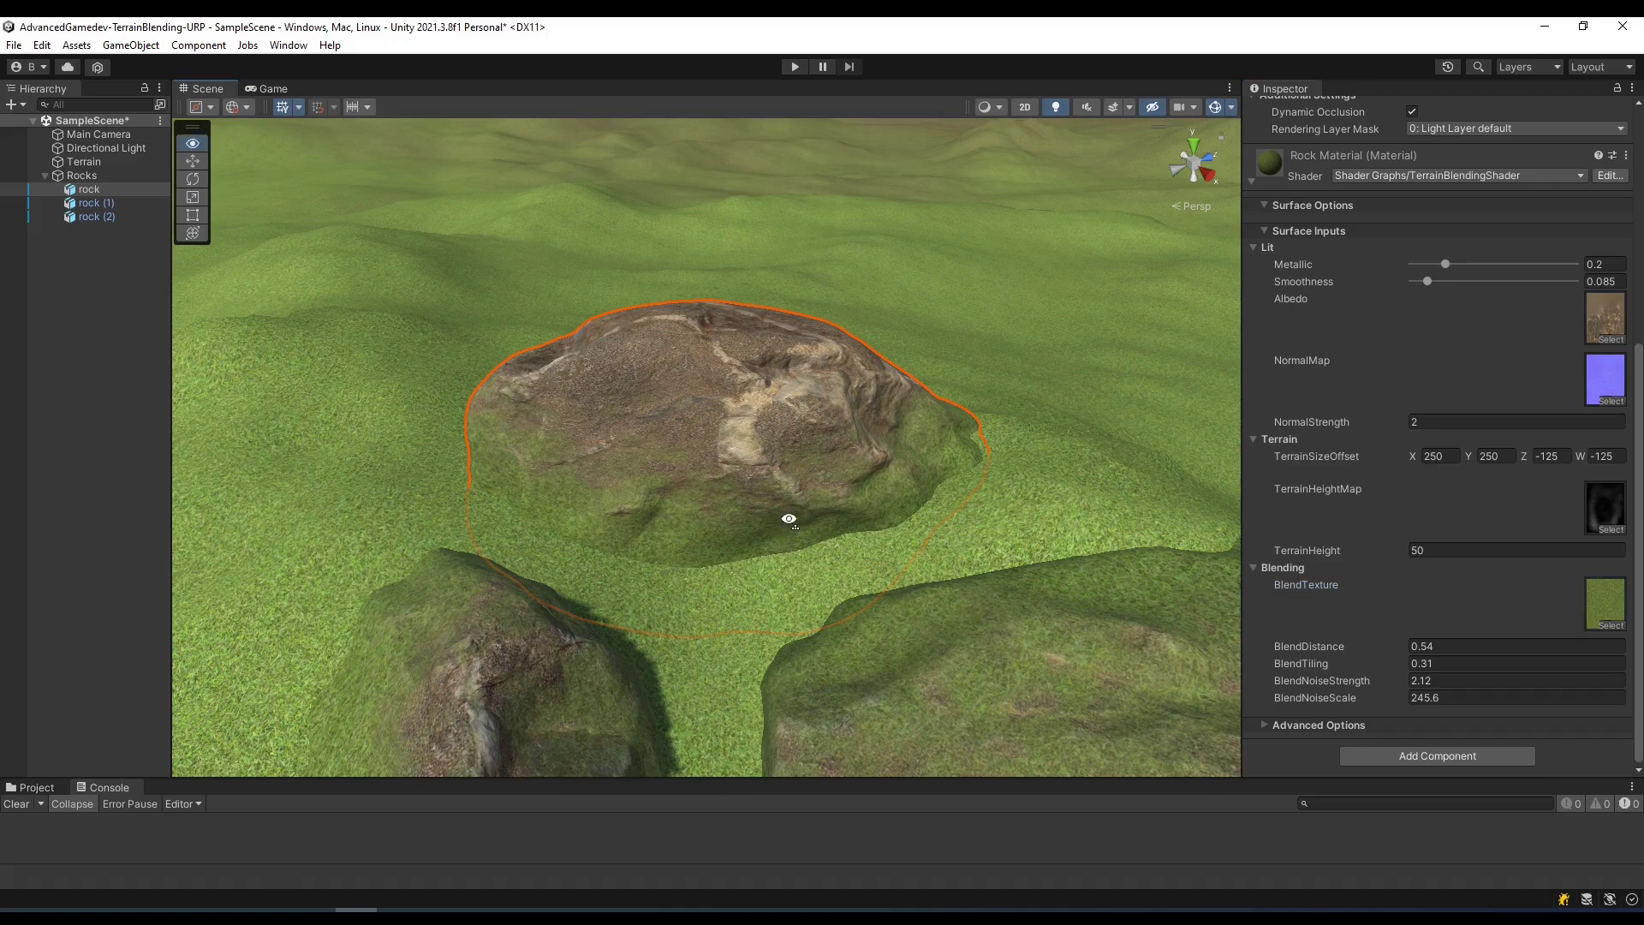
pyautogui.keyDown('alt'); pyautogui.moveTo(789, 518); pyautogui.dragTo(706, 568); pyautogui.keyUp('alt')
pyautogui.press('f')
pyautogui.keyDown('alt'); pyautogui.moveTo(965, 481); pyautogui.dragTo(1010, 459); pyautogui.keyUp('alt')
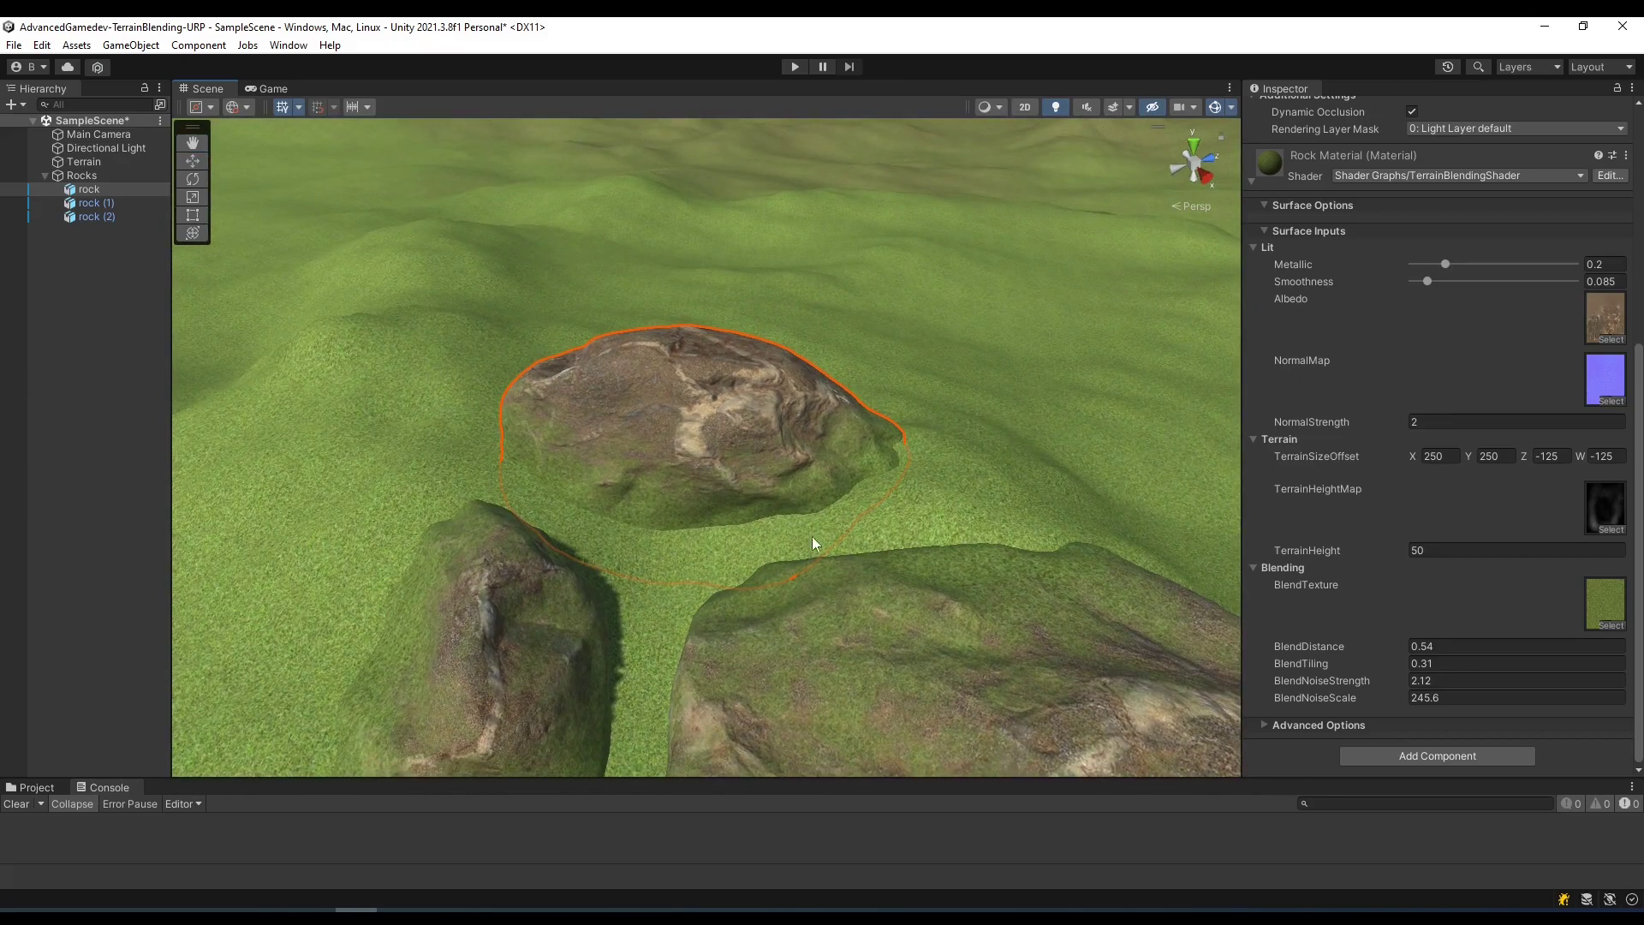
pyautogui.keyDown('alt'); pyautogui.moveTo(805, 524); pyautogui.dragTo(766, 507); pyautogui.keyUp('alt')
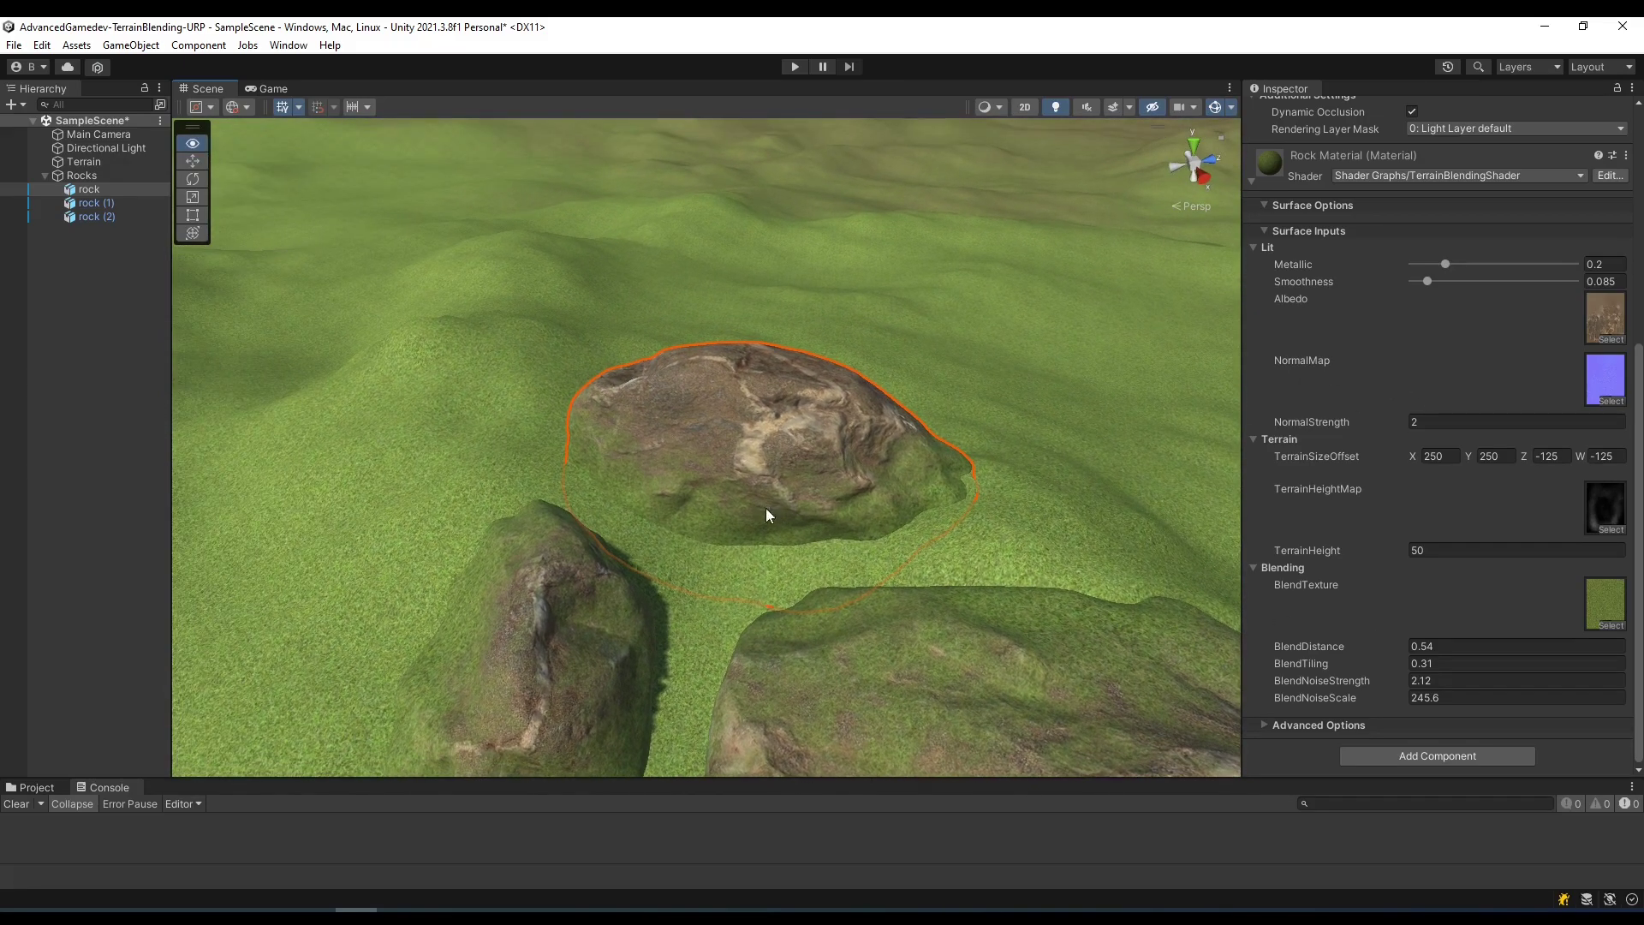